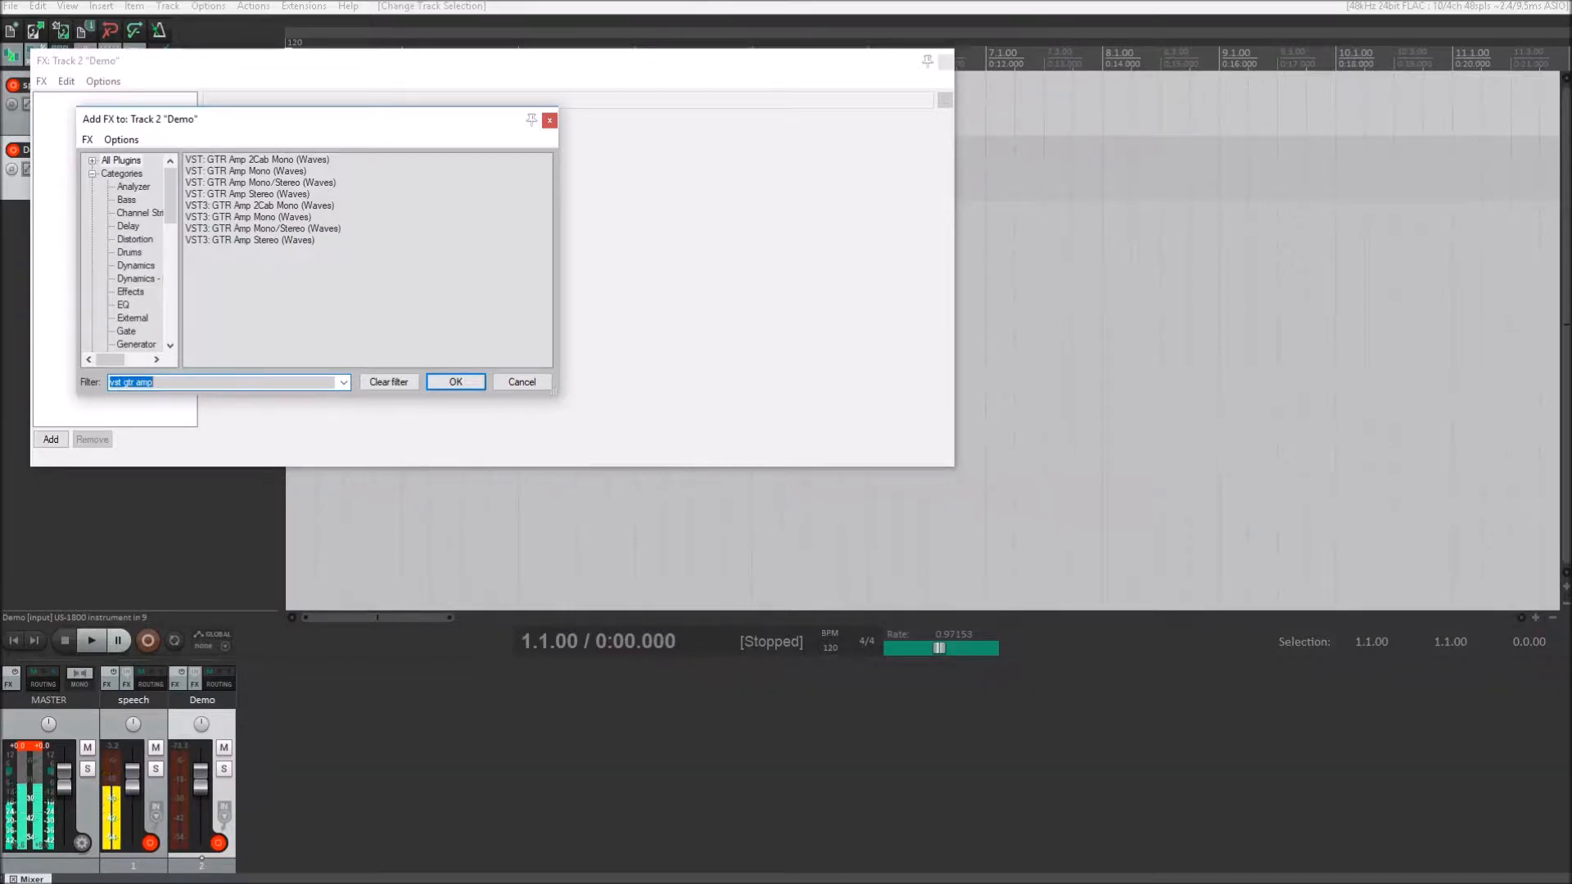
- Filter the plug-ins by "vst3 tool", add VST3: GTR Tool Rack Stereo (Waves) to the Demo track and maximize its FX window
text(vst3)
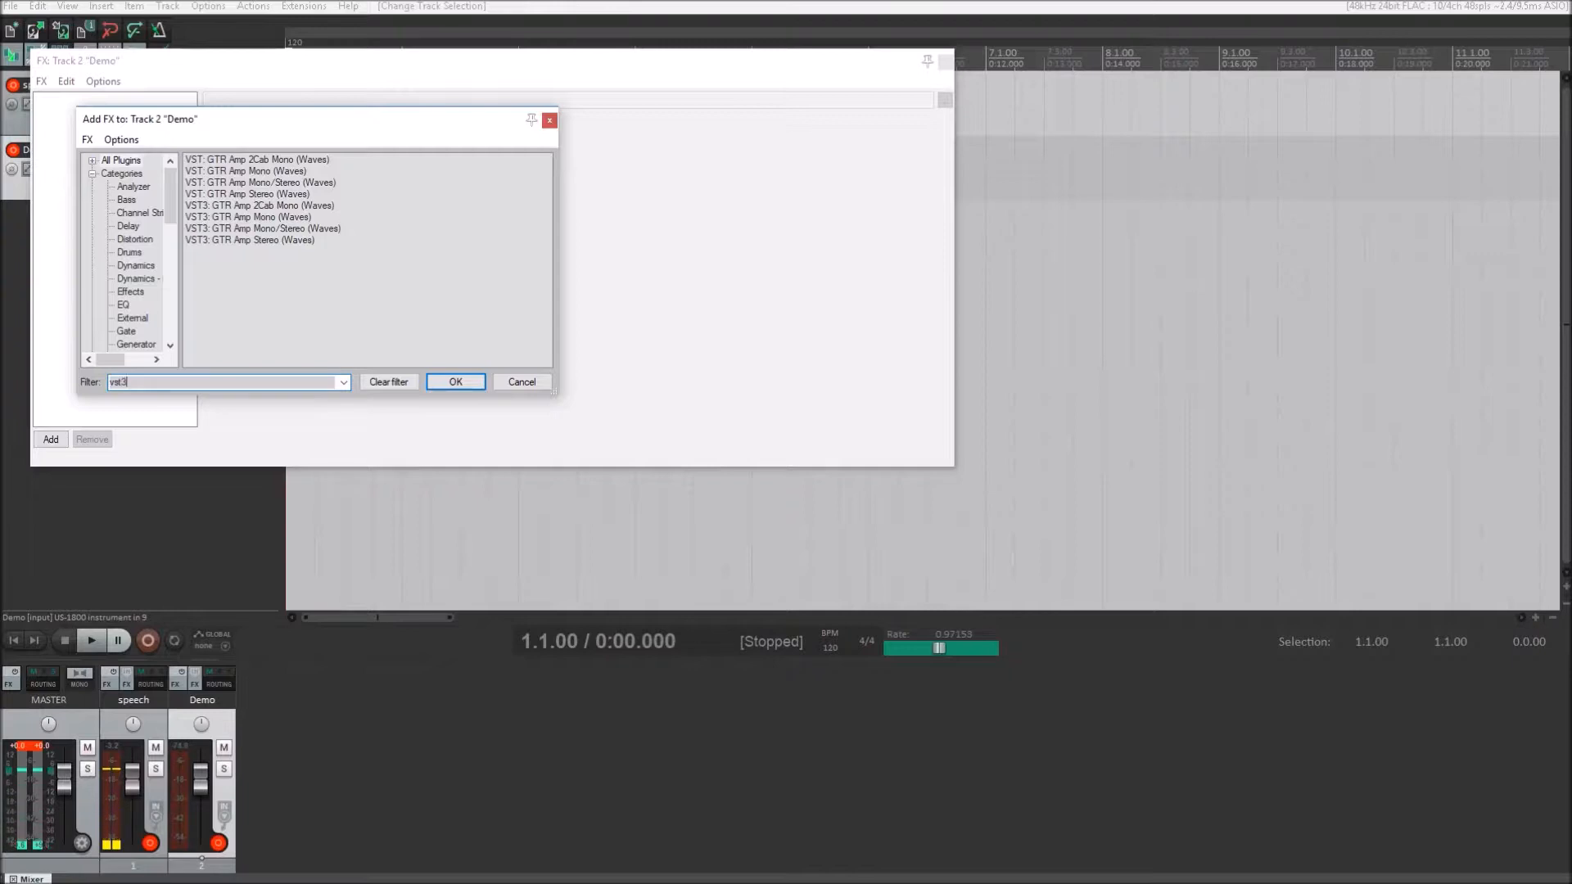
text( tool)
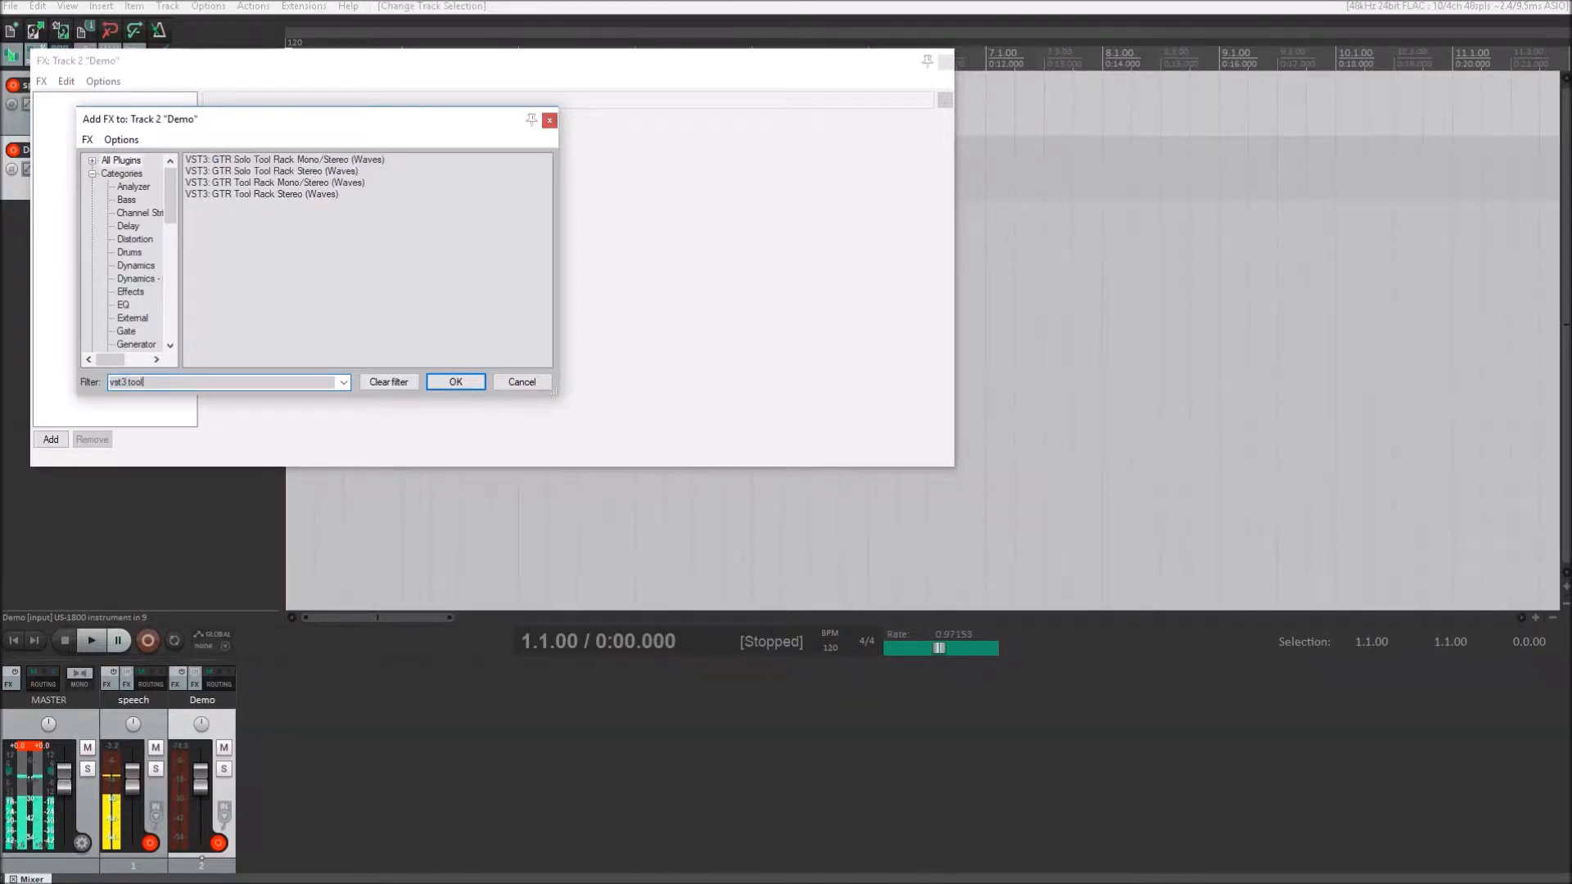
key(Down)
key(Down)
key(Down)
key(Down)
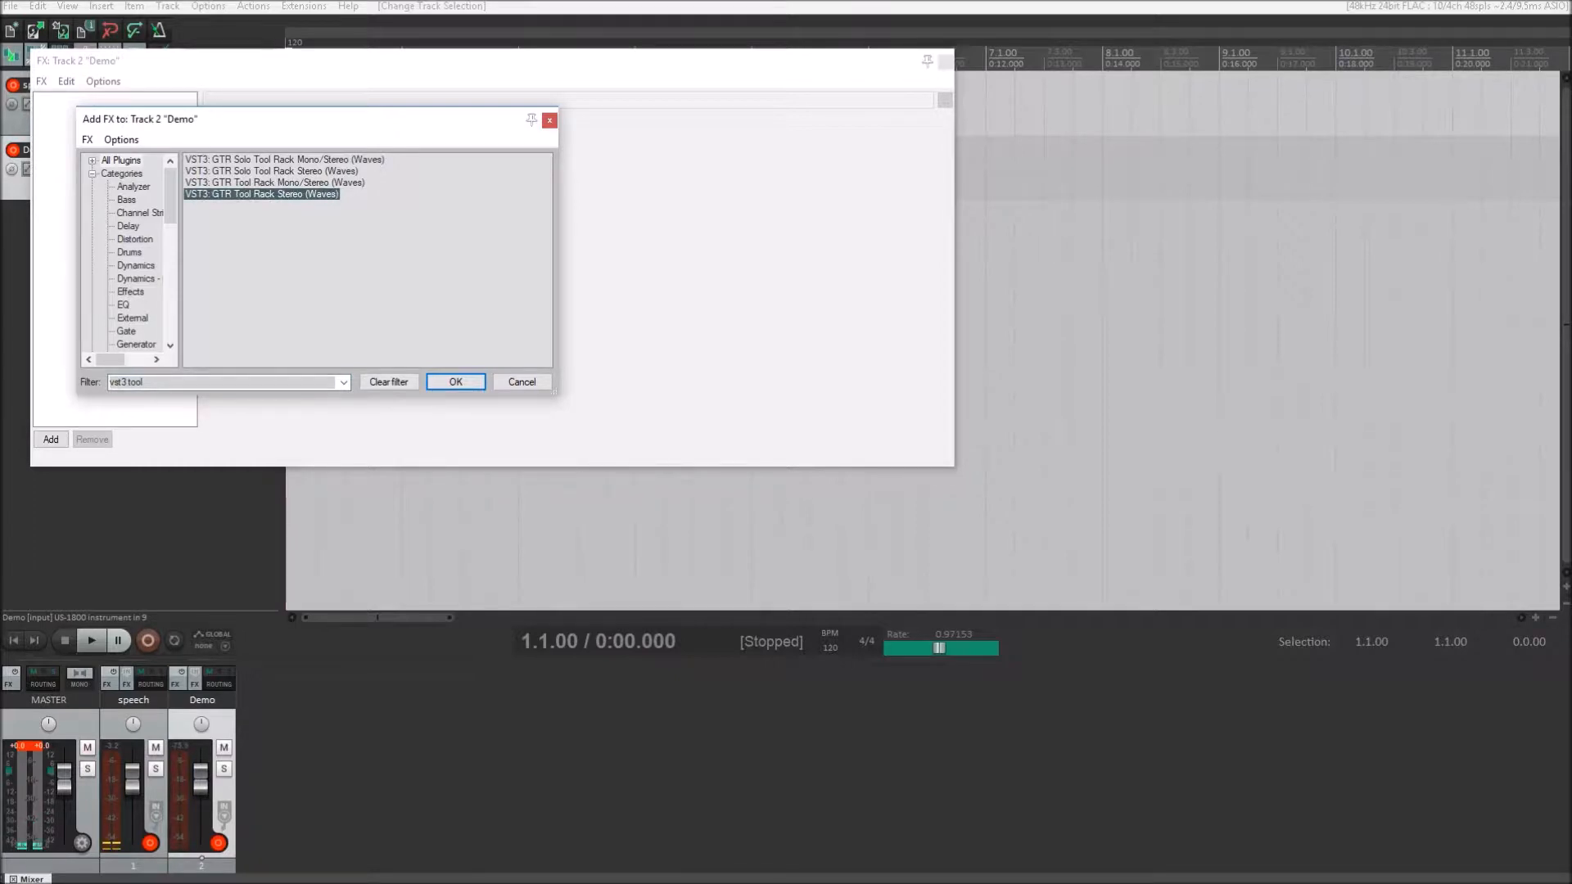
key(Return)
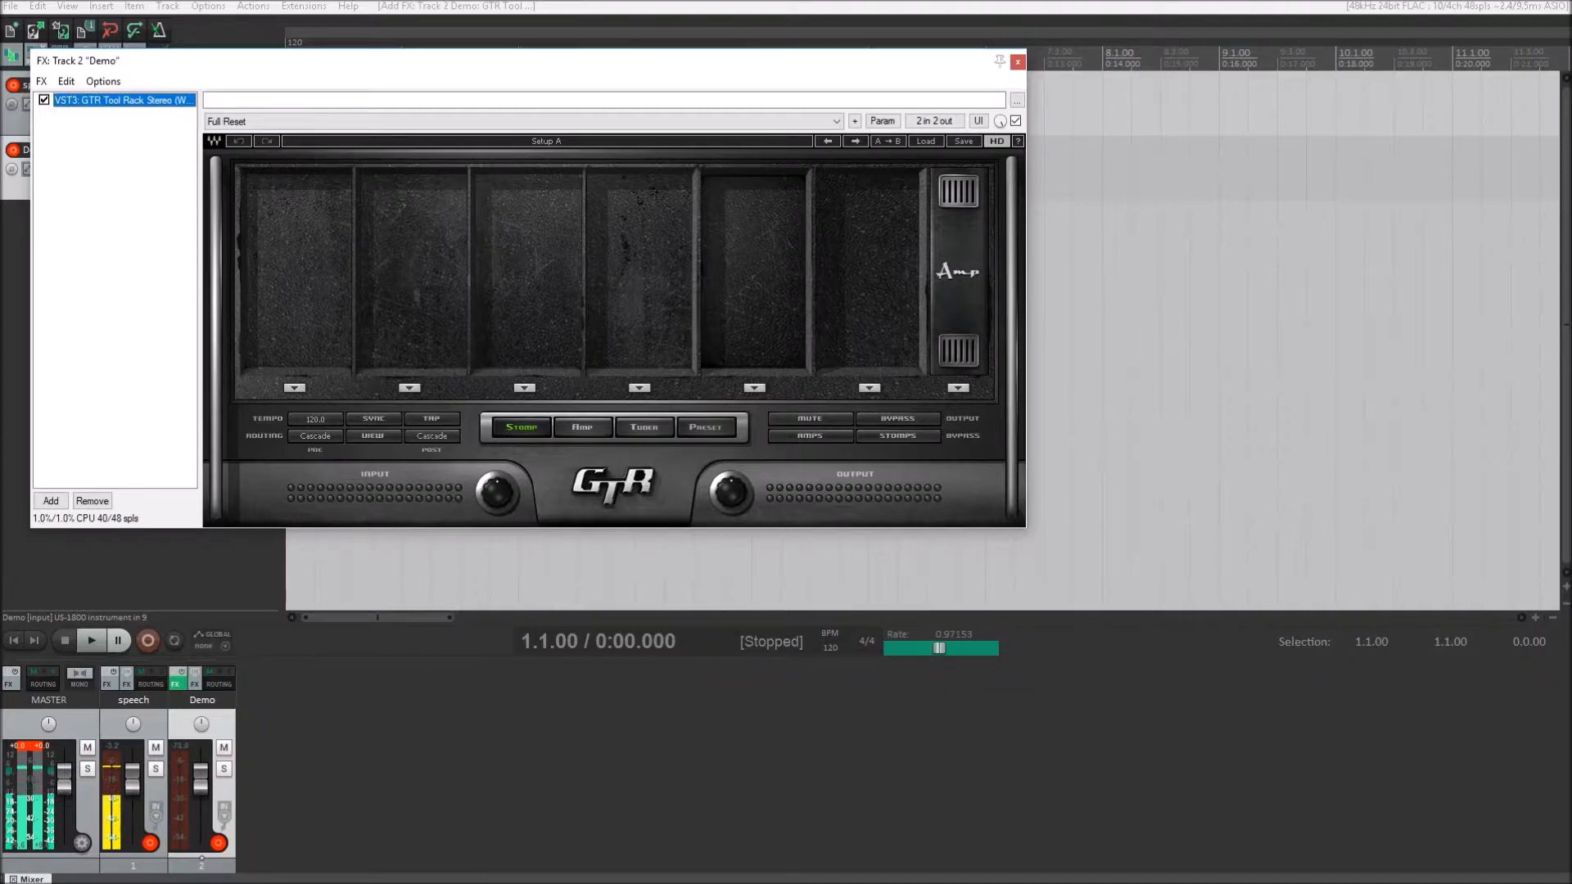
key(super+Up)
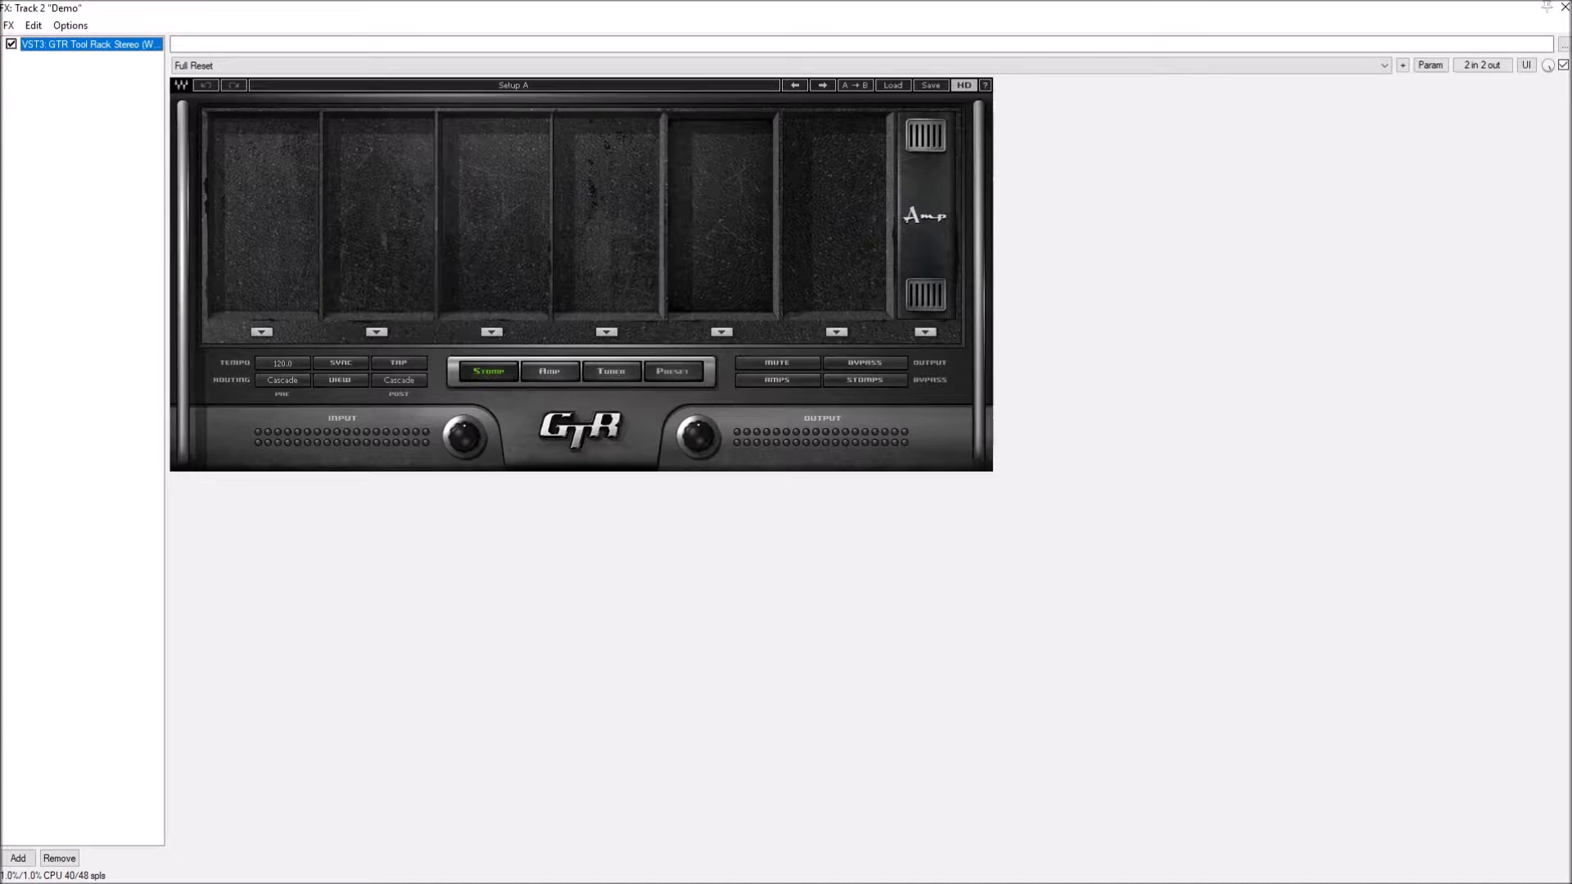
- Look through the saved mouse positions for reaper from the first to the last entries, and close the list
key(ctrl+Insert+l)
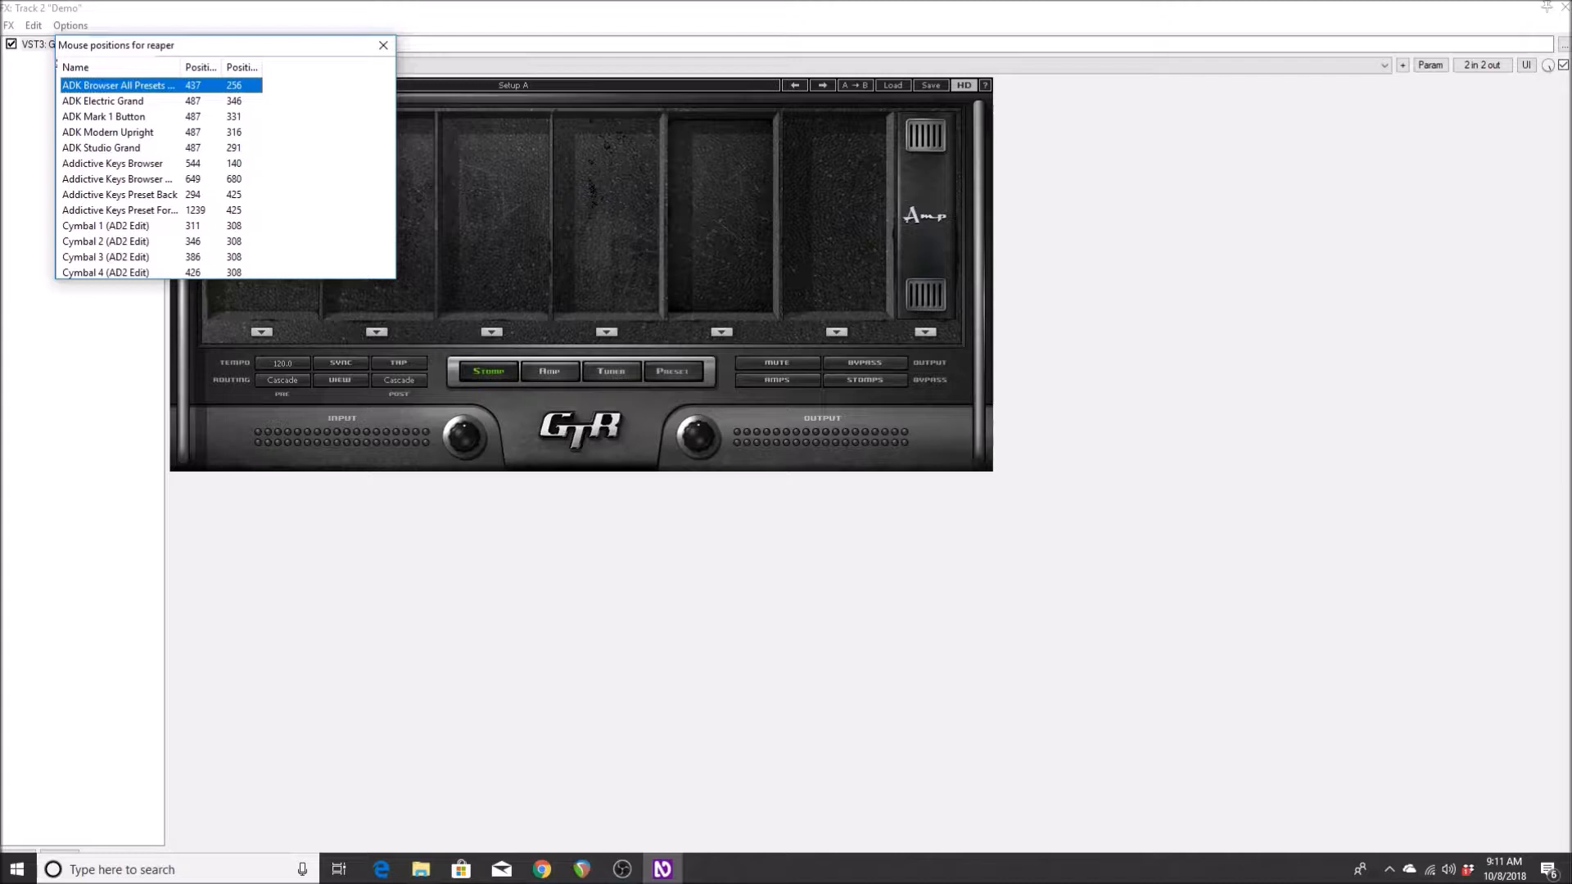
key(End)
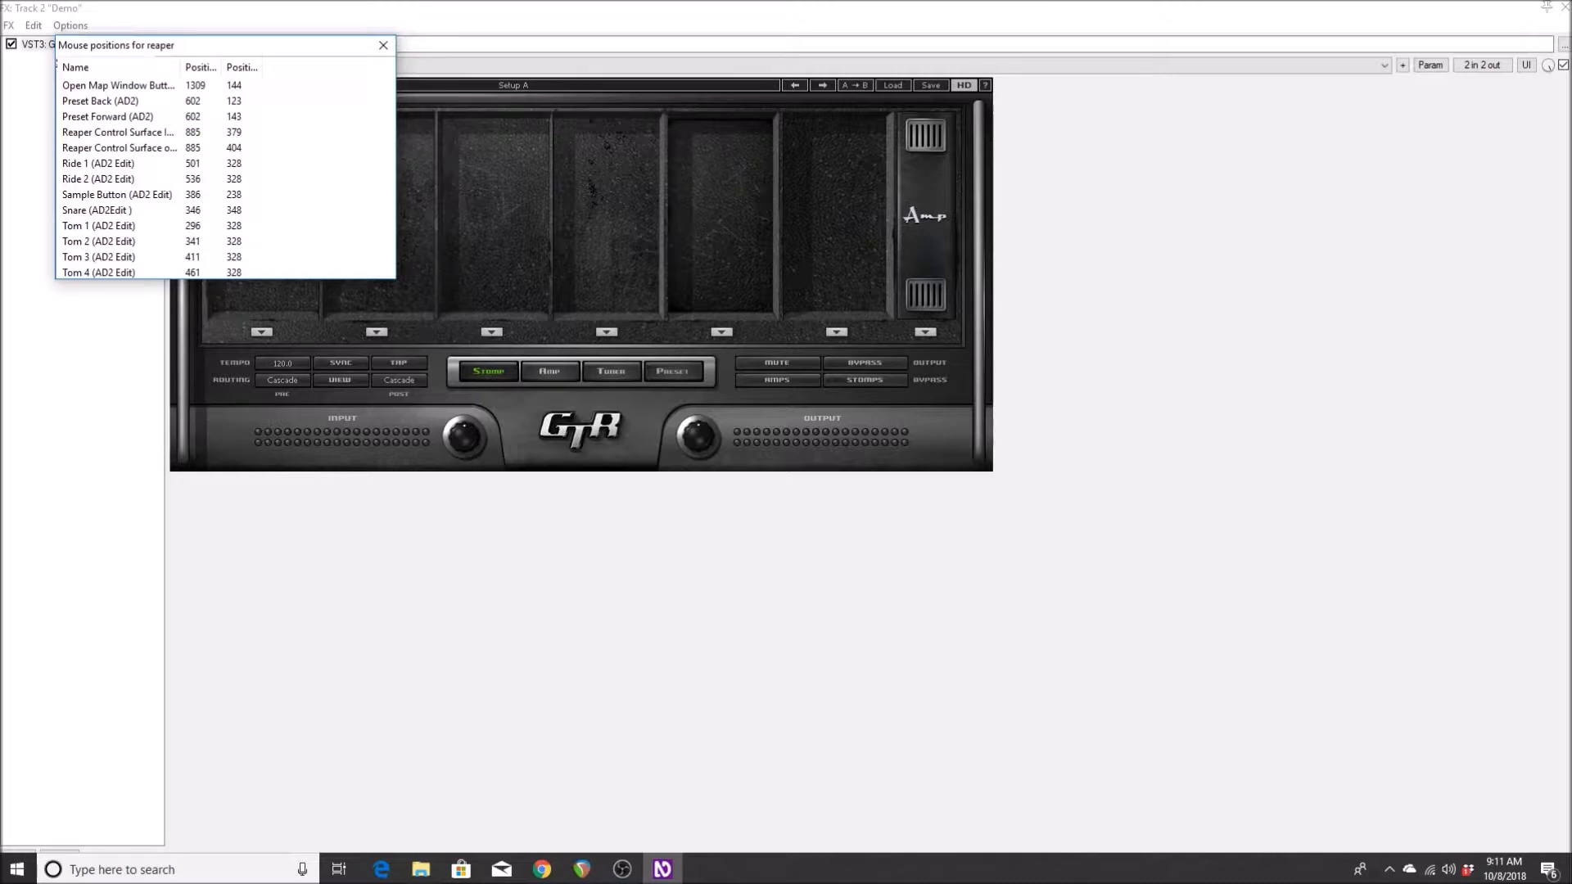
key(Escape)
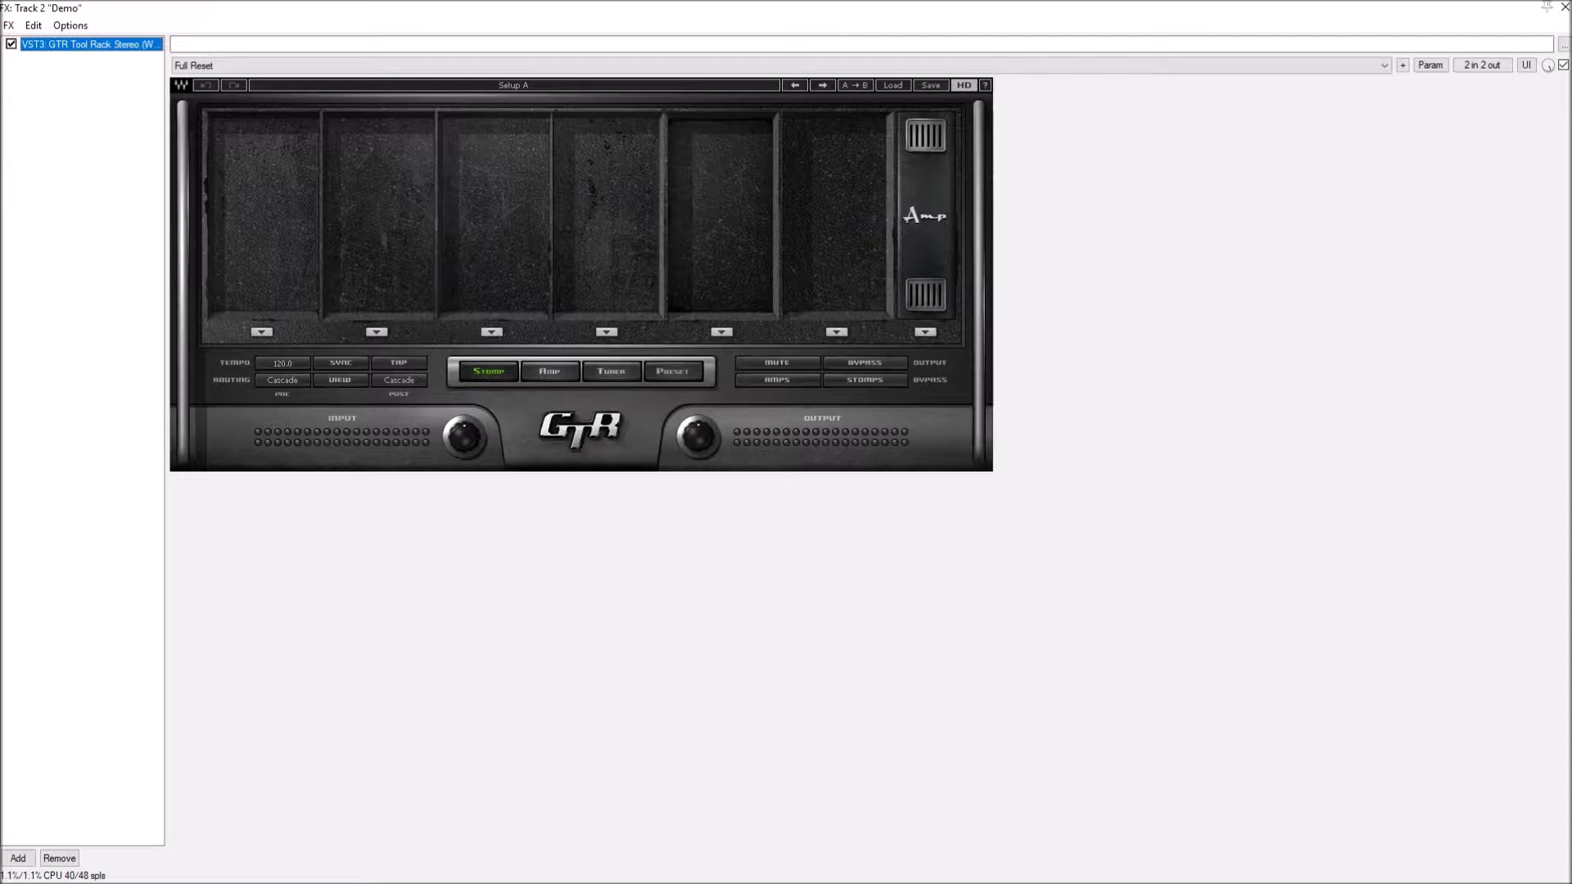
- Load the Enter Soundman preset into the GTR Tool Rack
click(894, 85)
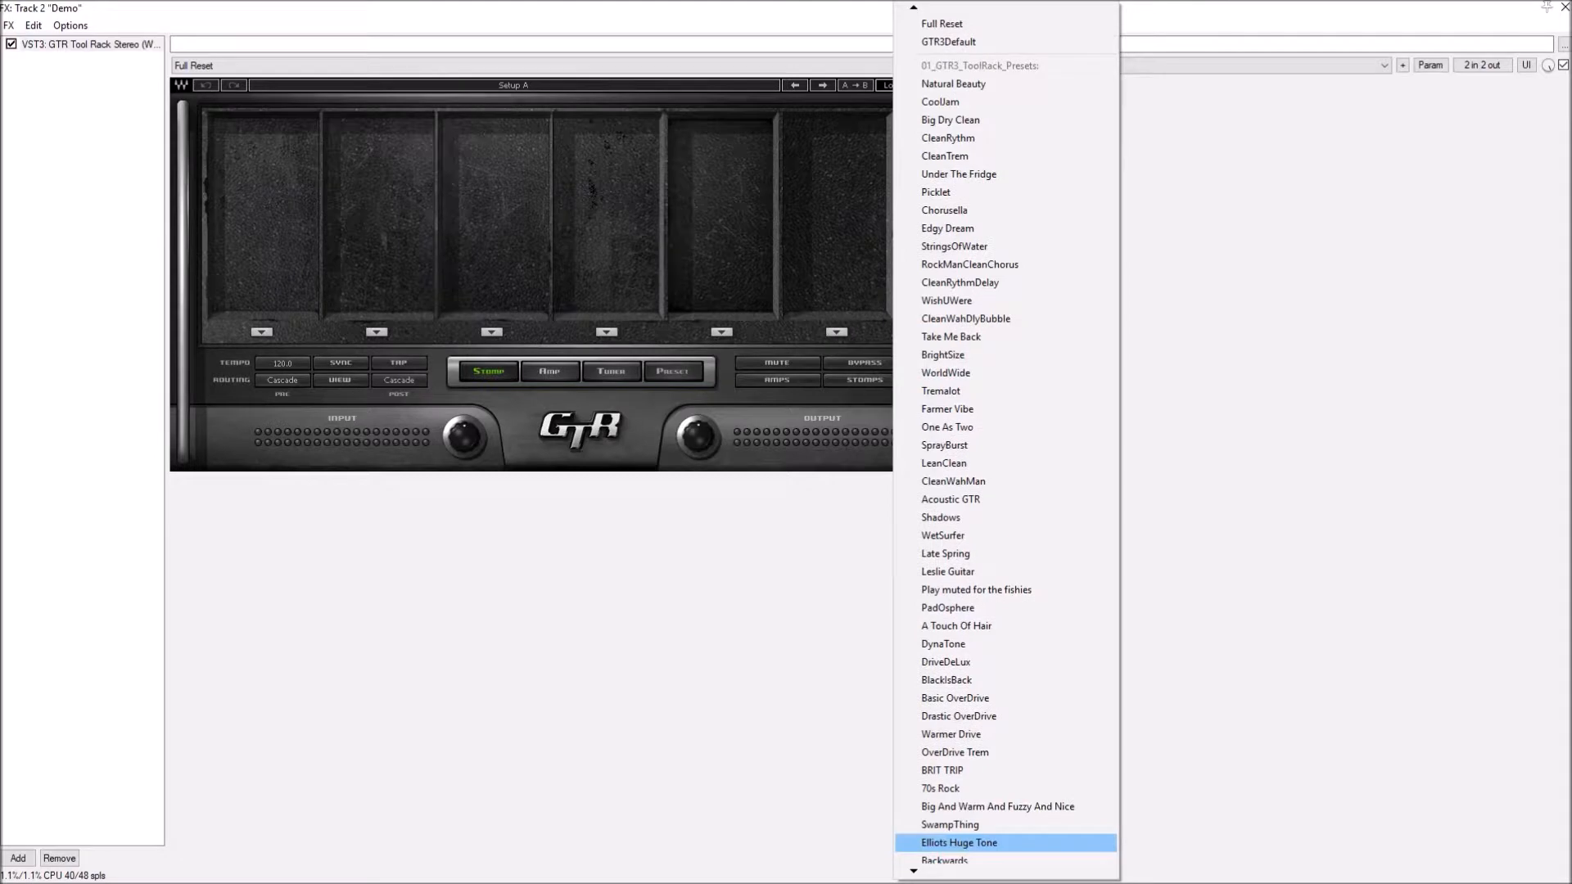
scroll(1005, 840, down, 9)
click(957, 837)
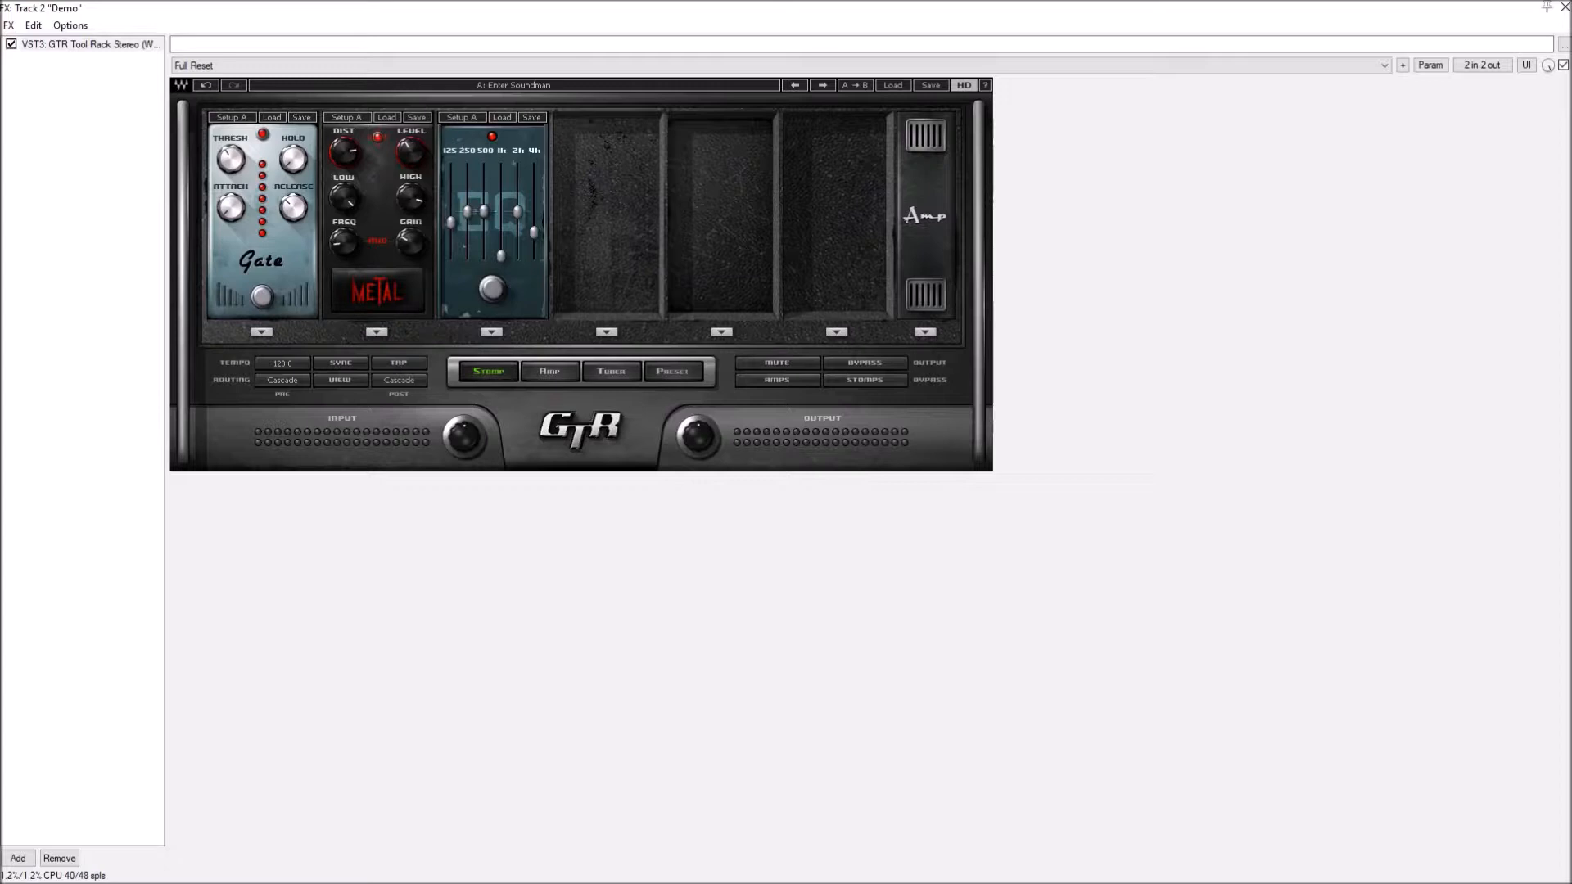
- Browse the preset files in the GTR presets folder and open 02_GTR3_Clean_Presets as the plug-in's preset bank
click(893, 85)
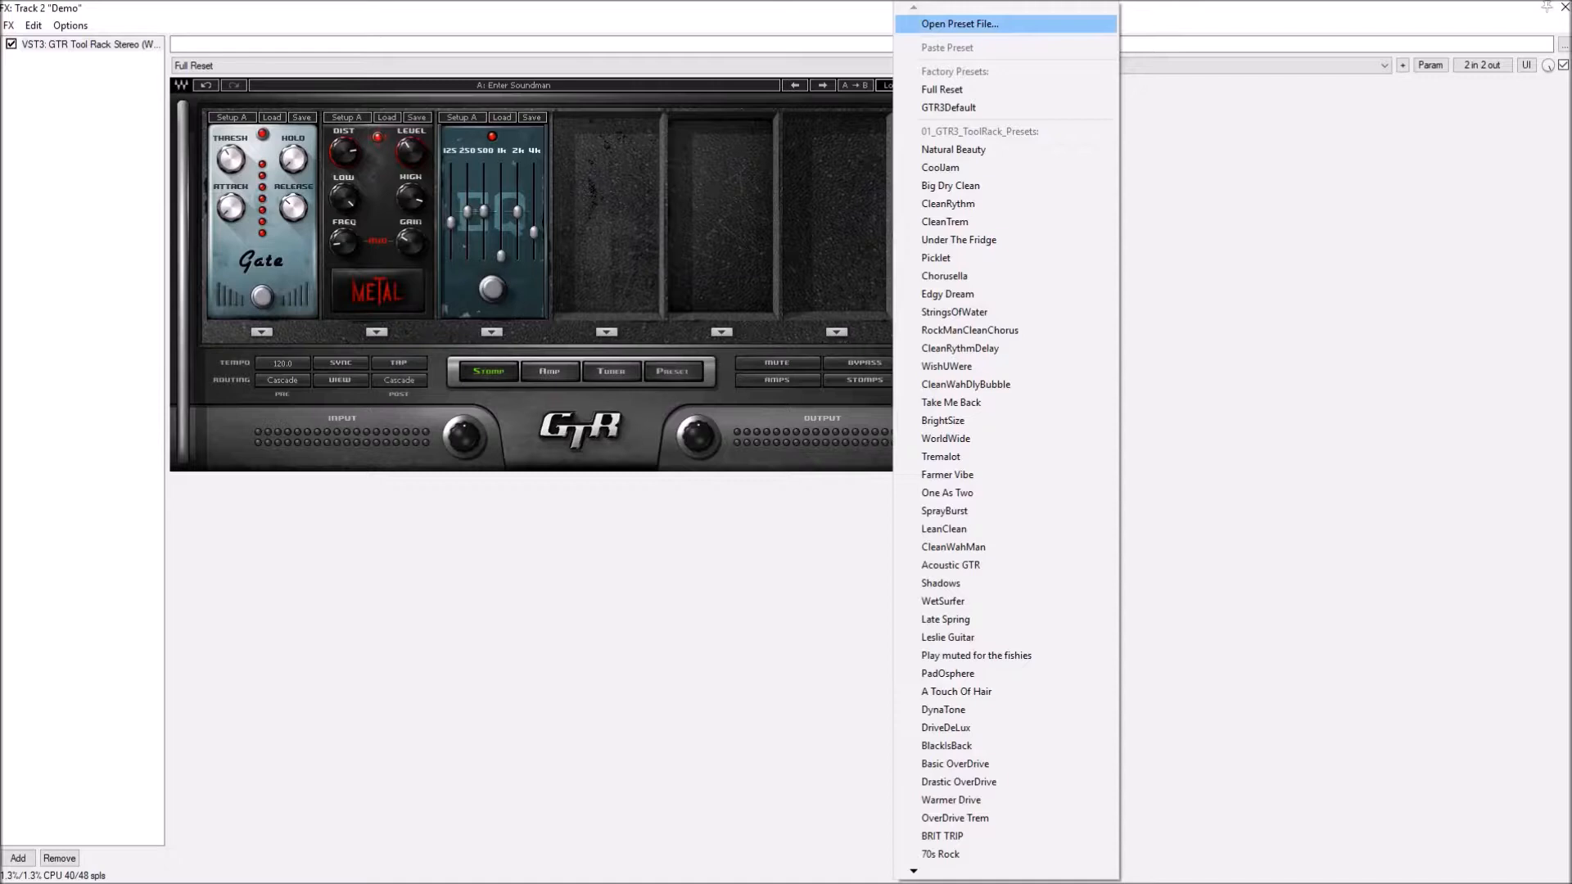
click(960, 23)
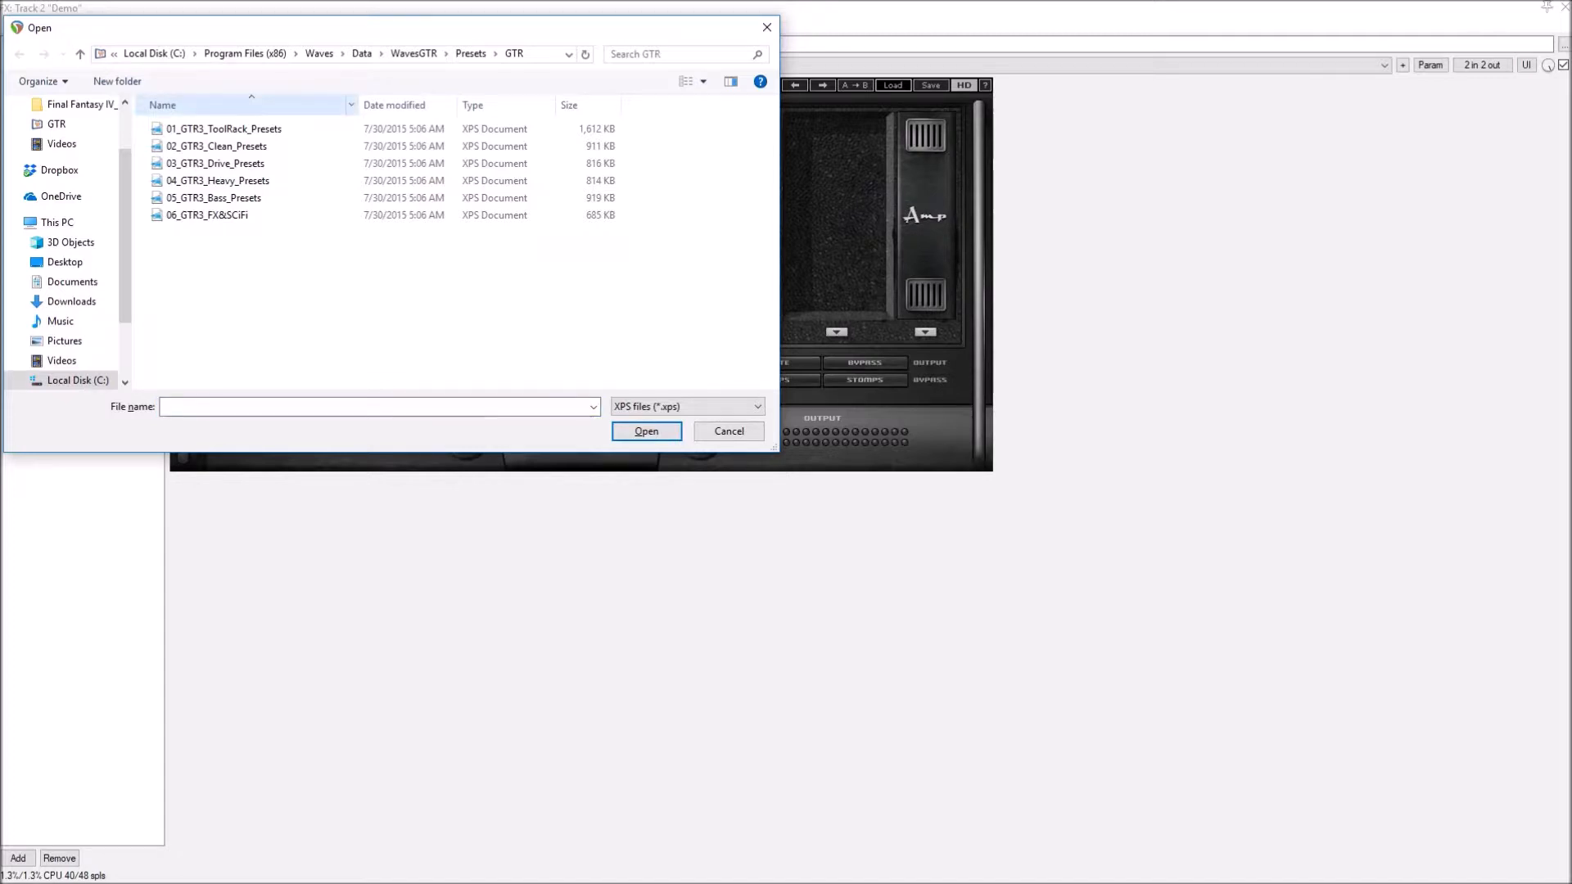
click(216, 147)
click(223, 130)
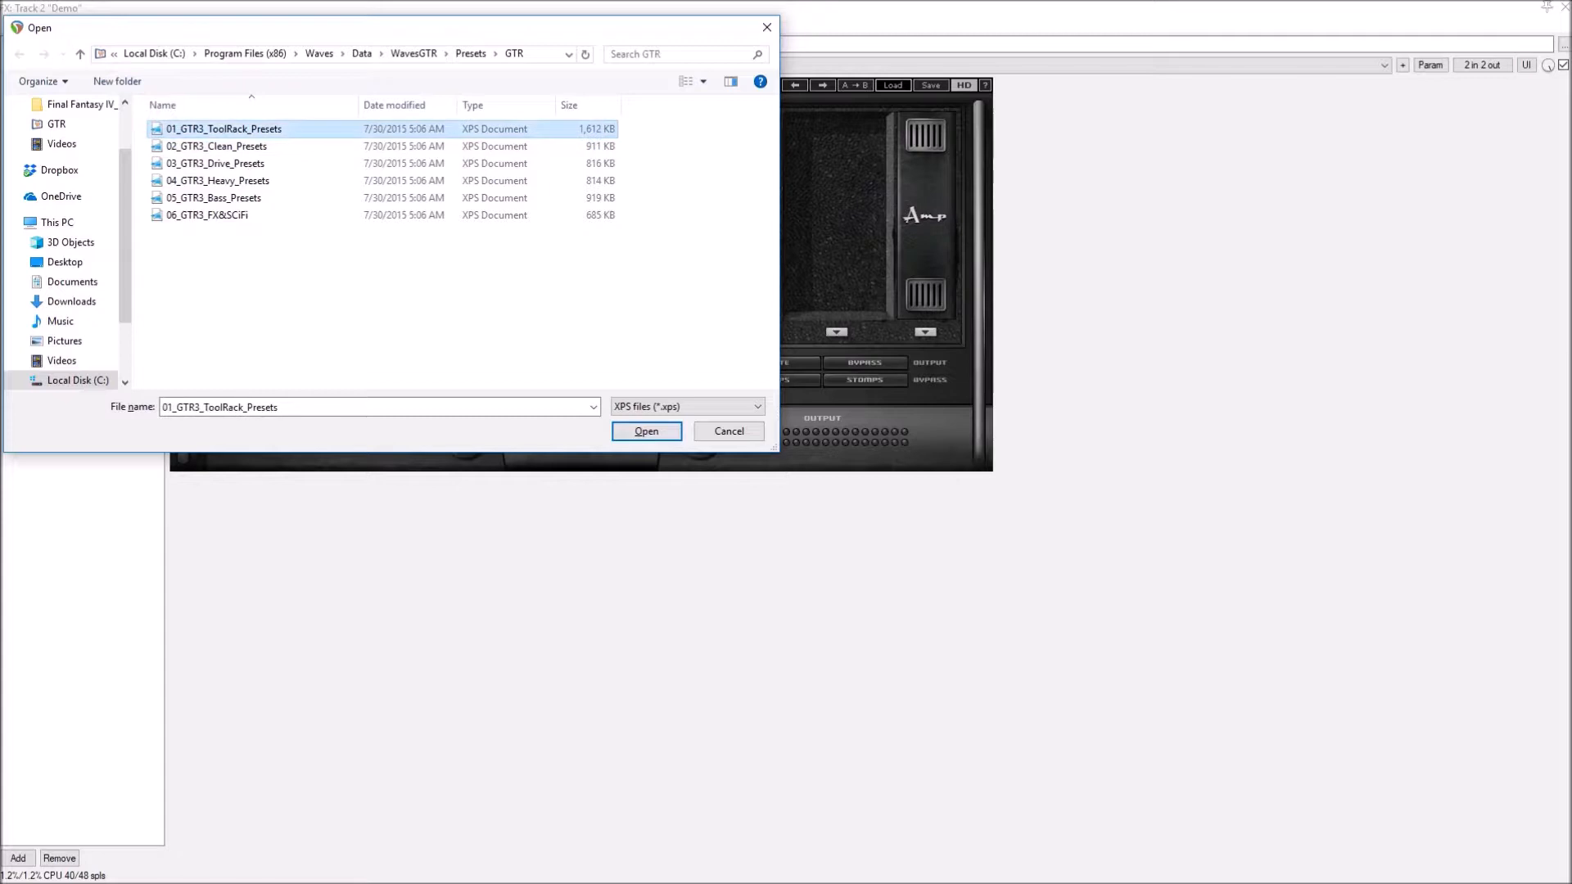
click(216, 146)
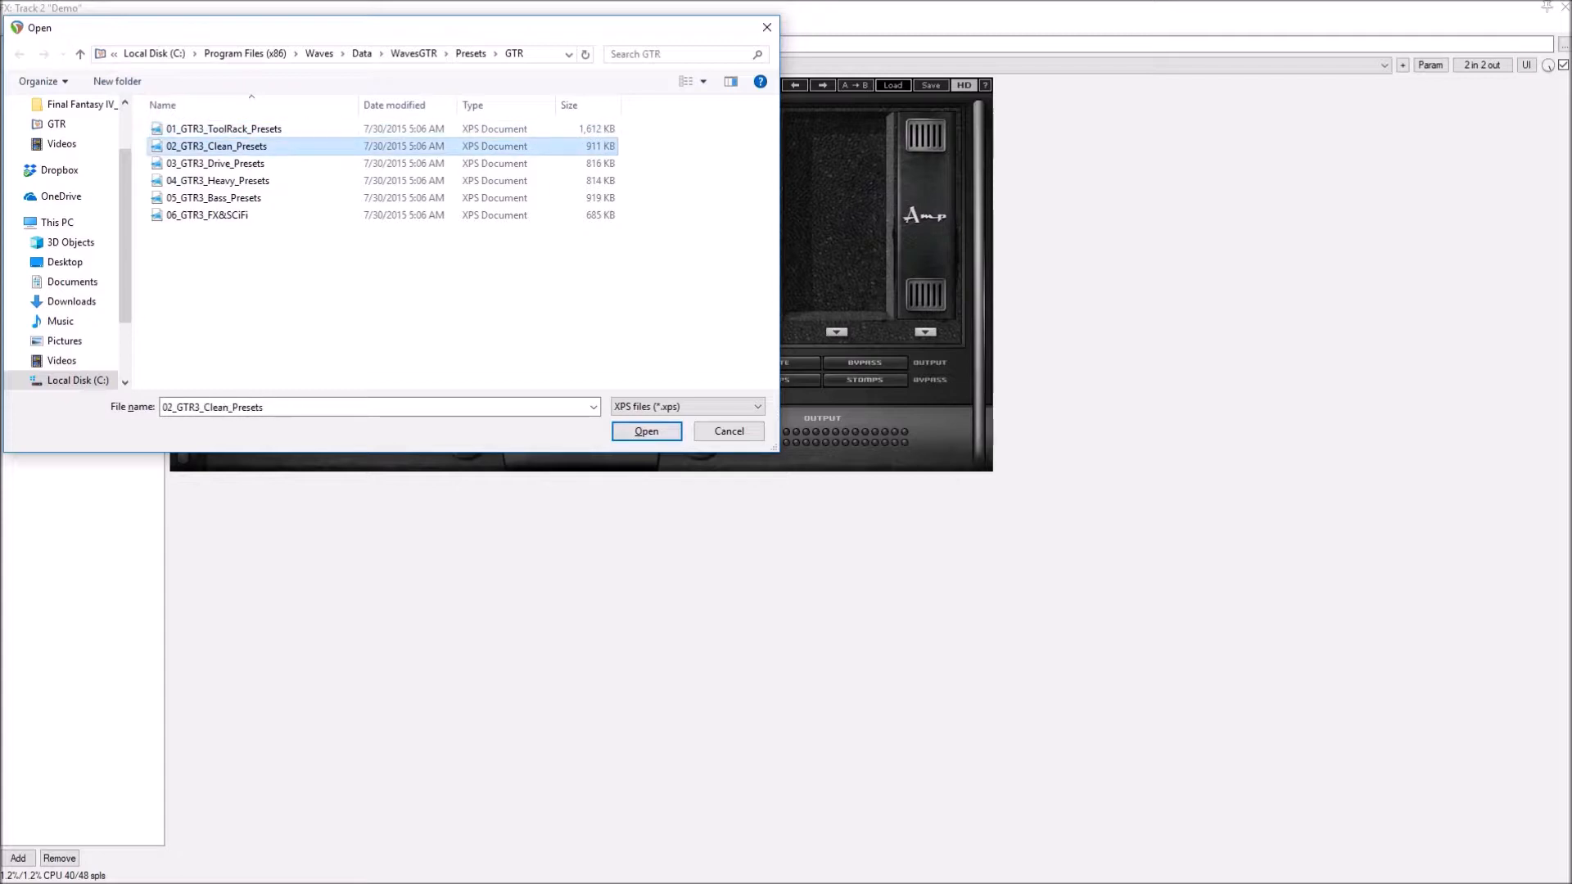
click(215, 164)
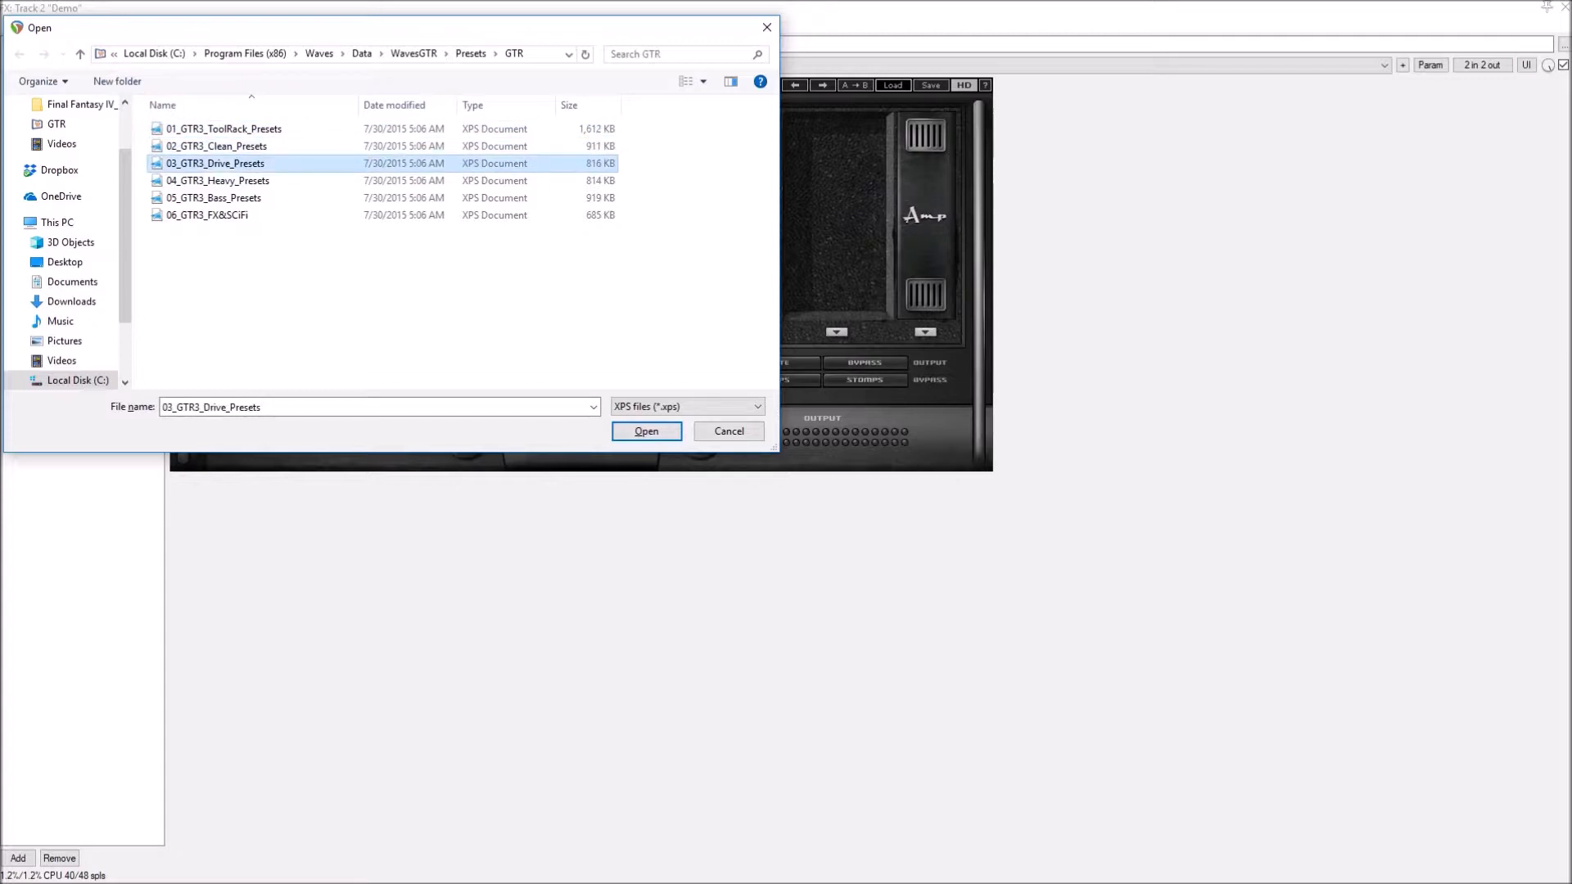
click(218, 181)
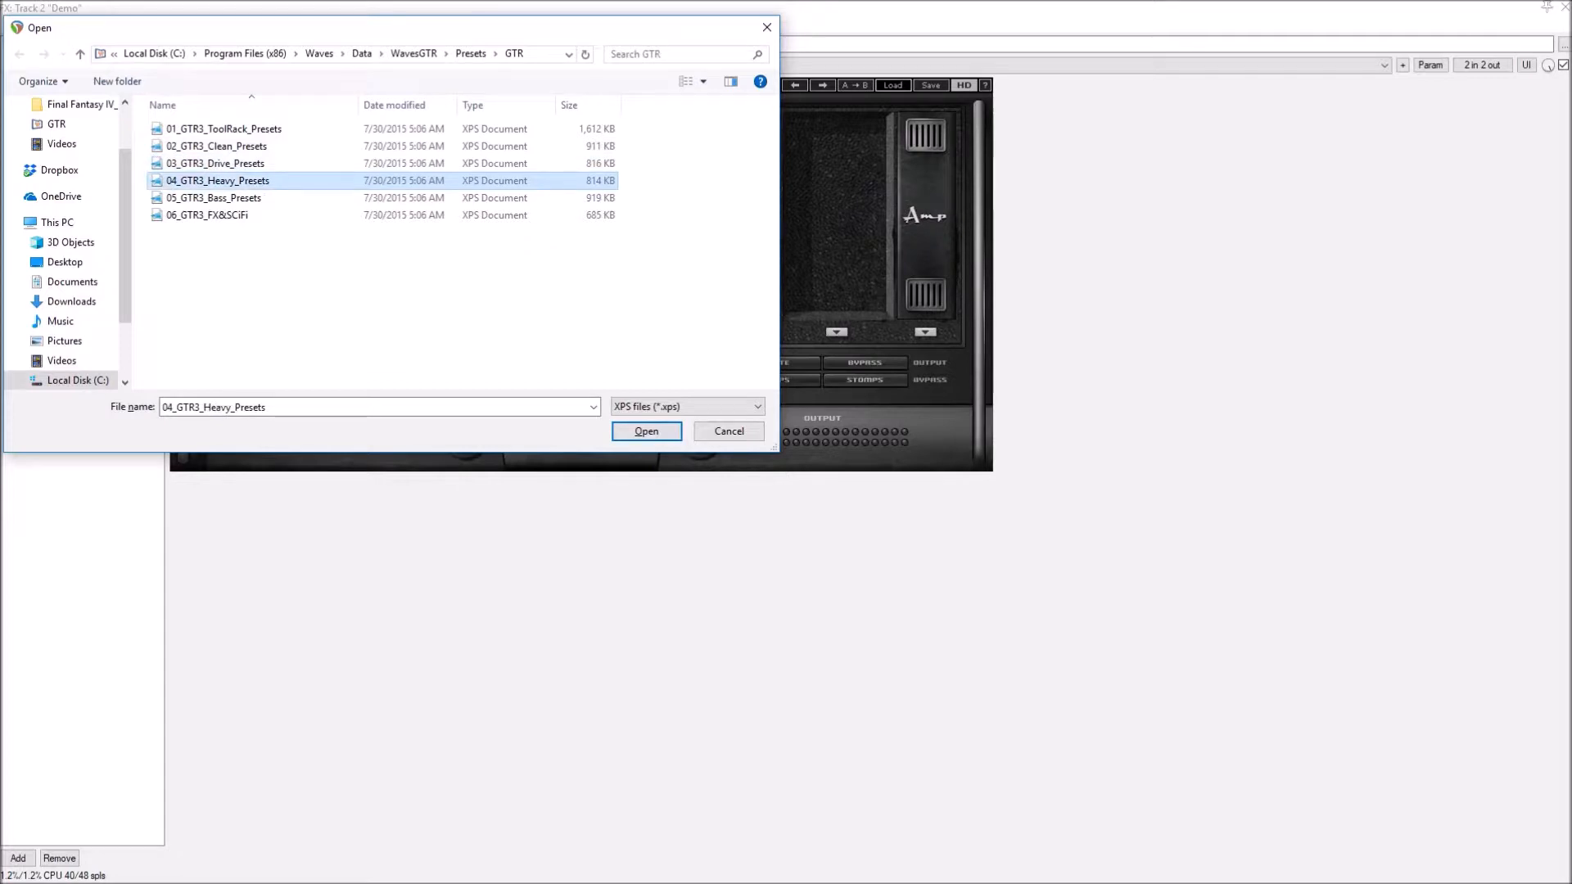
click(213, 198)
click(207, 215)
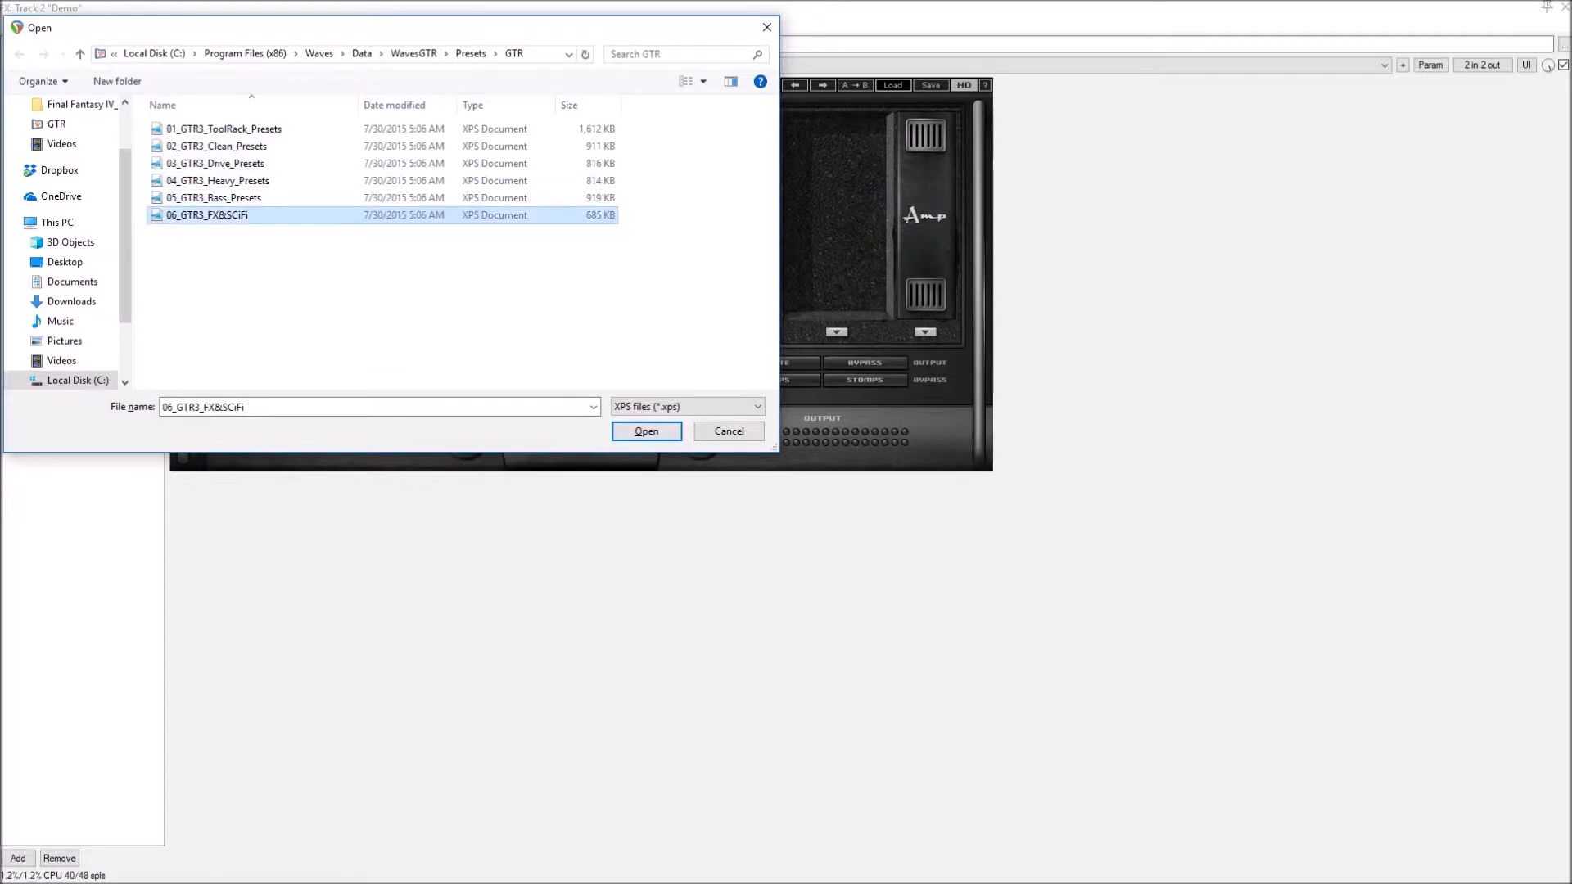
key(Up)
key(Up)
key(Up)
key(Up)
key(Up)
key(Down)
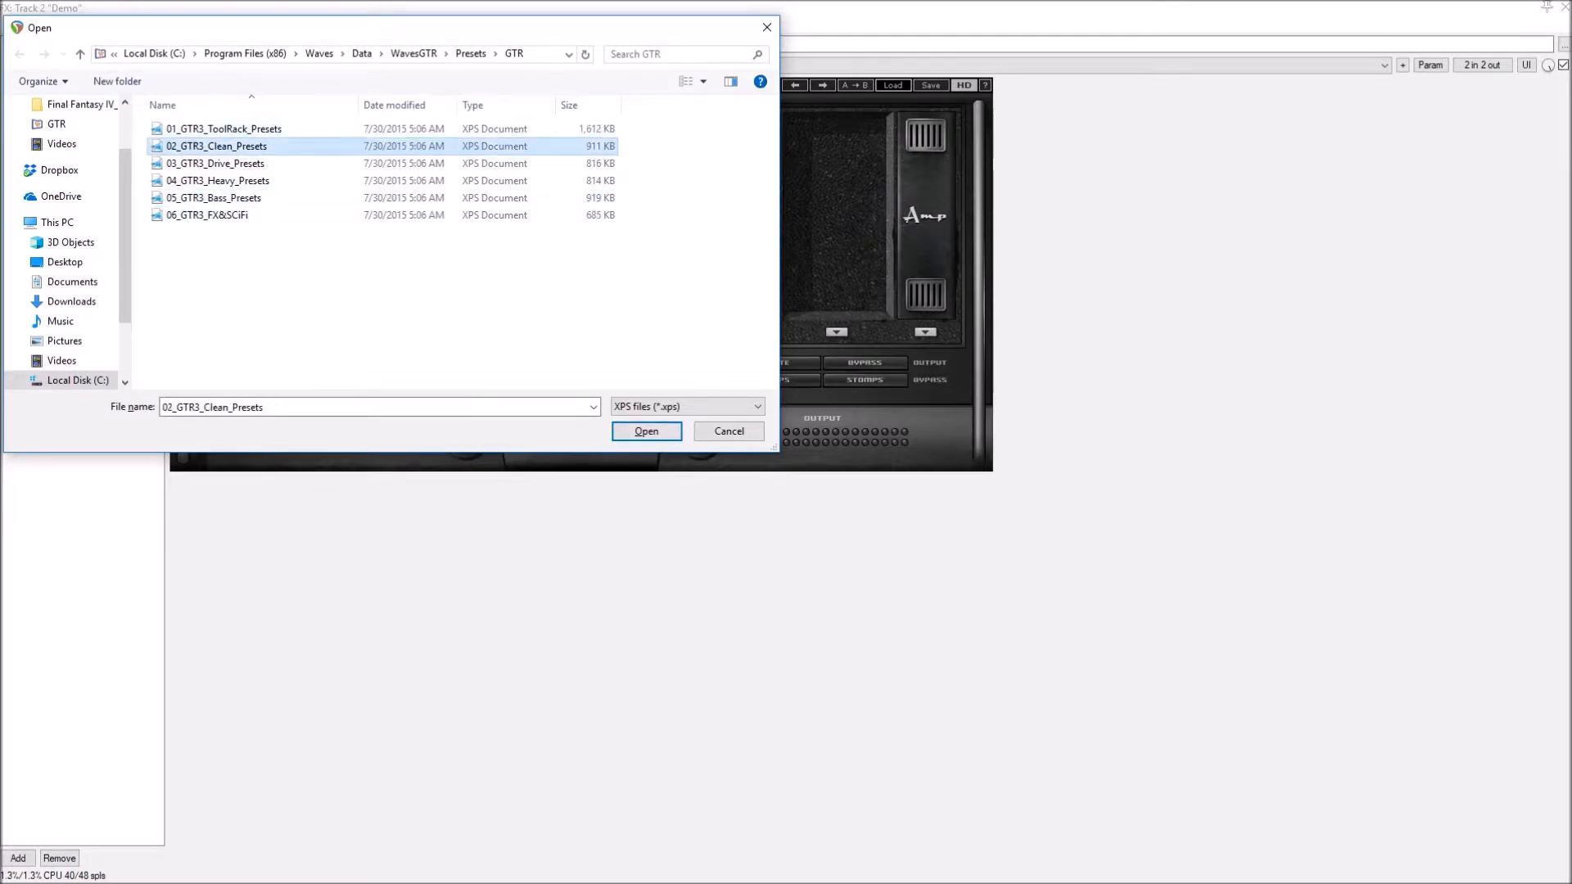
key(Return)
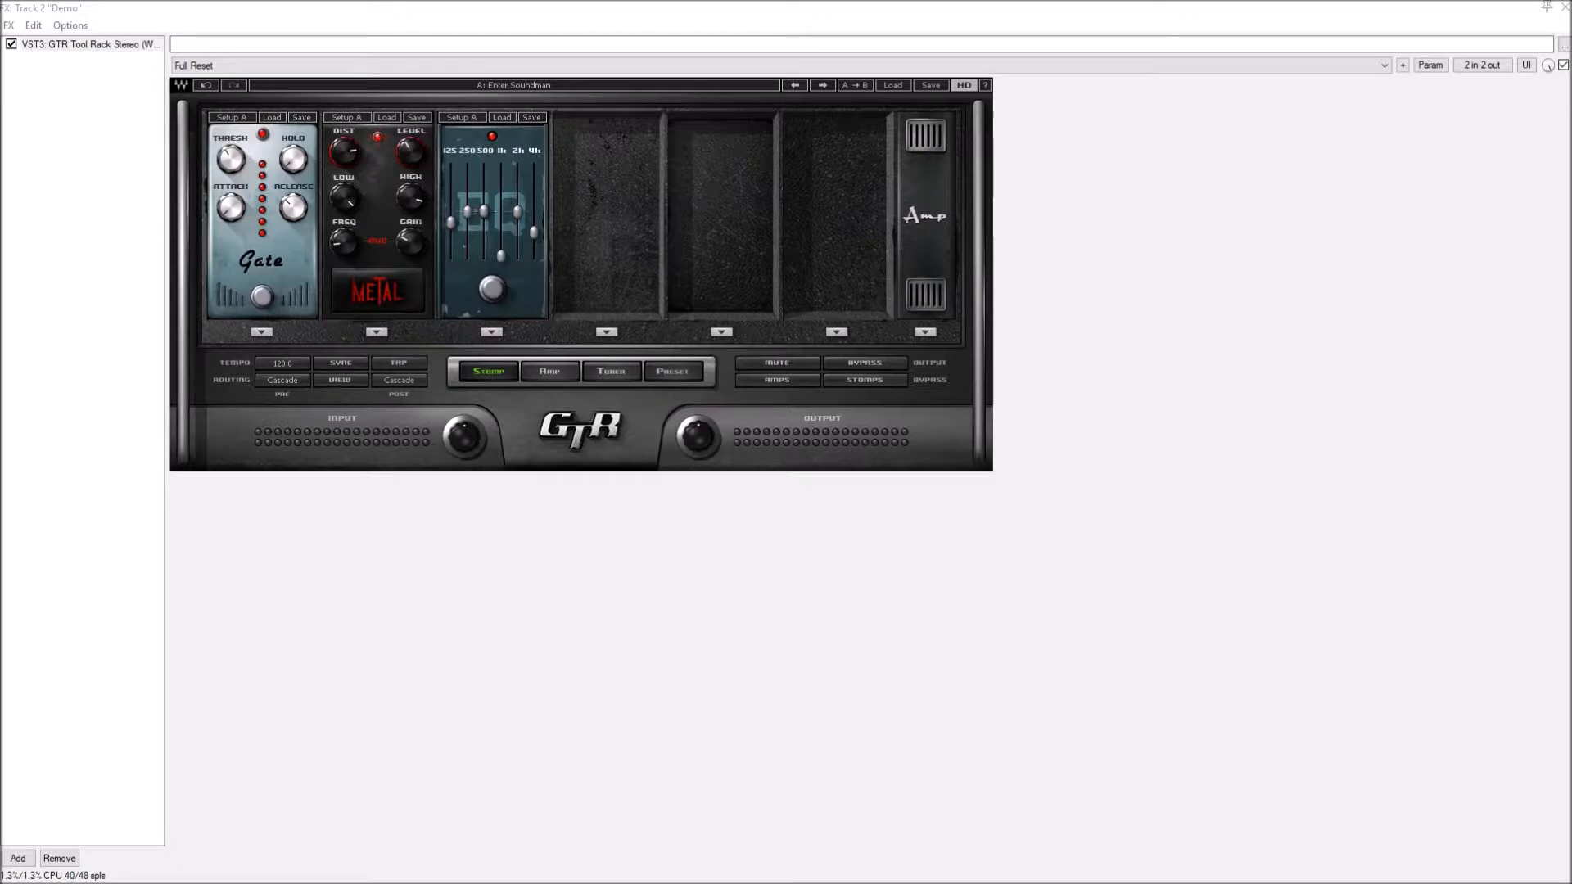
- Try the Edgy Dream preset, replace it with Clean 1, and close the Demo track's FX window
click(893, 85)
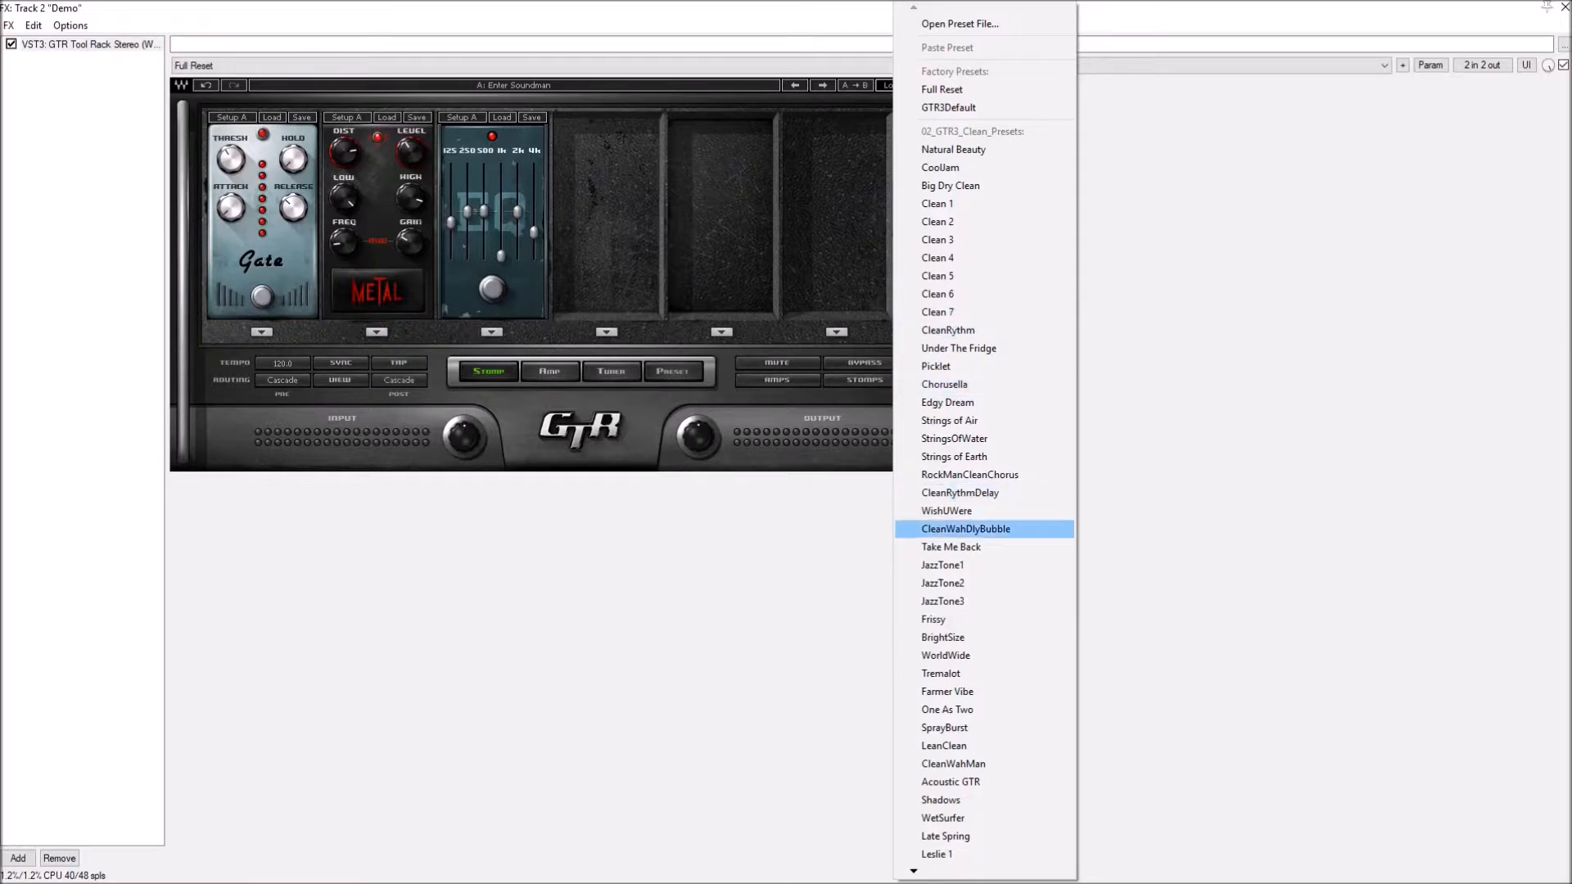
click(947, 402)
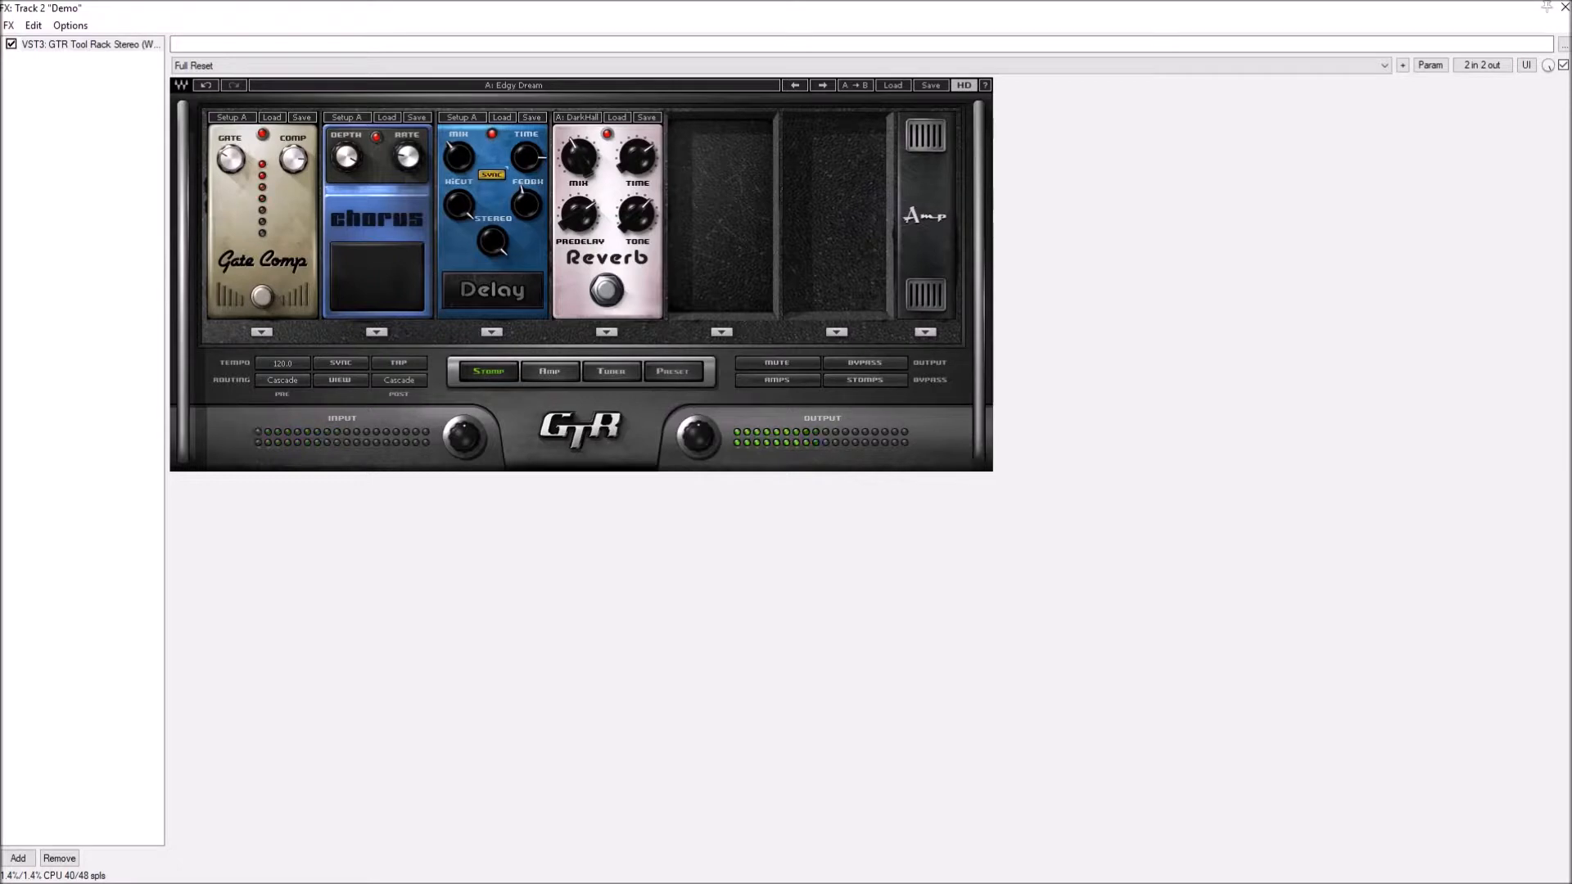
click(893, 85)
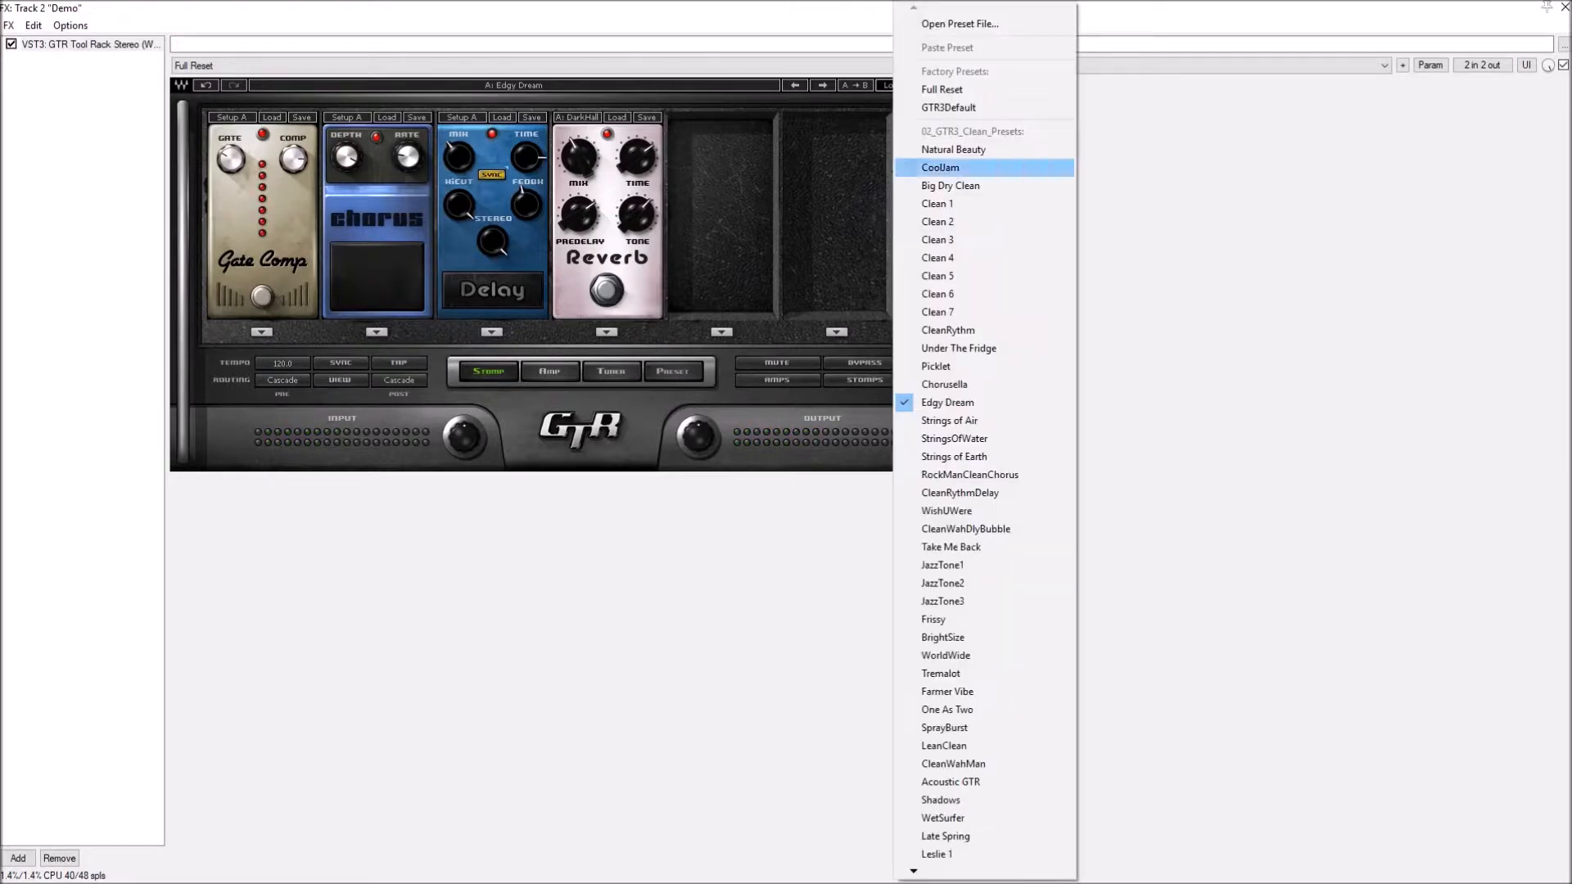
click(937, 203)
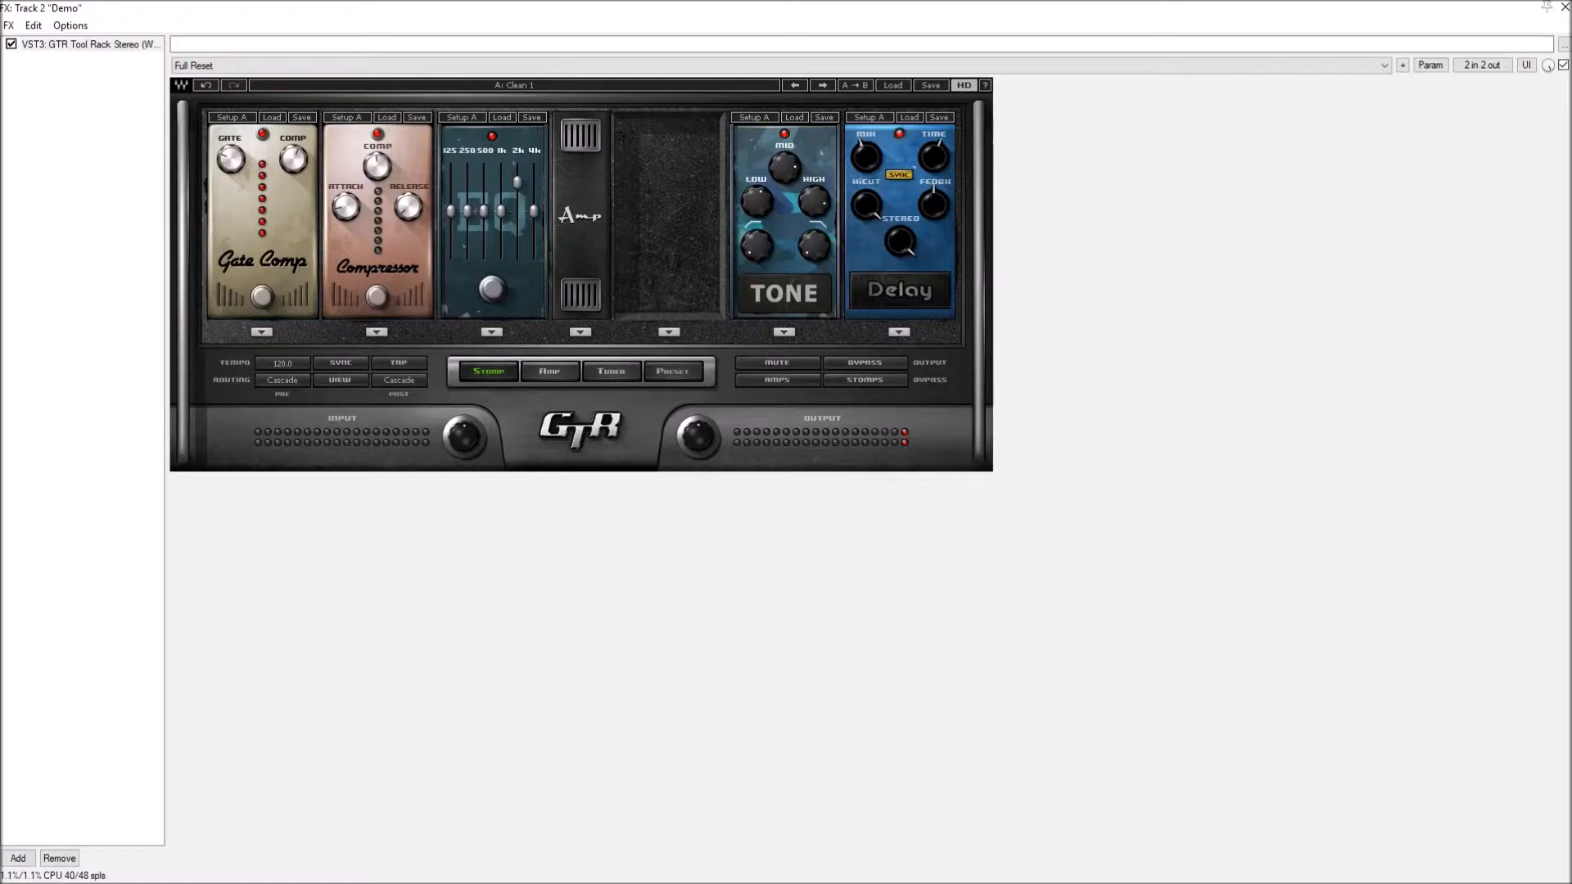
click(1564, 7)
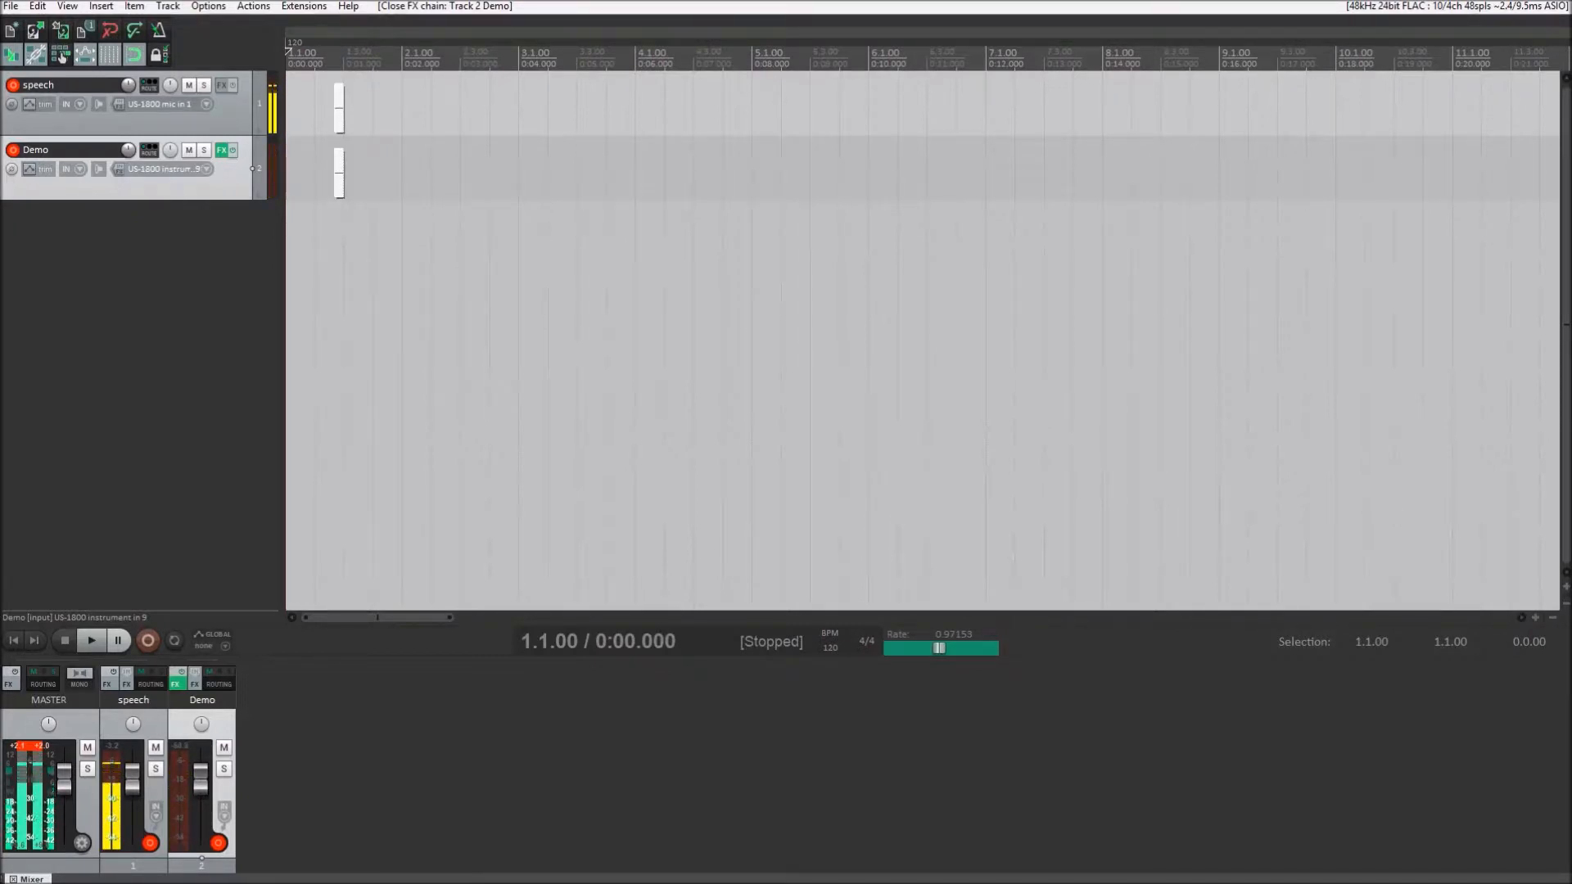
- Set the Preset parameter to 0.2500 in the Demo track's FX parameters and close the dialog
key(p)
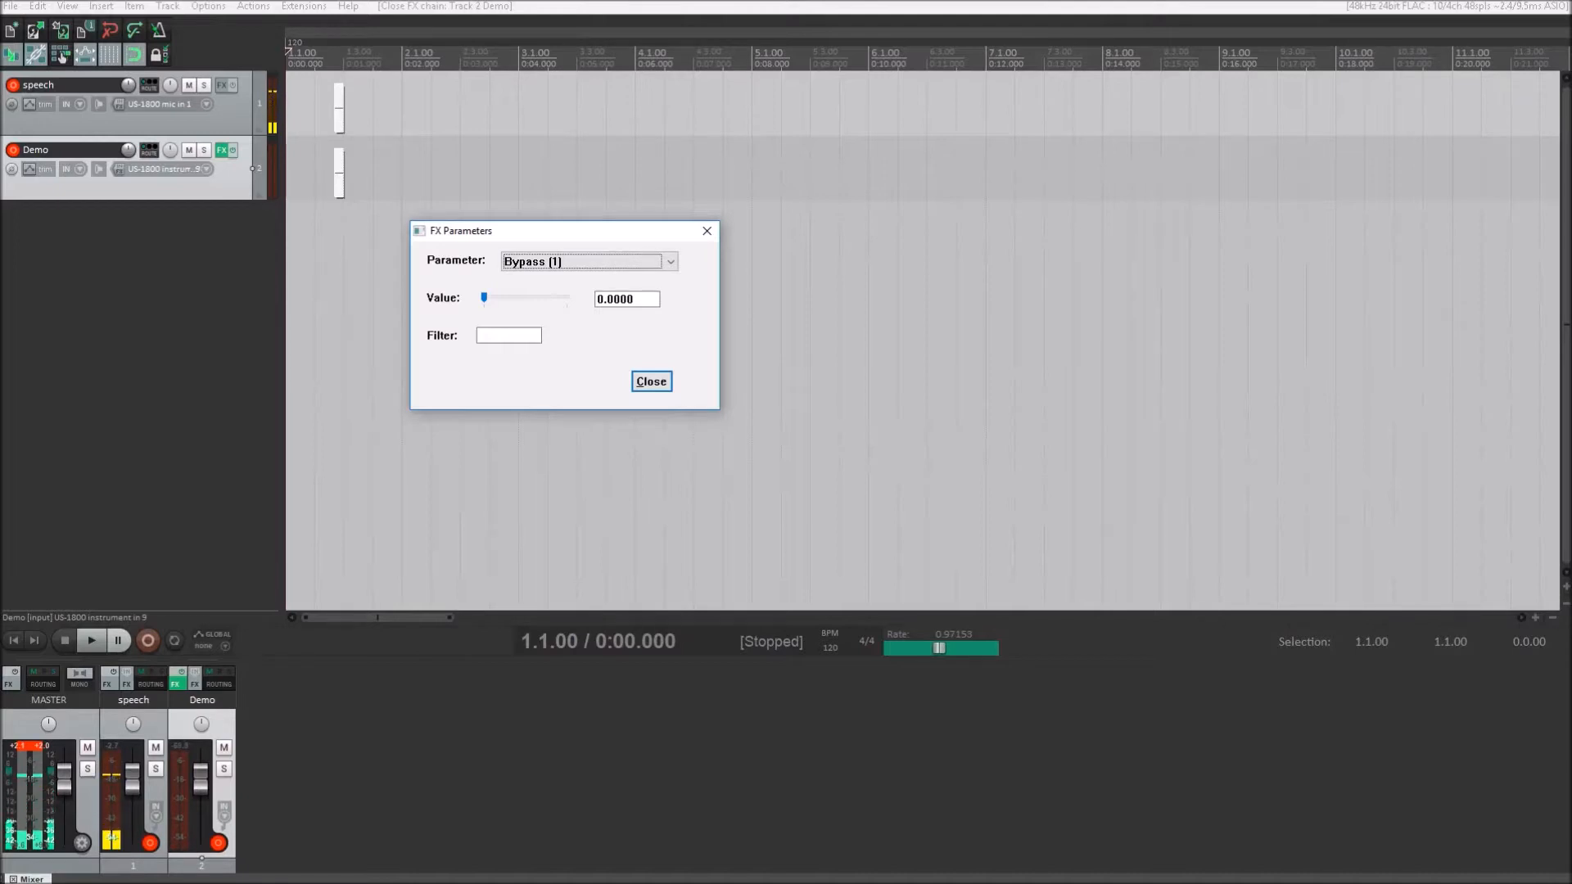
key(Down)
key(Down)
key(Down)
key(Down)
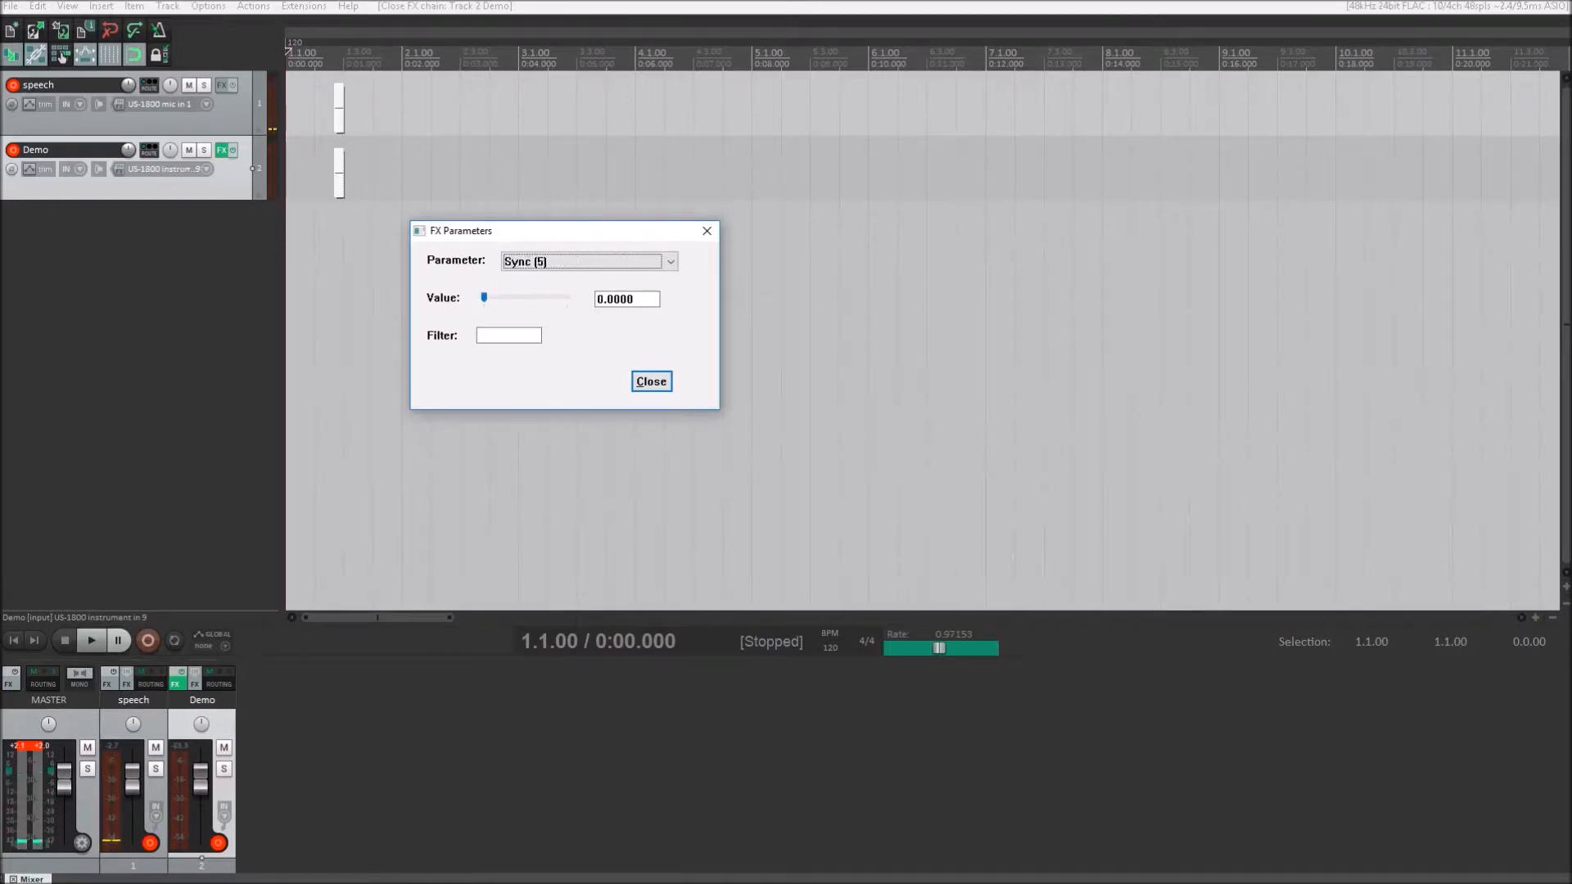
key(Up)
key(Up)
key(Up)
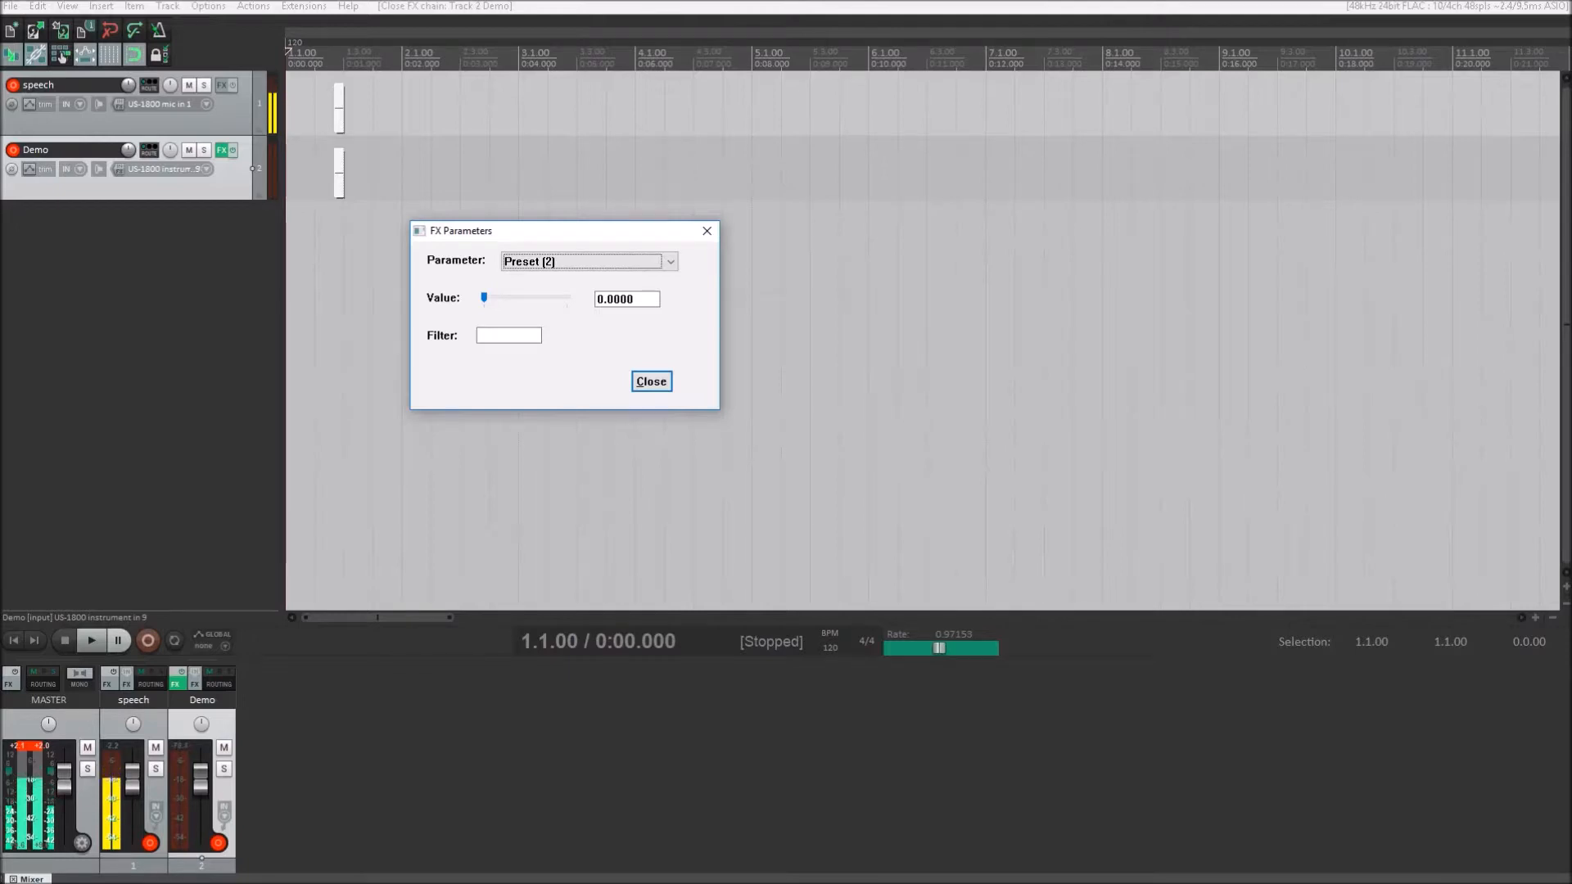
key(Tab)
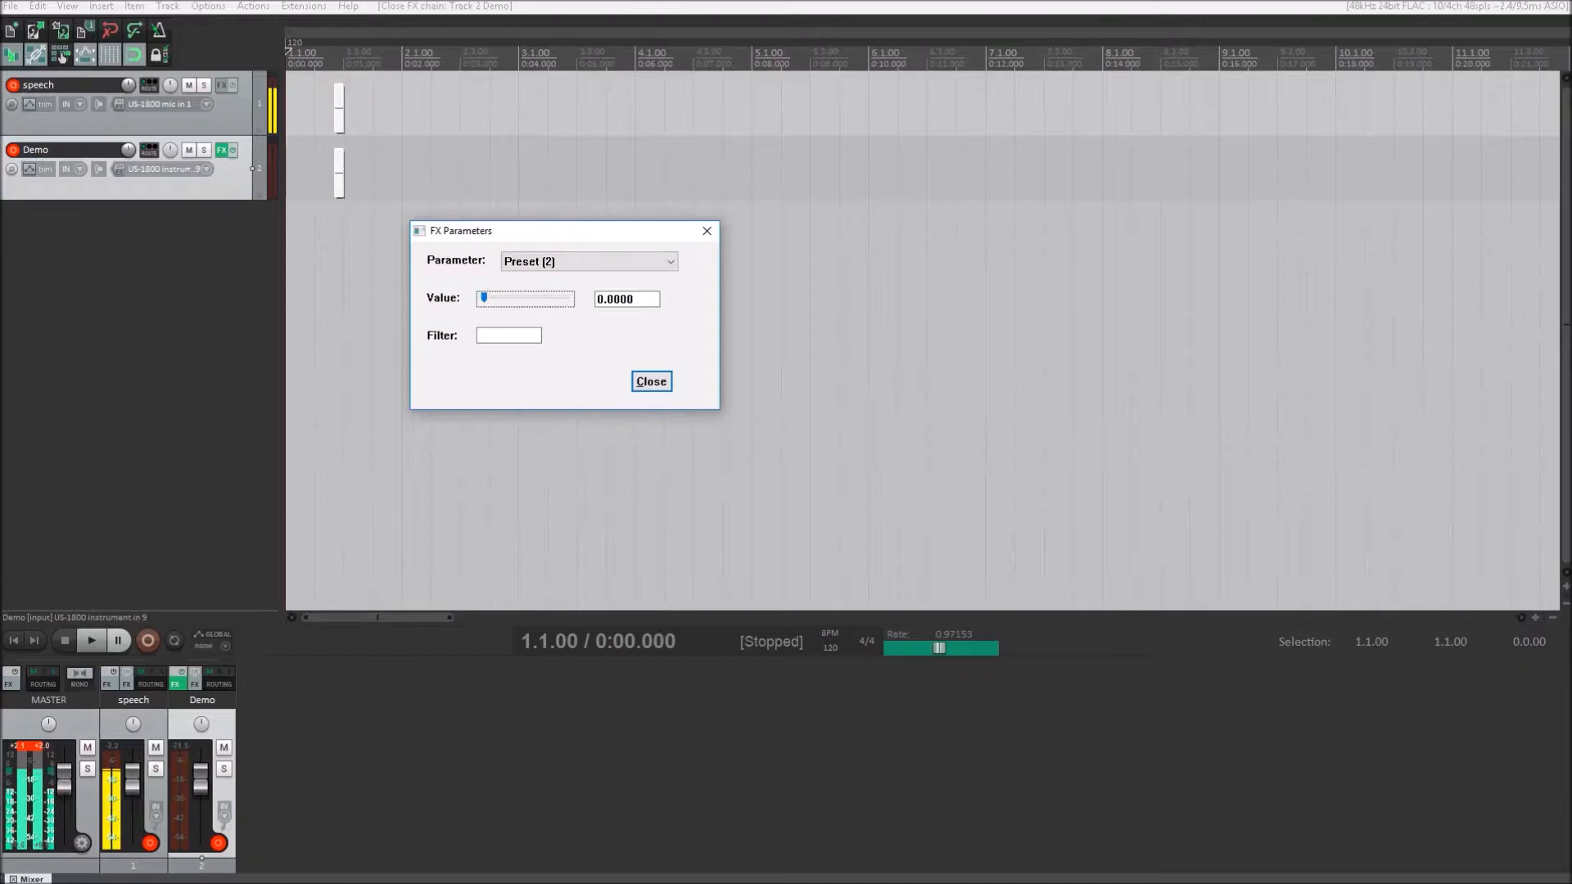
key(Right)
key(Left)
key(Right)
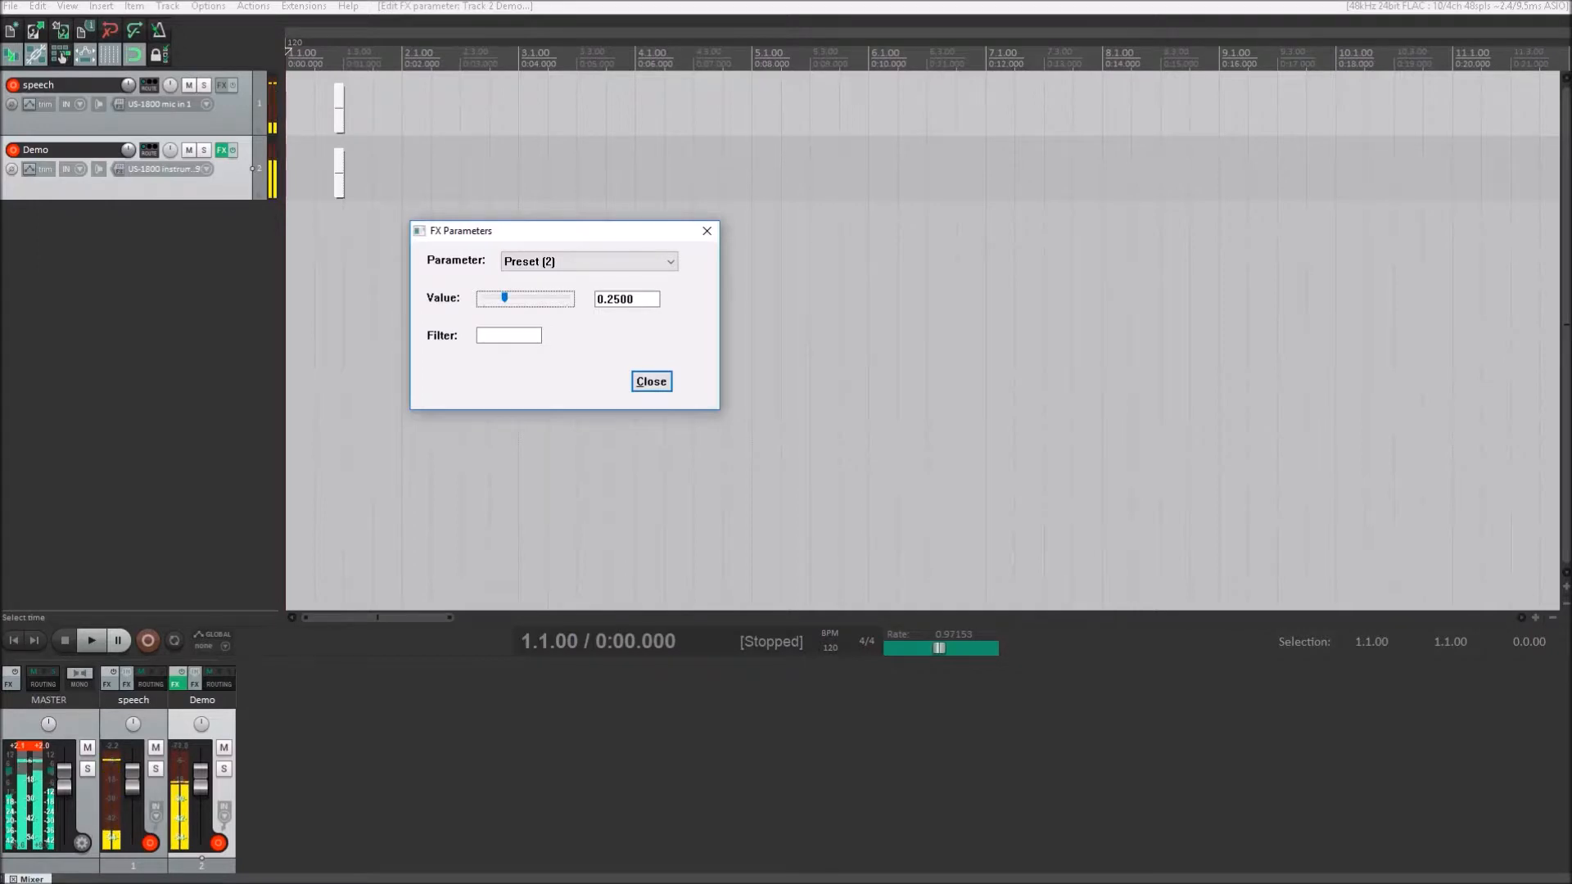
key(Escape)
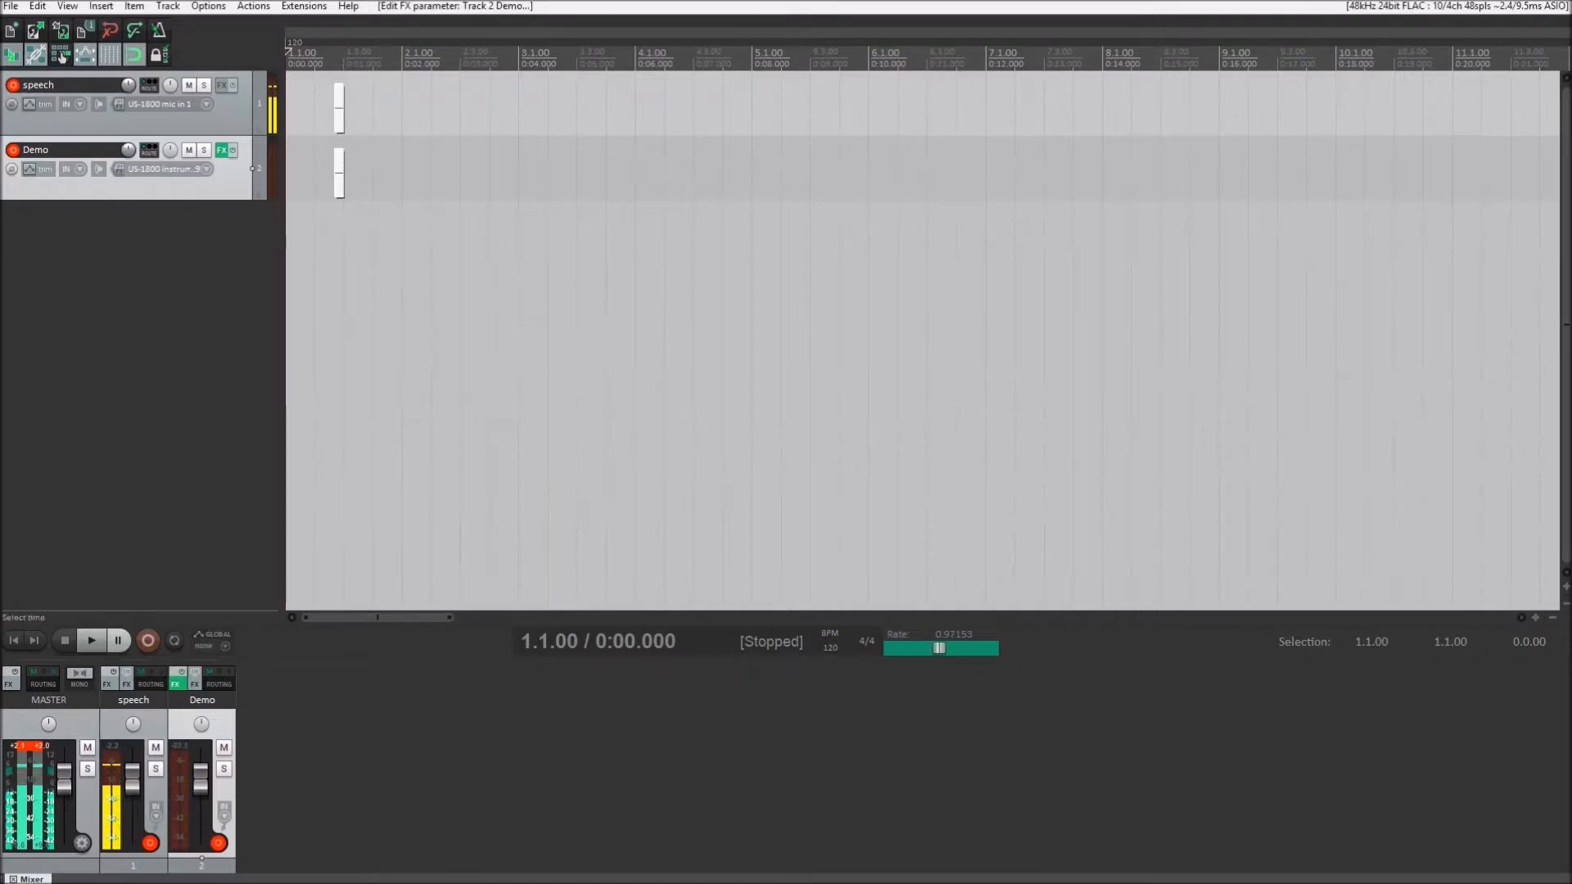
- Reopen the Demo track's FX window maximized, load the Clean 1 preset again and close the window
key(f)
key(super+Up)
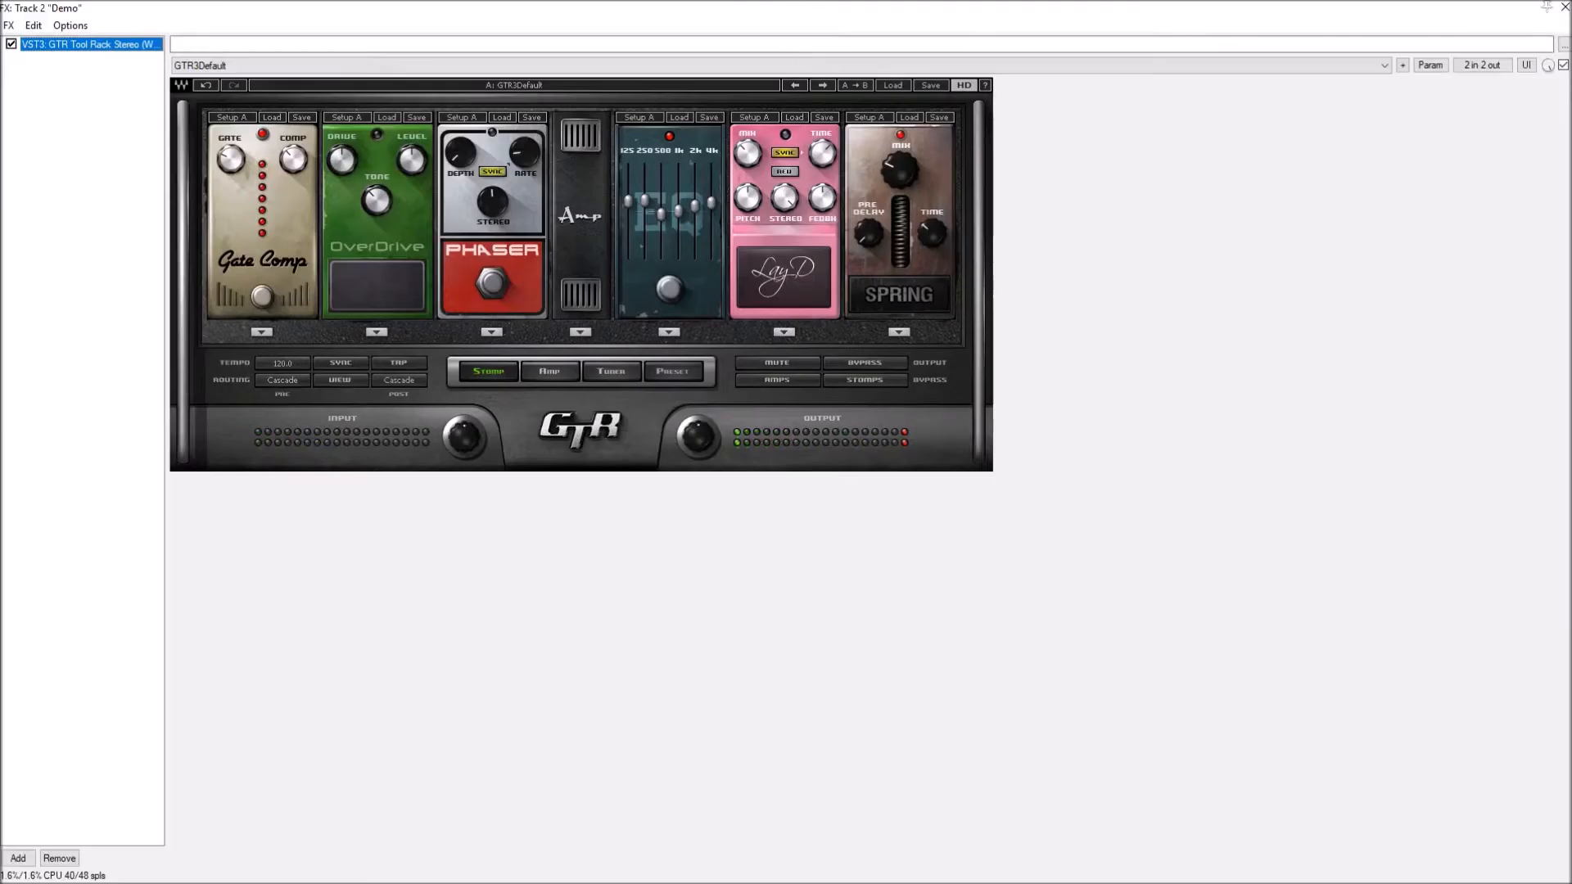
click(893, 85)
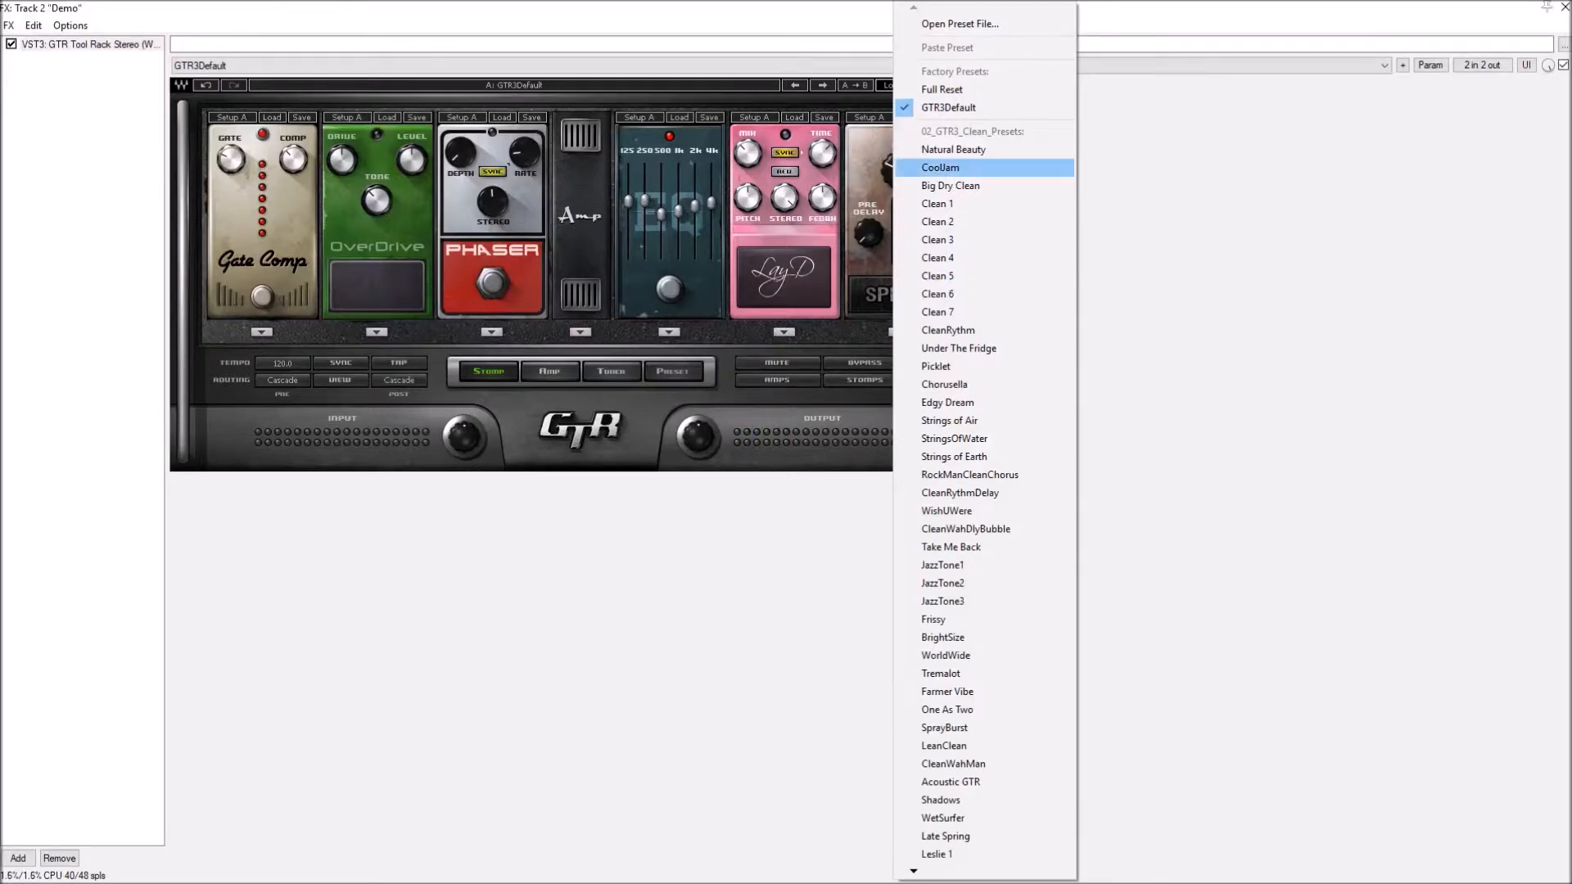
click(938, 203)
key(Escape)
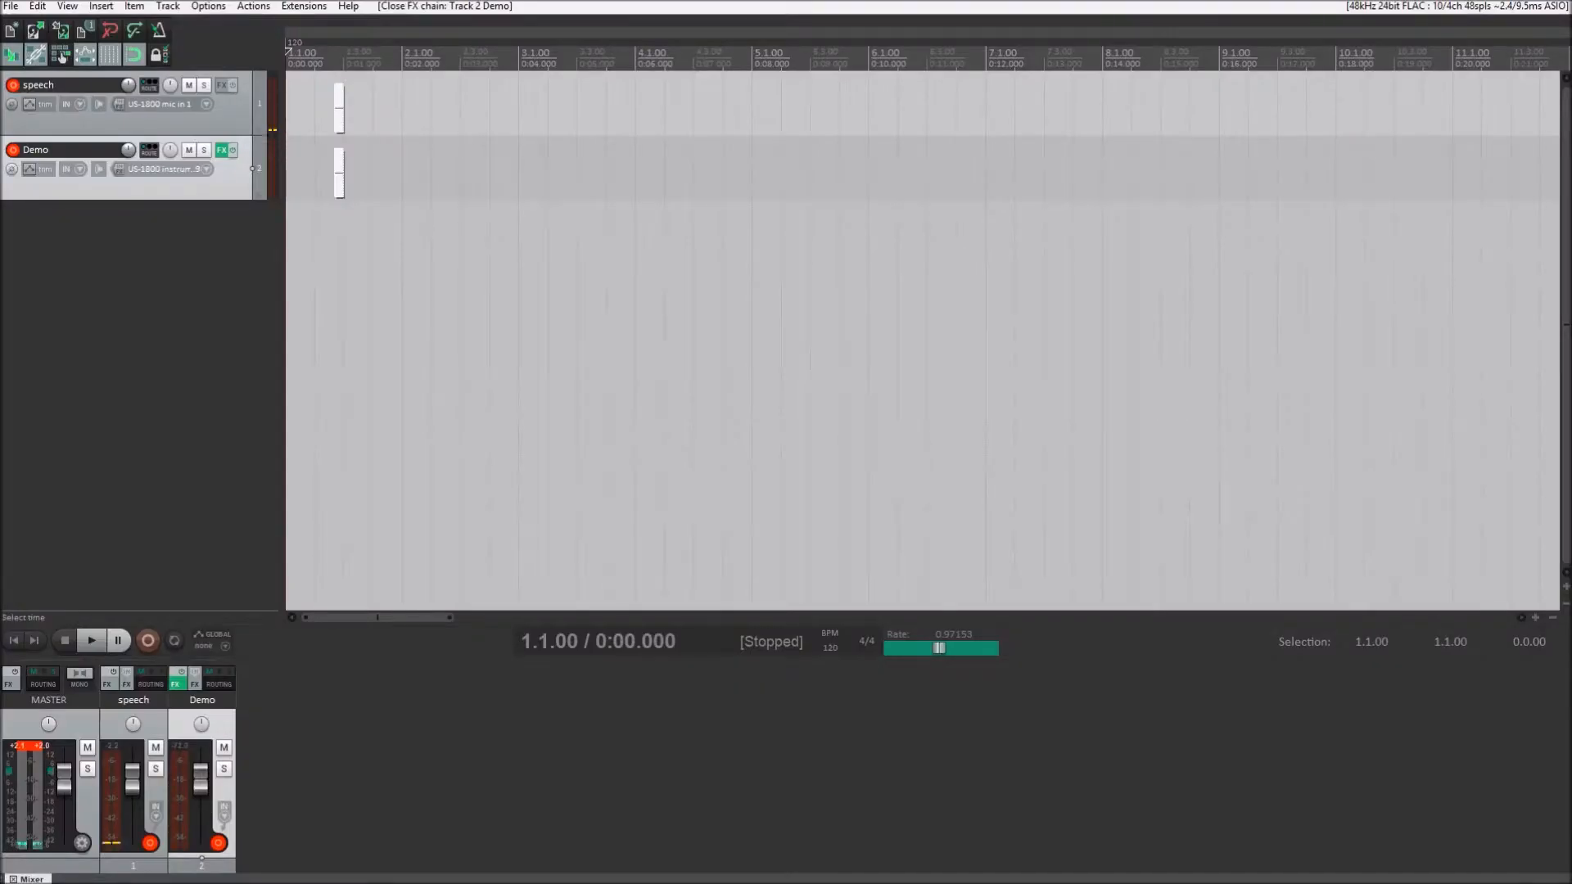
- Open the Demo track's FX parameters and look through the general parameters from Bypass to Bypass Stomps
click(62, 54)
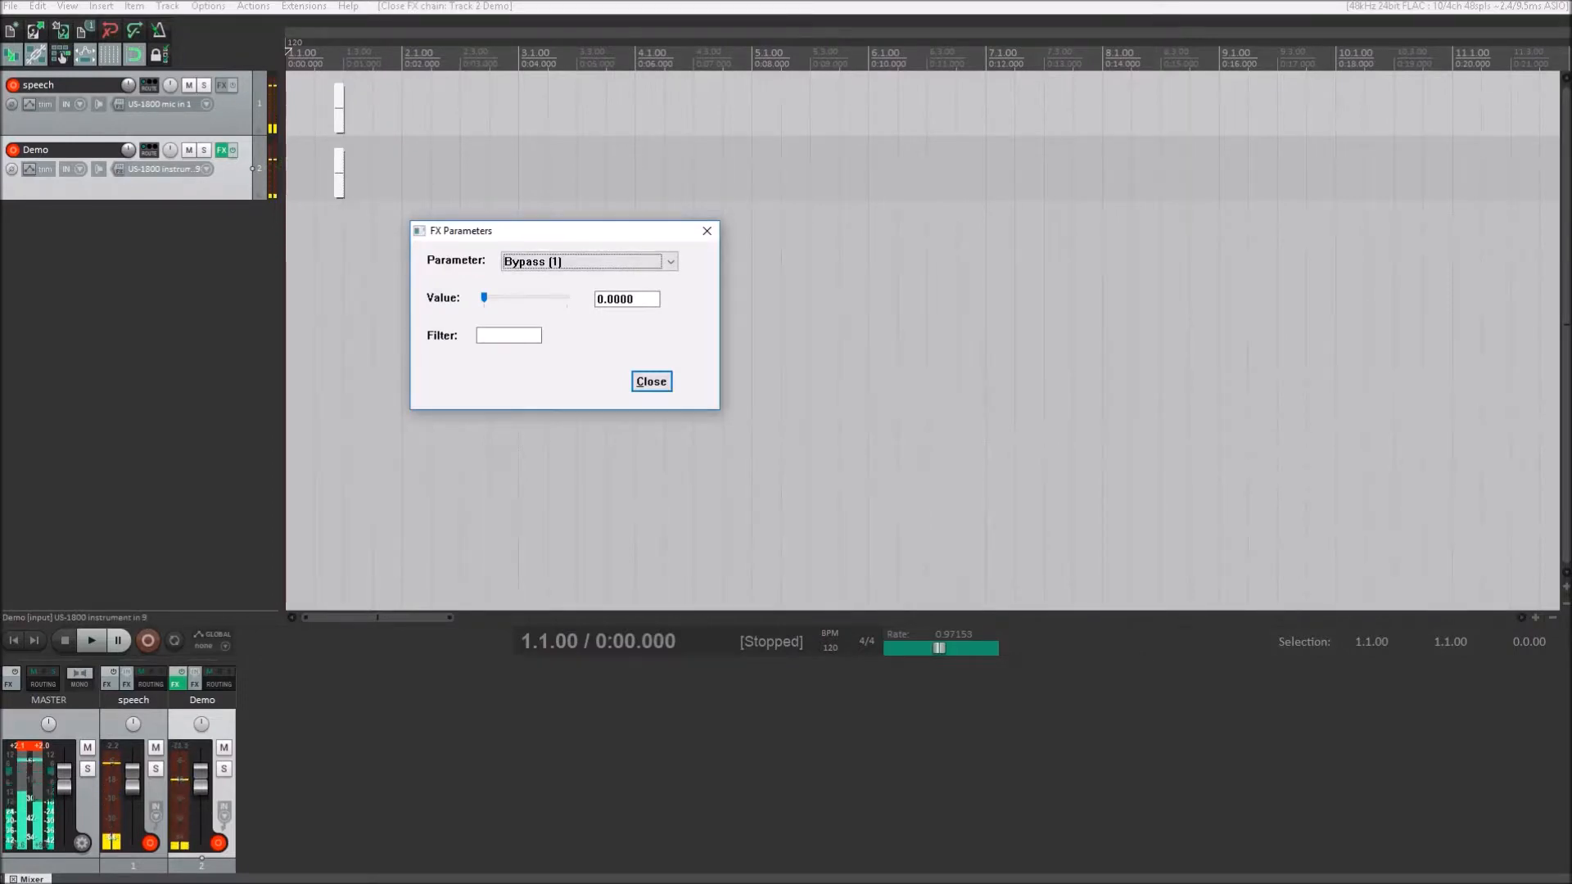
key(Down)
key(Down)
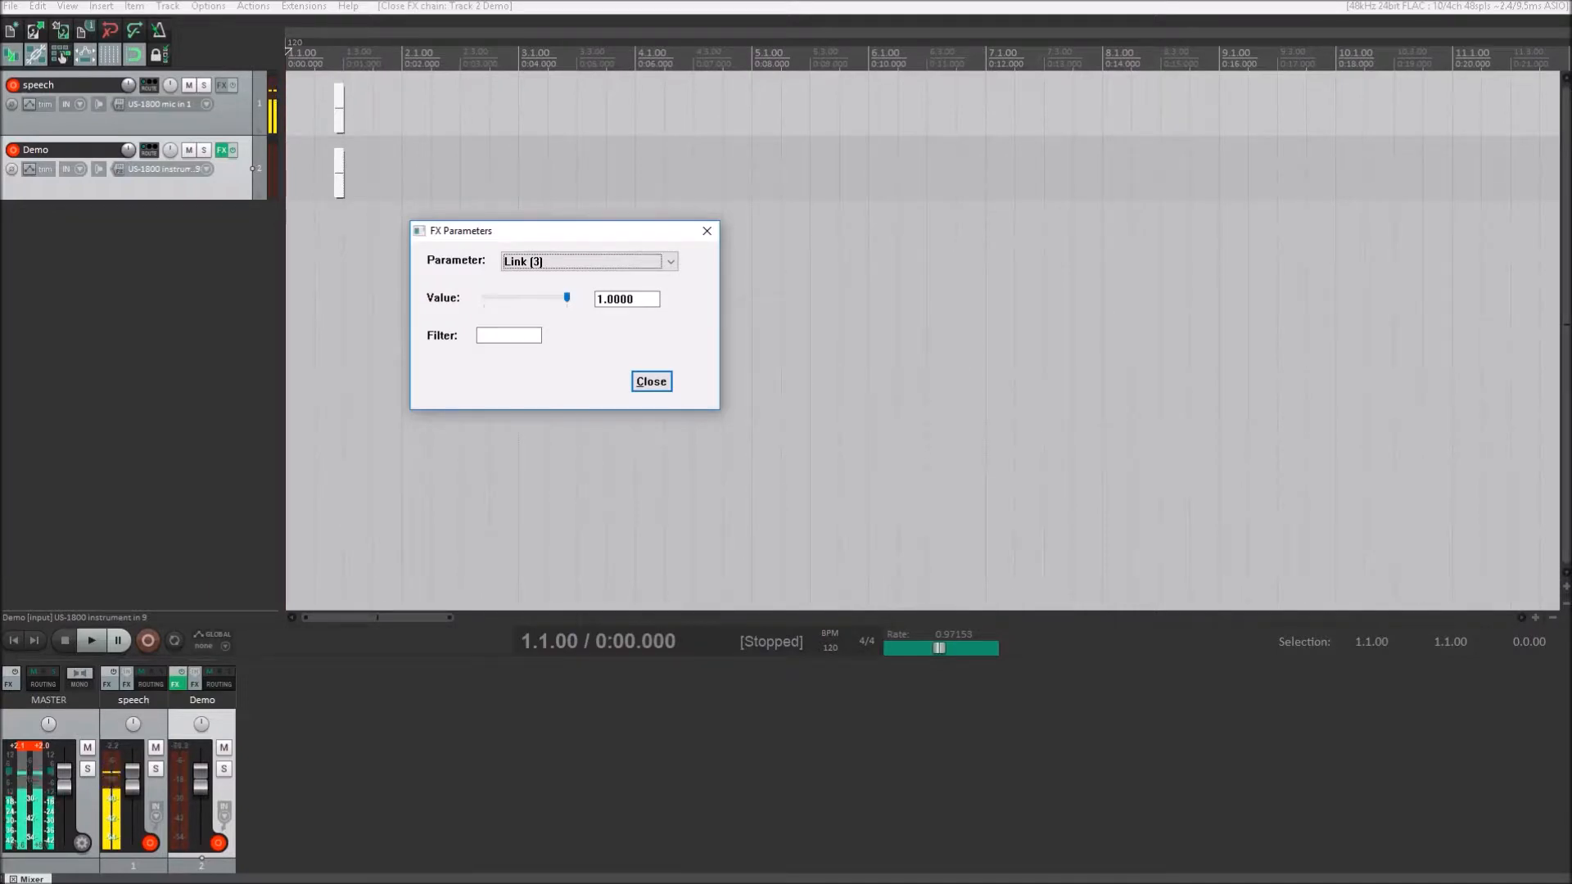
key(Down)
key(Down)
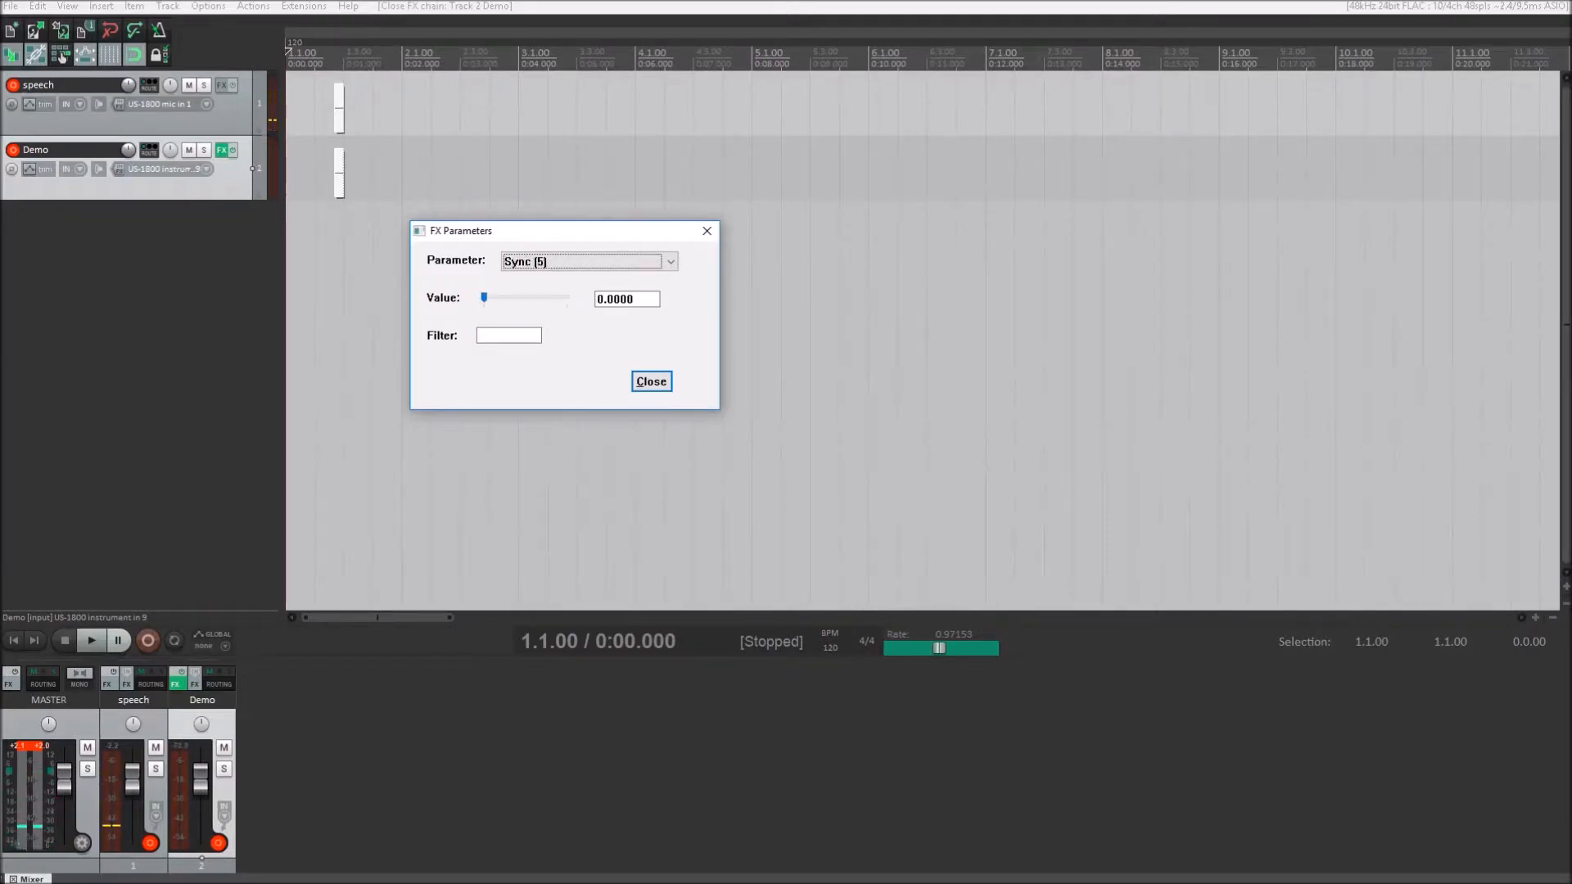
key(Down)
key(Down)
key(Down)
key(Down)
key(Down)
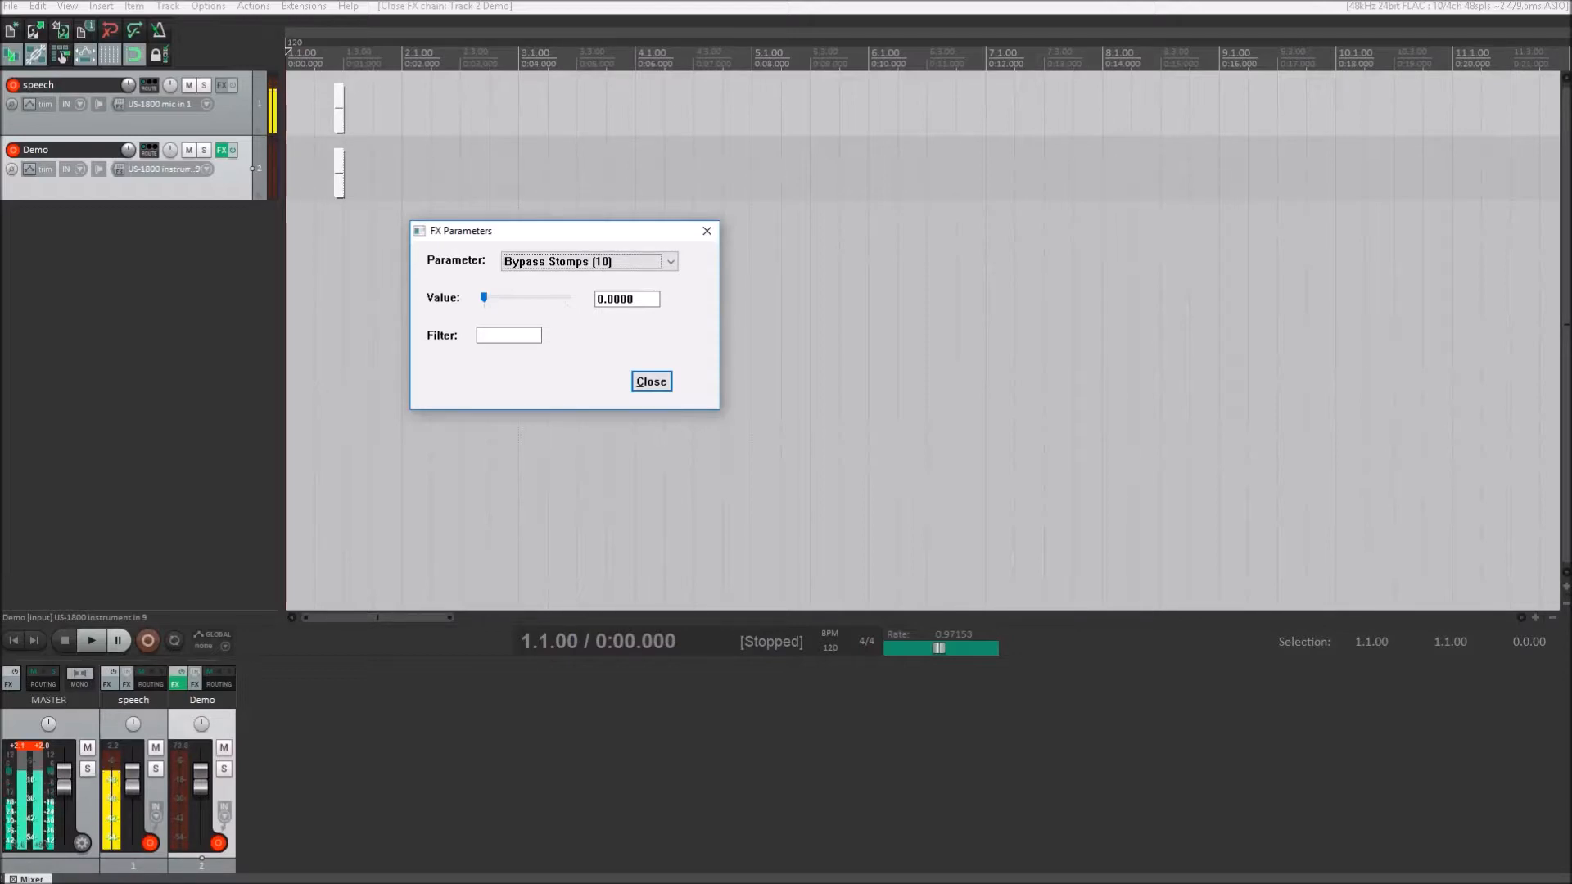
- Look through the FX parameters whose names begin with T, including Tap and Timbre
key(t)
key(t)
key(t)
key(Up)
key(Up)
key(Up)
key(Up)
key(Up)
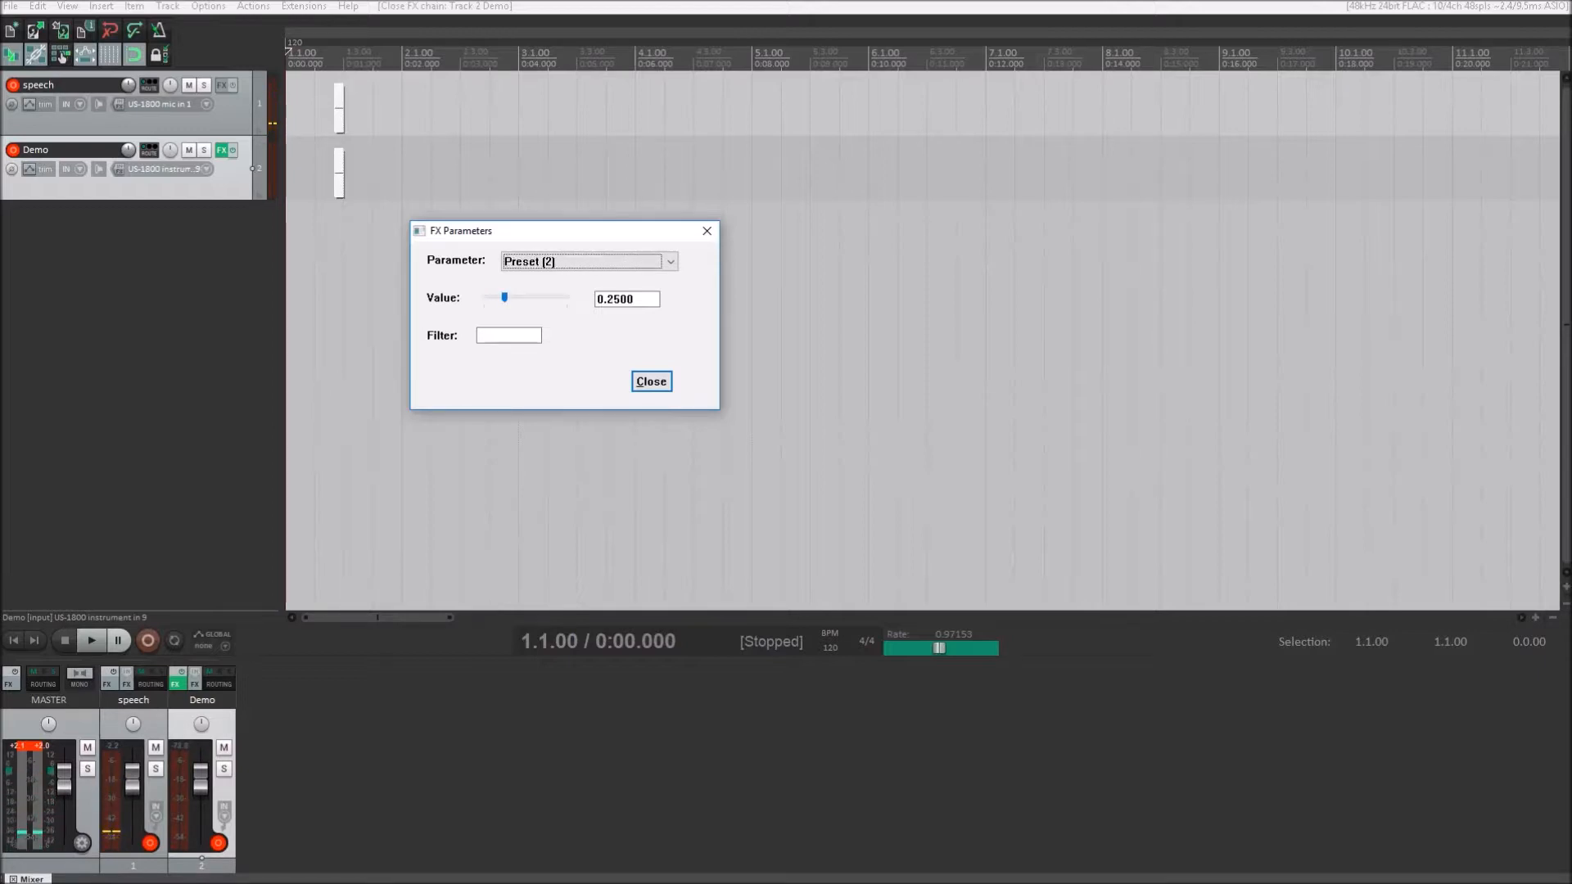
key(Down)
key(t)
key(t)
key(t)
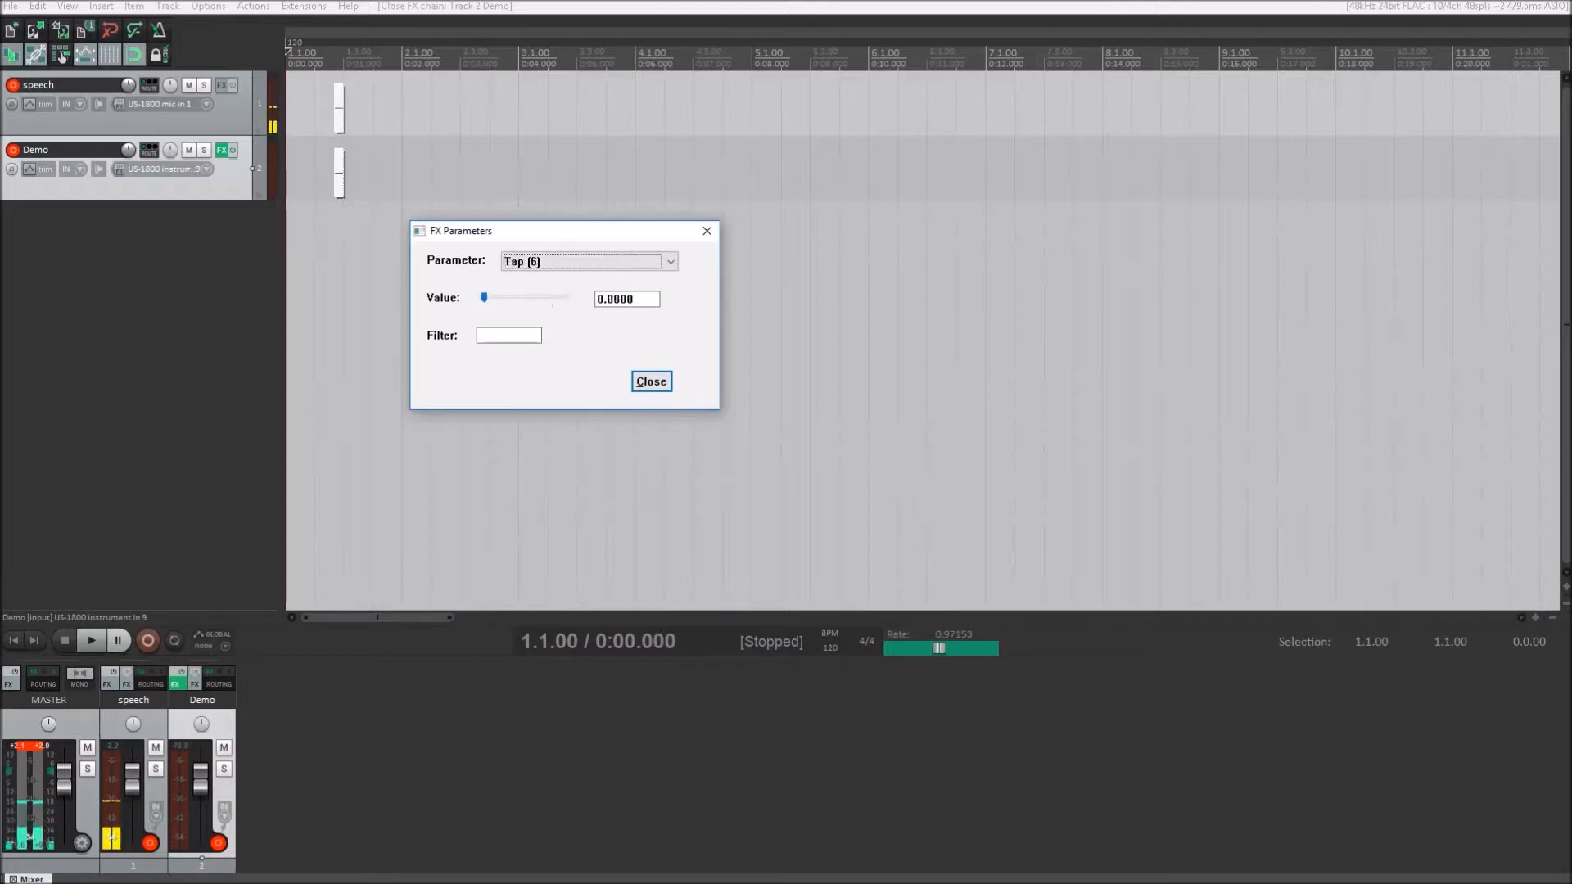
key(t)
key(t)
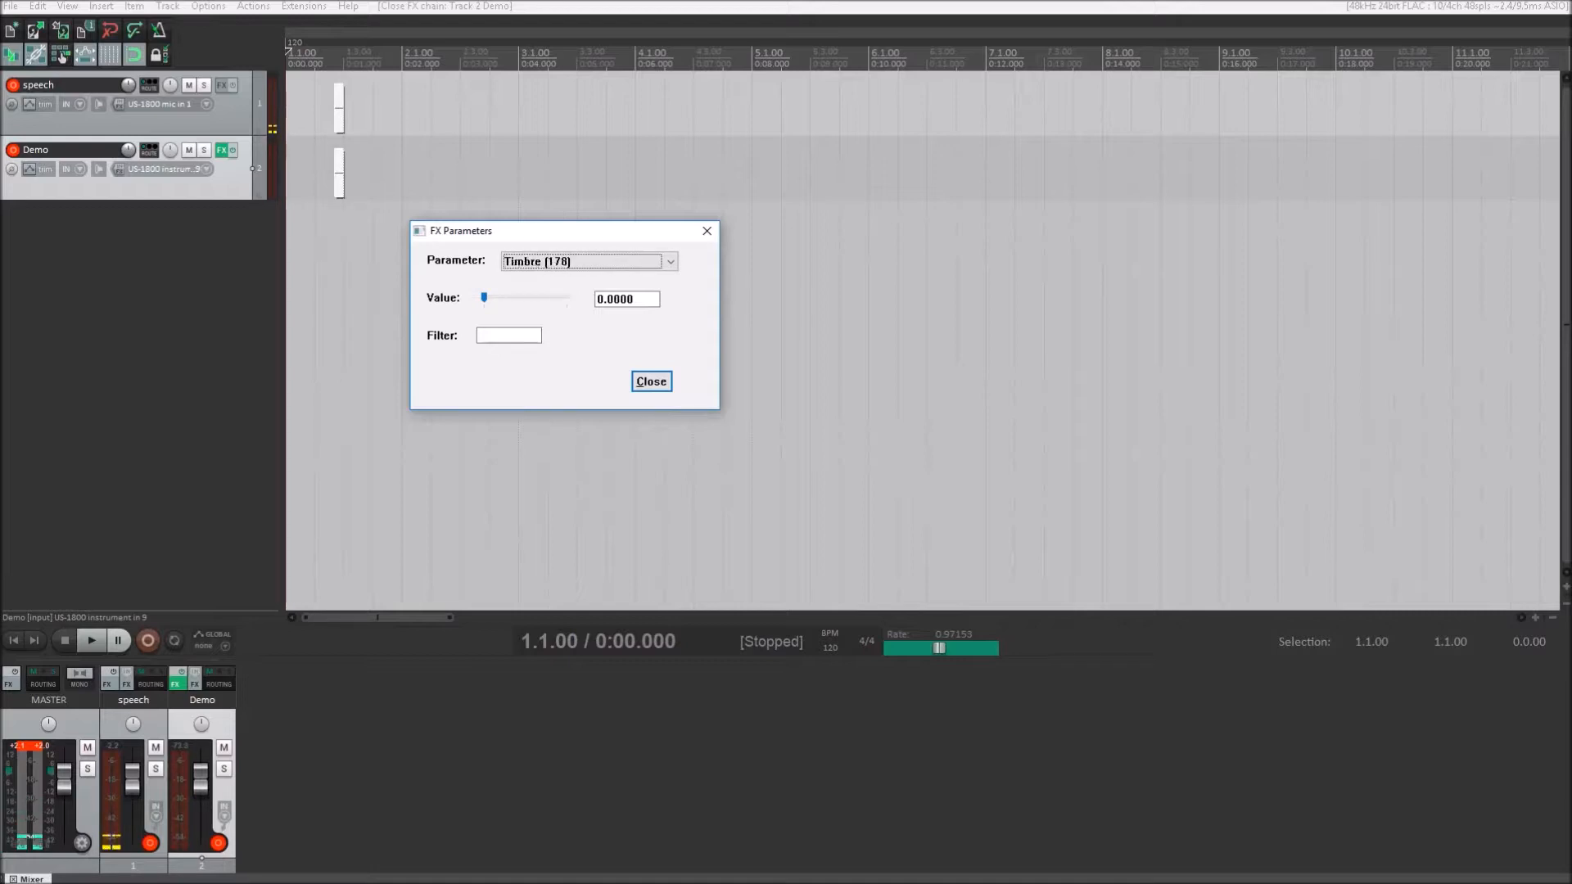
key(t)
key(t)
key(Up)
key(Down)
key(Down)
- Find the InputGain parameter and look through the parameters from there to Amp 1 - Mid
key(b)
key(b)
key(b)
key(i)
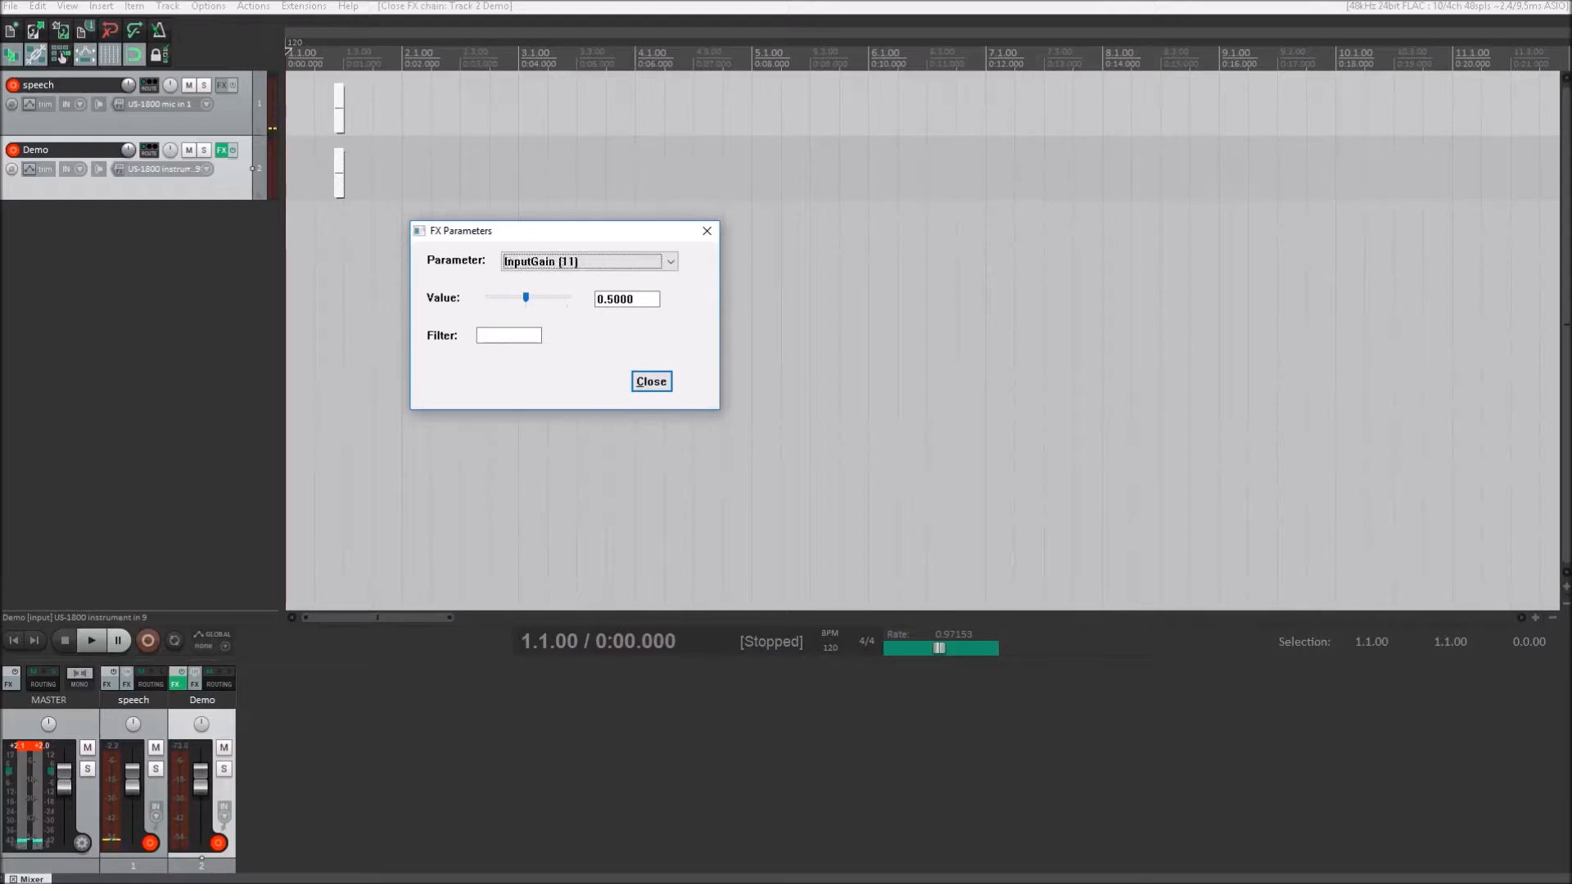
key(Down)
key(Down)
key(Down)
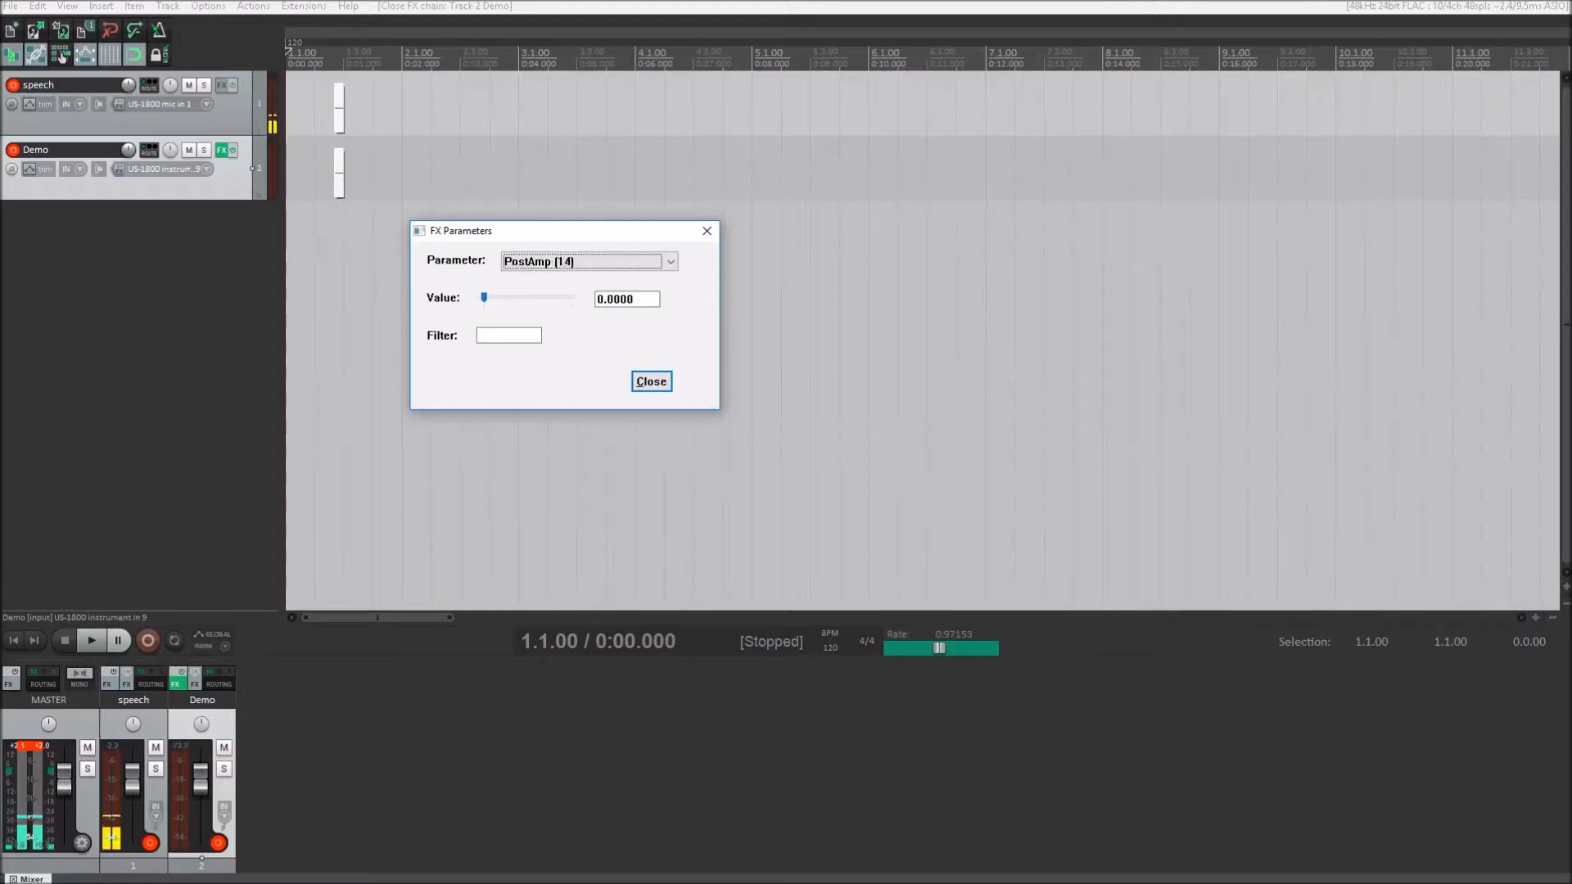
key(Down)
key(Down)
key(Down)
key(Down)
key(Down)
key(Down)
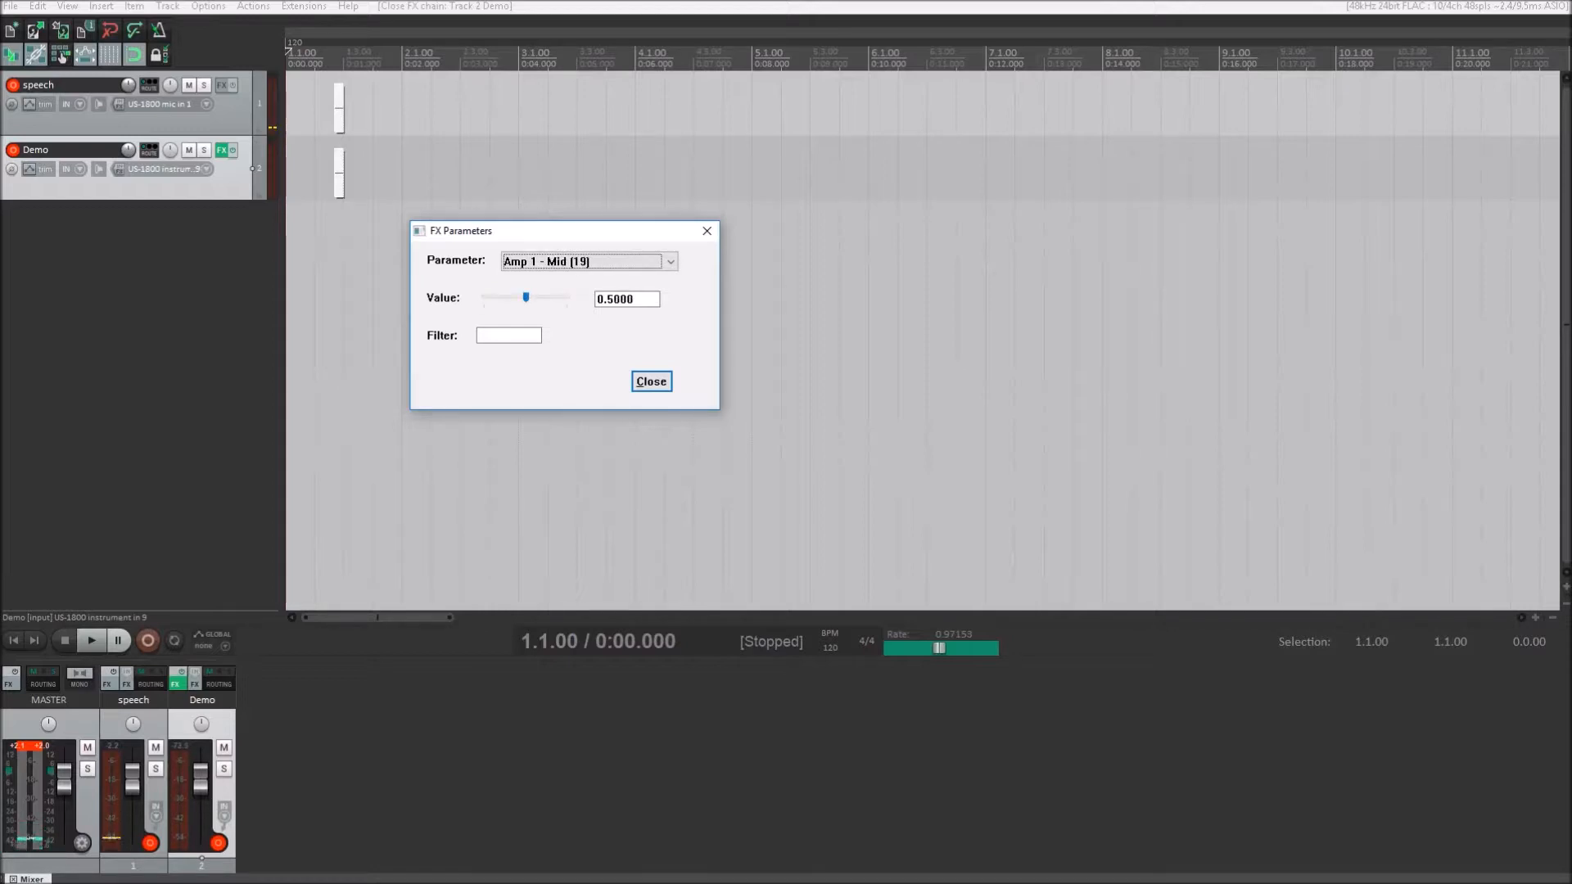
- Raise Amp 1 - Mid to 0.9960, and bring it back down to 0.4740
key(Up)
key(Tab)
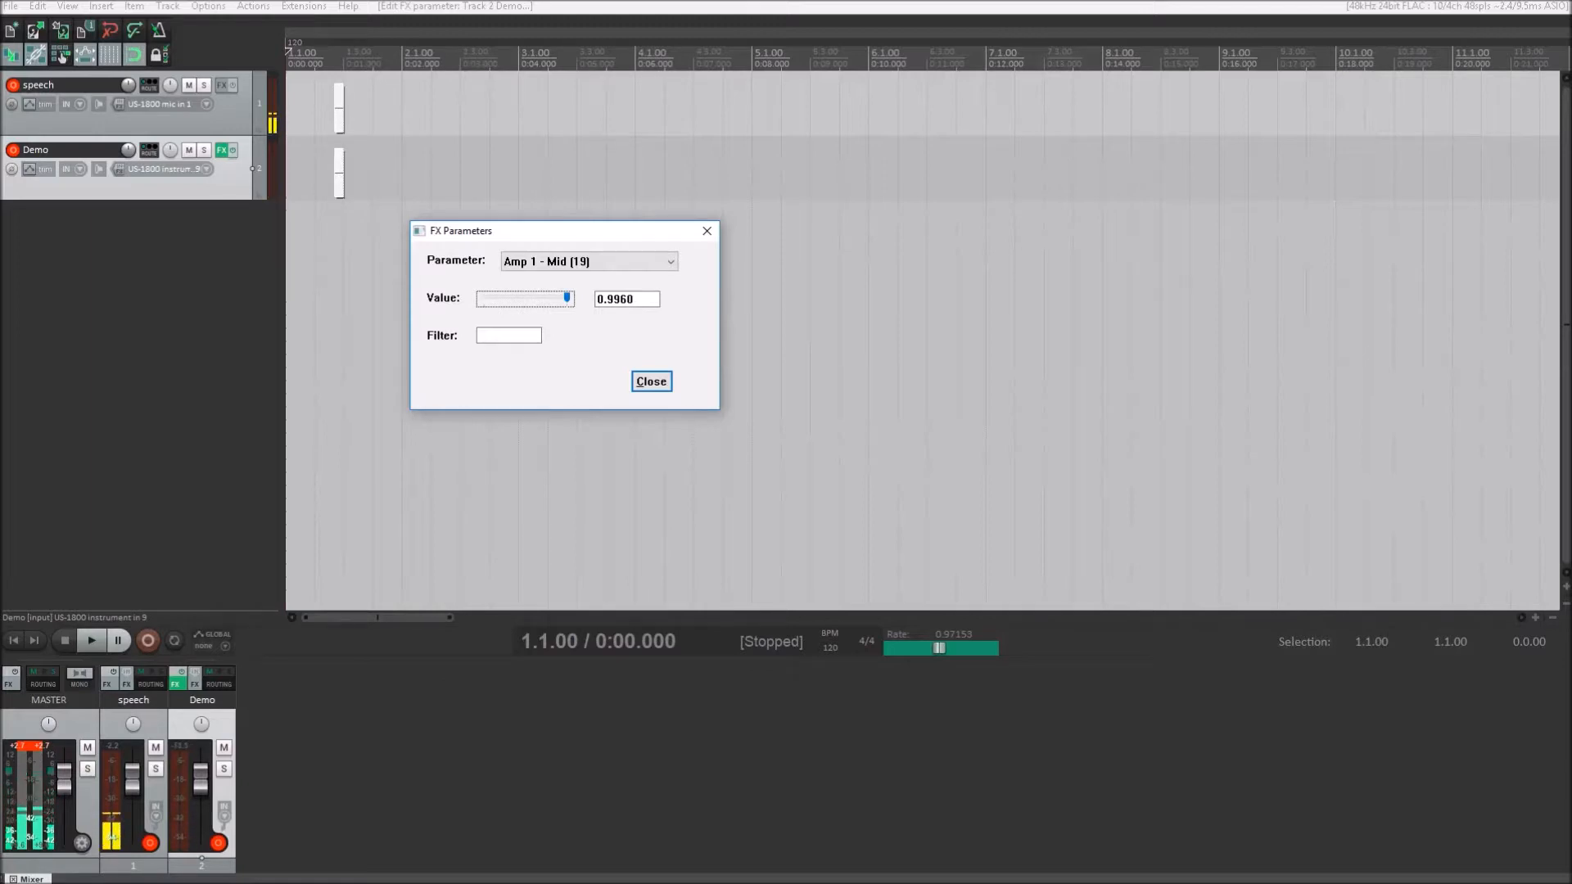
key(Page_Down)
key(Page_Down)
key(Page_Down)
key(Page_Down)
key(Page_Down)
key(Page_Down)
key(Page_Down)
key(Page_Down)
key(Page_Down)
key(Page_Down)
key(Page_Down)
key(Page_Down)
key(Page_Down)
key(Page_Down)
key(Page_Down)
key(Page_Down)
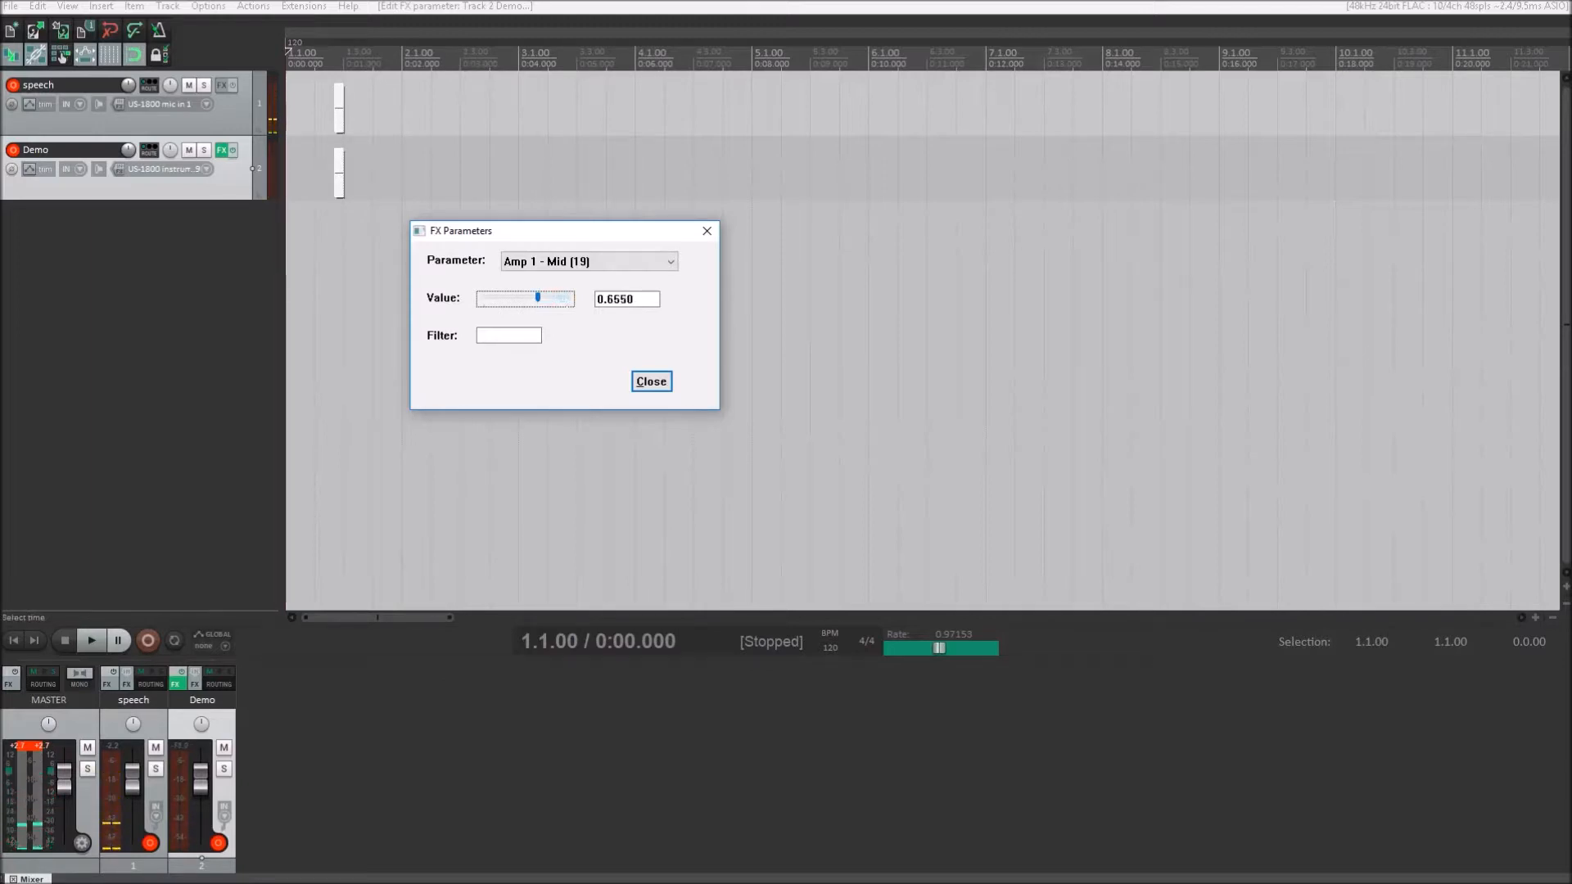
key(Page_Down)
key(Page_Down)
key(Page_Down)
key(Page_Down)
key(Page_Down)
key(Page_Down)
key(Page_Down)
key(Page_Down)
key(Page_Down)
key(Page_Down)
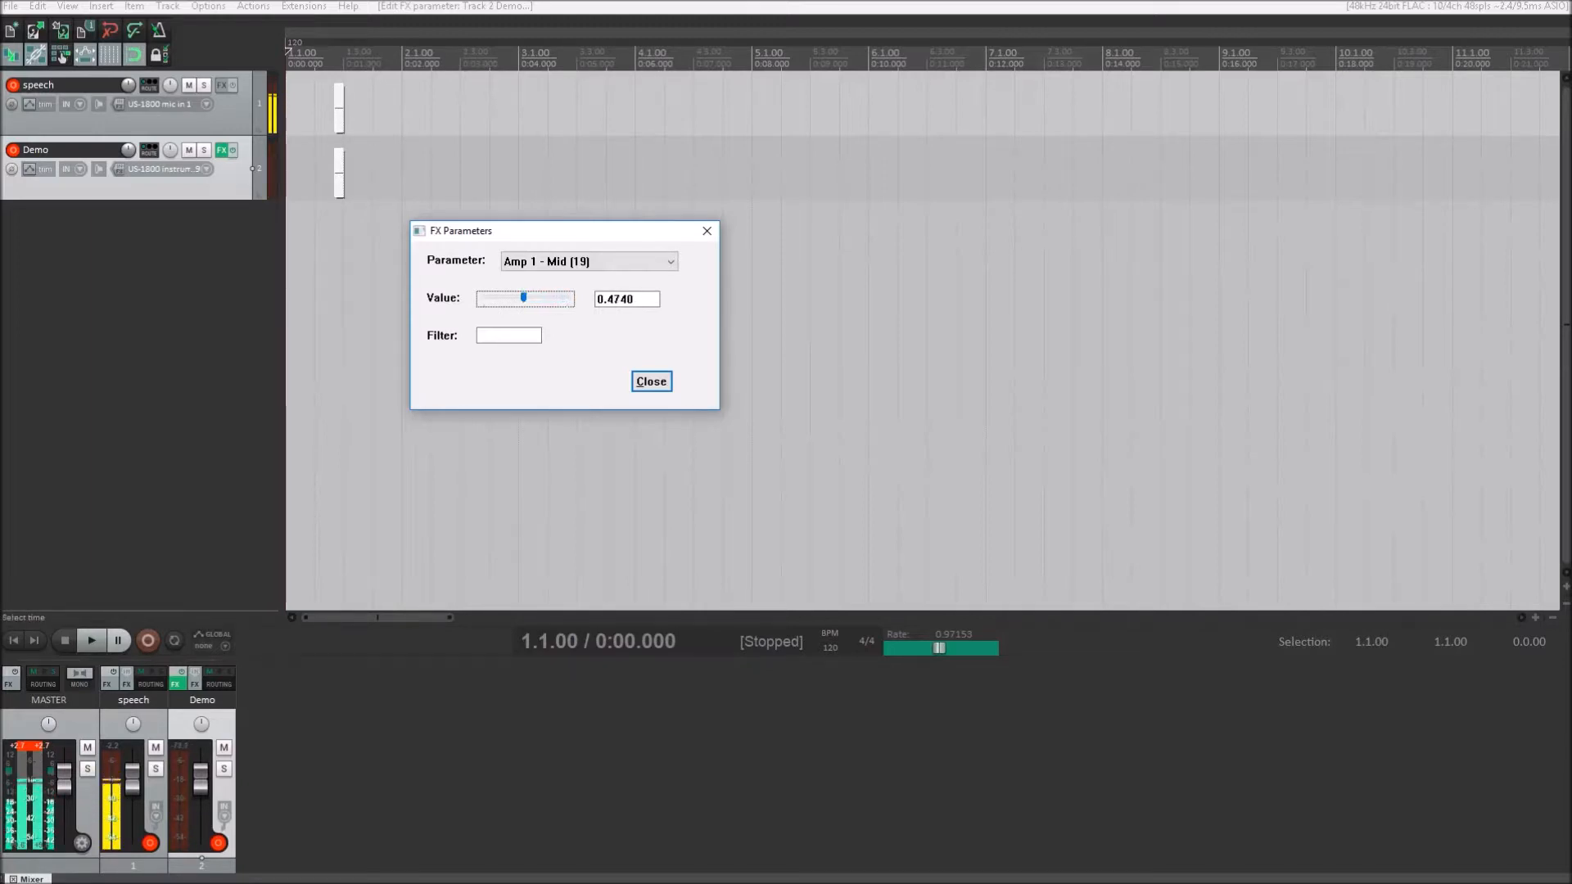
- Lower Amp 1 - Mid to 0.3850 and raise it back to 0.4950
key(Left)
key(Left)
key(Left)
key(Left)
key(Left)
key(Left)
key(Left)
key(Left)
key(Left)
key(Page_Up)
key(Page_Up)
key(Page_Up)
key(Page_Up)
key(Page_Up)
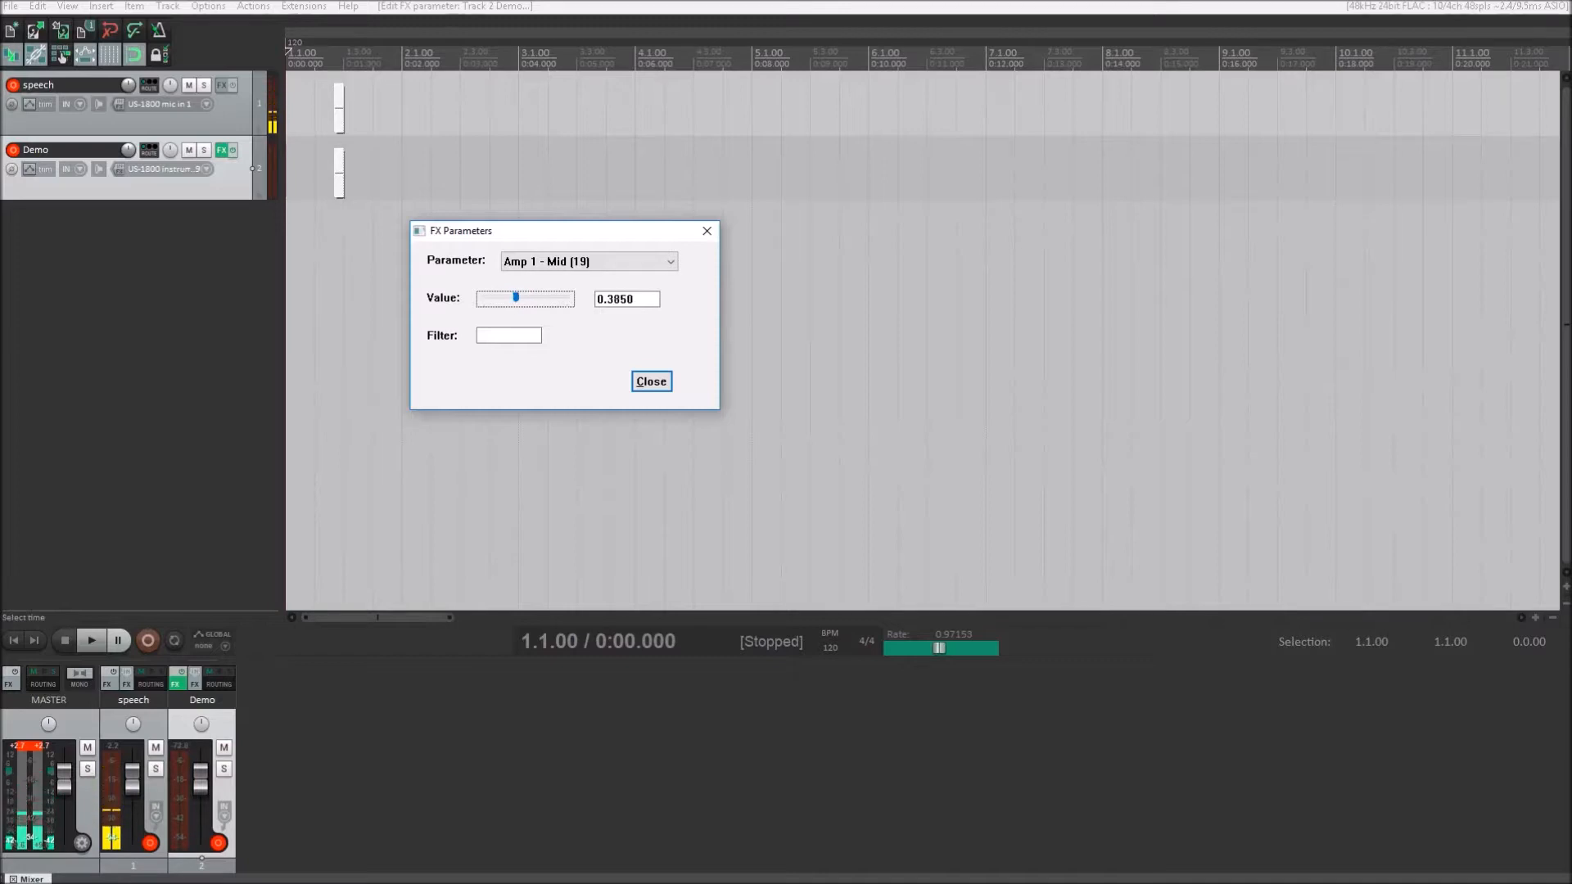
key(Page_Up)
key(Page_Up)
key(Page_Up)
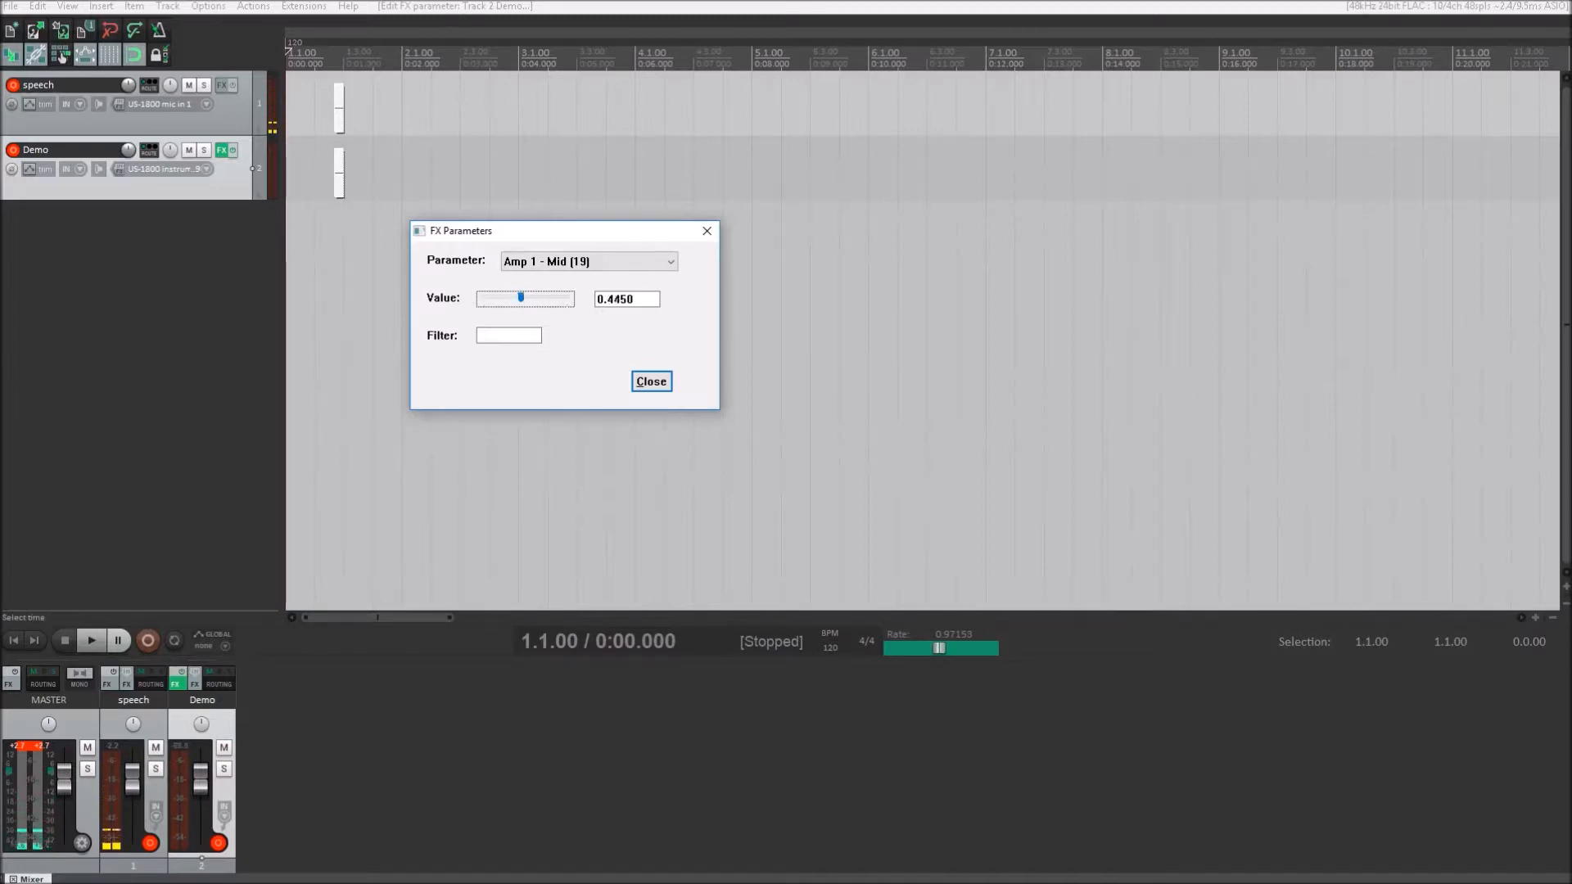
key(Page_Up)
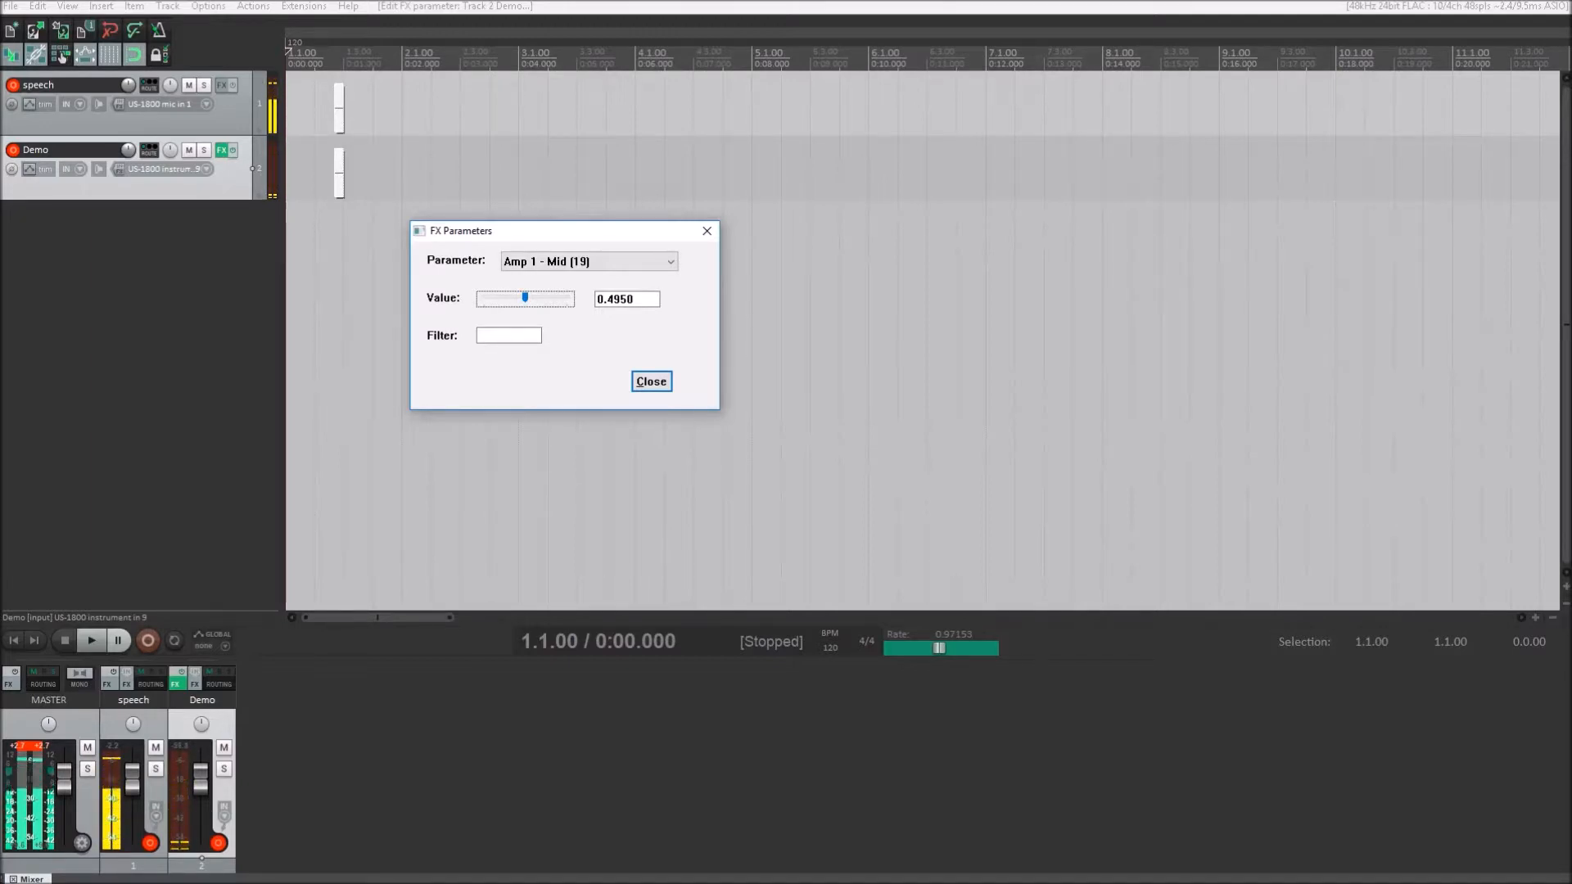
- Raise the Amp 1 - Bass parameter to 0.6950
key(shift+Tab)
key(Down)
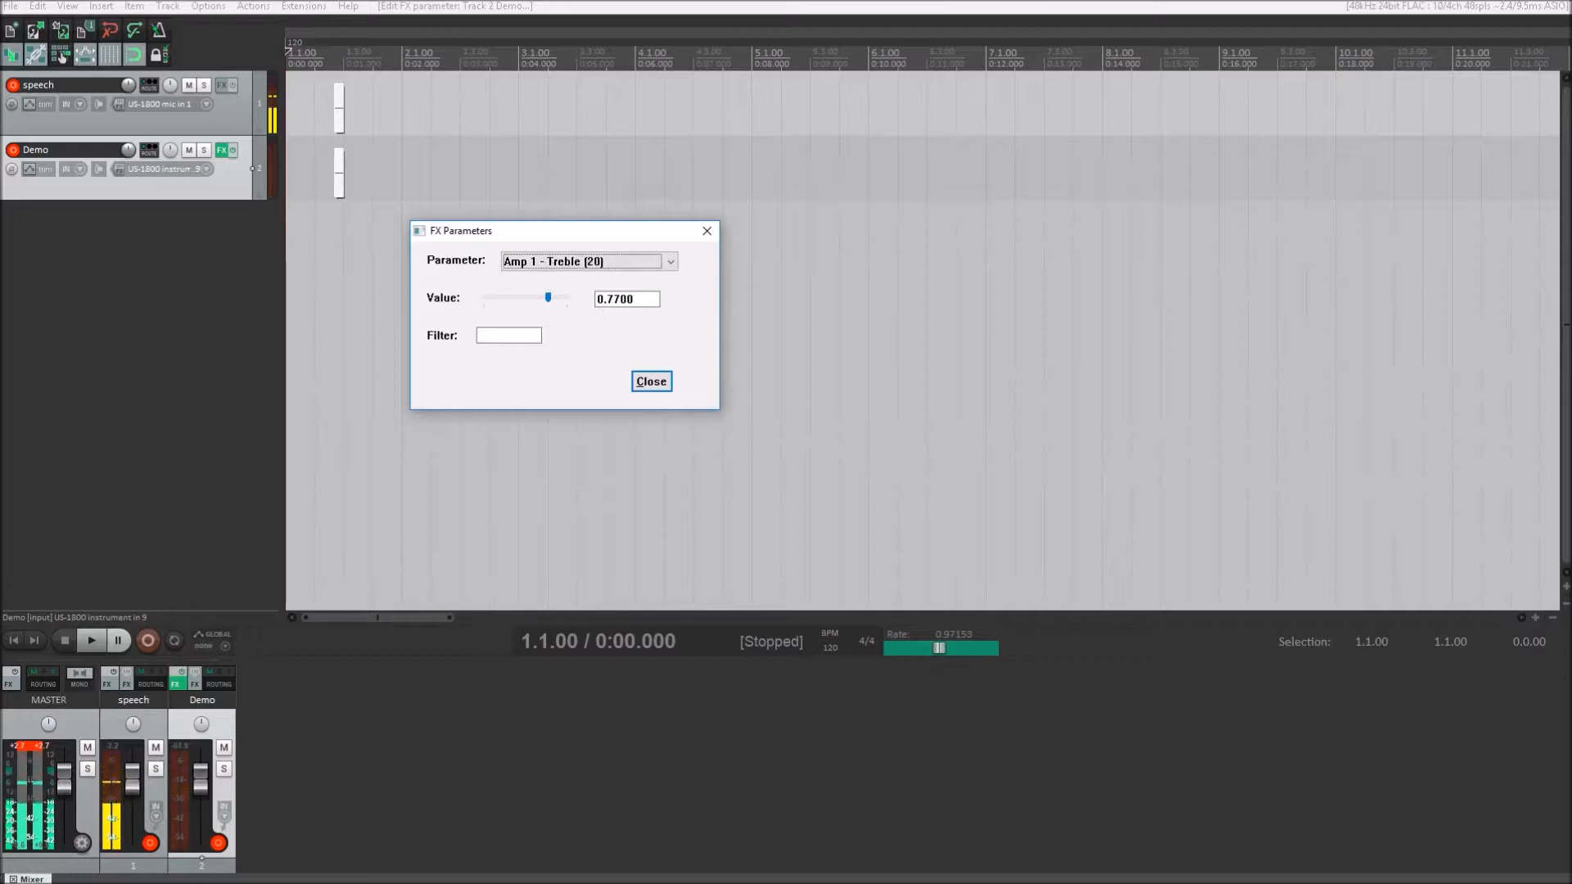
key(Up)
key(Up)
key(Tab)
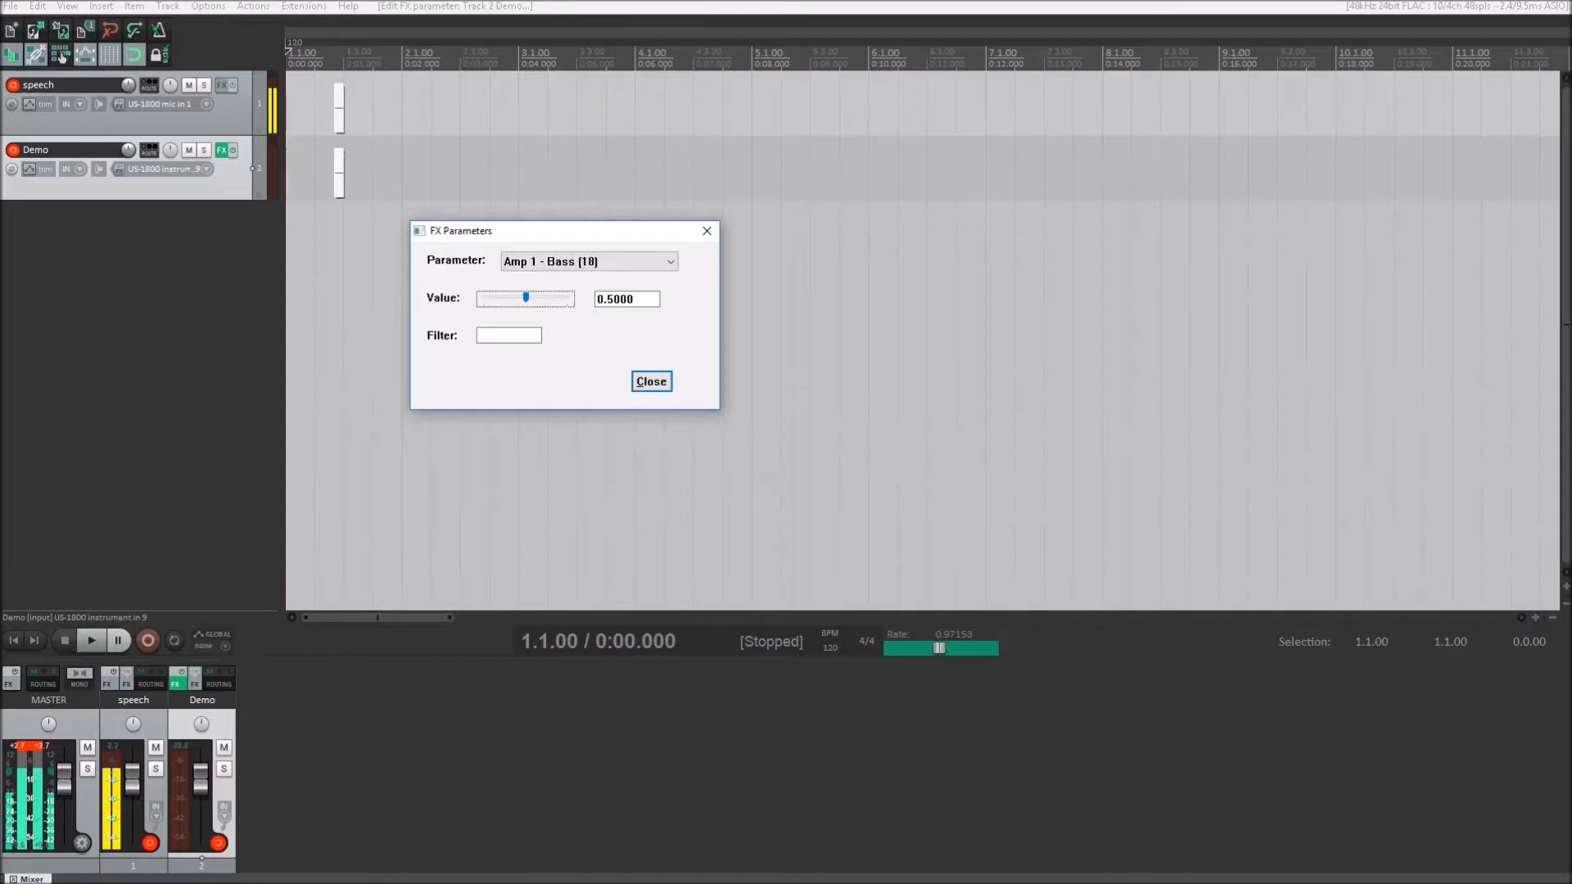
key(Right)
key(Right)
key(Right)
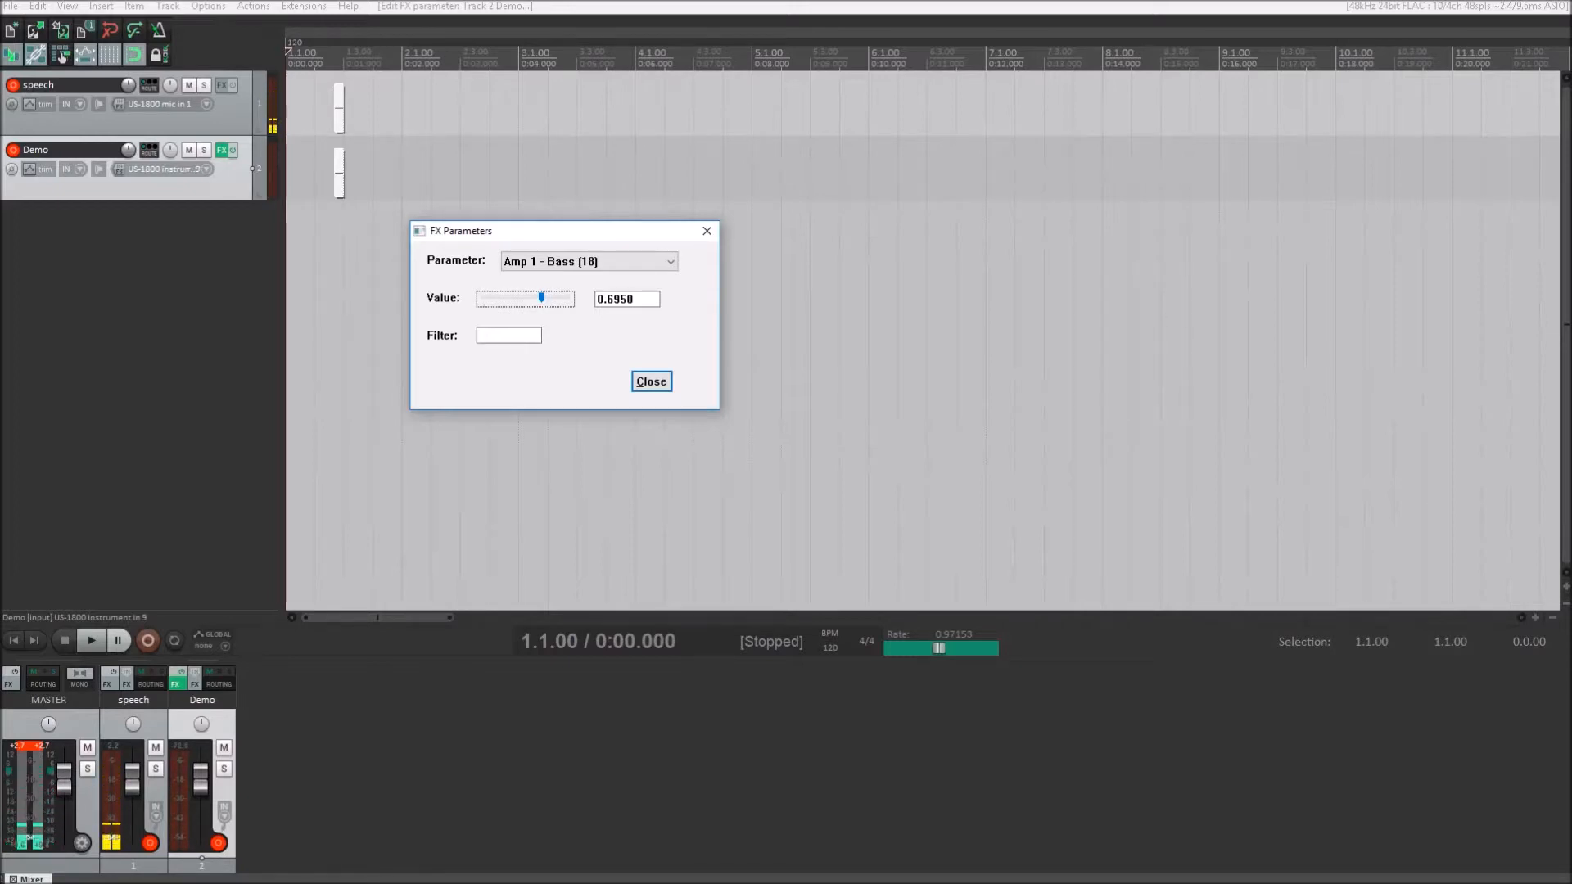
- Set the Amp 1 - Mid parameter to 0.3350
key(shift+Tab)
key(Down)
key(Tab)
key(Down)
key(Page_Down)
key(Page_Down)
key(Up)
key(Up)
key(Up)
key(Up)
key(Up)
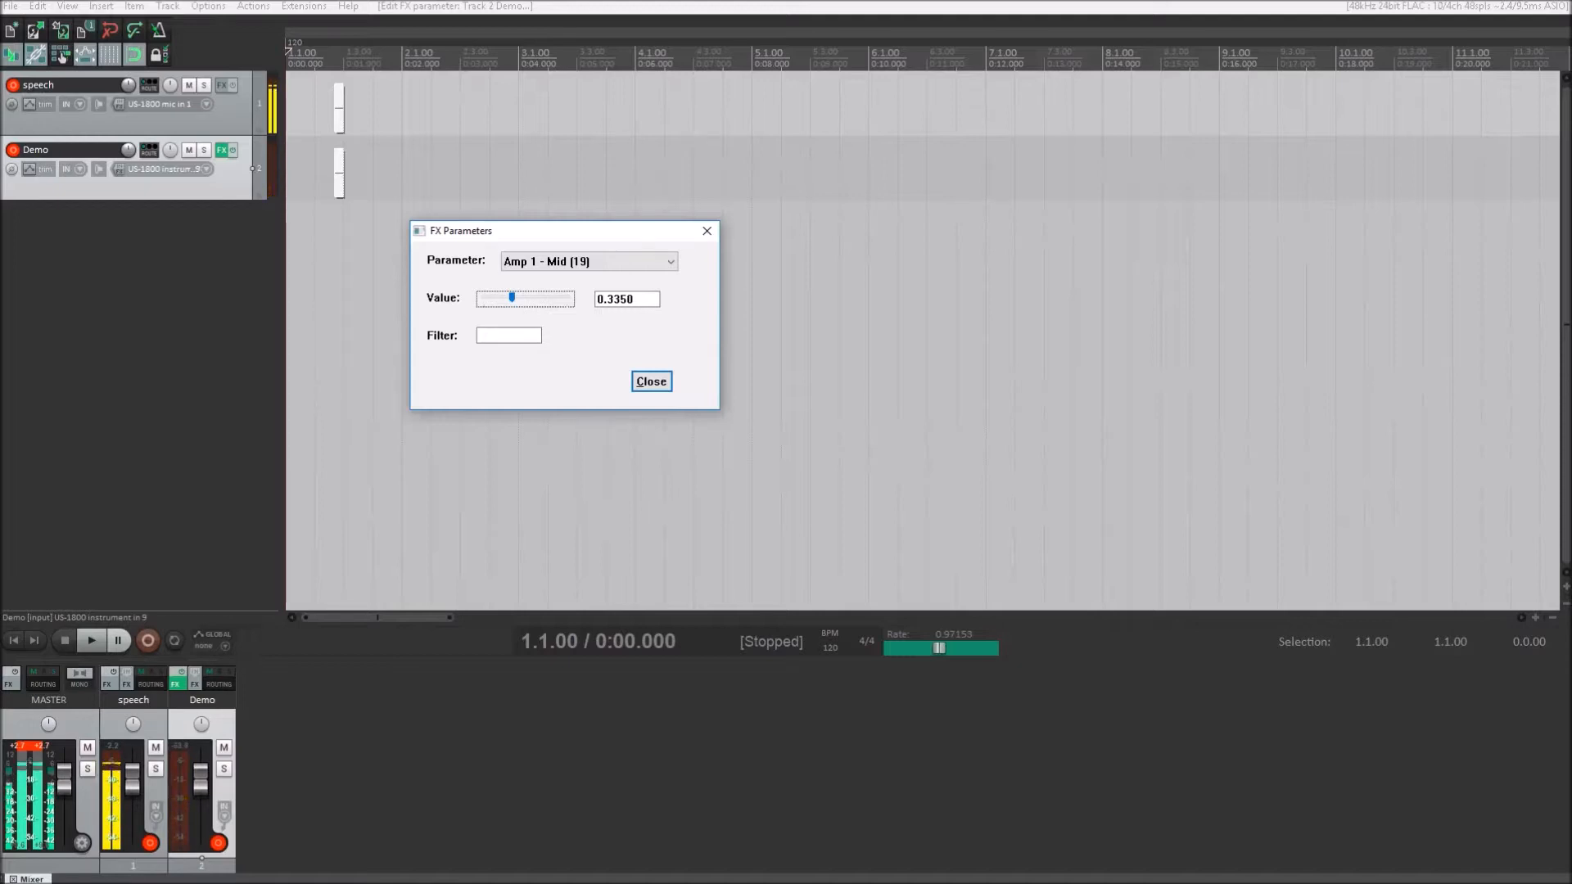
- Lower the Amp 1 - Bass parameter to 0.5640
key(shift+Tab)
key(Up)
key(Tab)
key(Left)
key(Left)
key(Left)
key(Left)
key(Left)
key(Left)
key(Left)
key(Left)
key(Left)
key(Left)
key(Left)
key(Left)
key(Left)
key(Left)
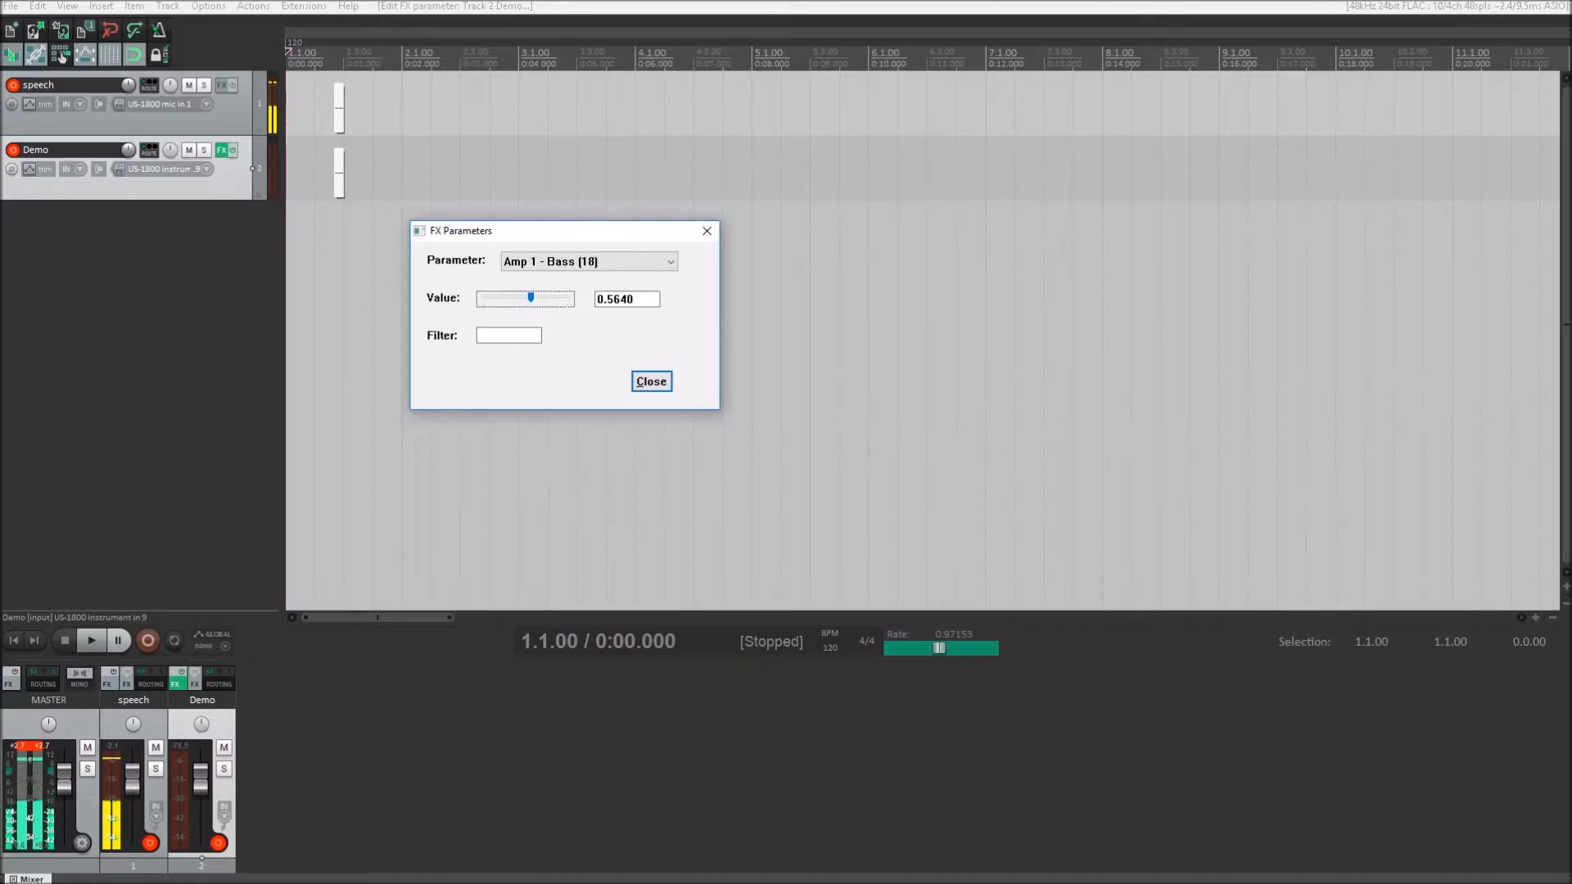
- Set the Slot 1 Bypass parameter to 1.0000 to bypass the first stomp slot
key(shift+Tab)
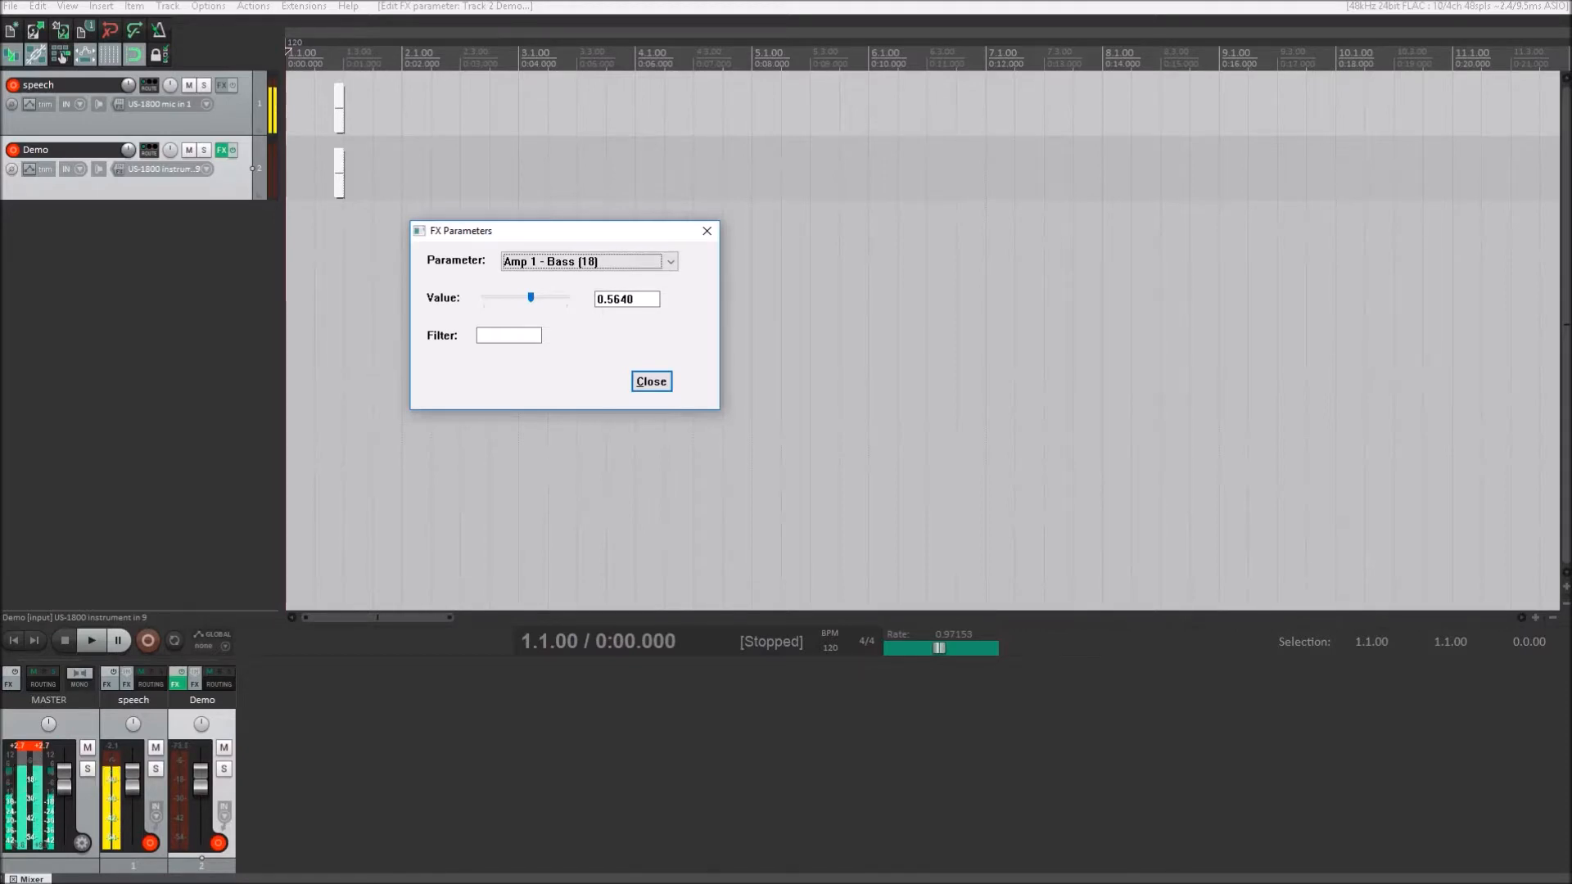
key(s)
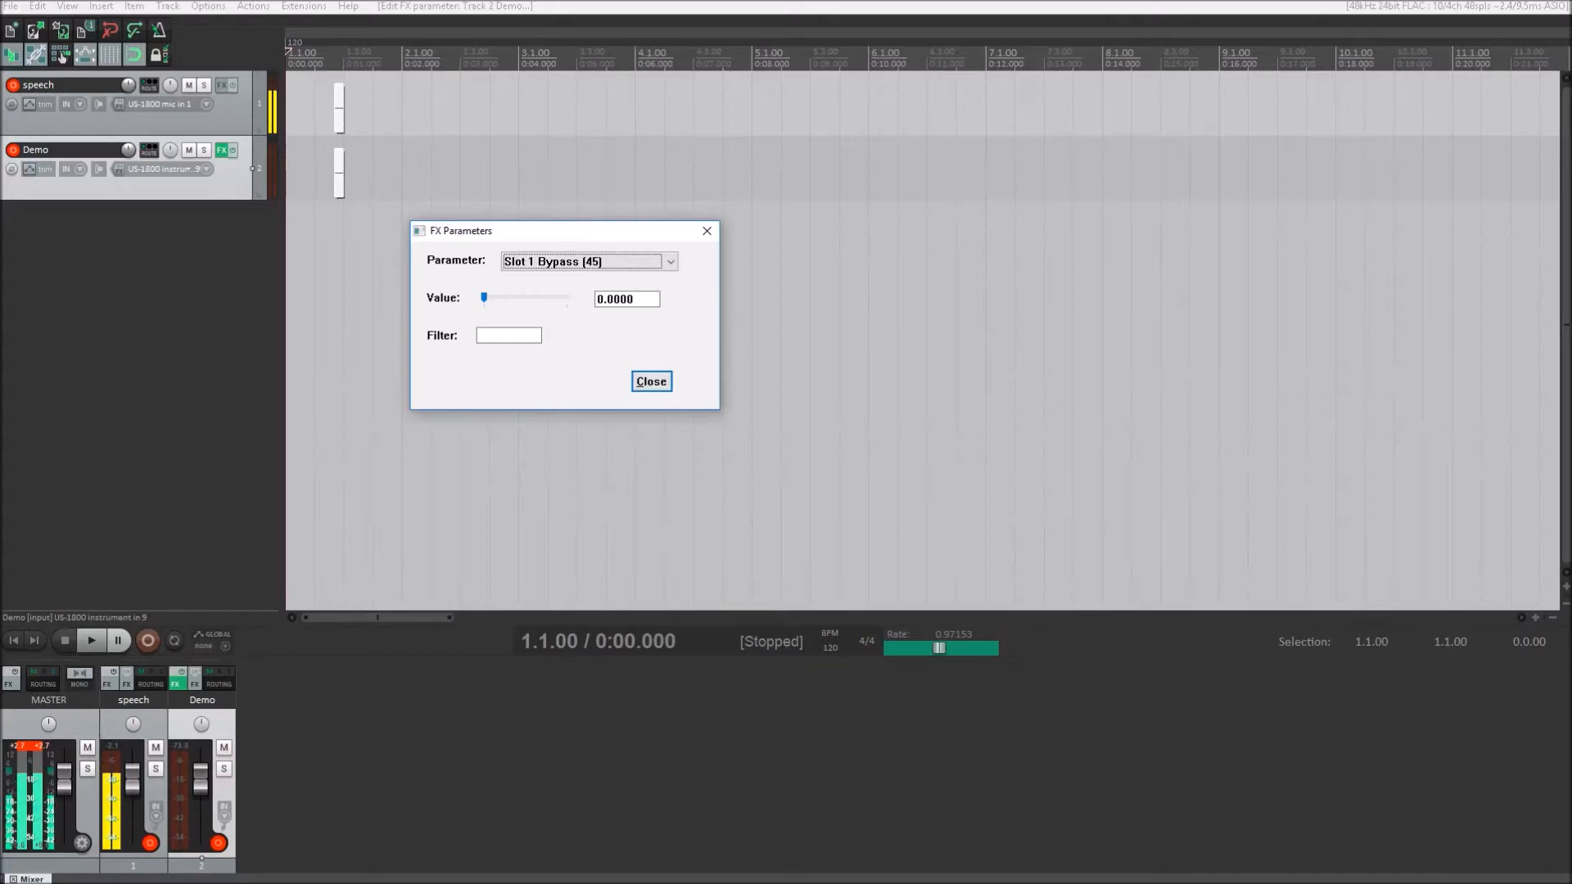
key(Tab)
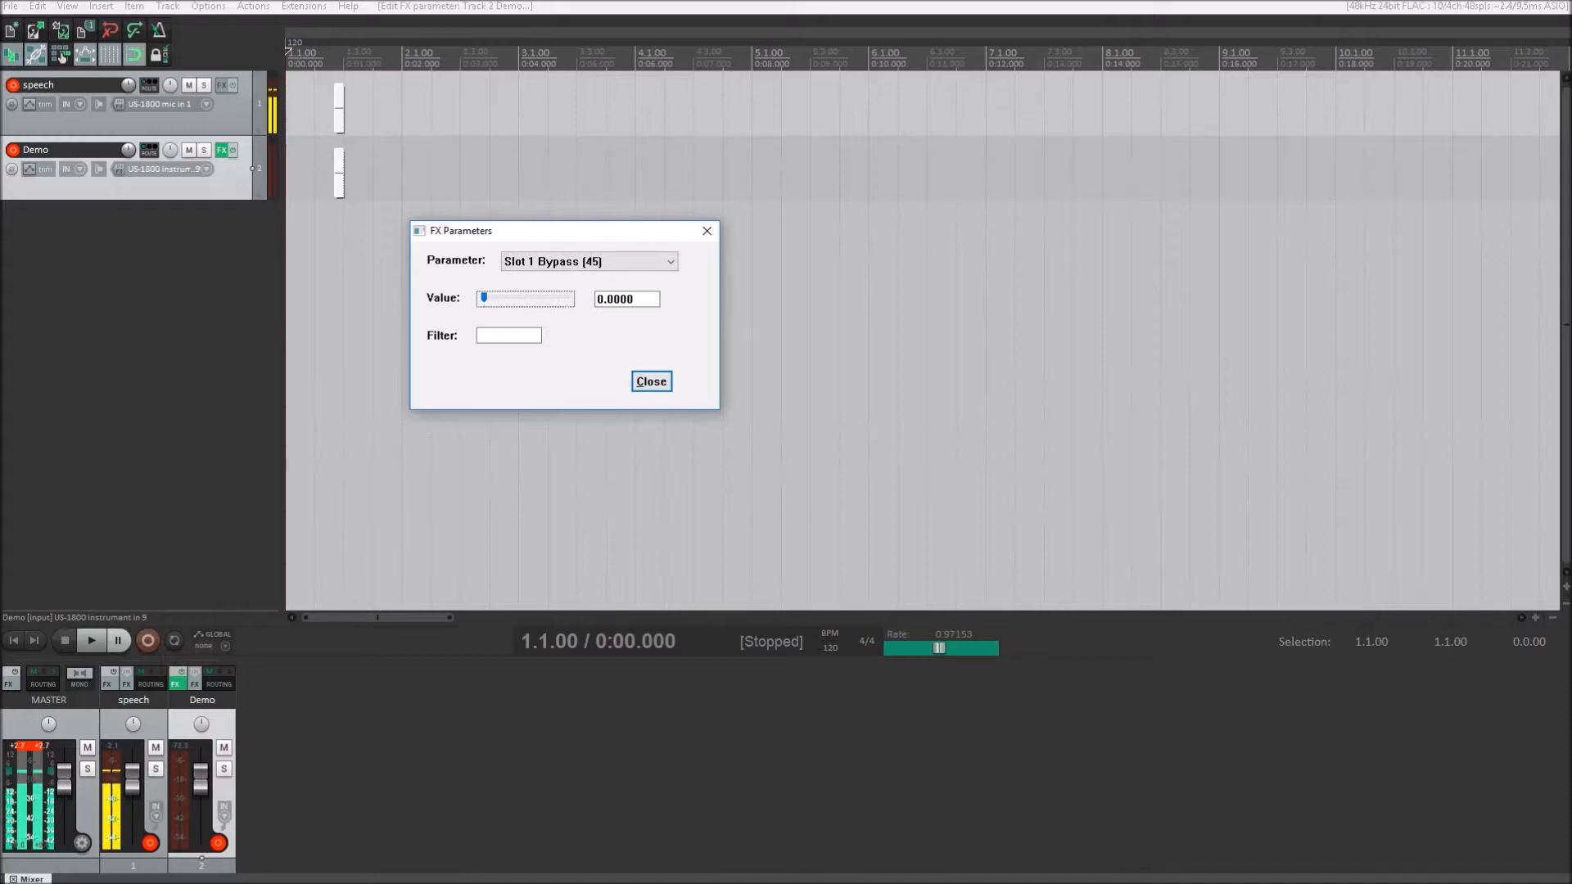
key(Tab)
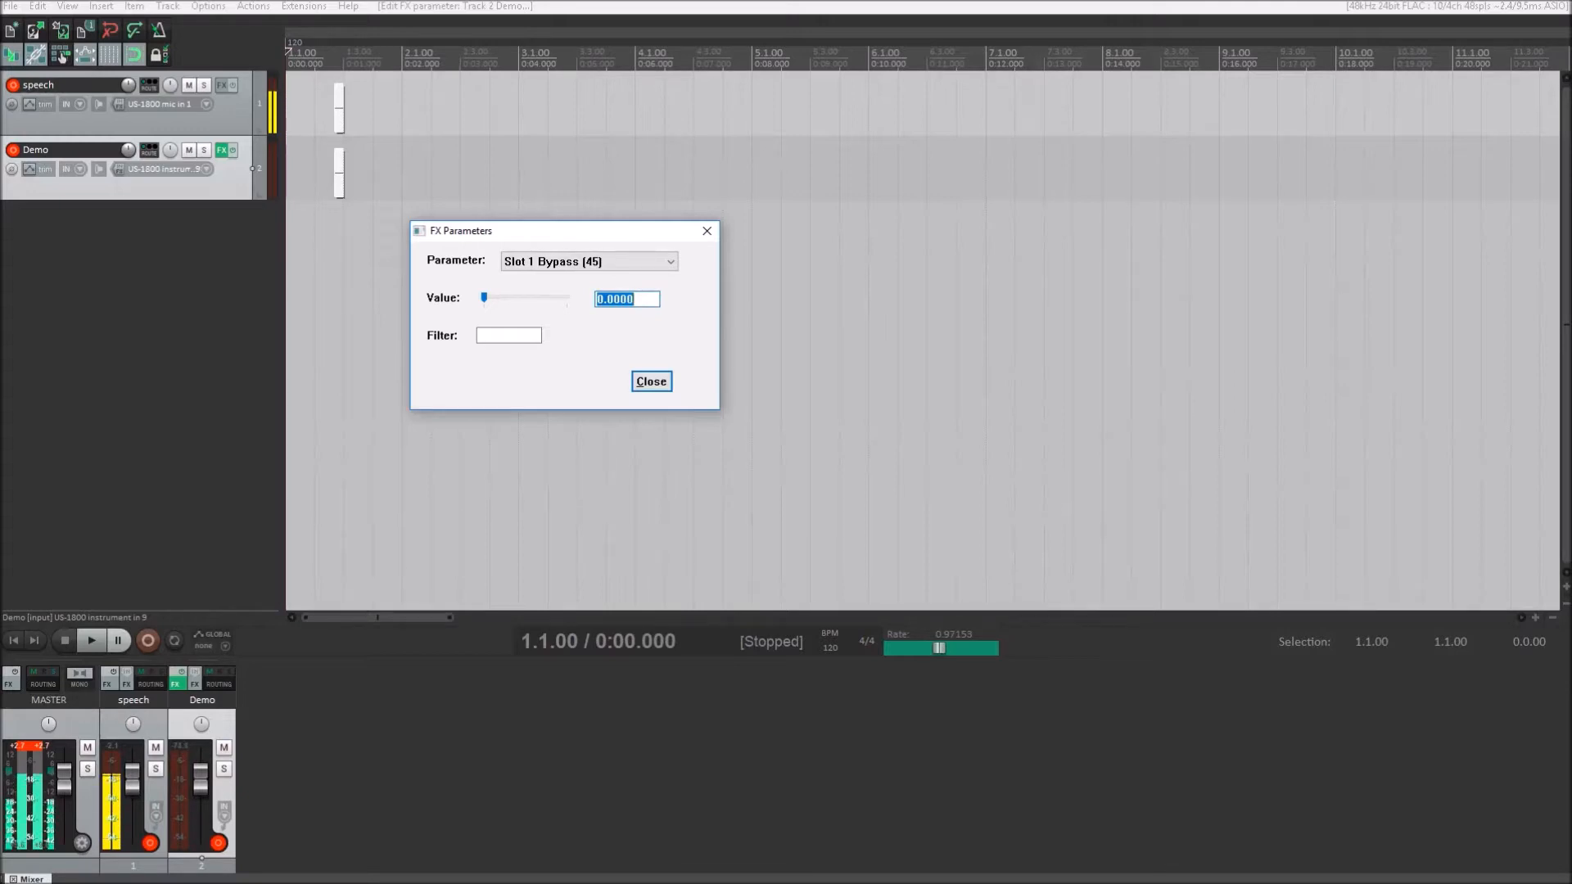
text(1)
key(shift+Tab)
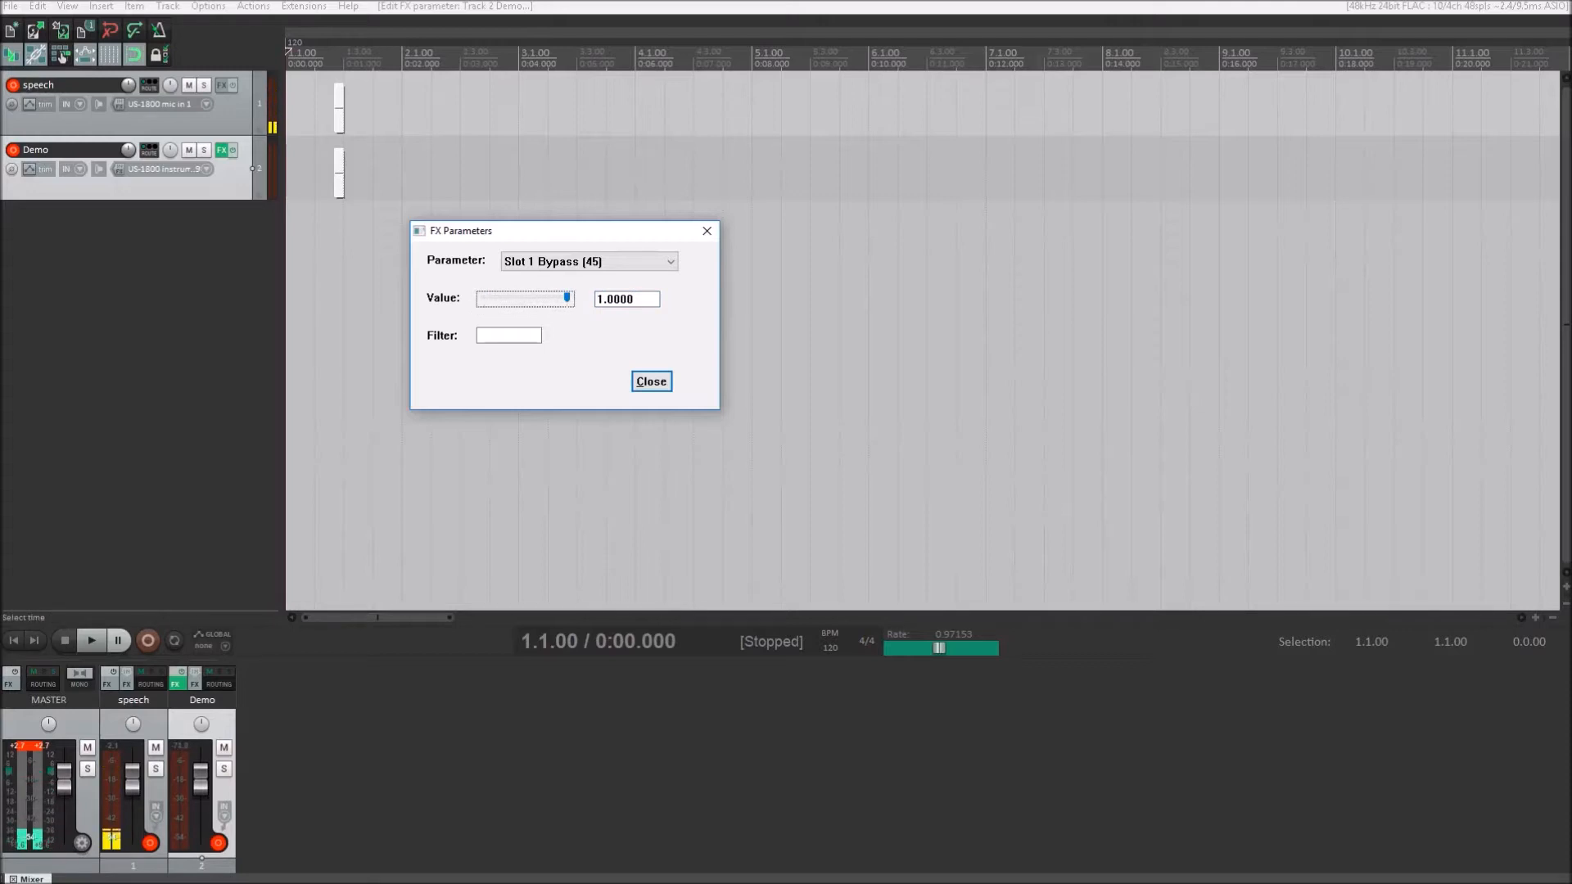
key(shift+Tab)
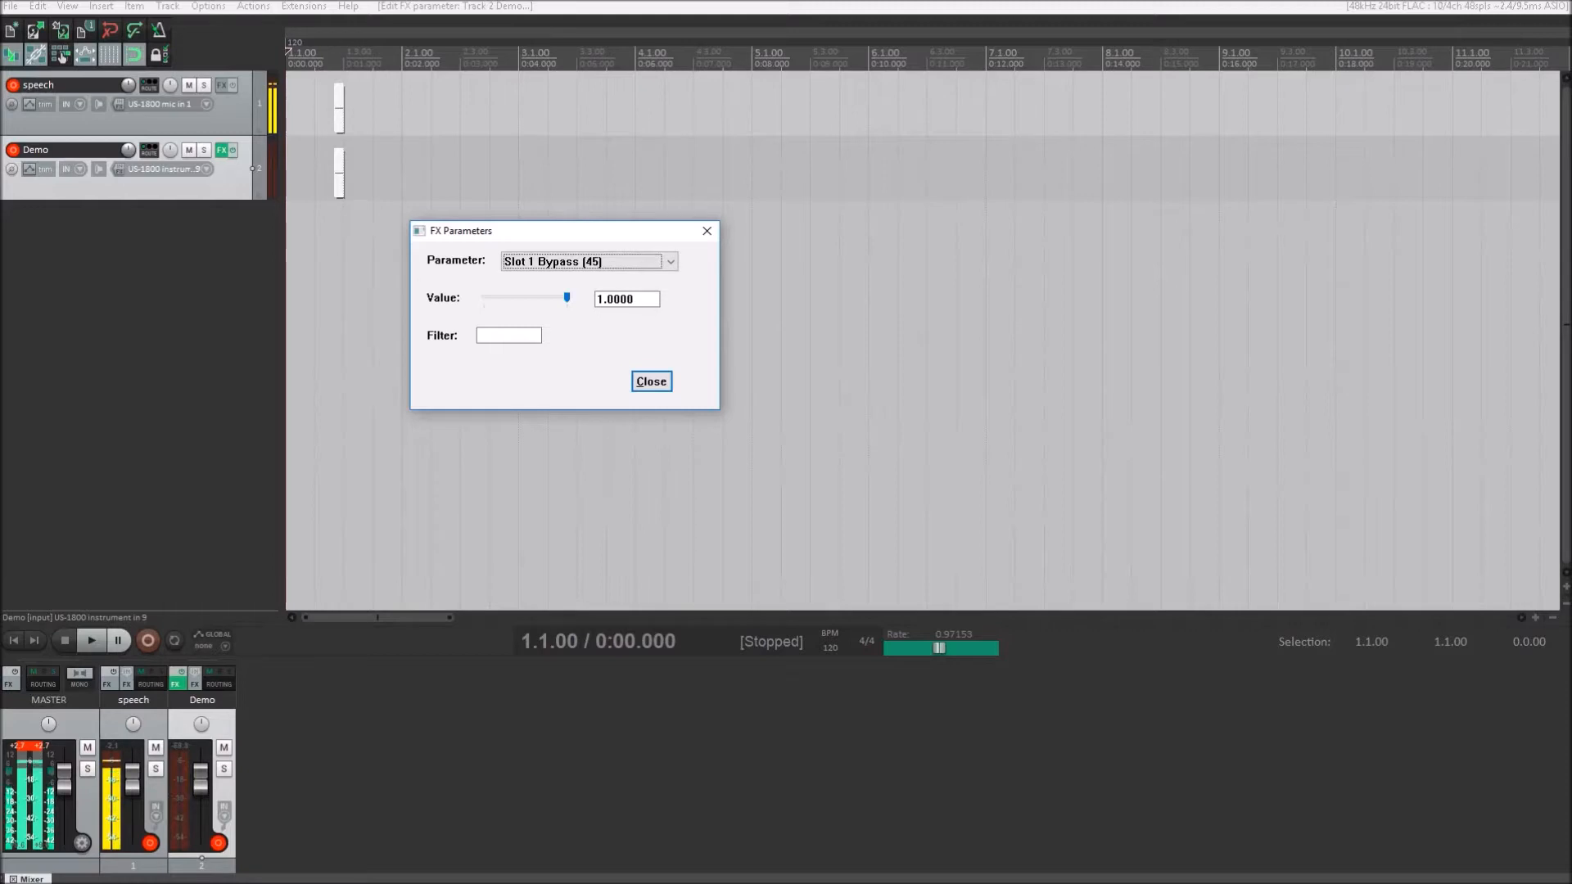
- Set Slot 1 Bypass back to 0.0000 to re-enable the first stomp slot
key(Tab)
key(Tab)
text(0)
key(shift+Tab)
key(shift+Tab)
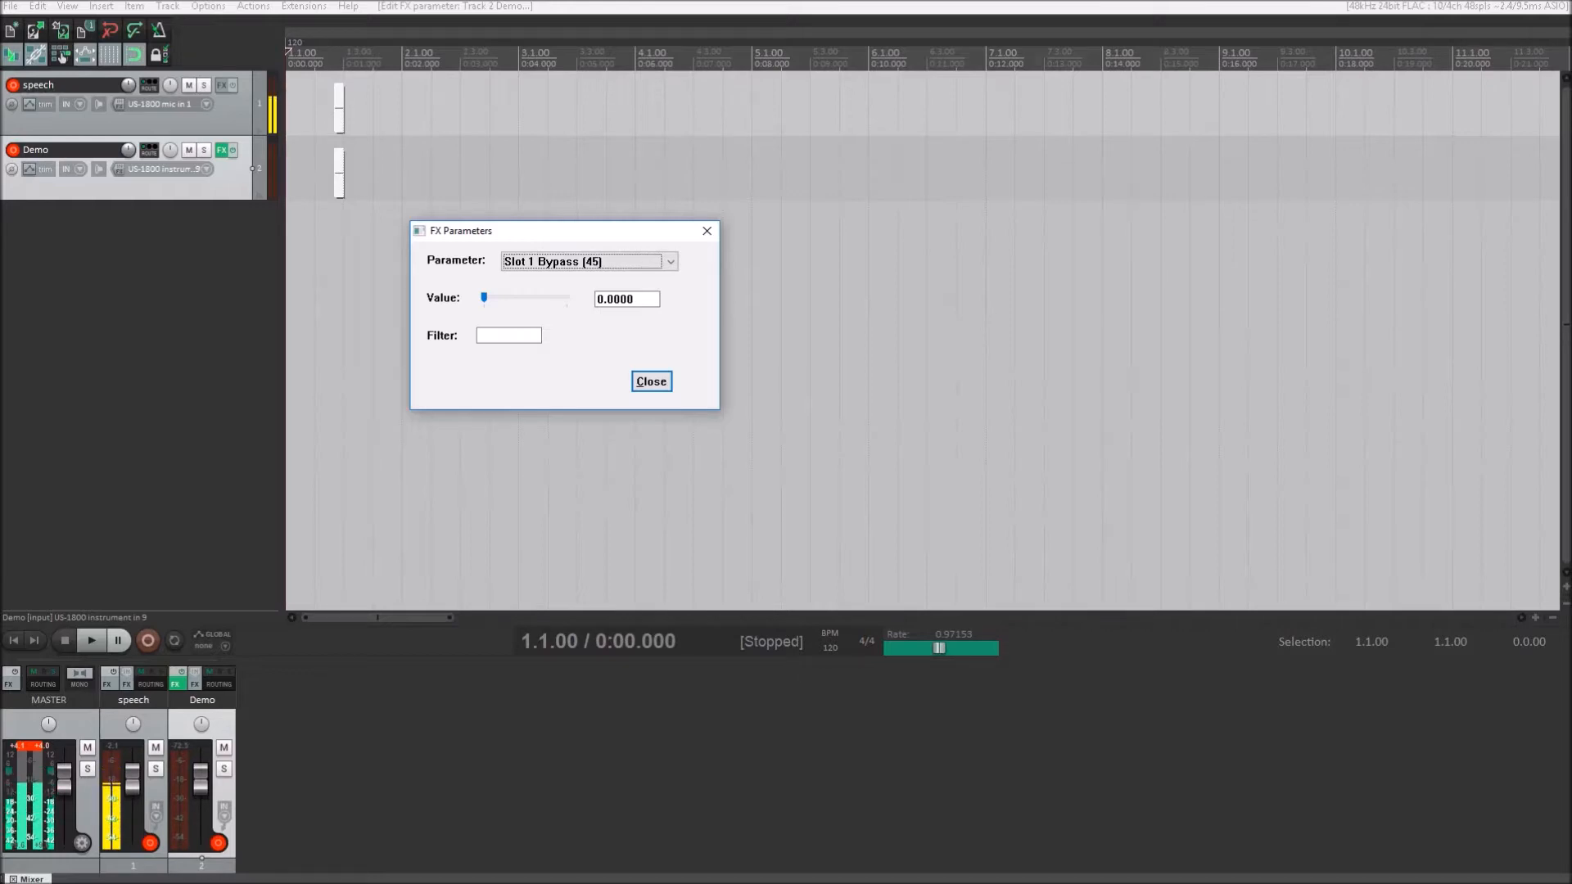
- Look through the Slot 1 controls up to Control 4 and return to Slot 1 Control 1
key(Down)
key(Down)
key(Down)
key(Down)
key(Down)
key(Down)
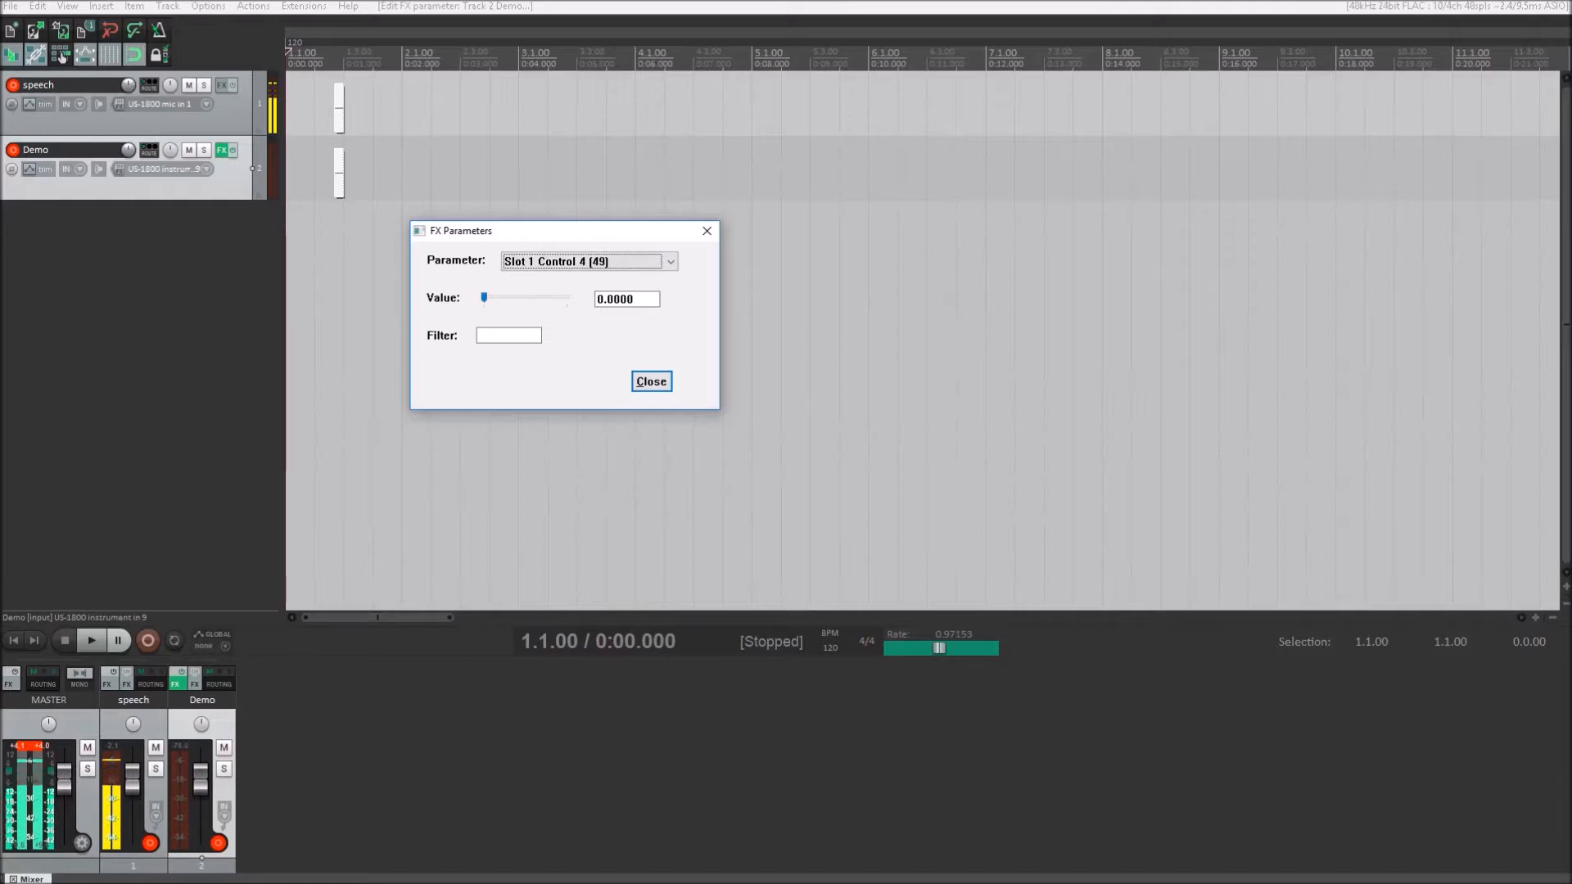
key(Up)
key(Up)
key(Up)
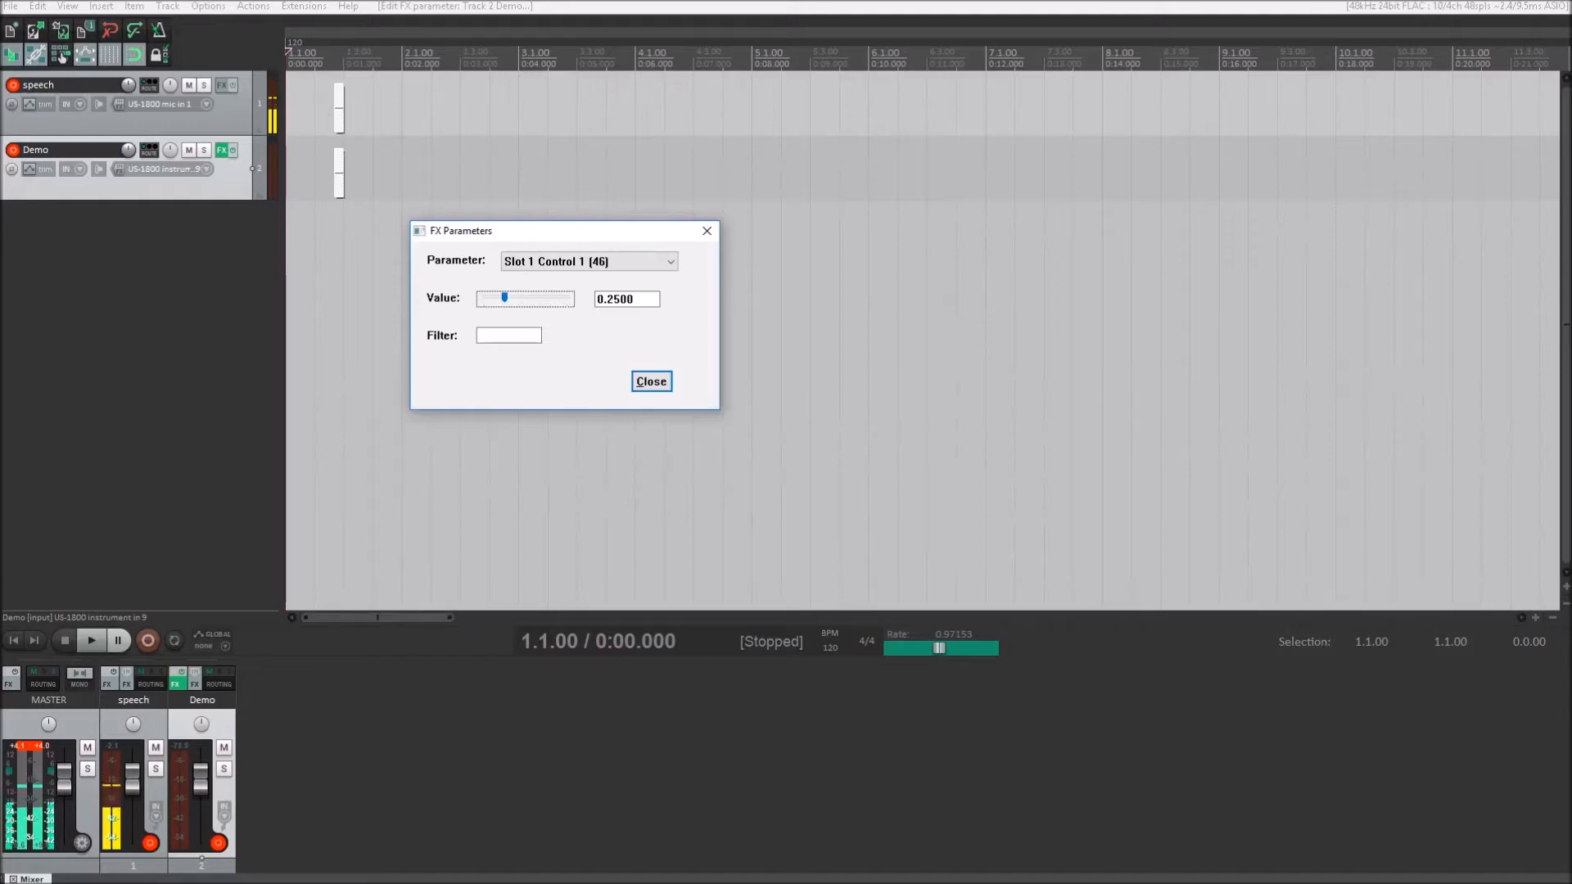
- Check the values of Slot 1 Control 2 through Slot 1 Control 5 one after another
key(shift+Tab)
key(Down)
key(Tab)
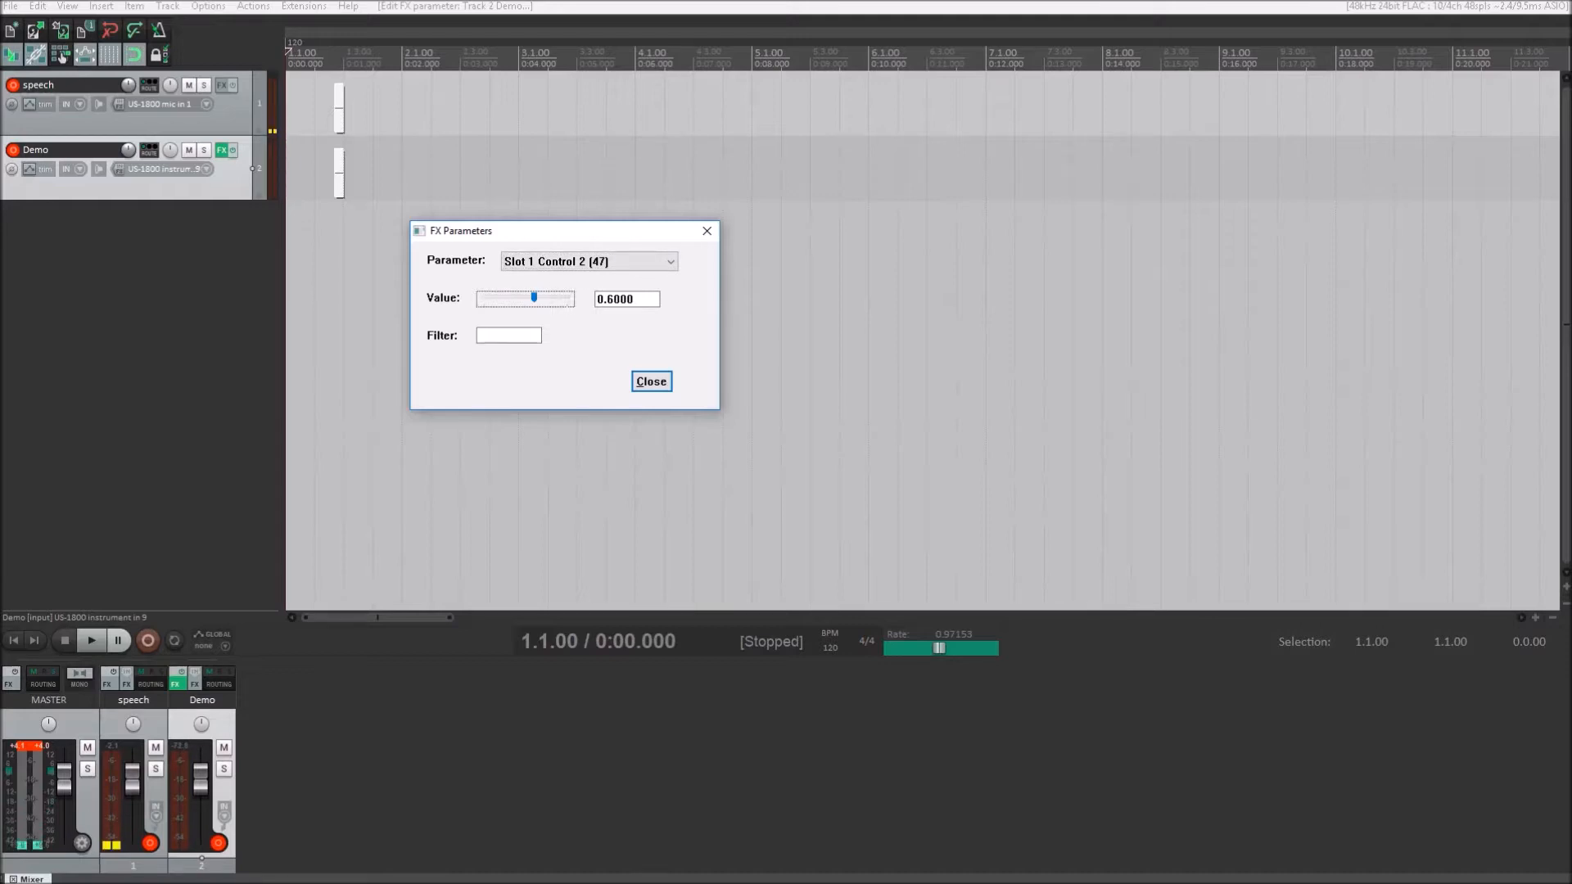
key(shift+Tab)
key(Down)
key(Tab)
key(shift+Tab)
key(Down)
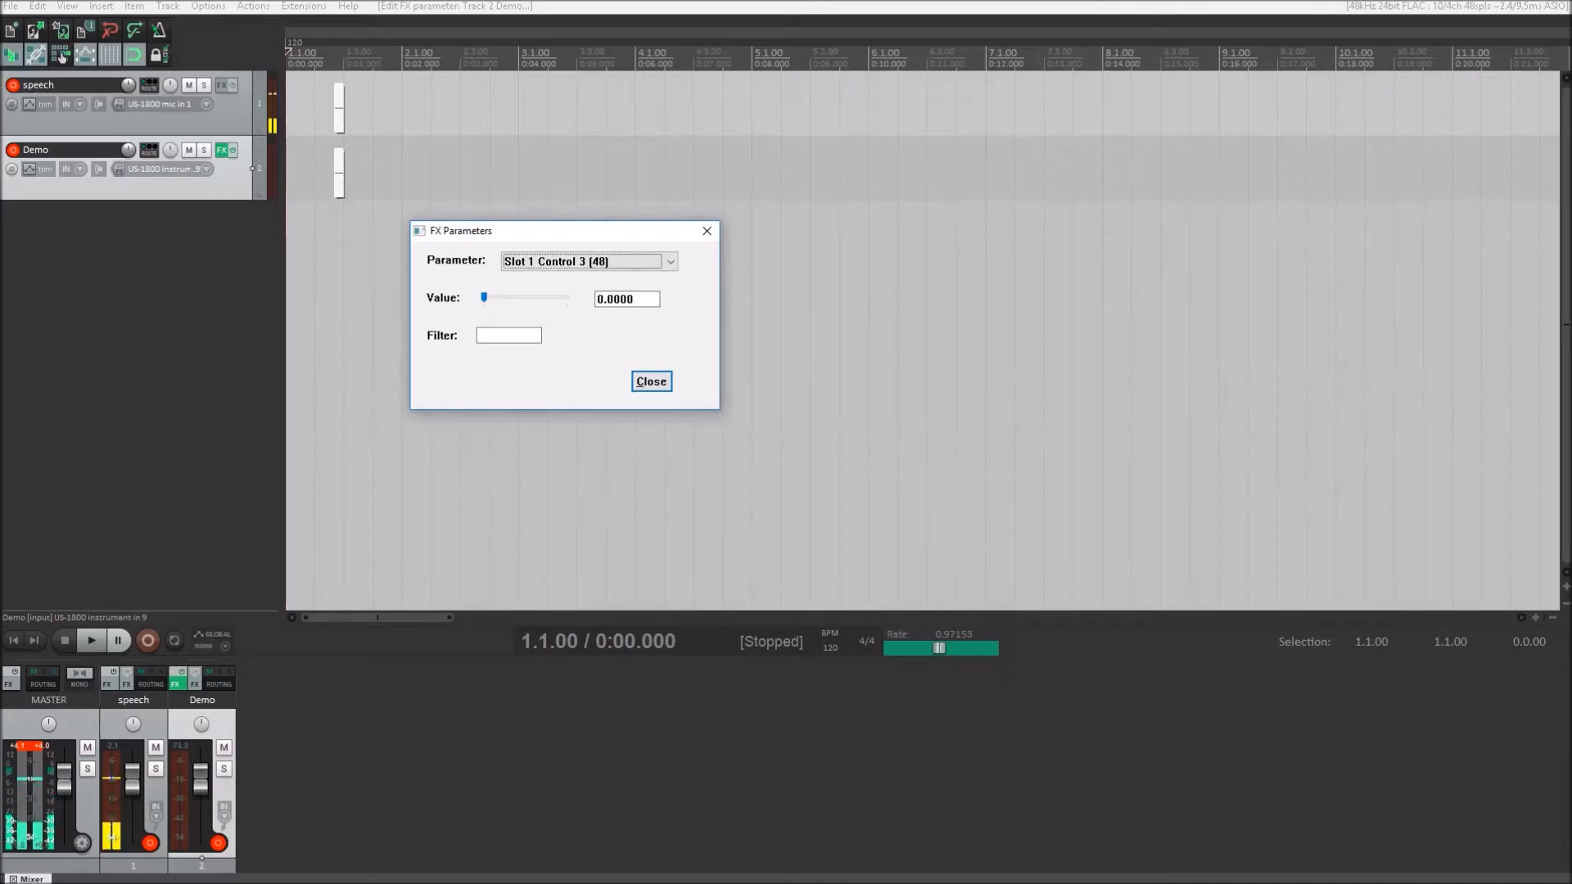
key(Tab)
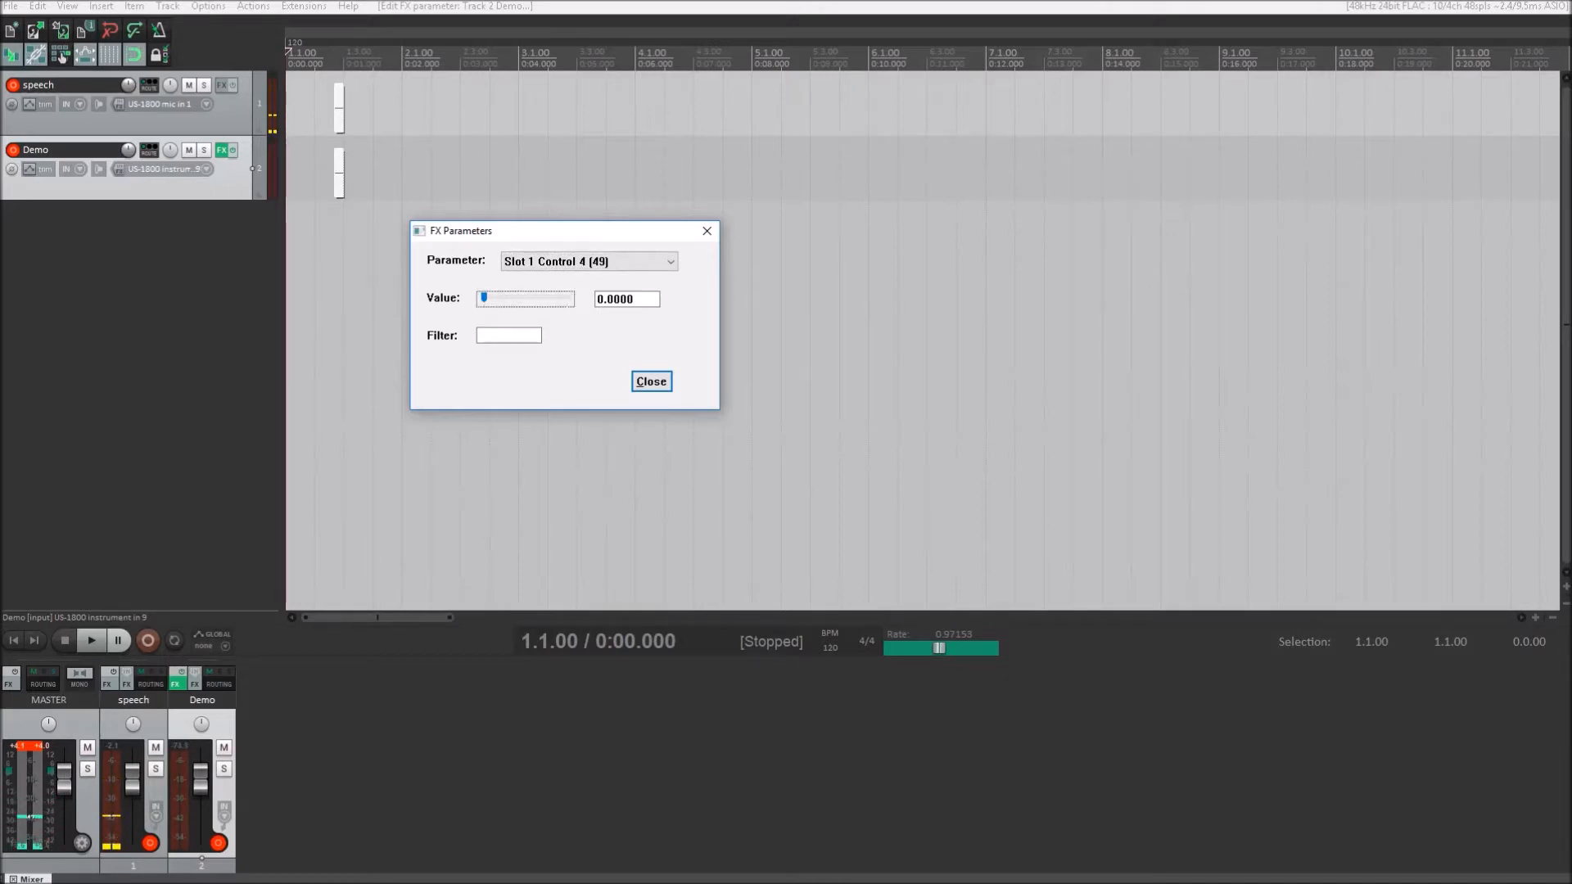
key(shift+Tab)
key(Down)
key(Tab)
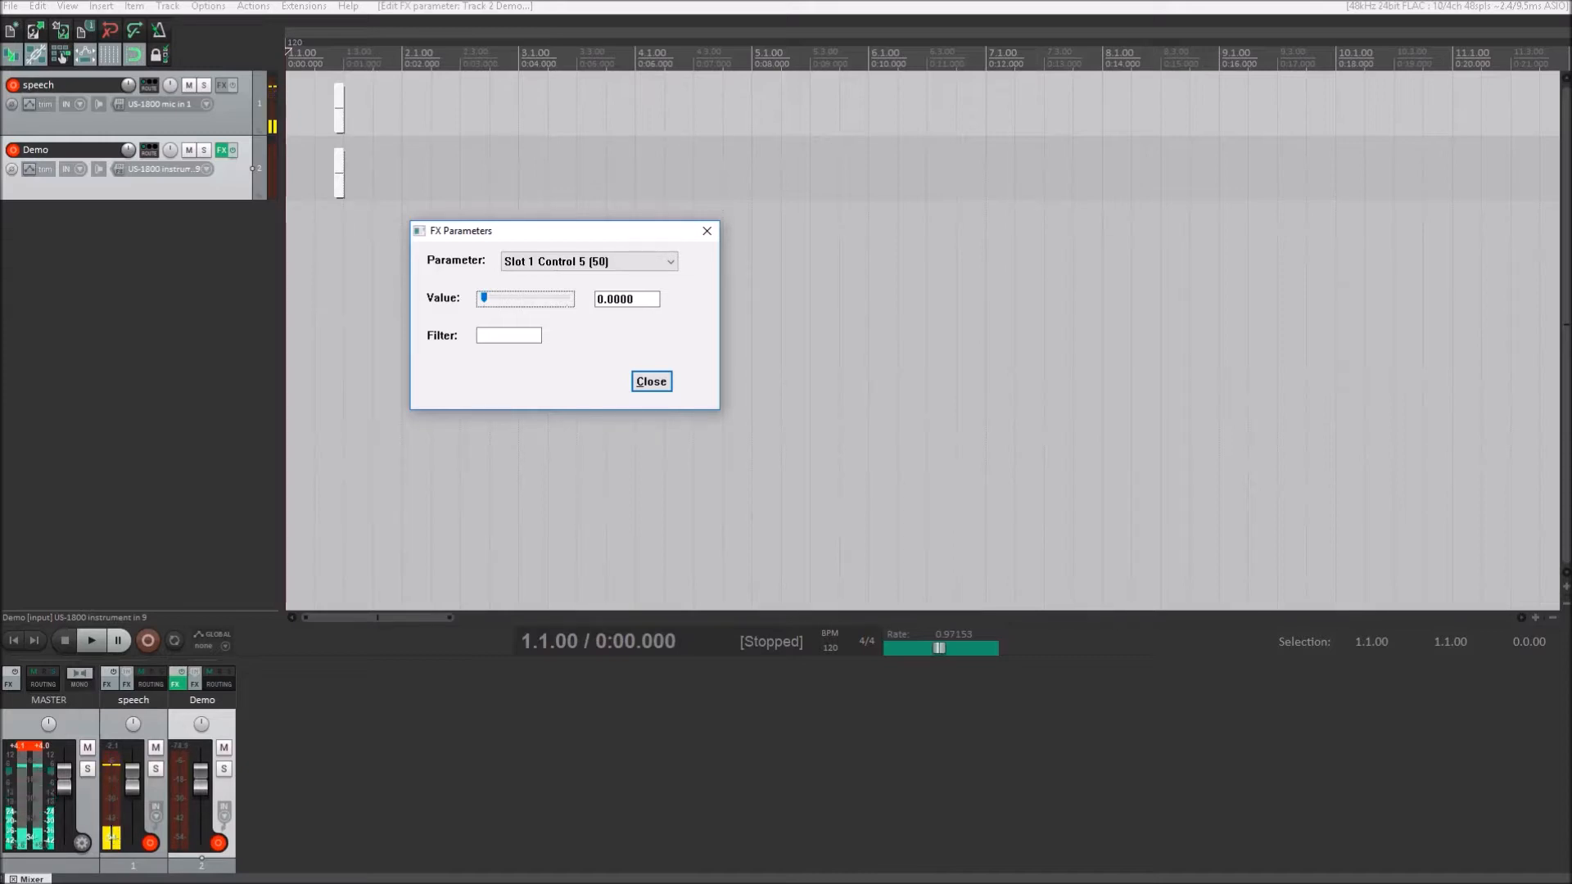
key(shift+Tab)
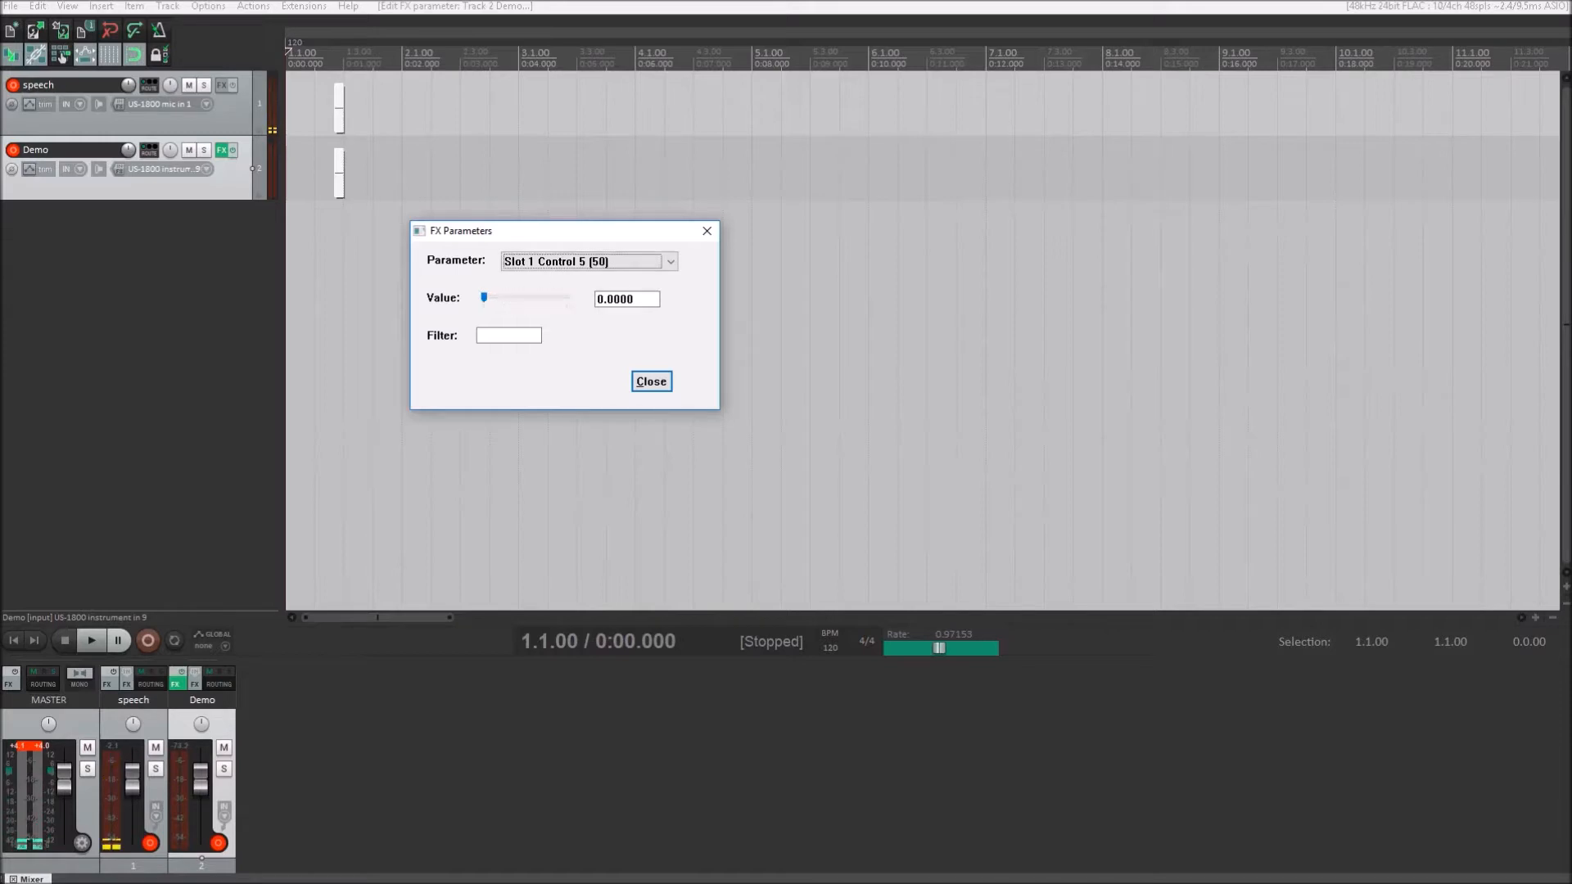
- Set the Slot 2 Bypass parameter to 1.0000 to bypass the second stomp slot
key(Down)
key(Down)
key(Down)
key(Down)
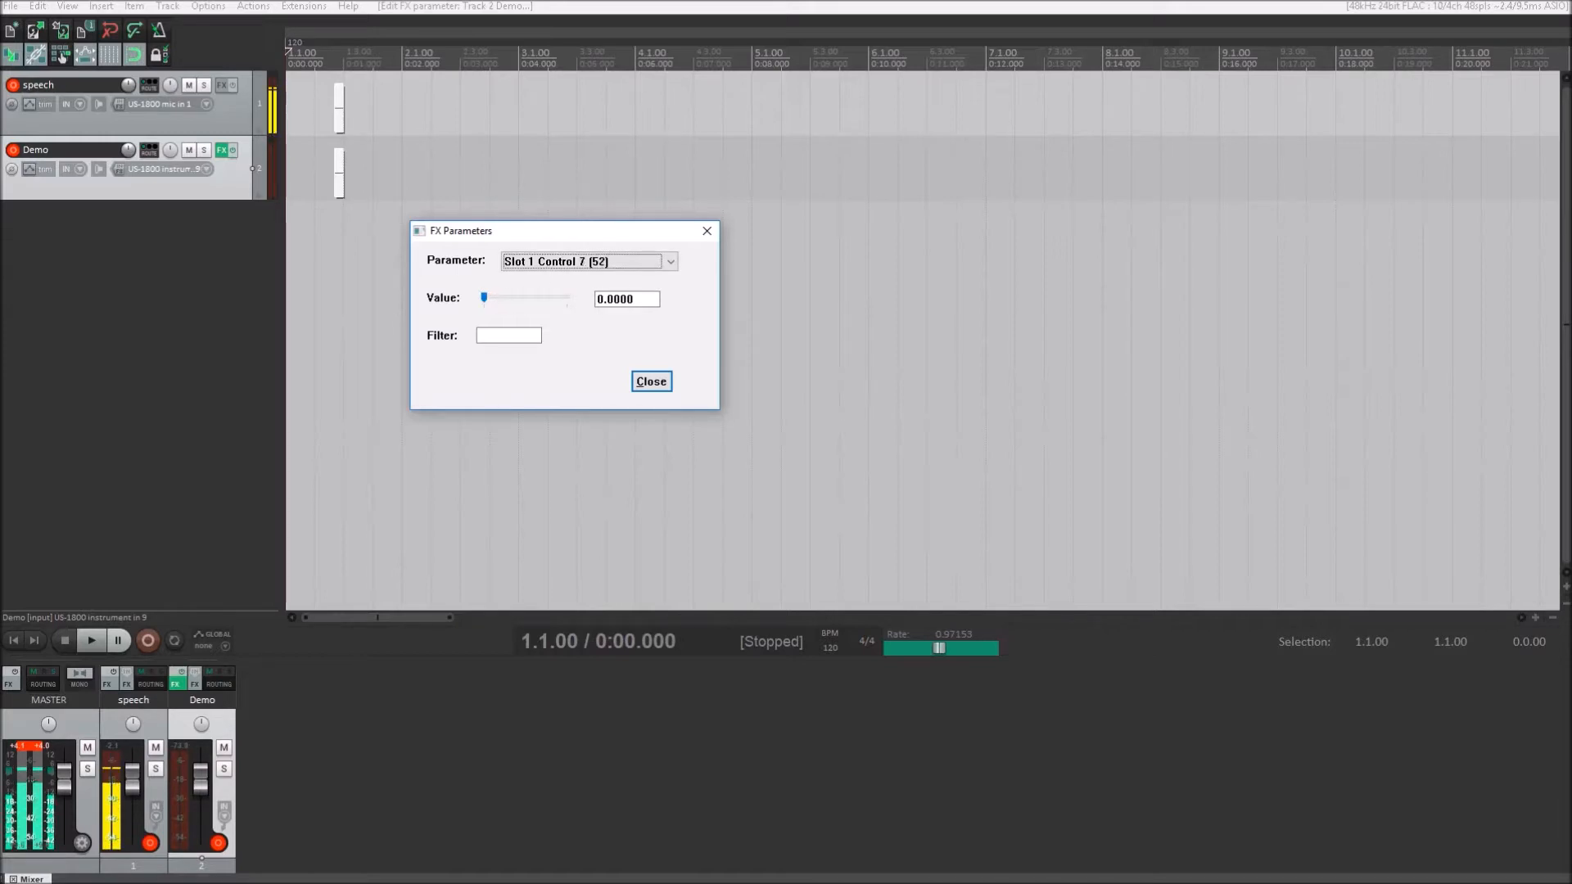
key(Down)
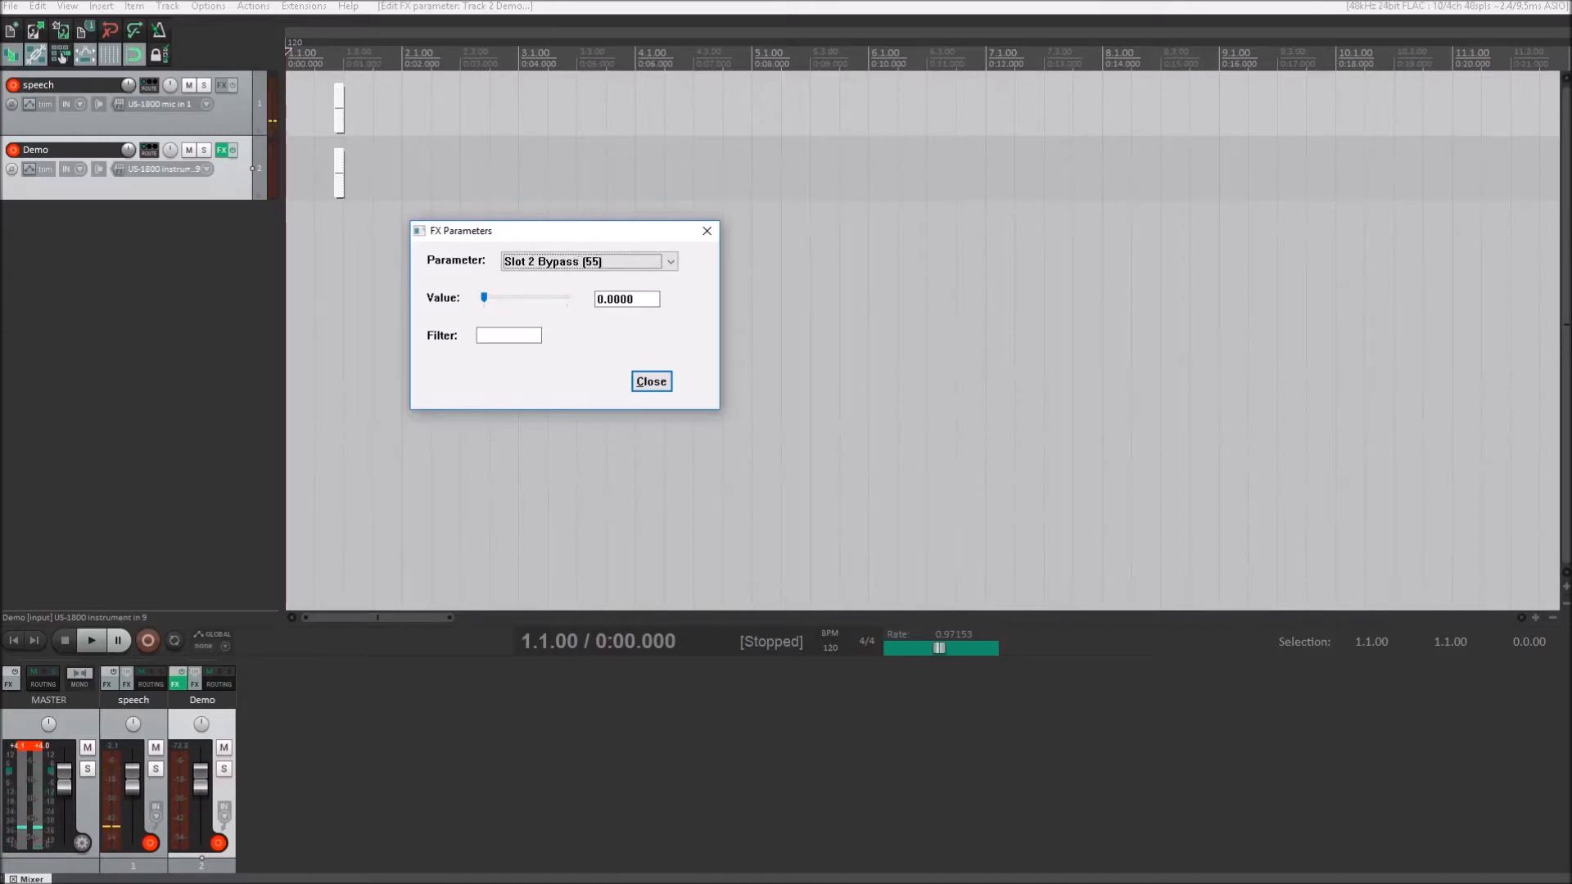
key(Tab)
key(Tab)
text(1)
key(Return)
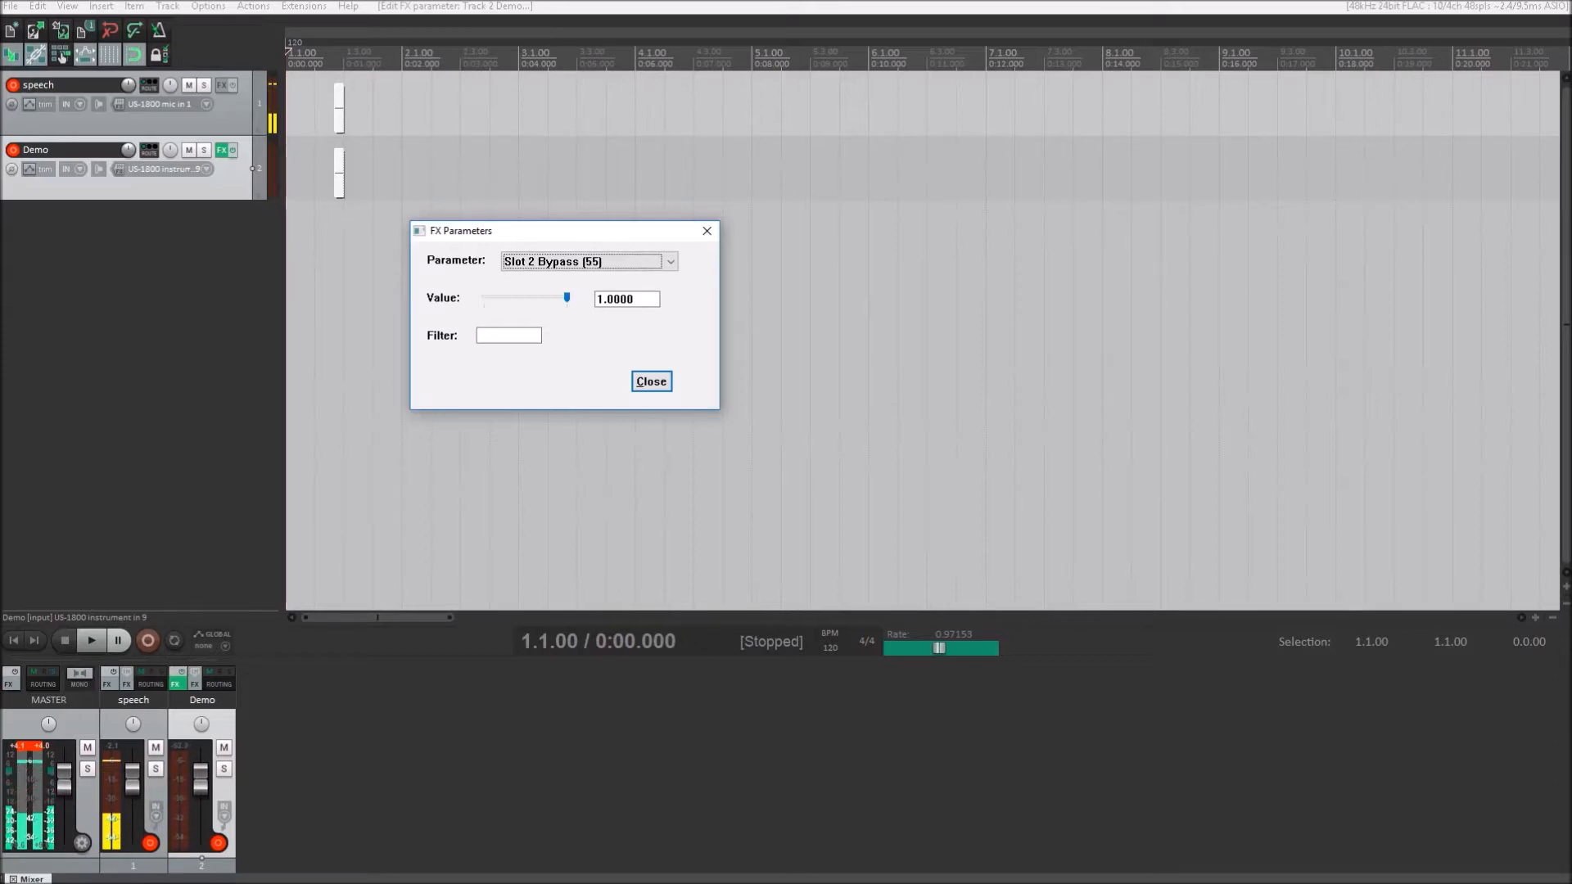
- Set Slot 2 Bypass back to 0.0000 to re-enable the second stomp slot
key(Tab)
key(Tab)
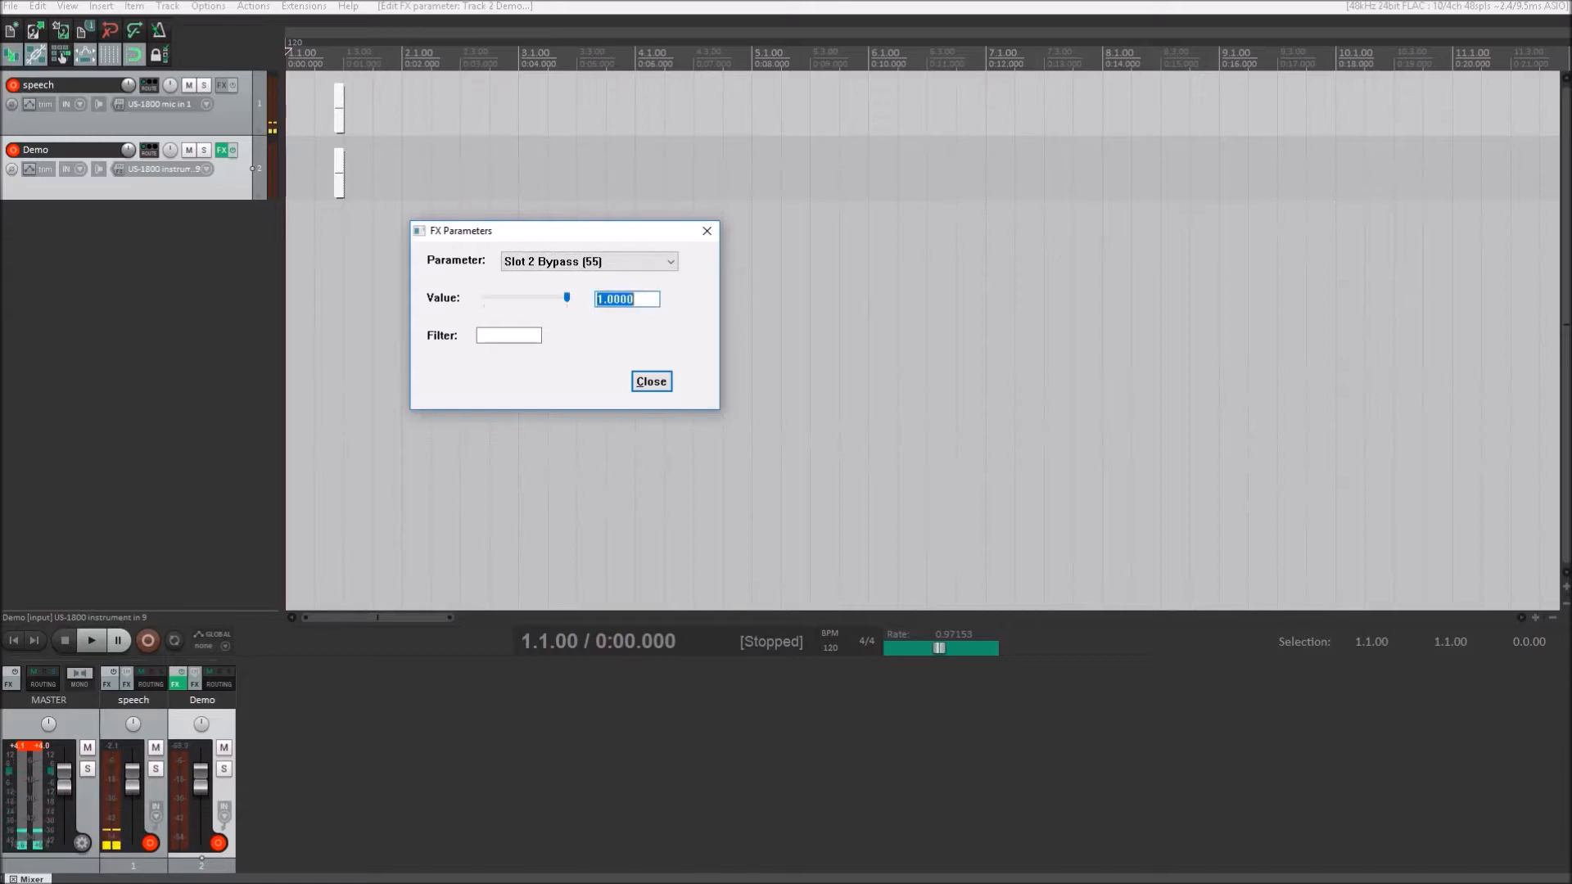
text(0)
key(shift+Tab)
key(shift+Tab)
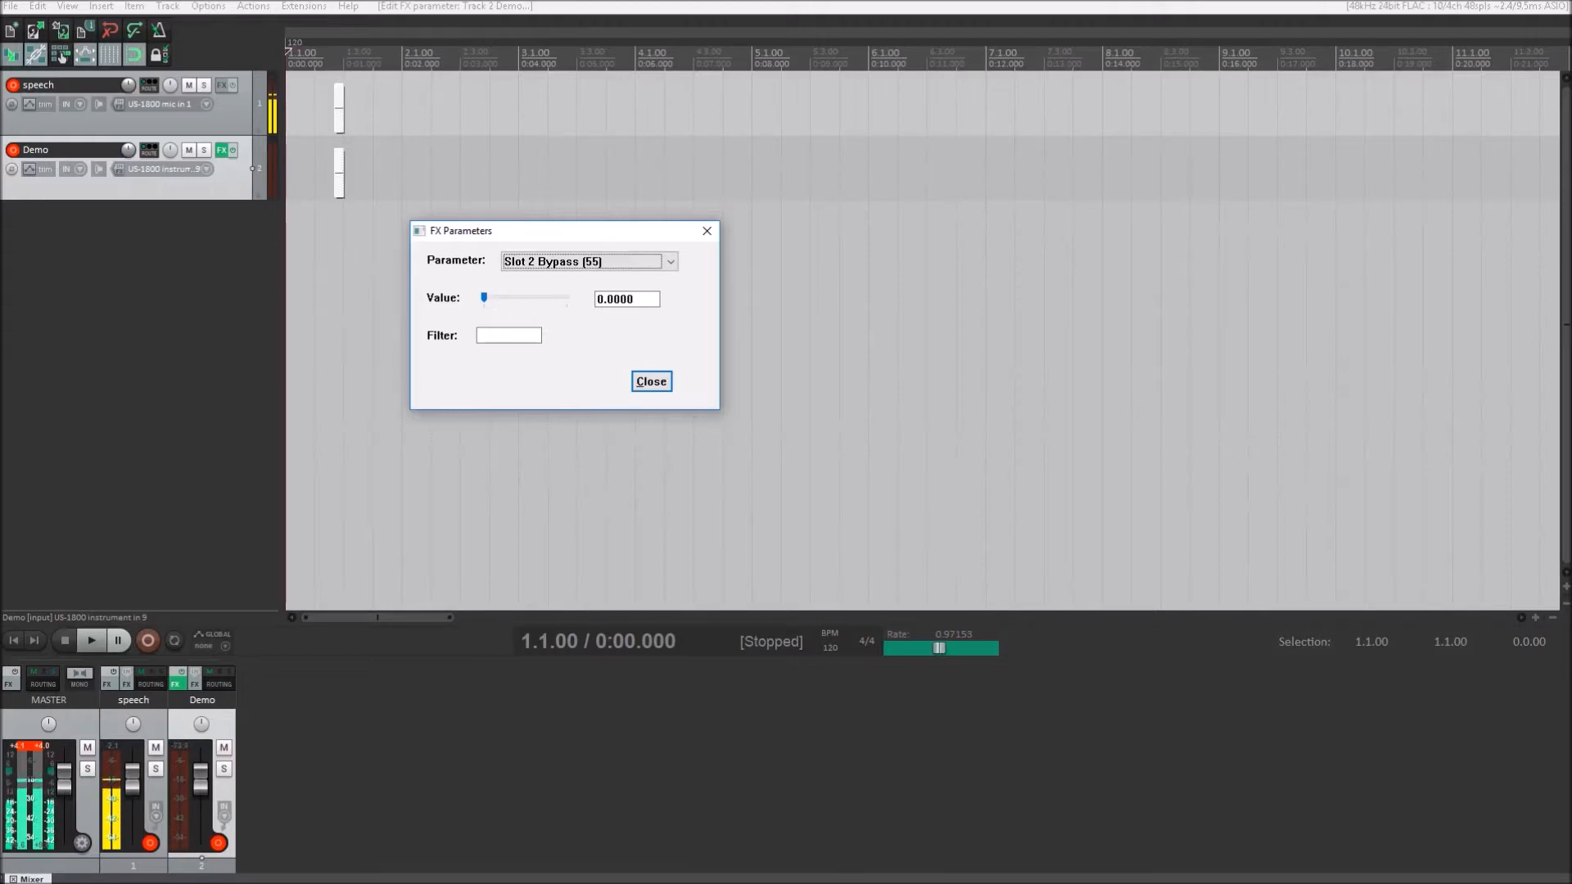
key(shift+Tab)
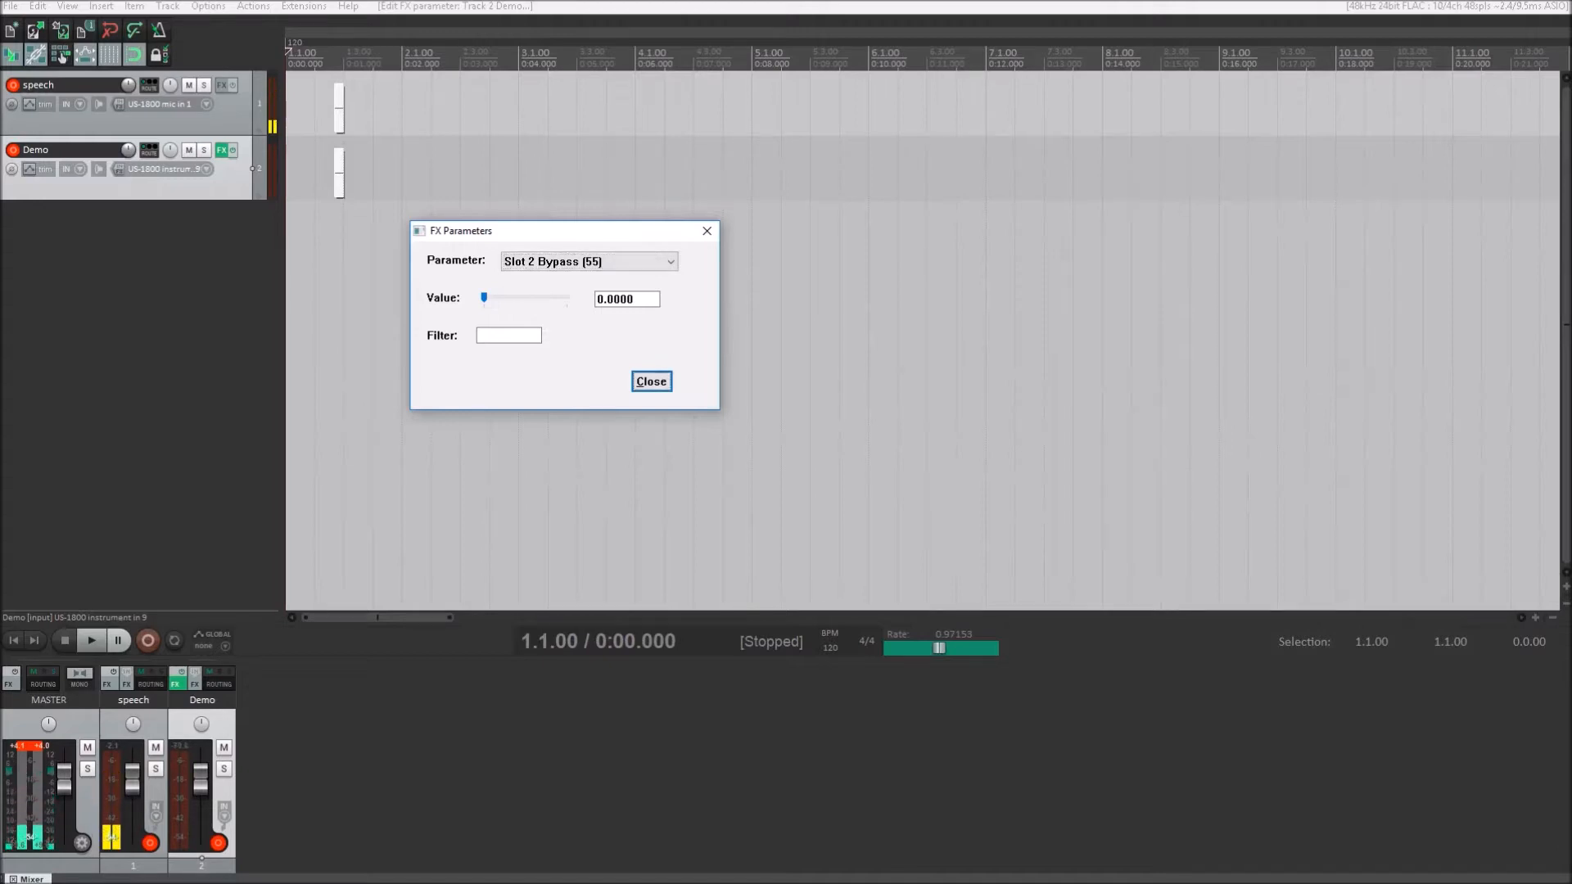
key(Tab)
- Go past the Slot 2 controls to Slot 3 Bypass and set it to 1.0000 to bypass the third stomp slot
key(Down)
key(Down)
key(Down)
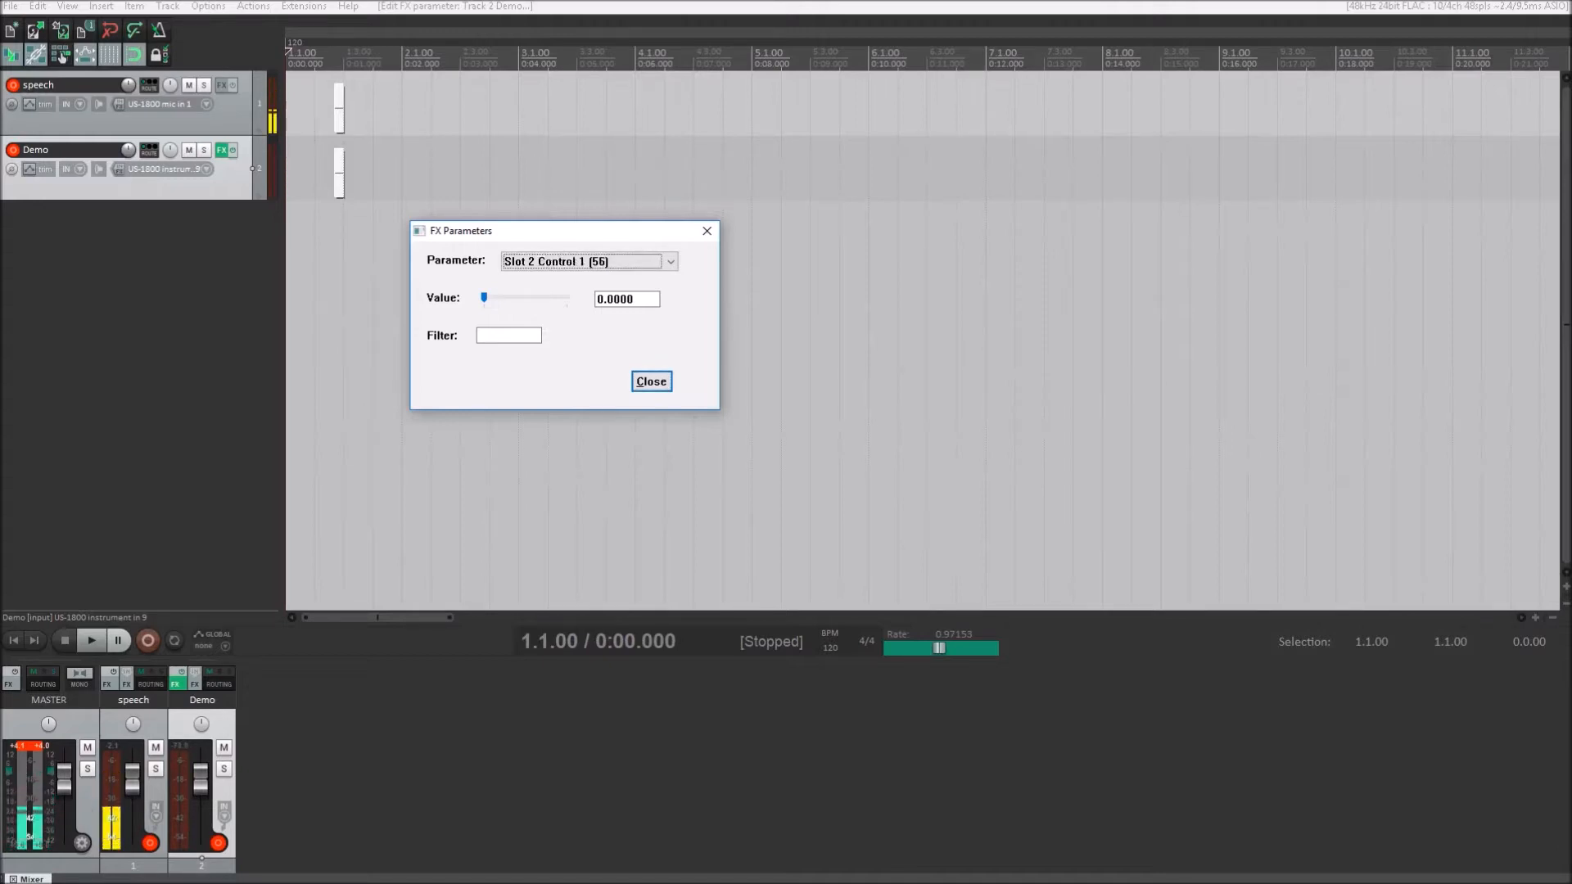
key(Down)
key(Down)
key(Down)
key(Down)
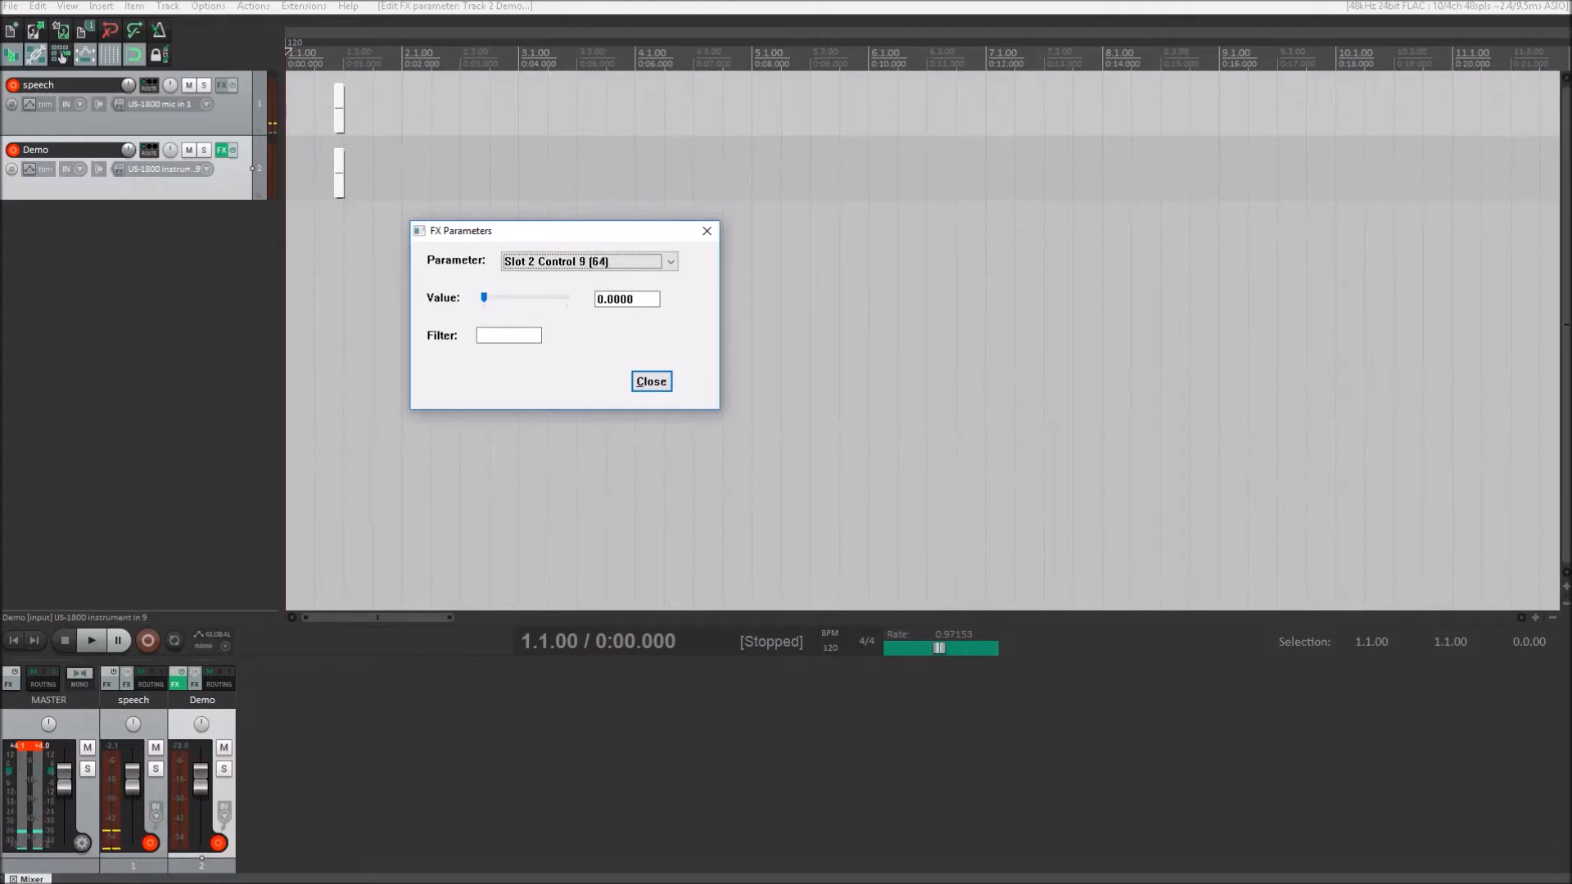
key(Down)
key(Tab)
key(Tab)
text(1)
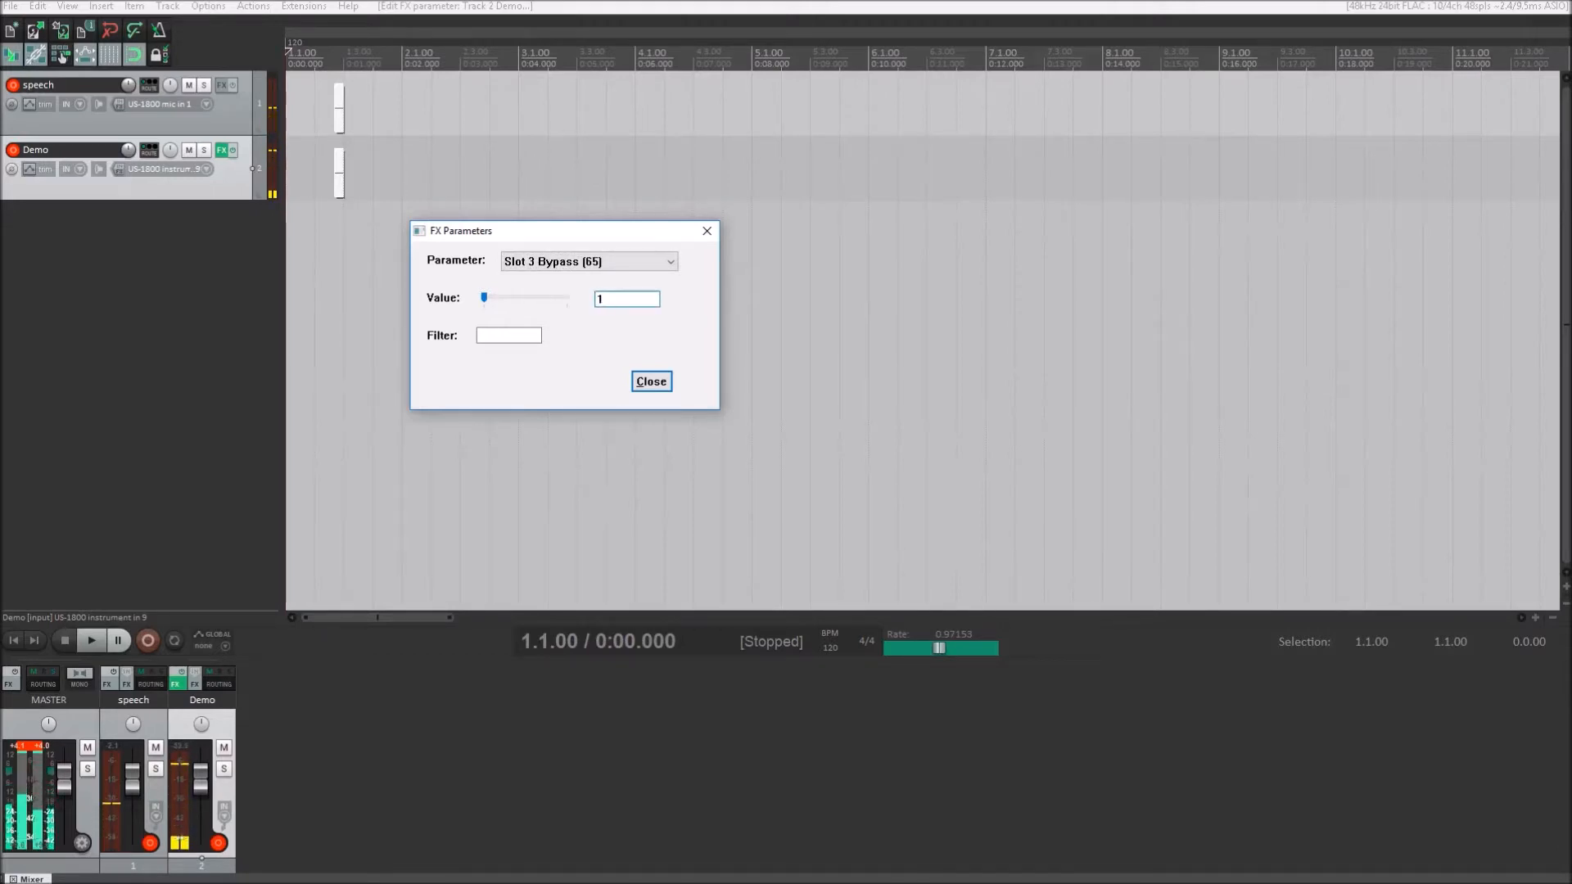
key(shift+Tab)
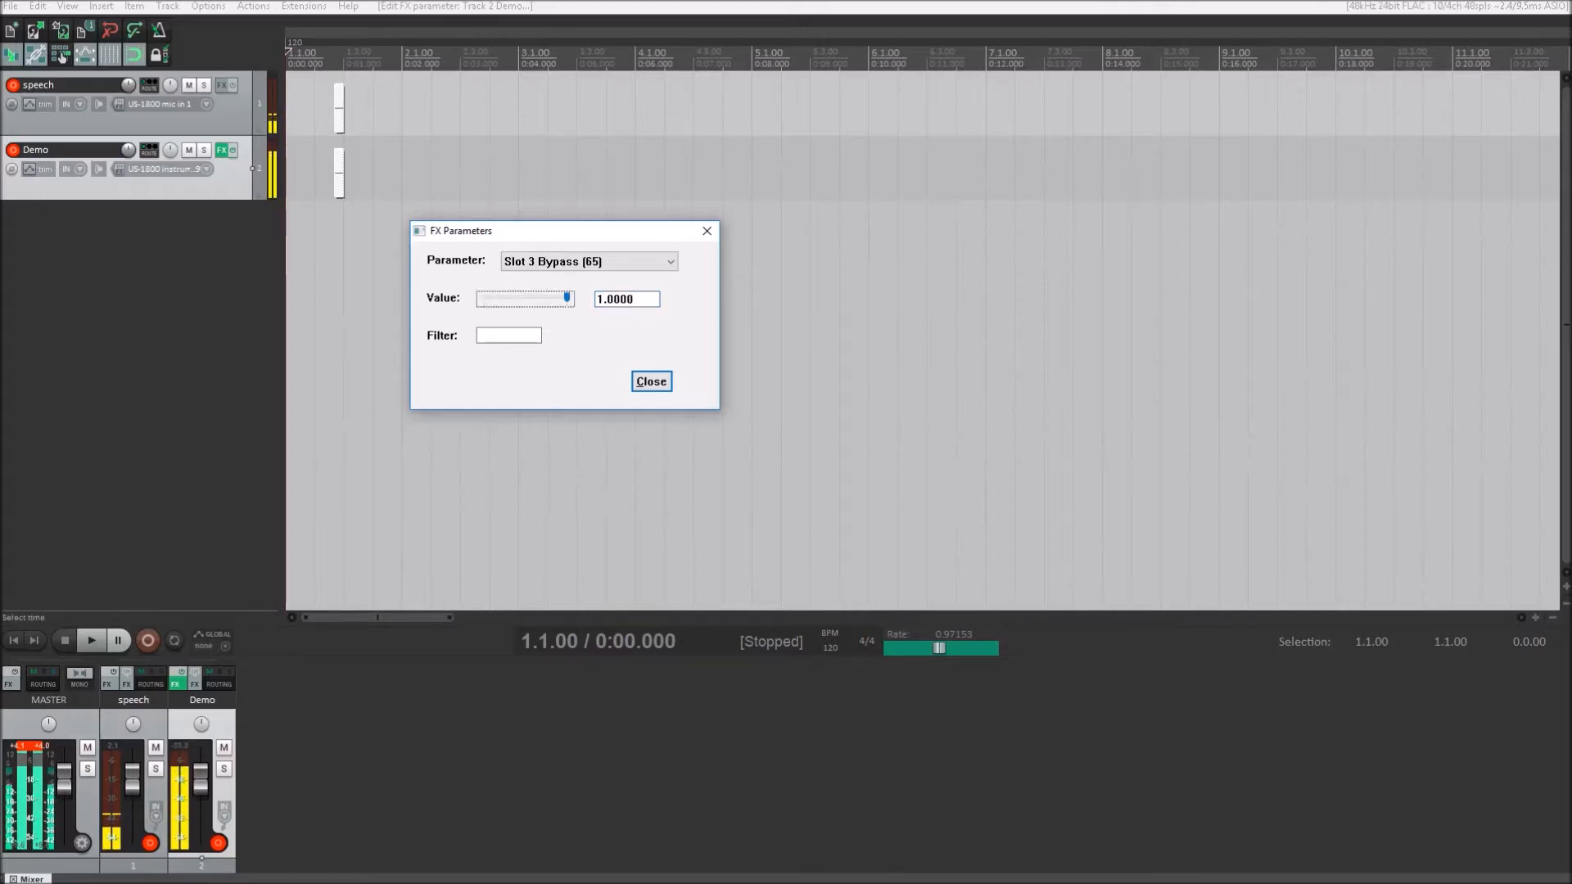
key(shift+Tab)
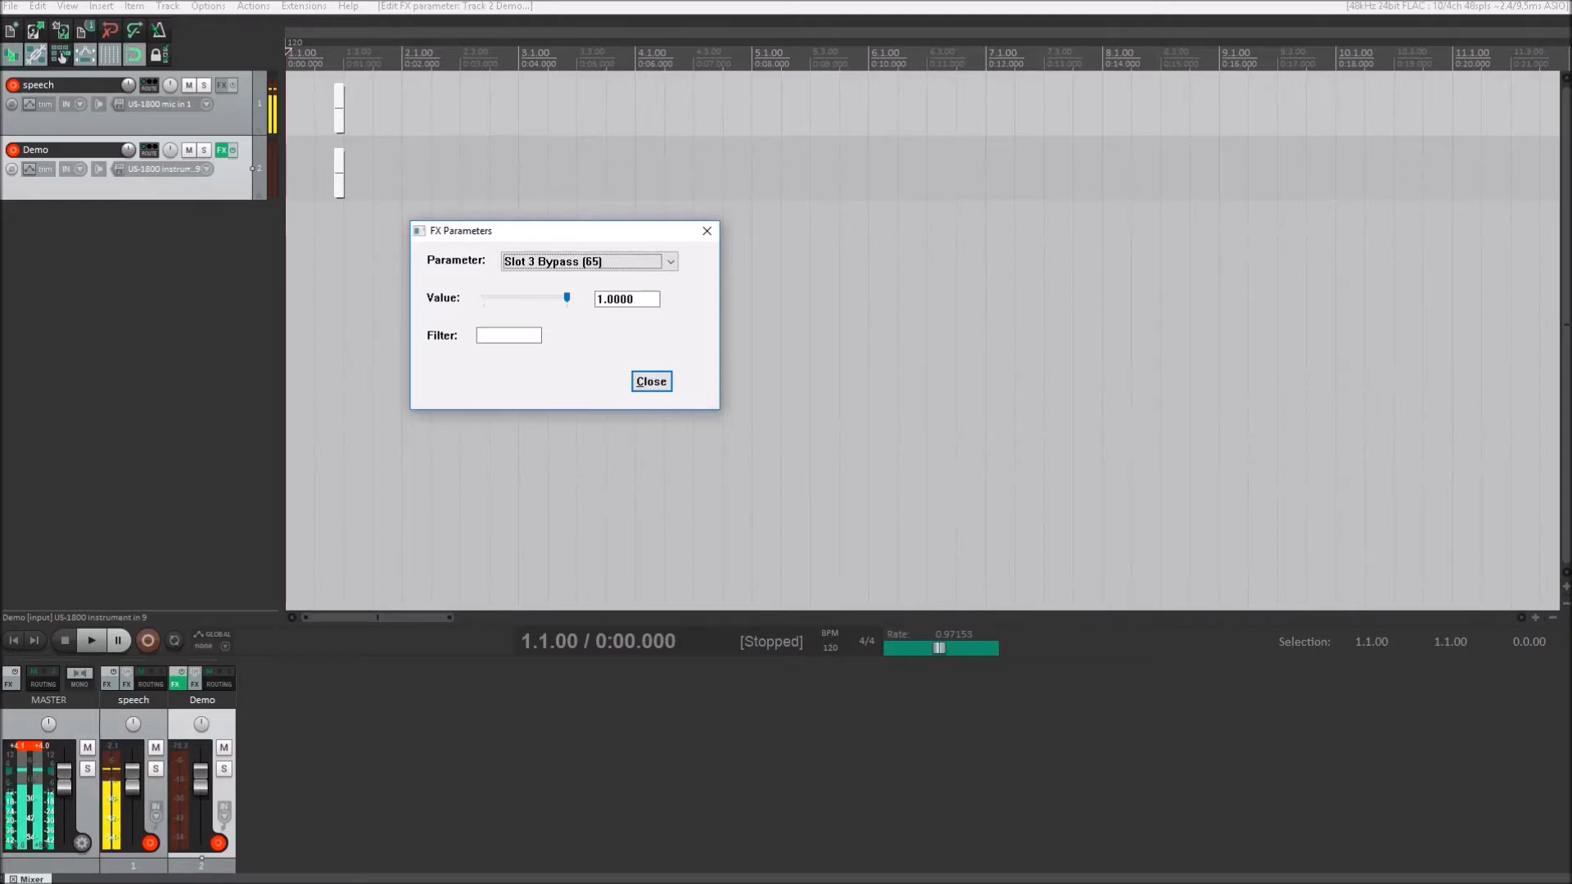
- Set Slot 3 Bypass back to 0.0000 to re-enable the third stomp slot
key(Tab)
key(Tab)
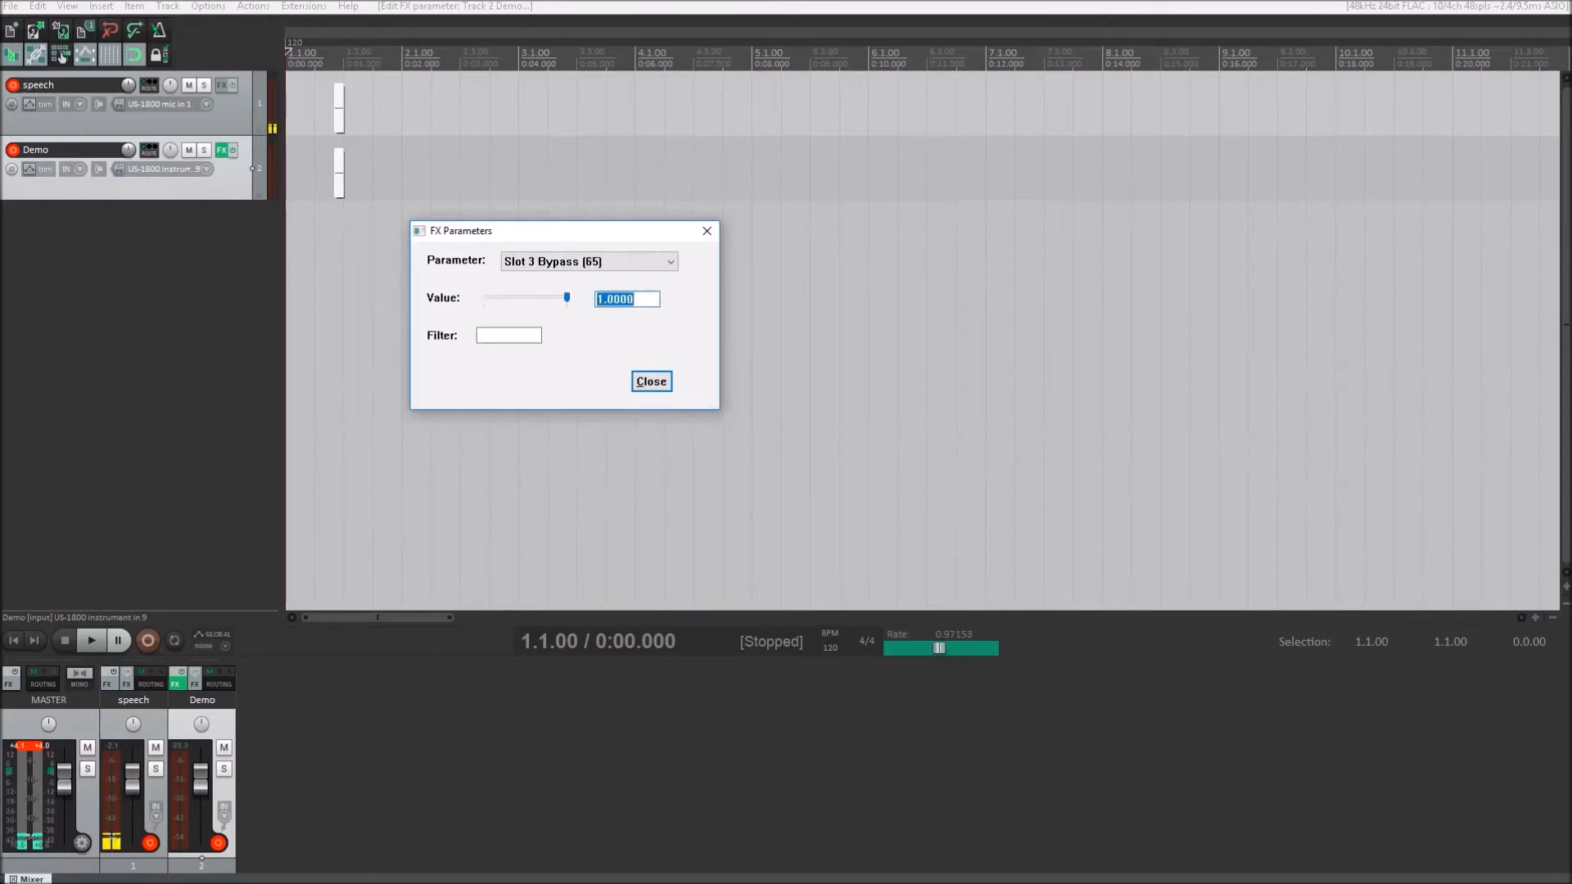
text(0)
key(shift+Tab)
key(shift+Tab)
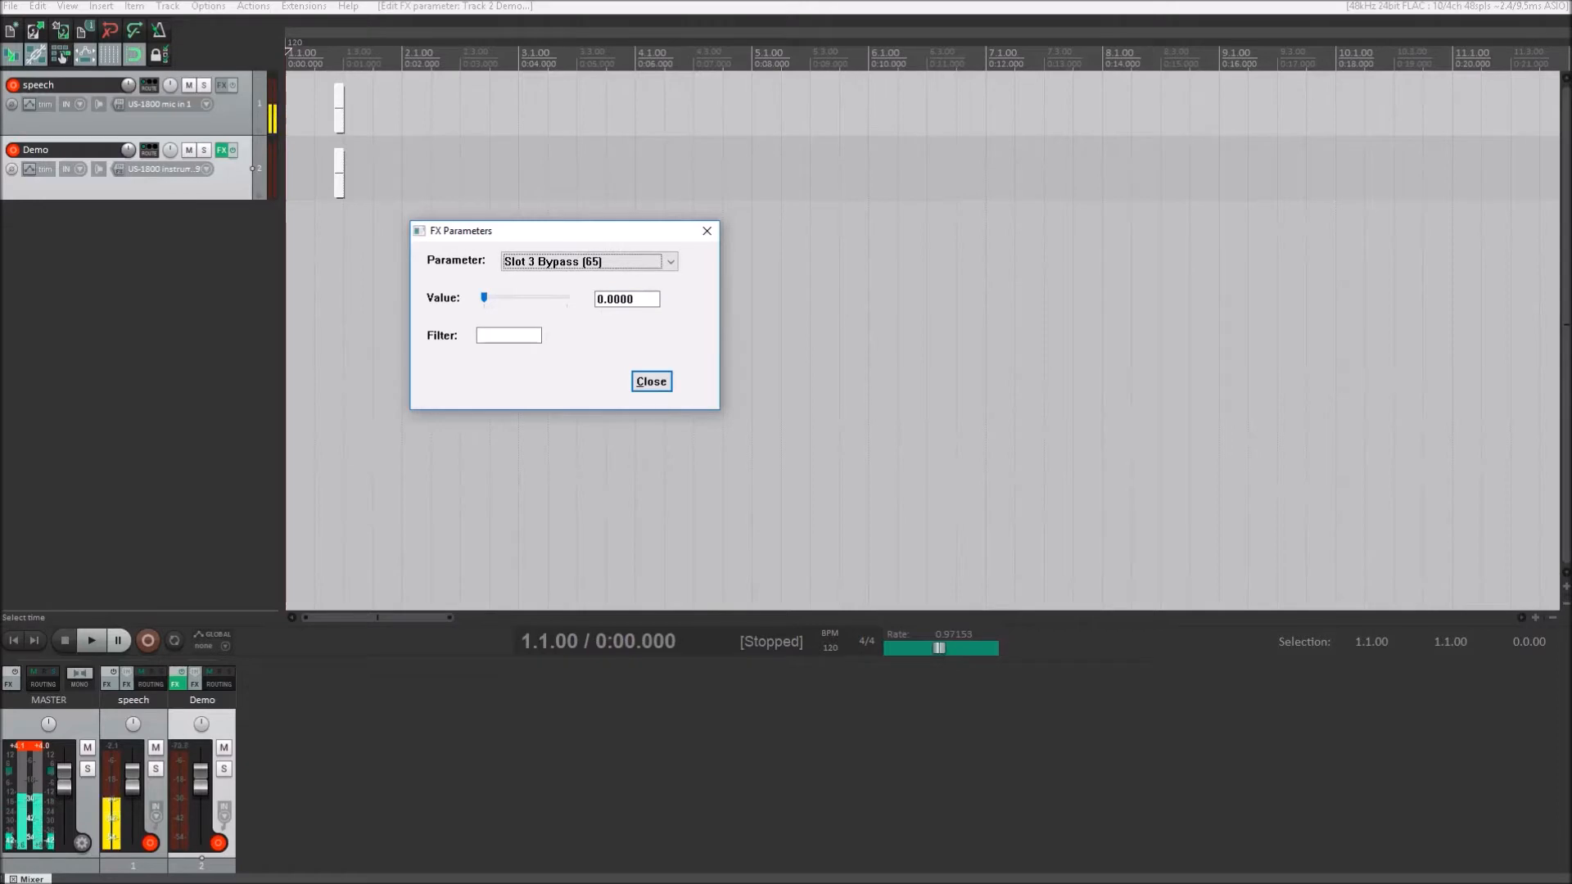
- Look through the Slot 3 controls and check the value of the Slot 4 Bypass parameter
key(Down)
key(Down)
key(Down)
key(Down)
key(Down)
key(Down)
key(Down)
key(Down)
key(Down)
key(Down)
key(Down)
key(Down)
key(Down)
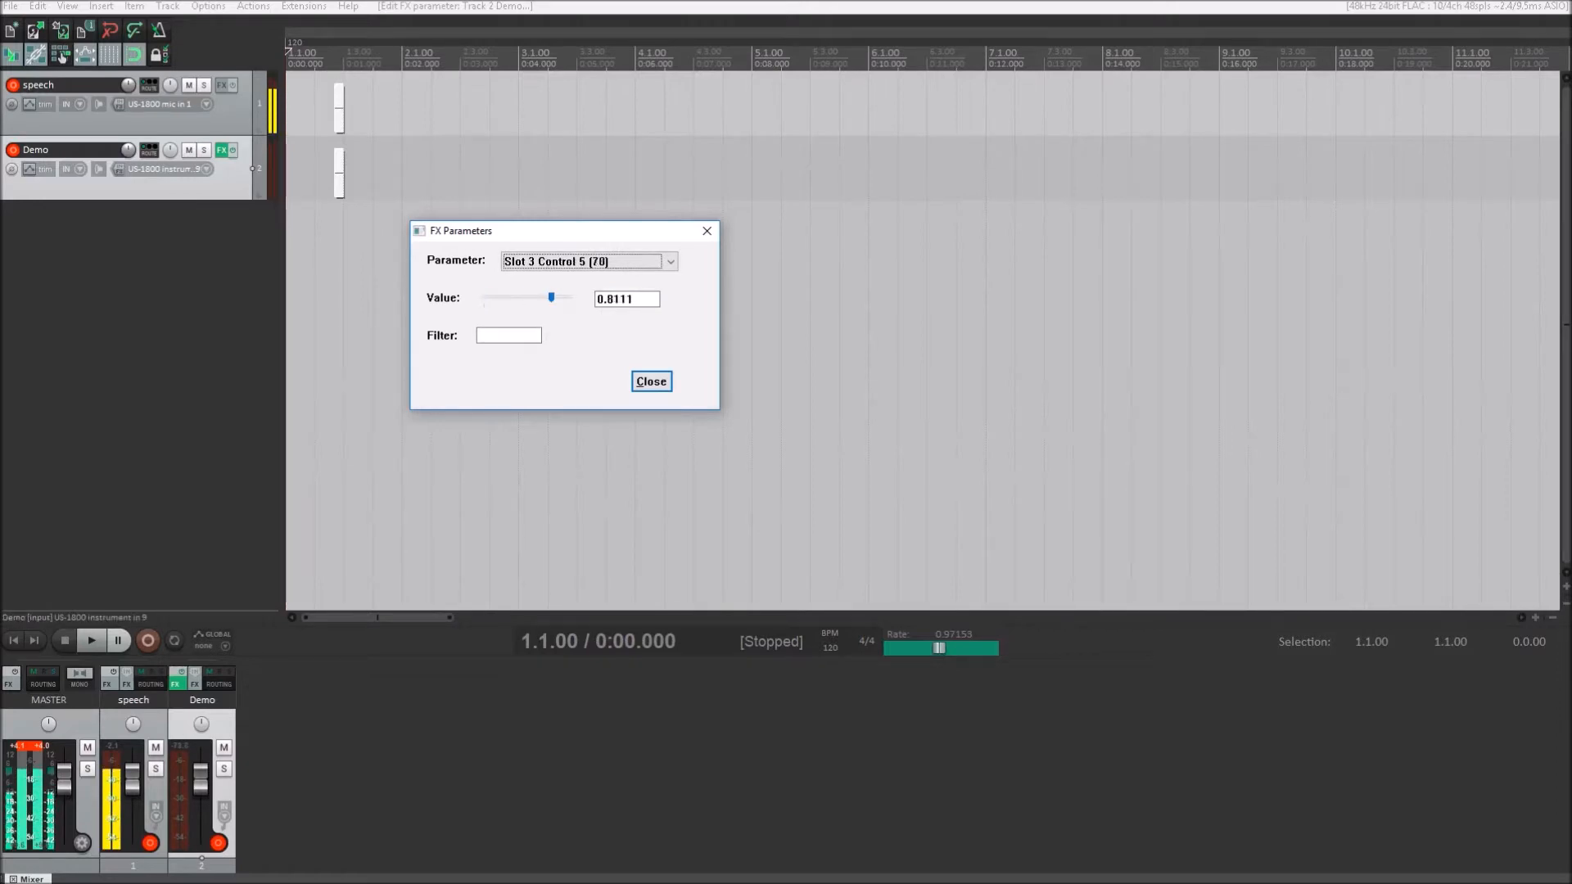
key(Up)
key(Up)
key(Tab)
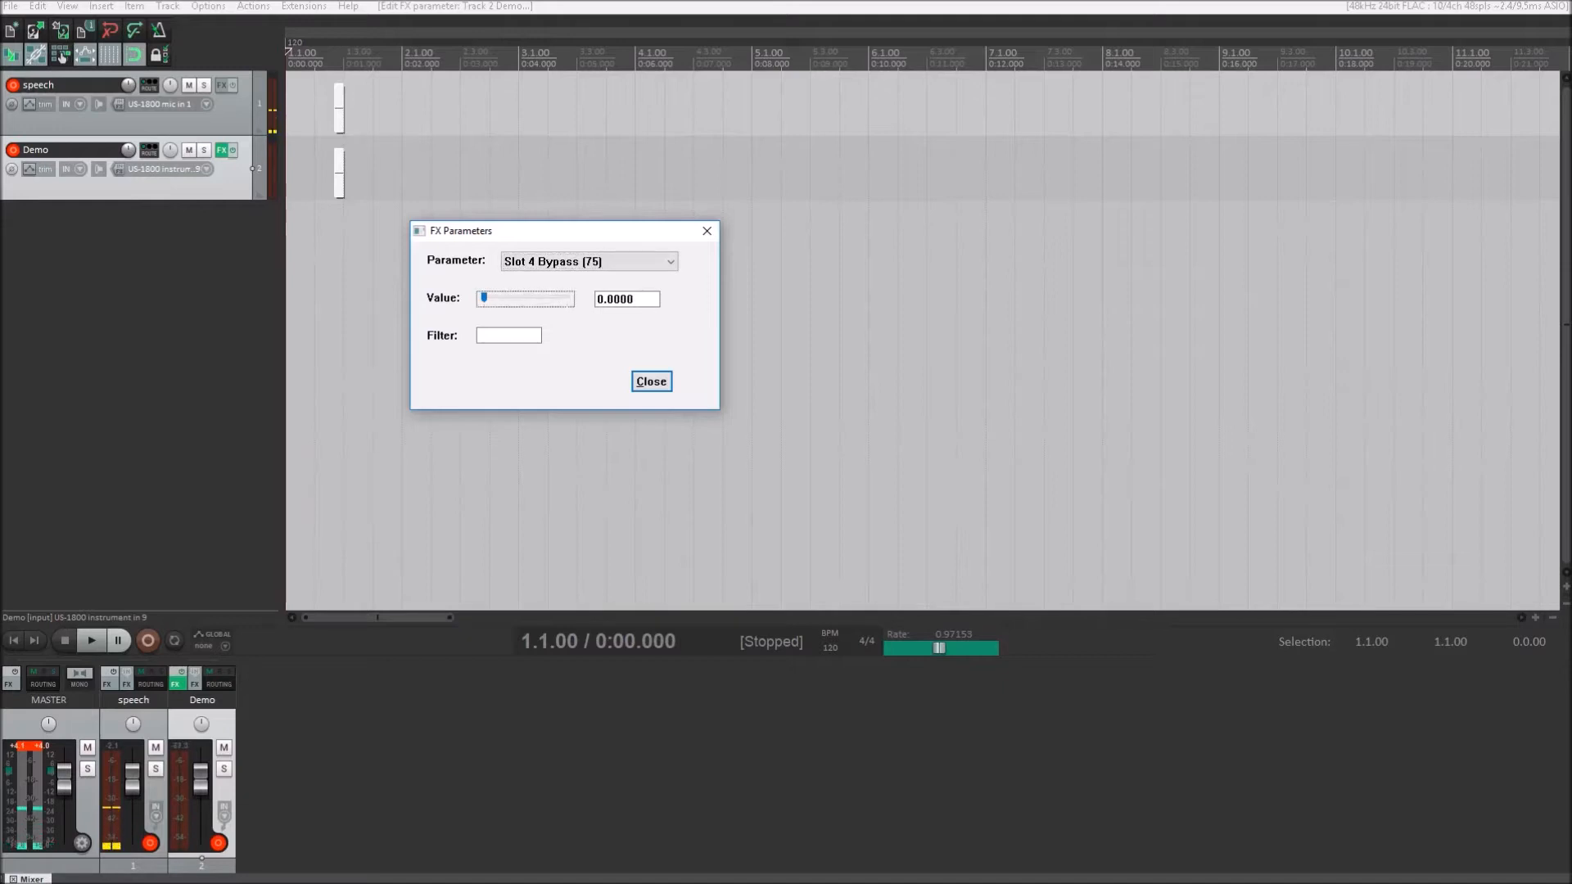
key(Tab)
key(shift+Tab)
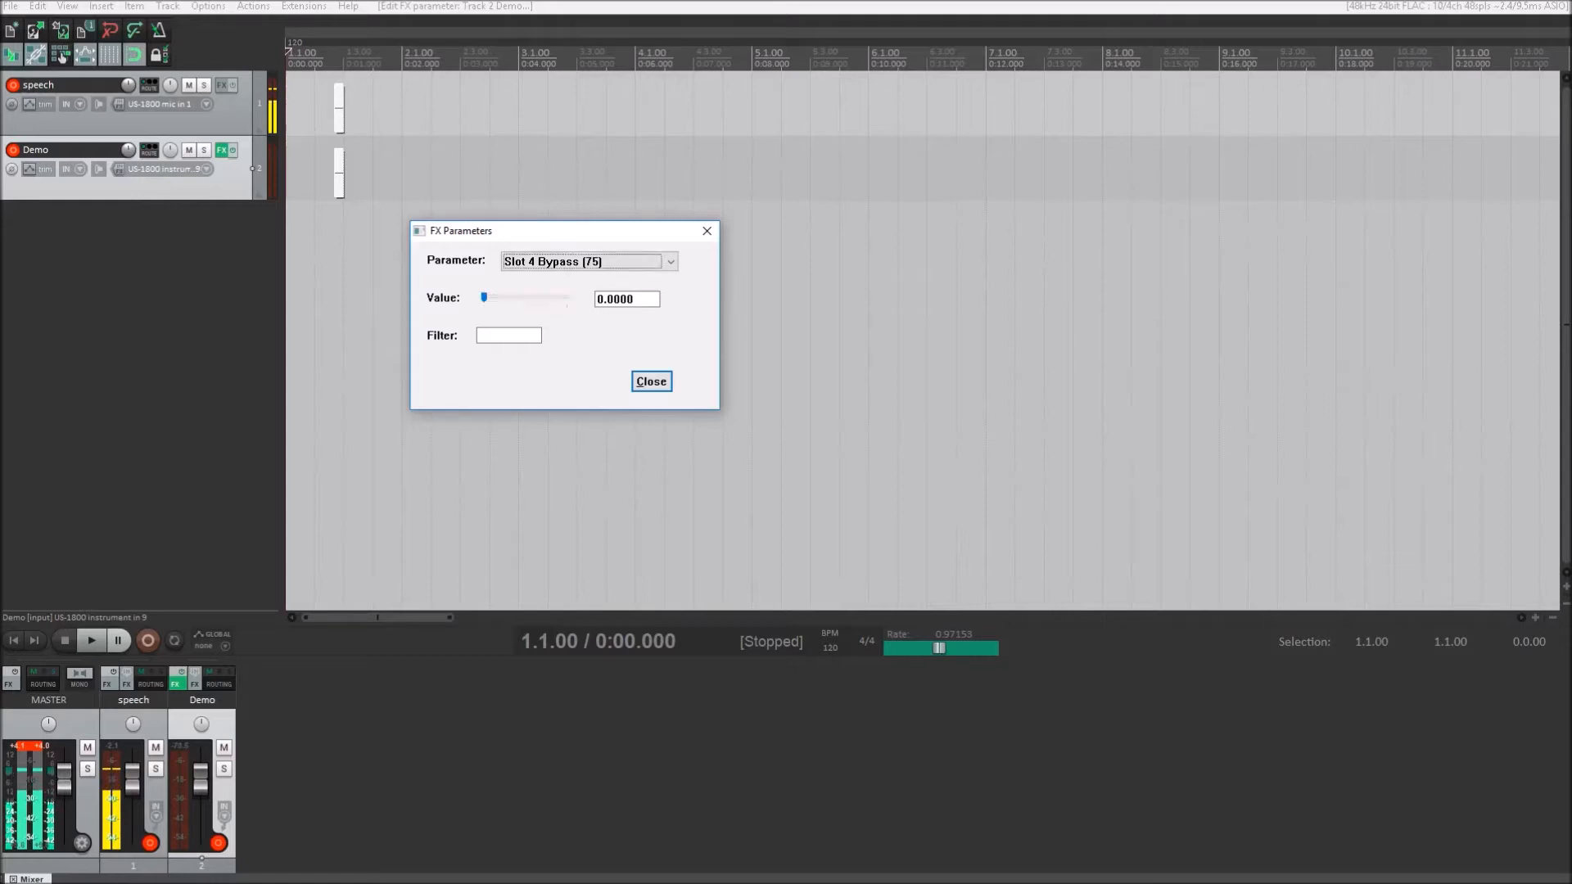
key(shift+Tab)
- Go past the Slot 4 controls to Slot 5 Bypass and set it to 1.0000 to bypass the fifth stomp slot
key(Down)
key(Down)
key(Down)
key(Down)
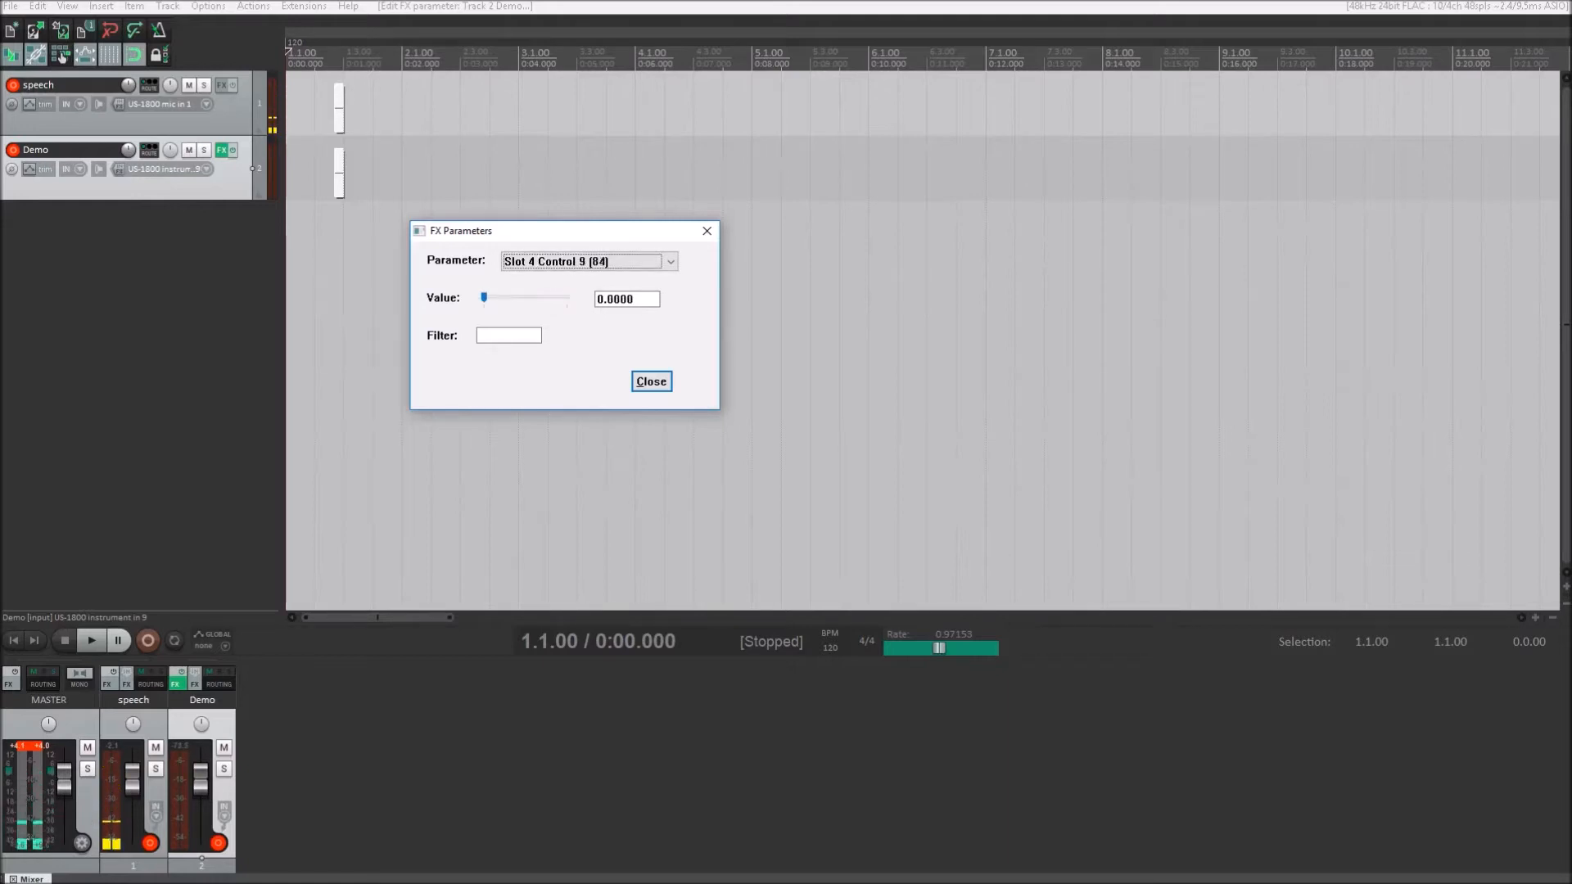
key(Tab)
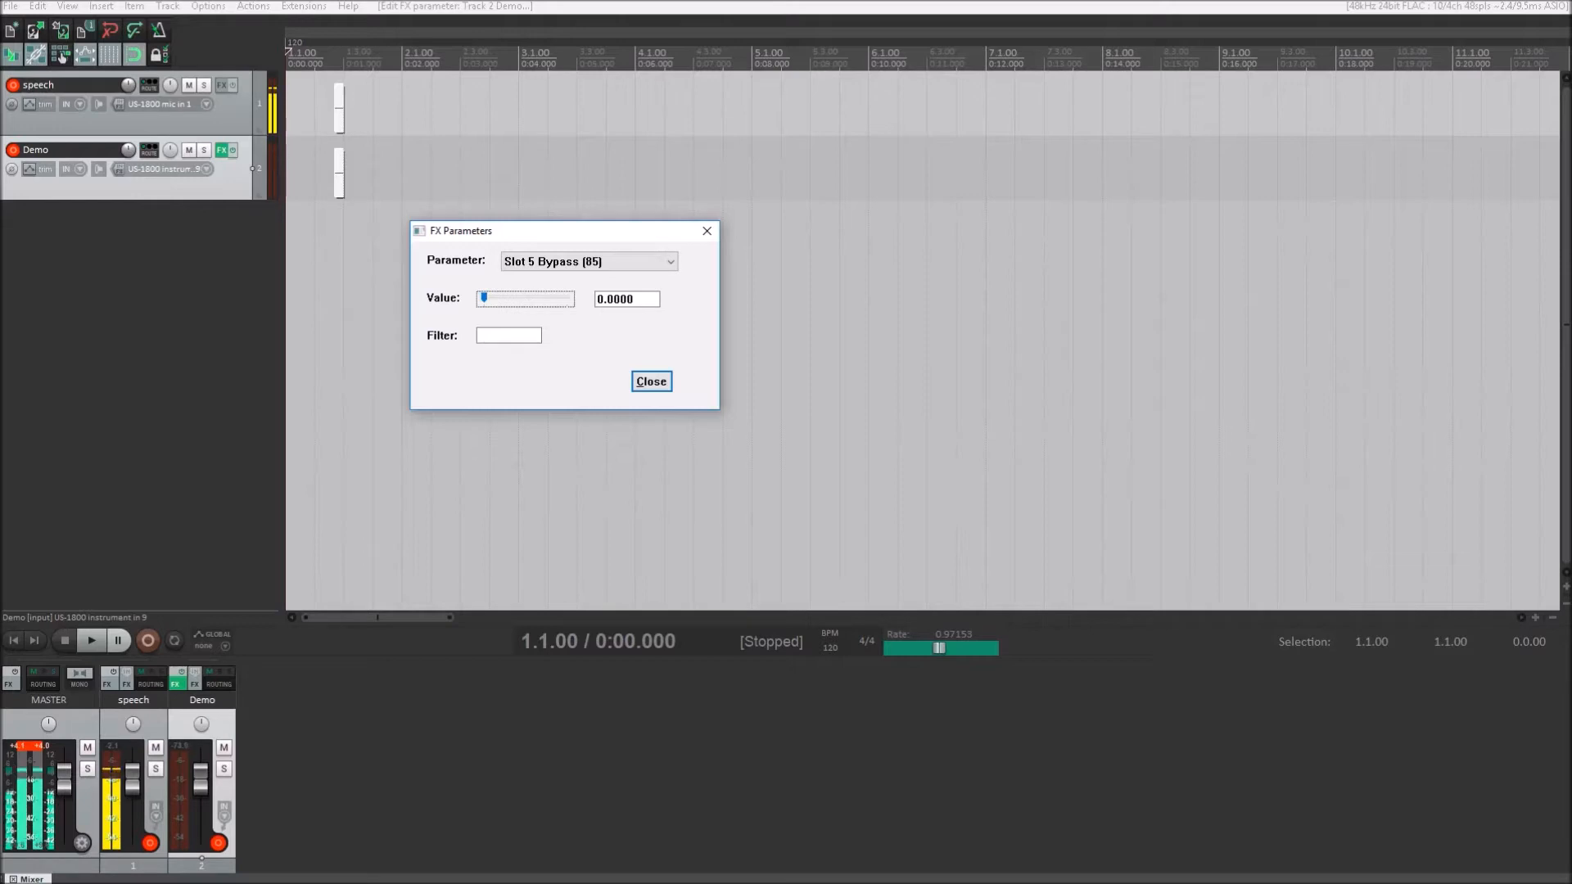
key(Tab)
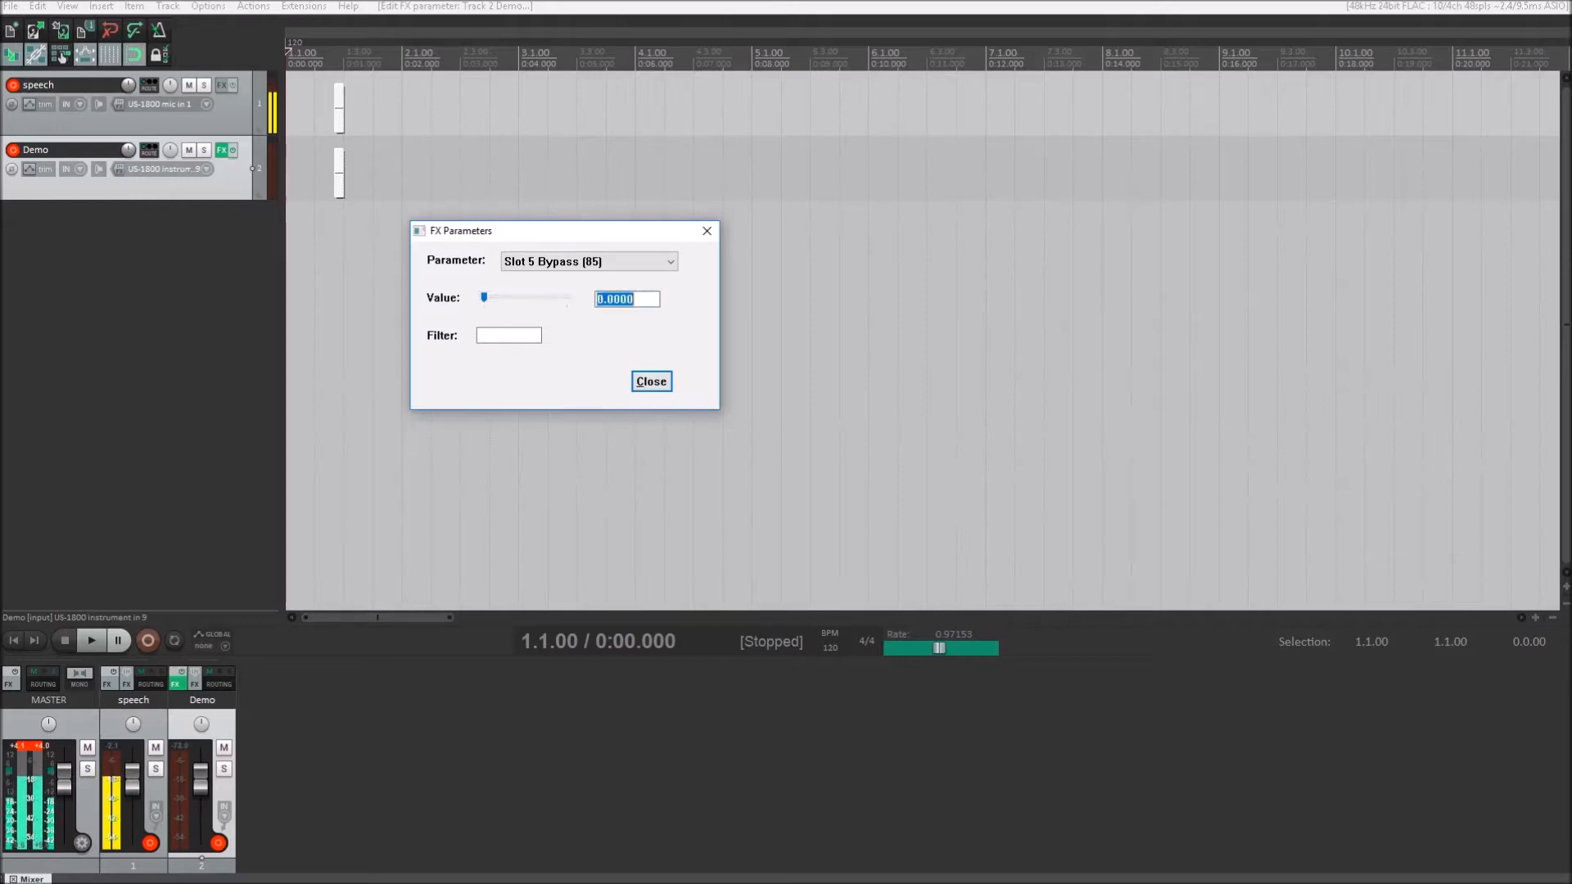
text(1)
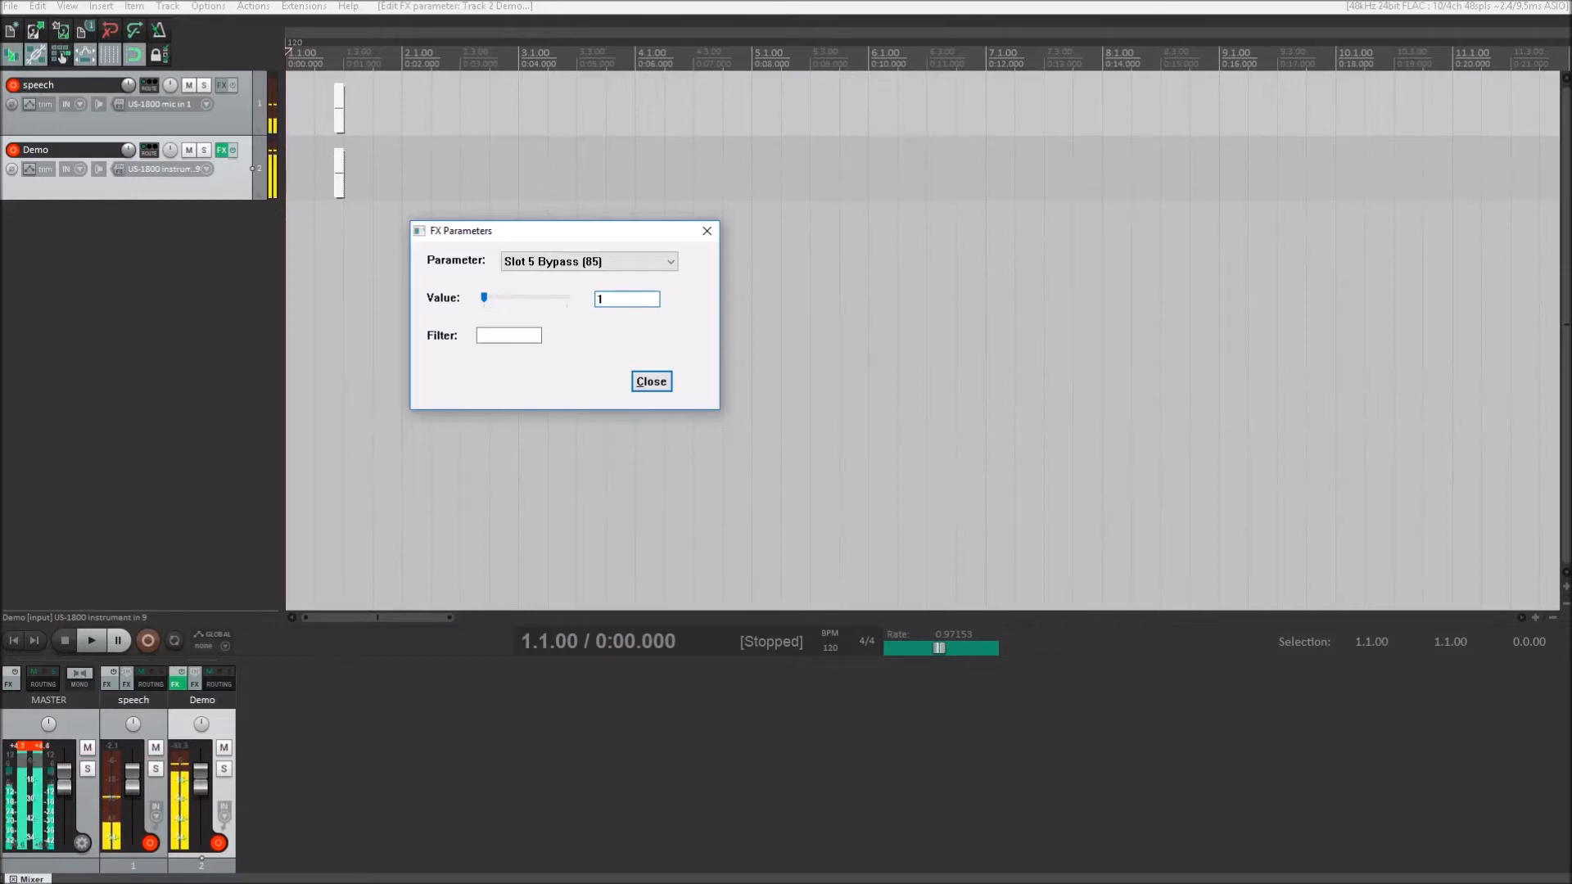
key(shift+Tab)
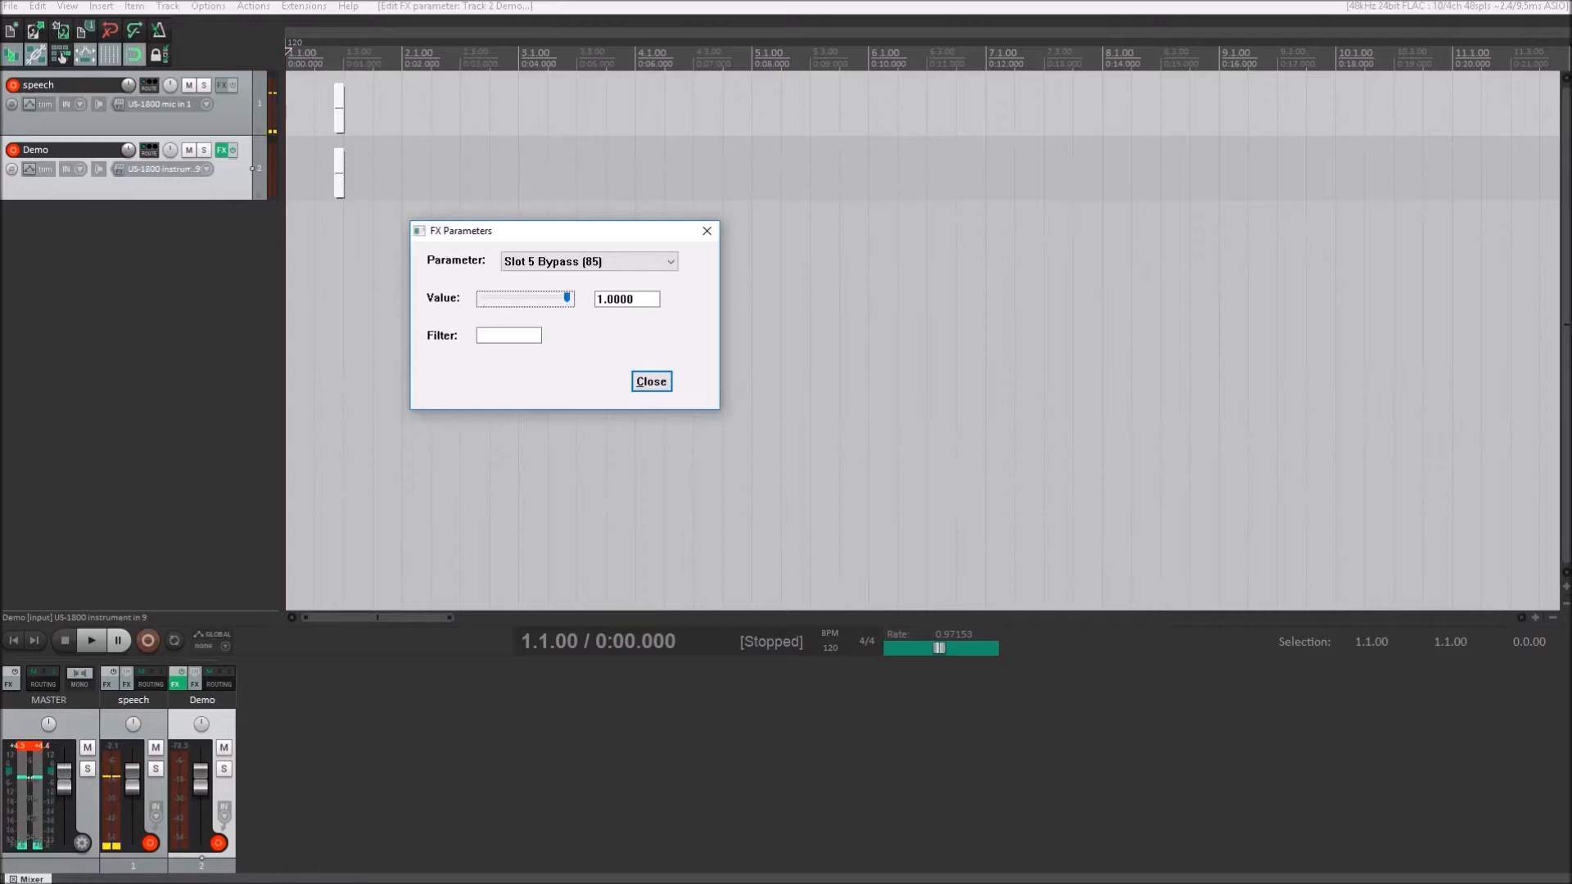
- Set Slot 5 Bypass back to 0.0000 to re-enable the fifth stomp slot
key(Tab)
key(Tab)
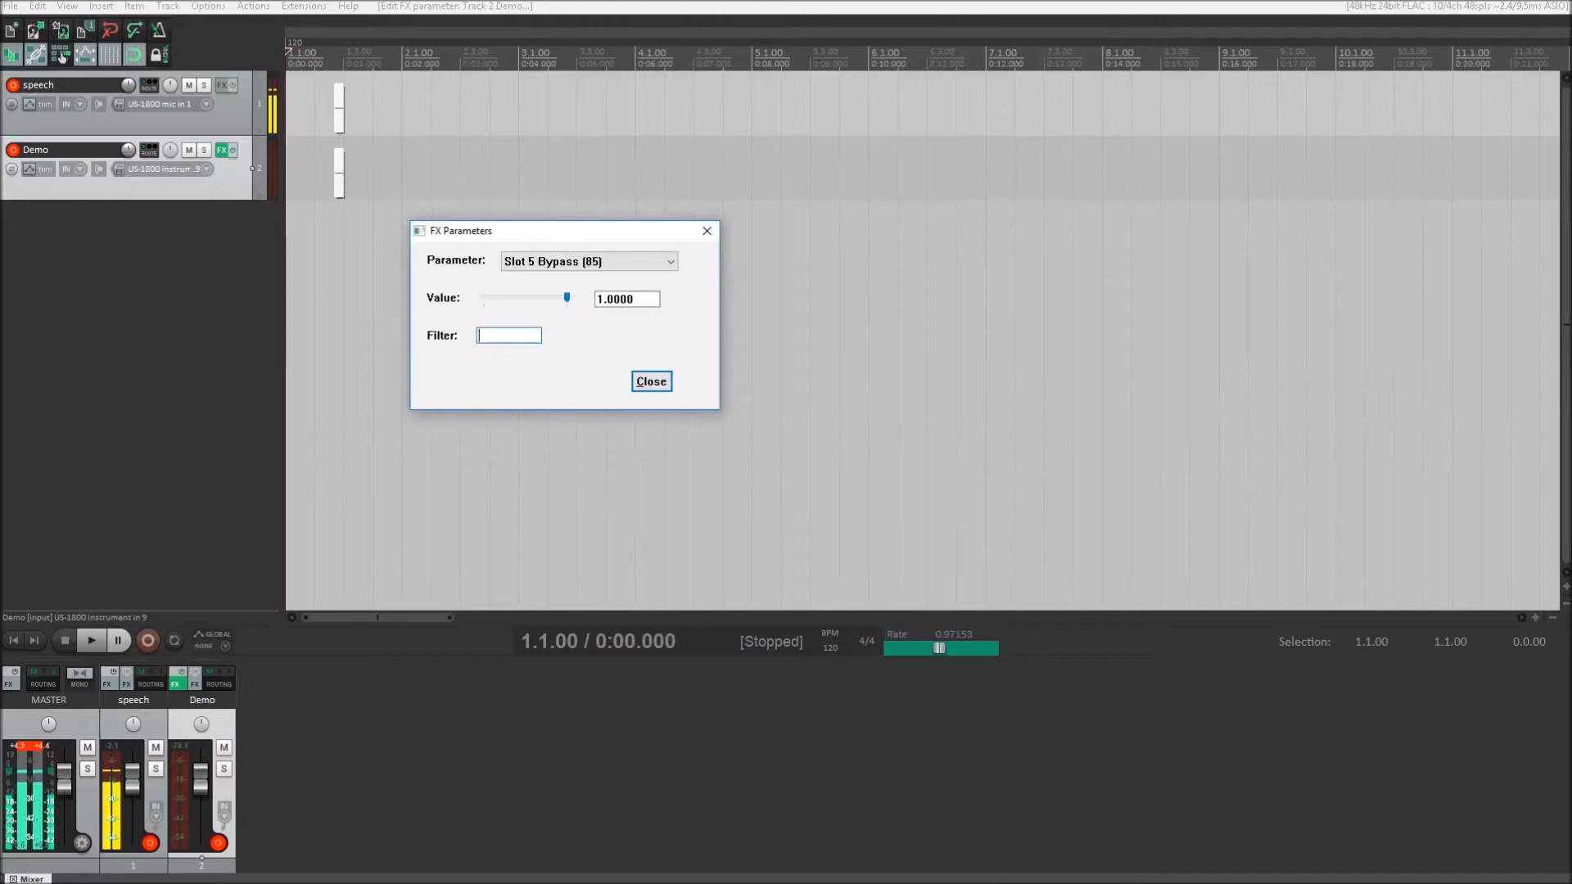
key(shift+Tab)
text(0)
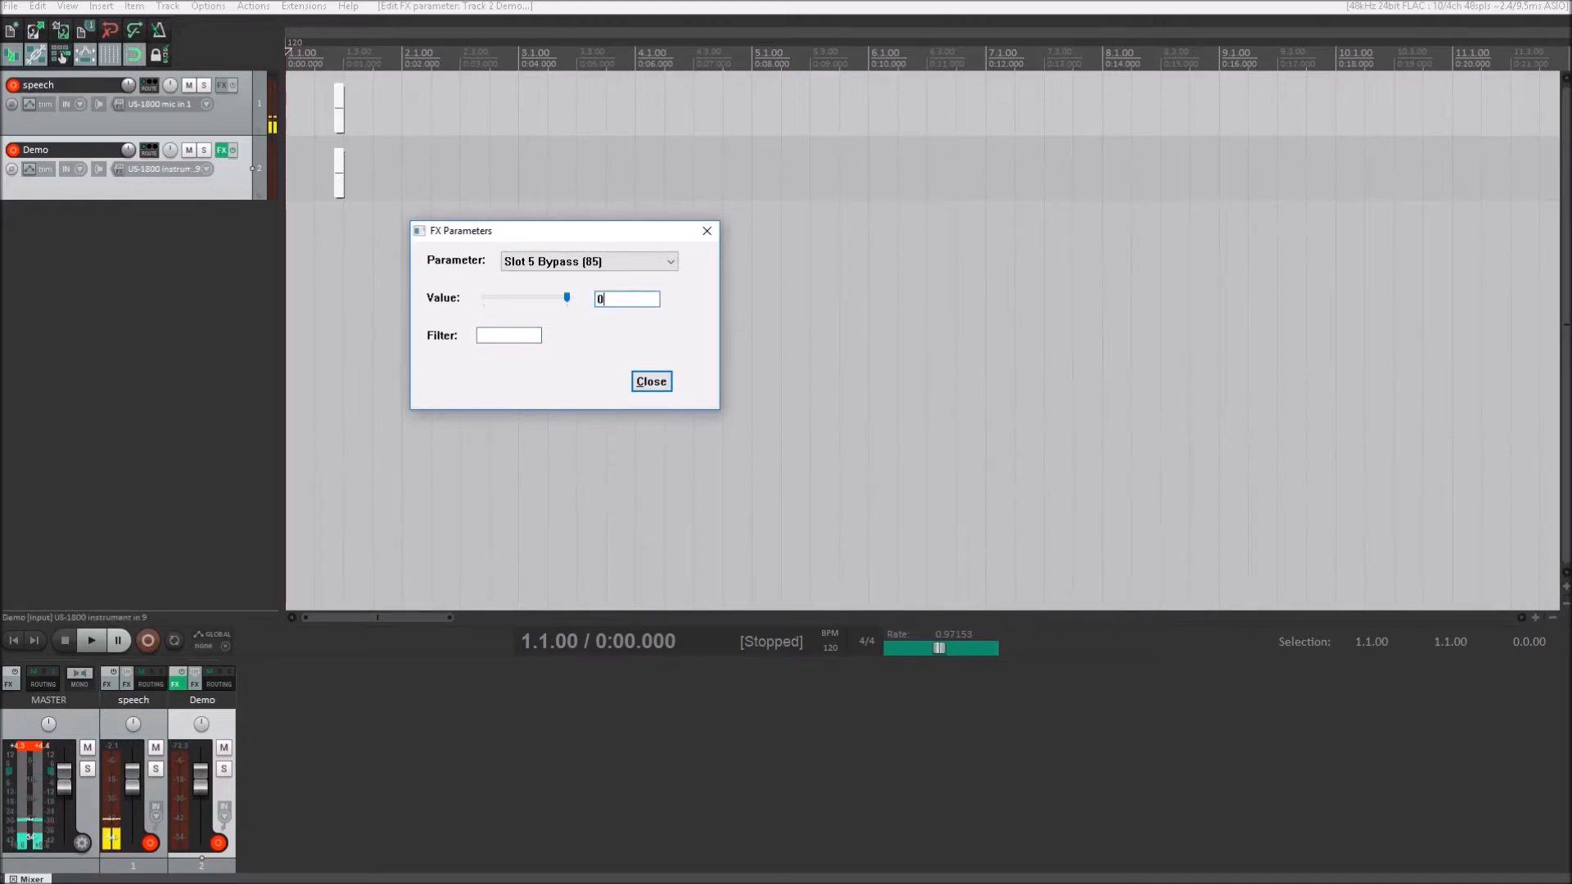
key(shift+Tab)
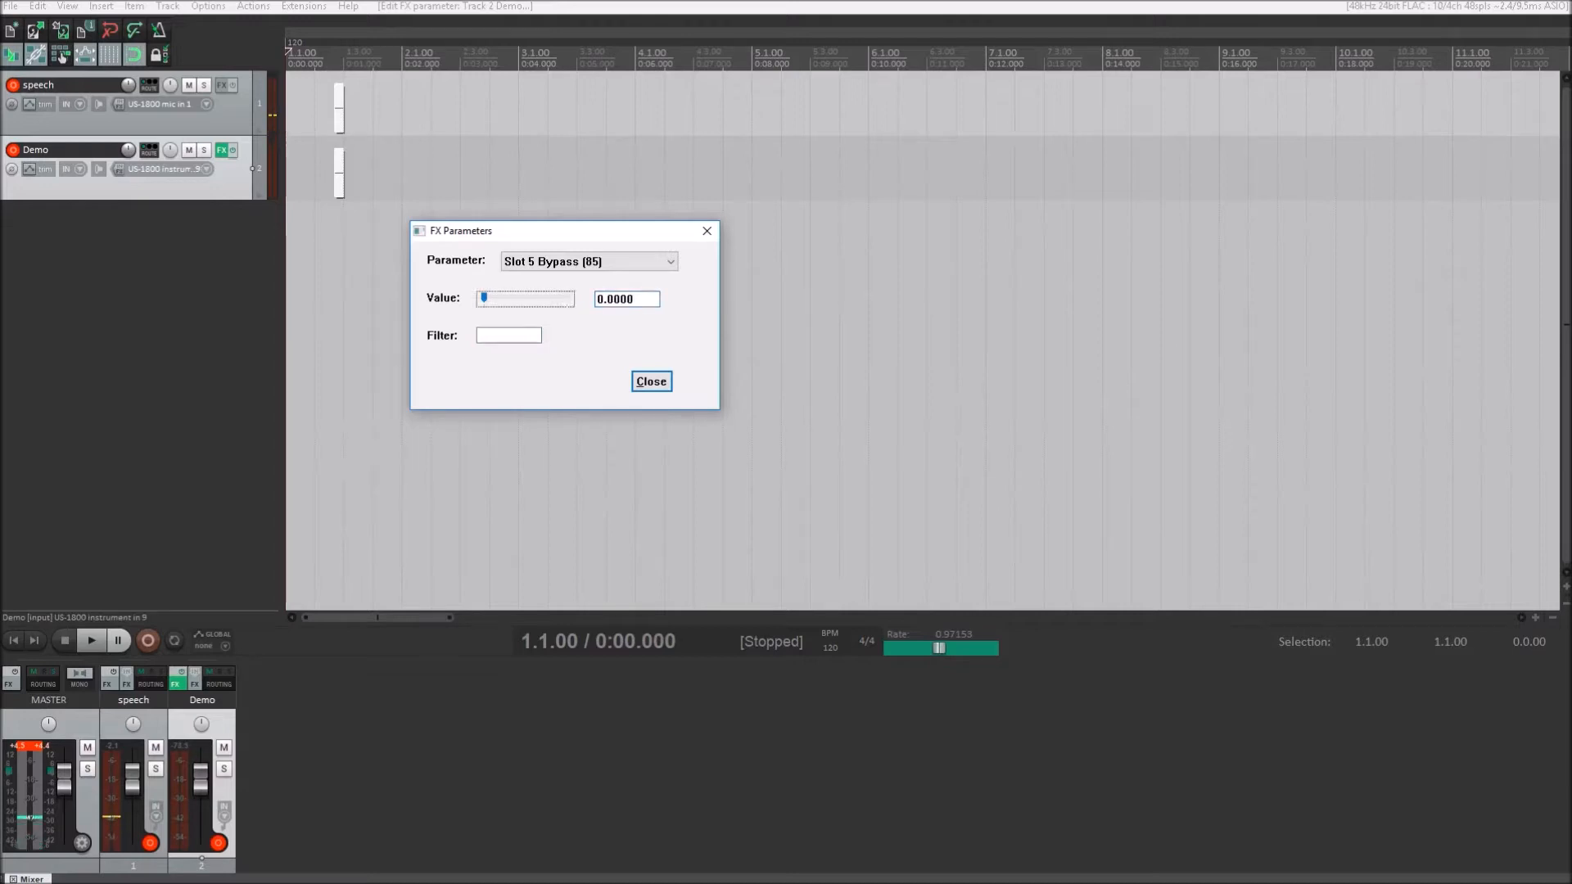
key(shift+Tab)
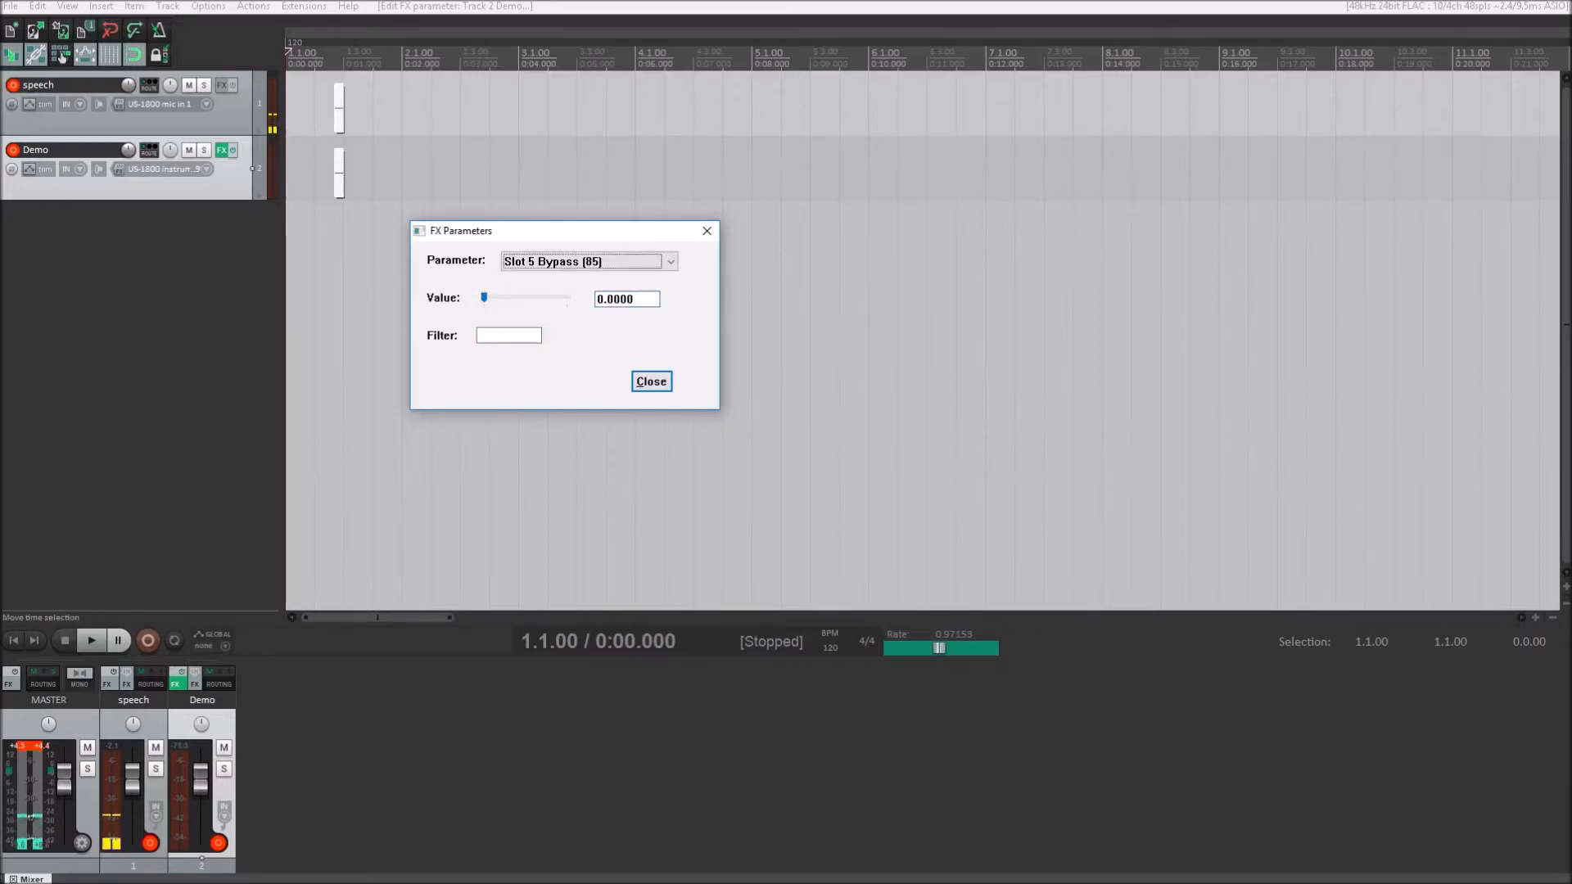
- Set the Slot 6 Bypass parameter to 1.0000 to bypass the sixth stomp slot, and close the FX parameters
key(Down)
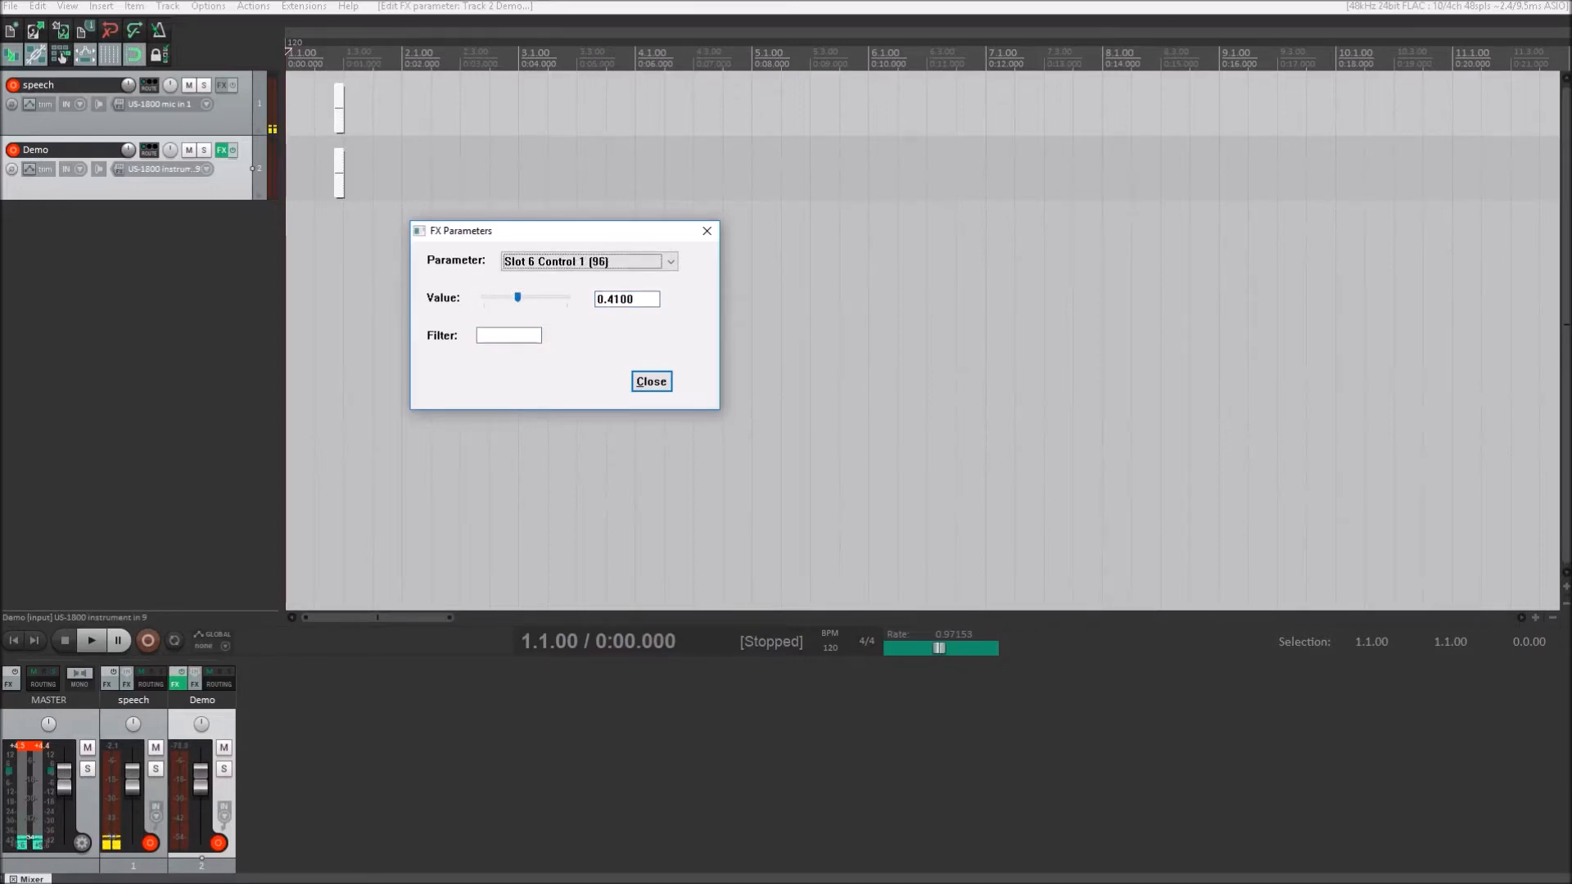
key(Up)
key(Tab)
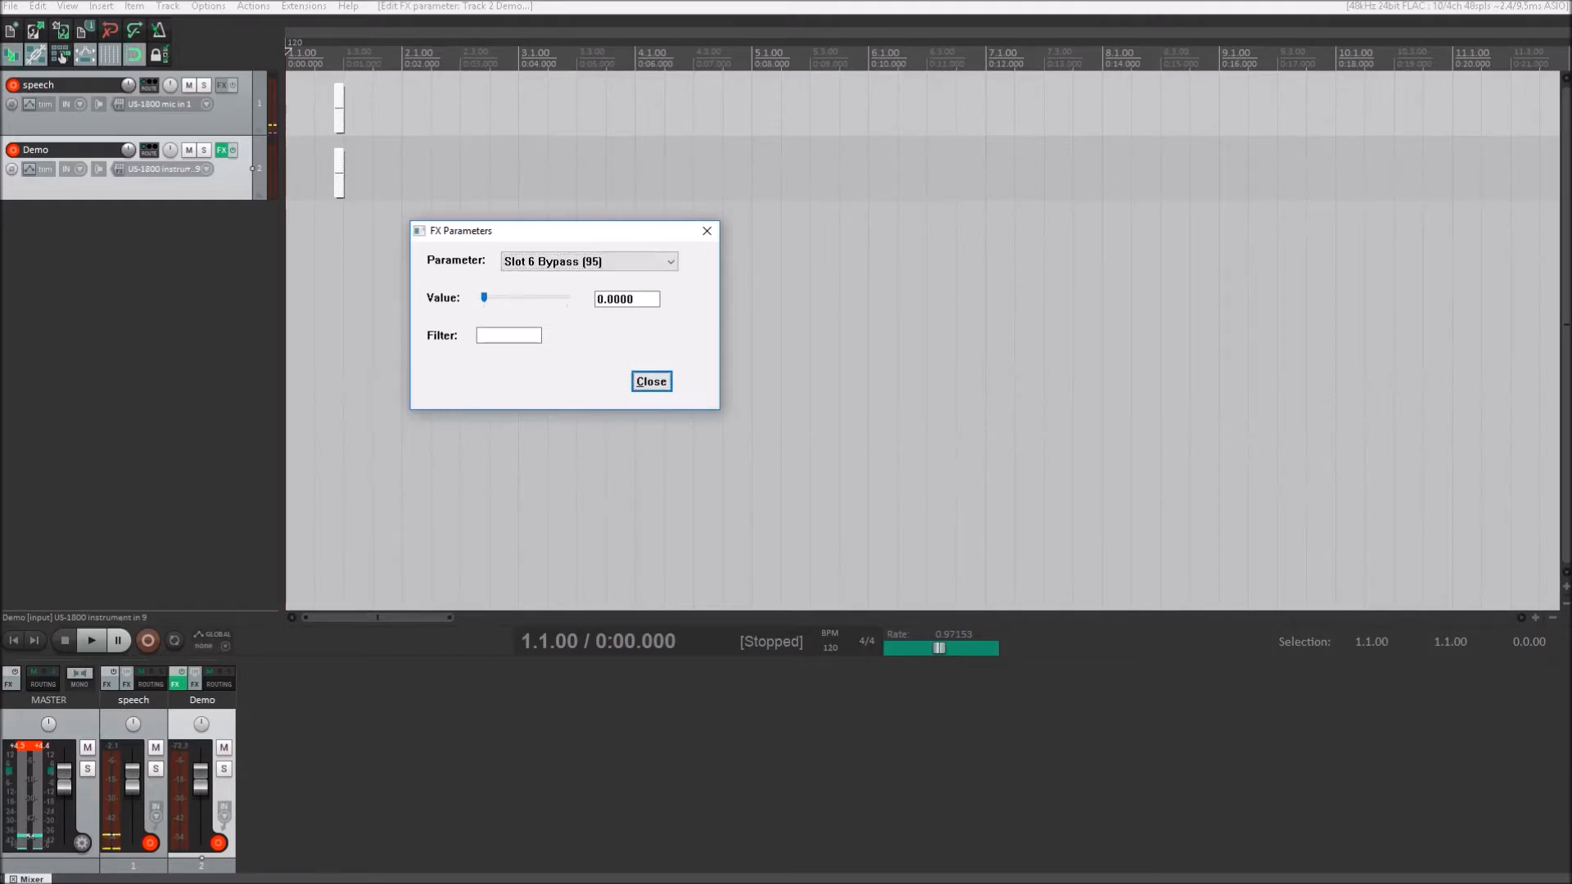
key(Tab)
key(Tab)
key(Tab)
text(1)
key(Tab)
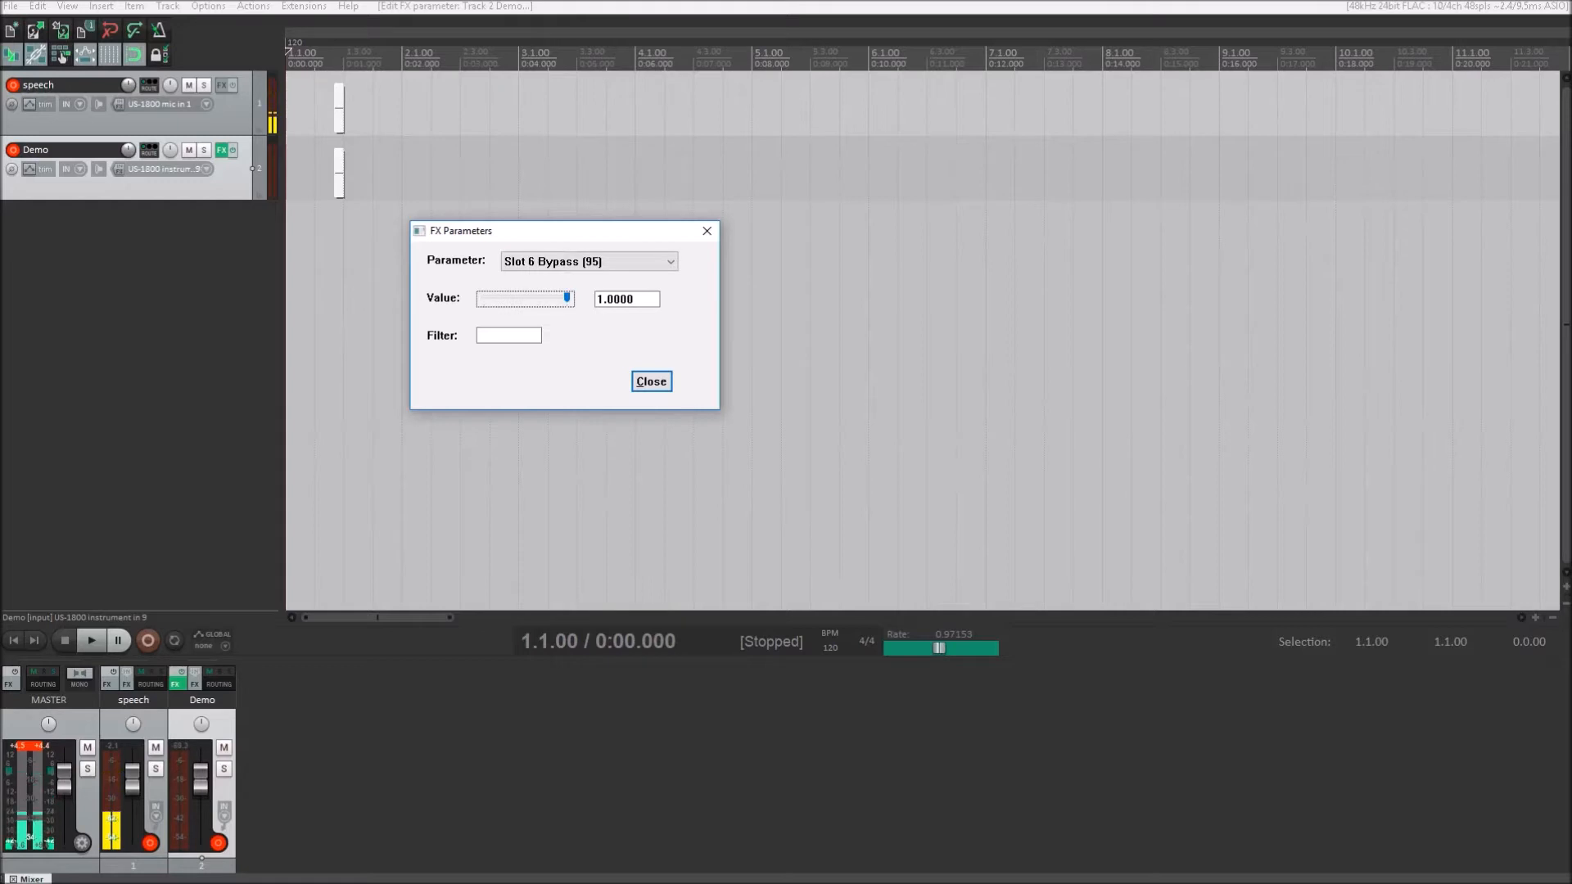
key(Escape)
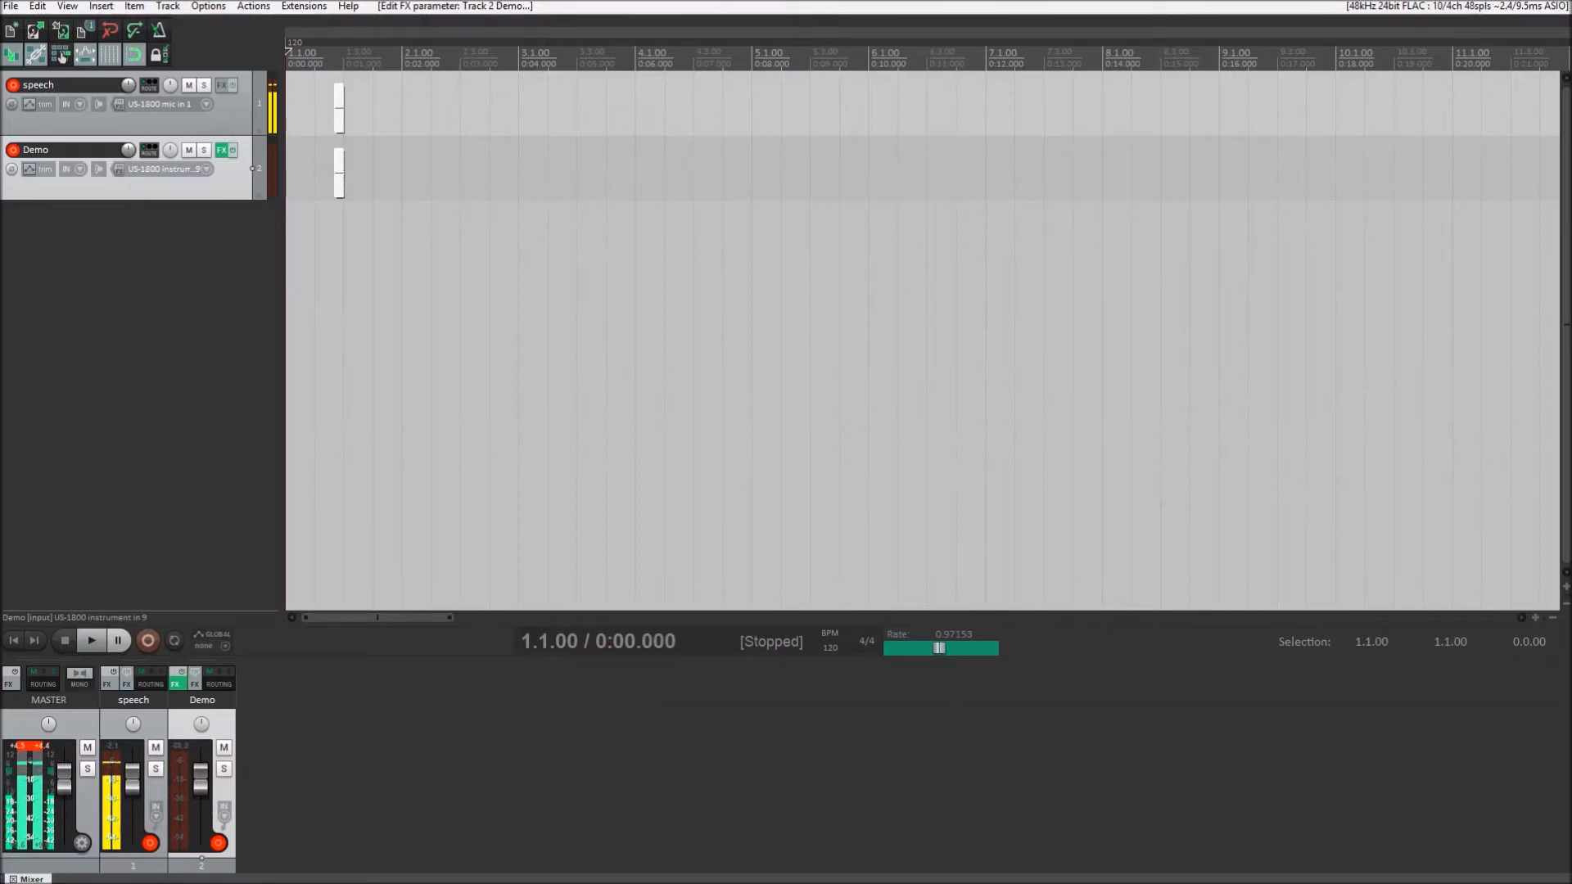
- Remove the GTR Tool Rack Stereo plugin from the Demo track's FX chain
click(221, 151)
click(1018, 62)
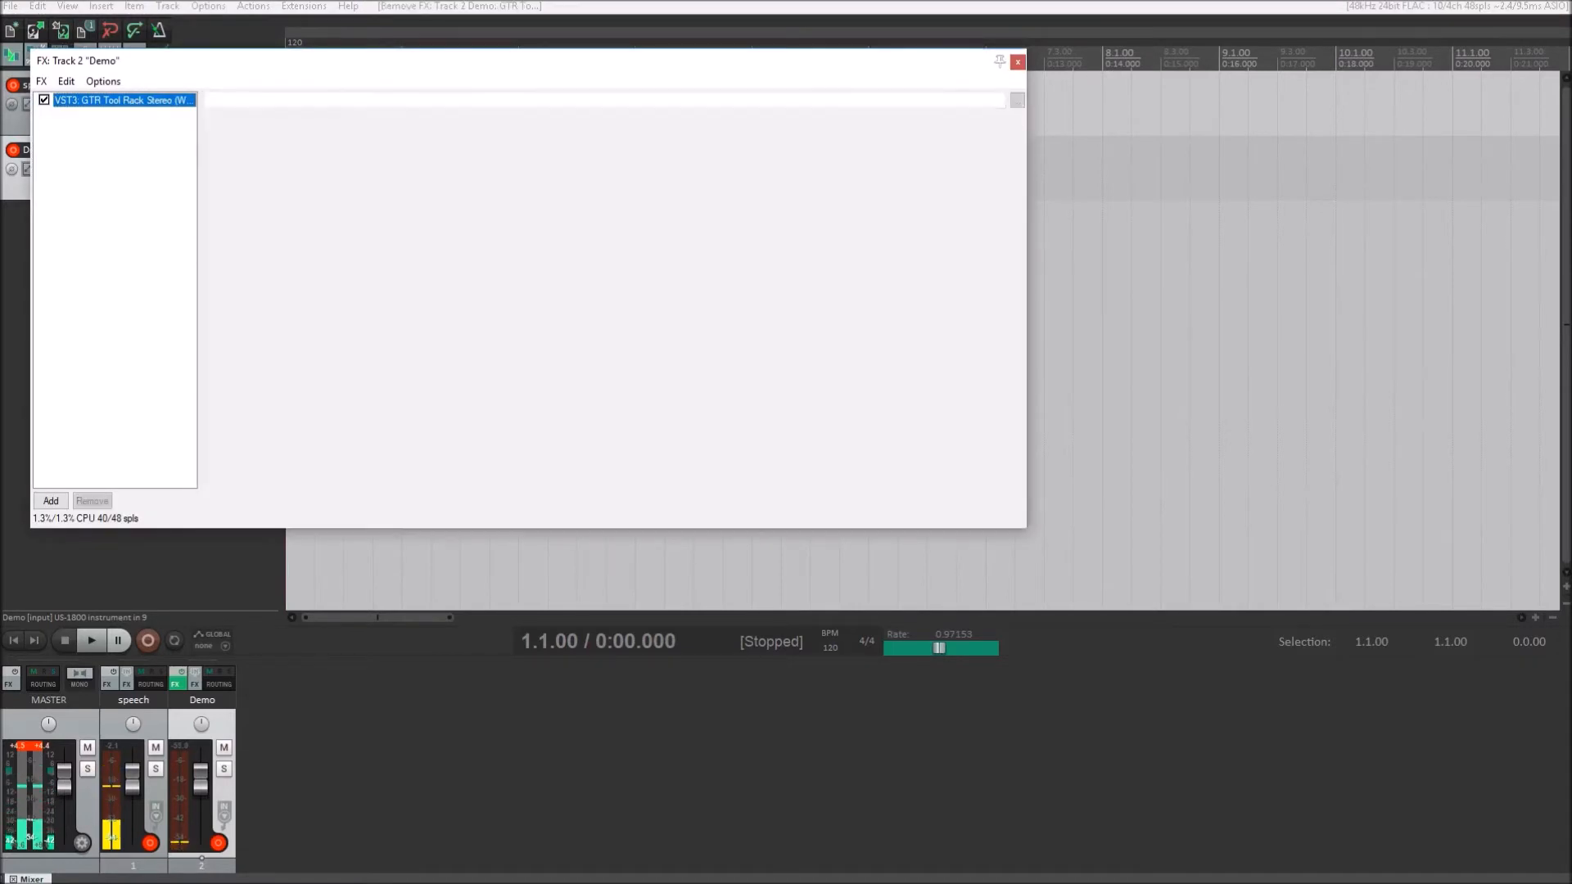
key(Delete)
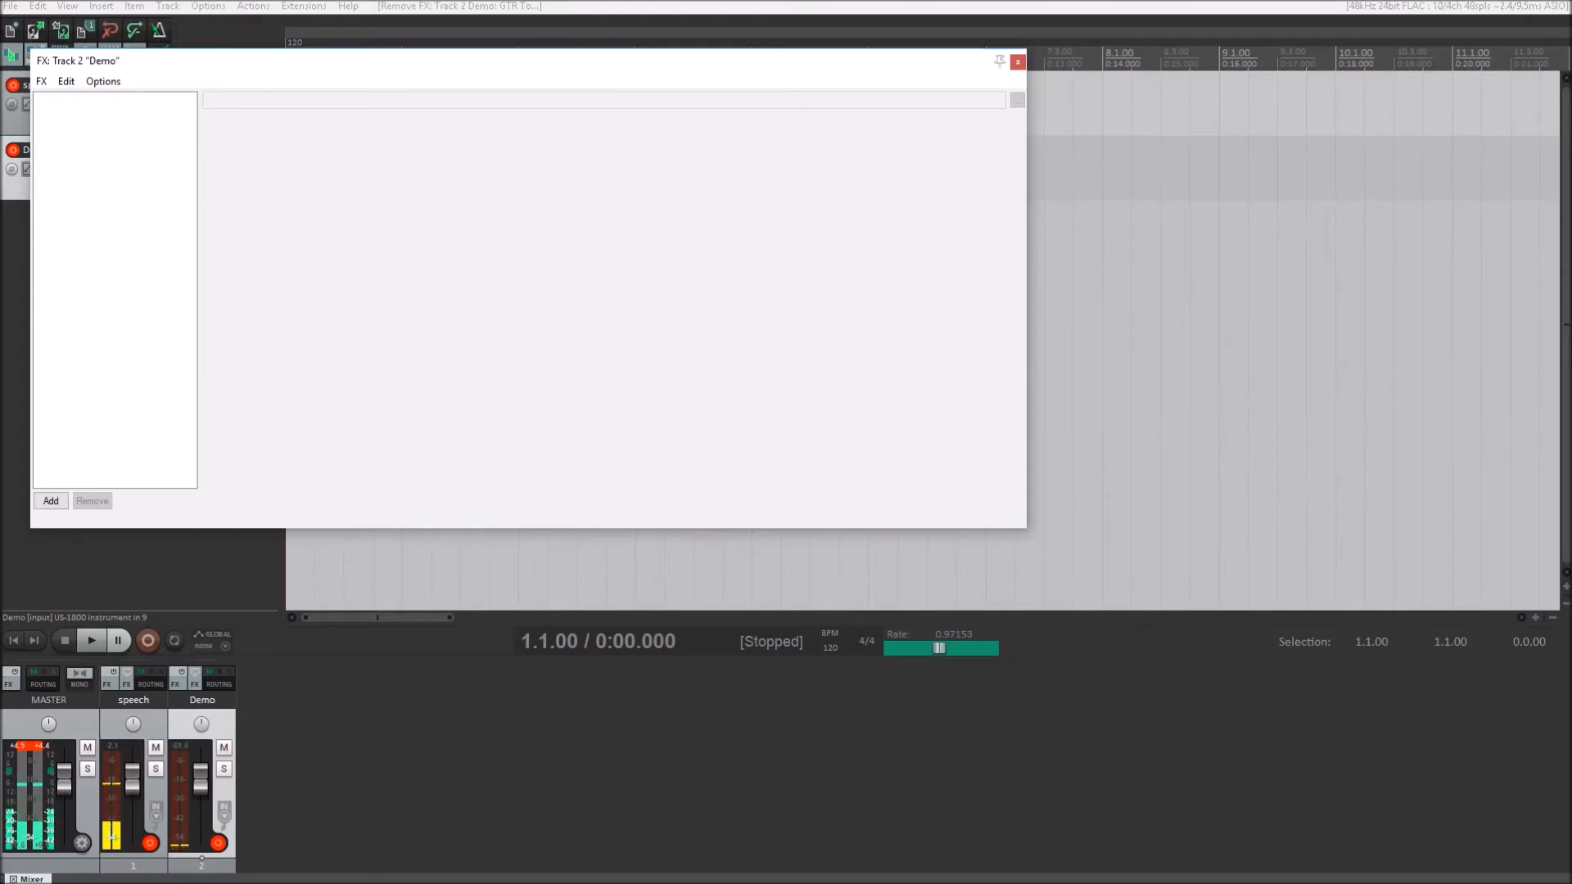
- Filter the plugin browser by "vst3 stomp" and add GTR Stomp 6 Mono/Stereo to the Demo track's FX chain
key(alt+a)
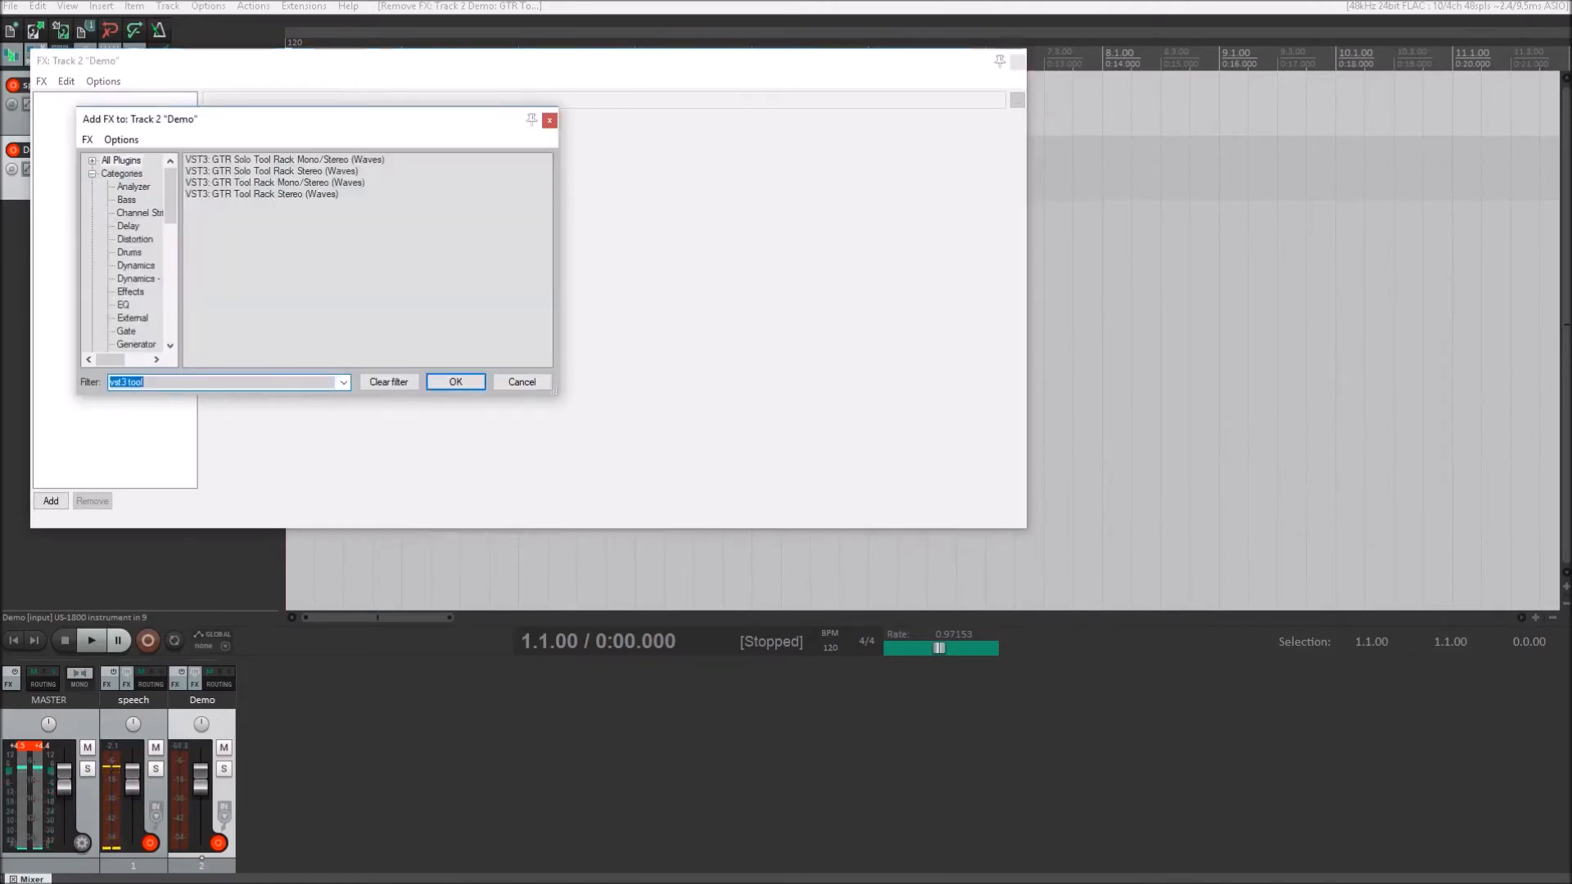
text(vst3 stomp)
key(Down)
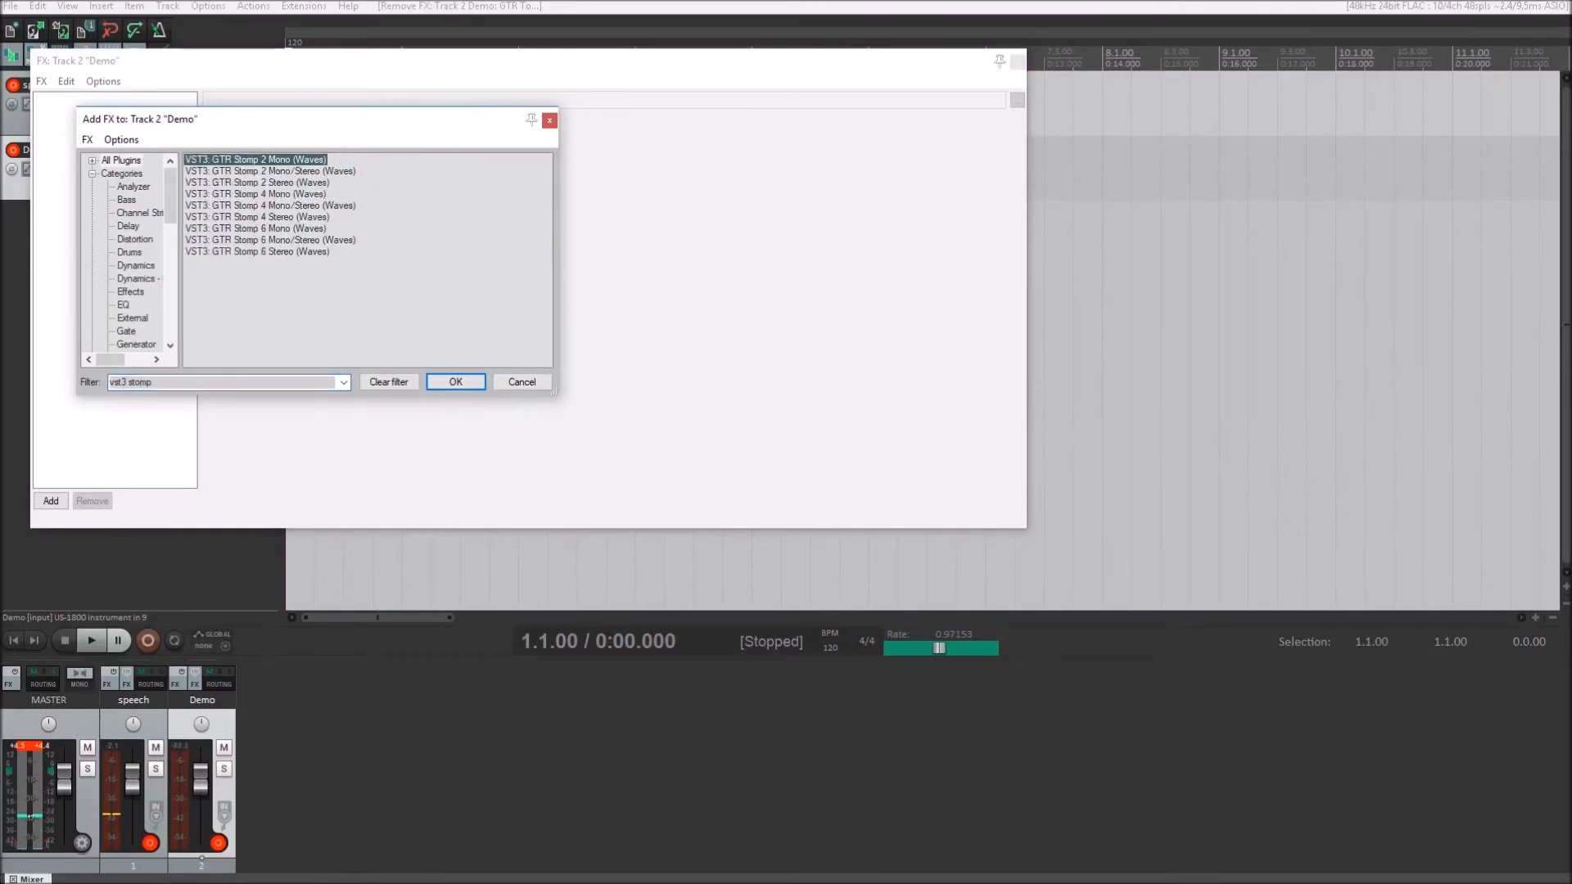
key(Down)
key(Down)
key(Down)
key(Down)
key(Down)
key(Down)
key(Down)
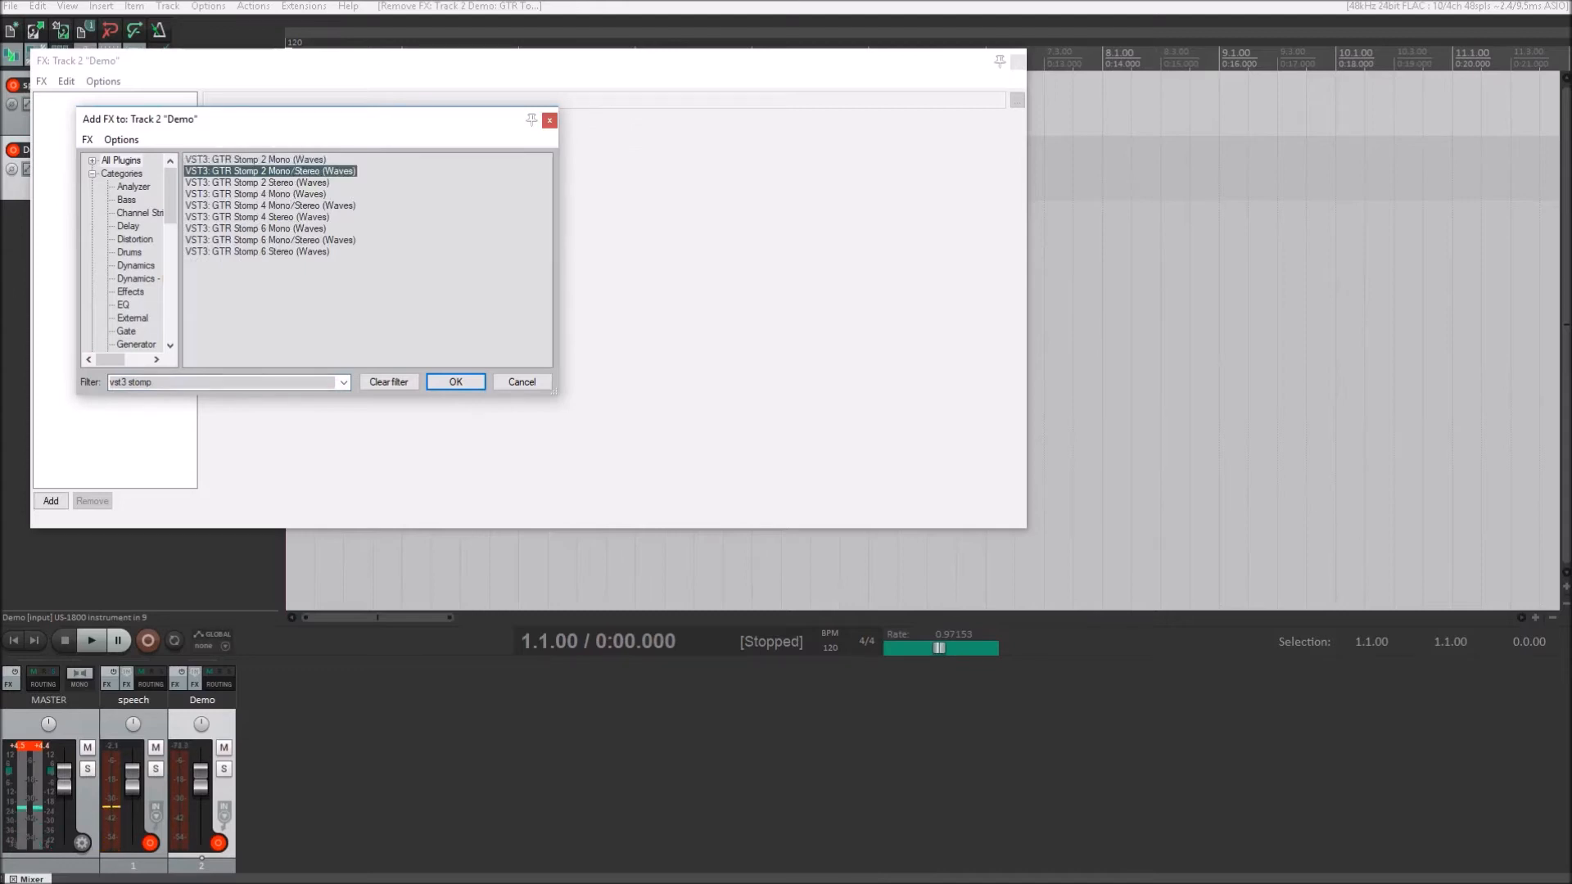
key(Down)
key(Up)
key(Down)
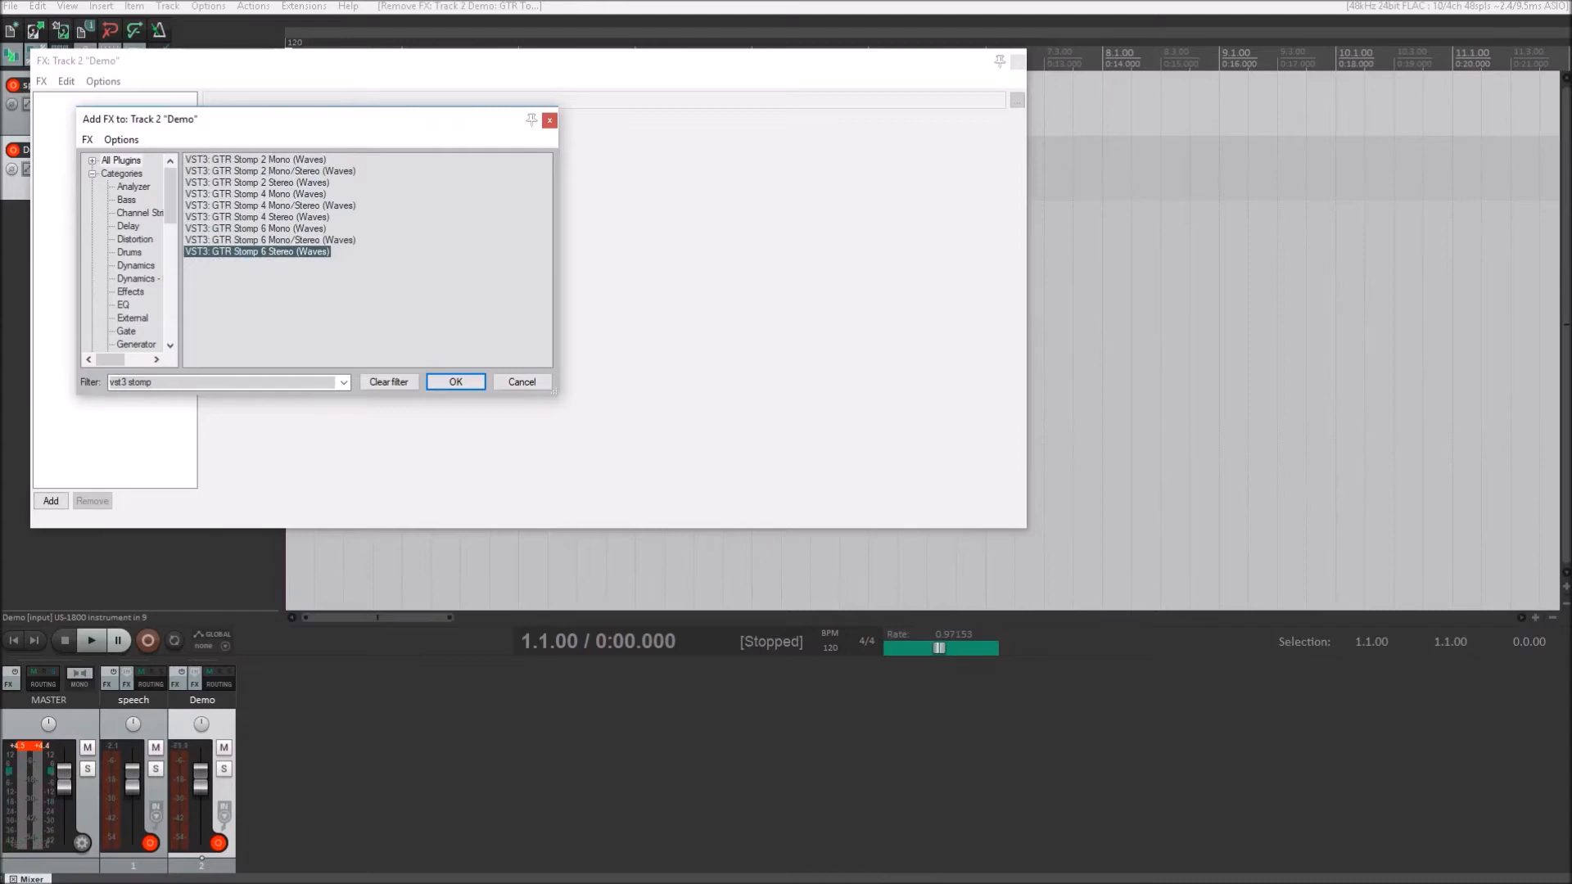
key(Up)
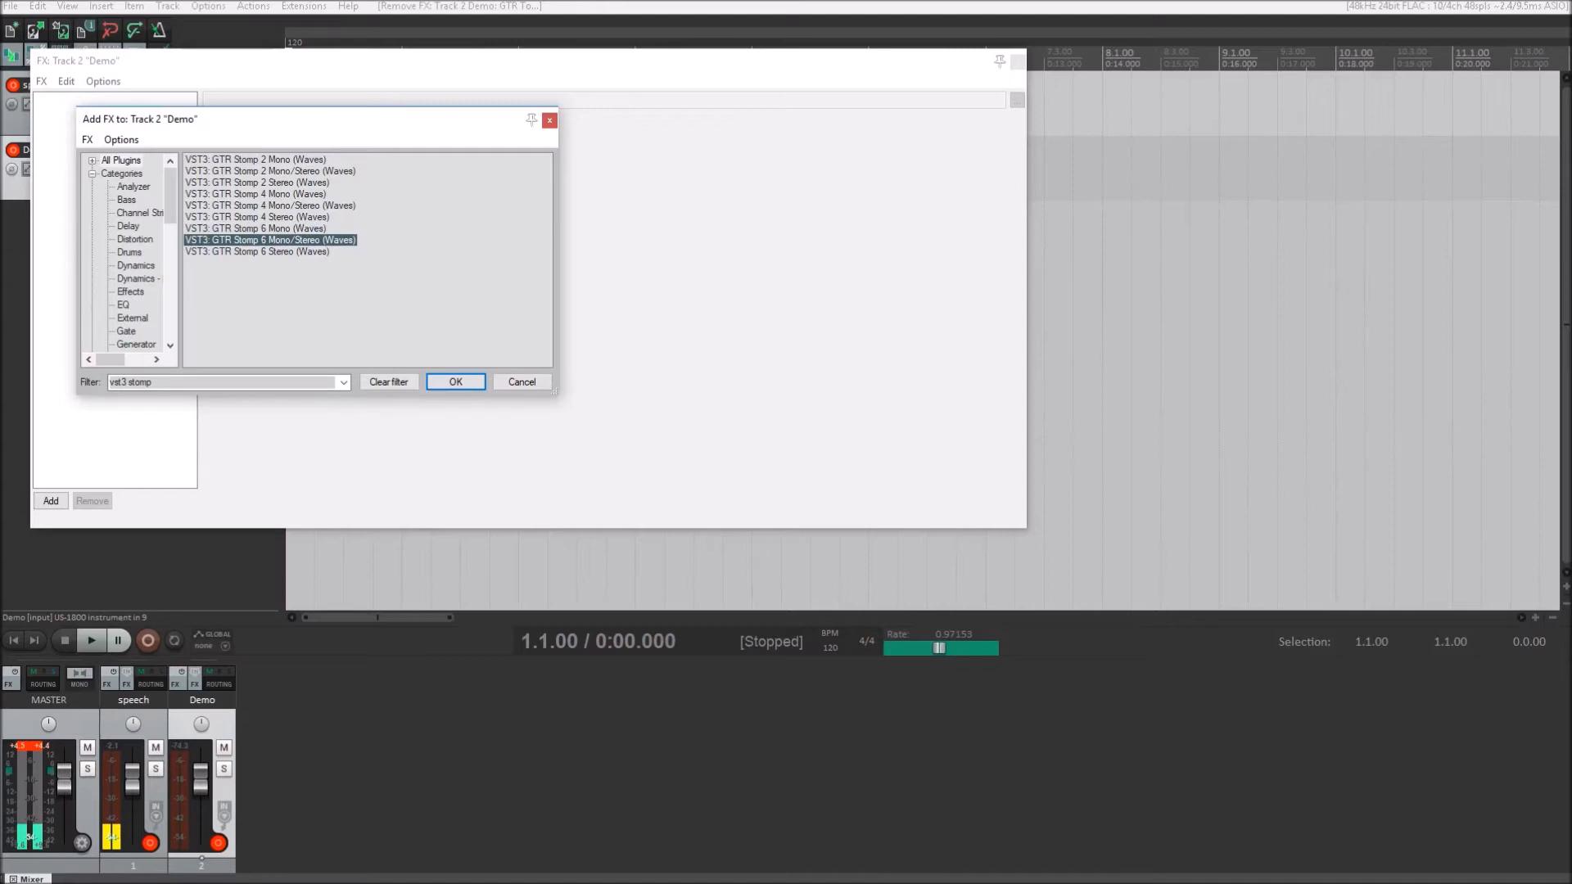
key(Return)
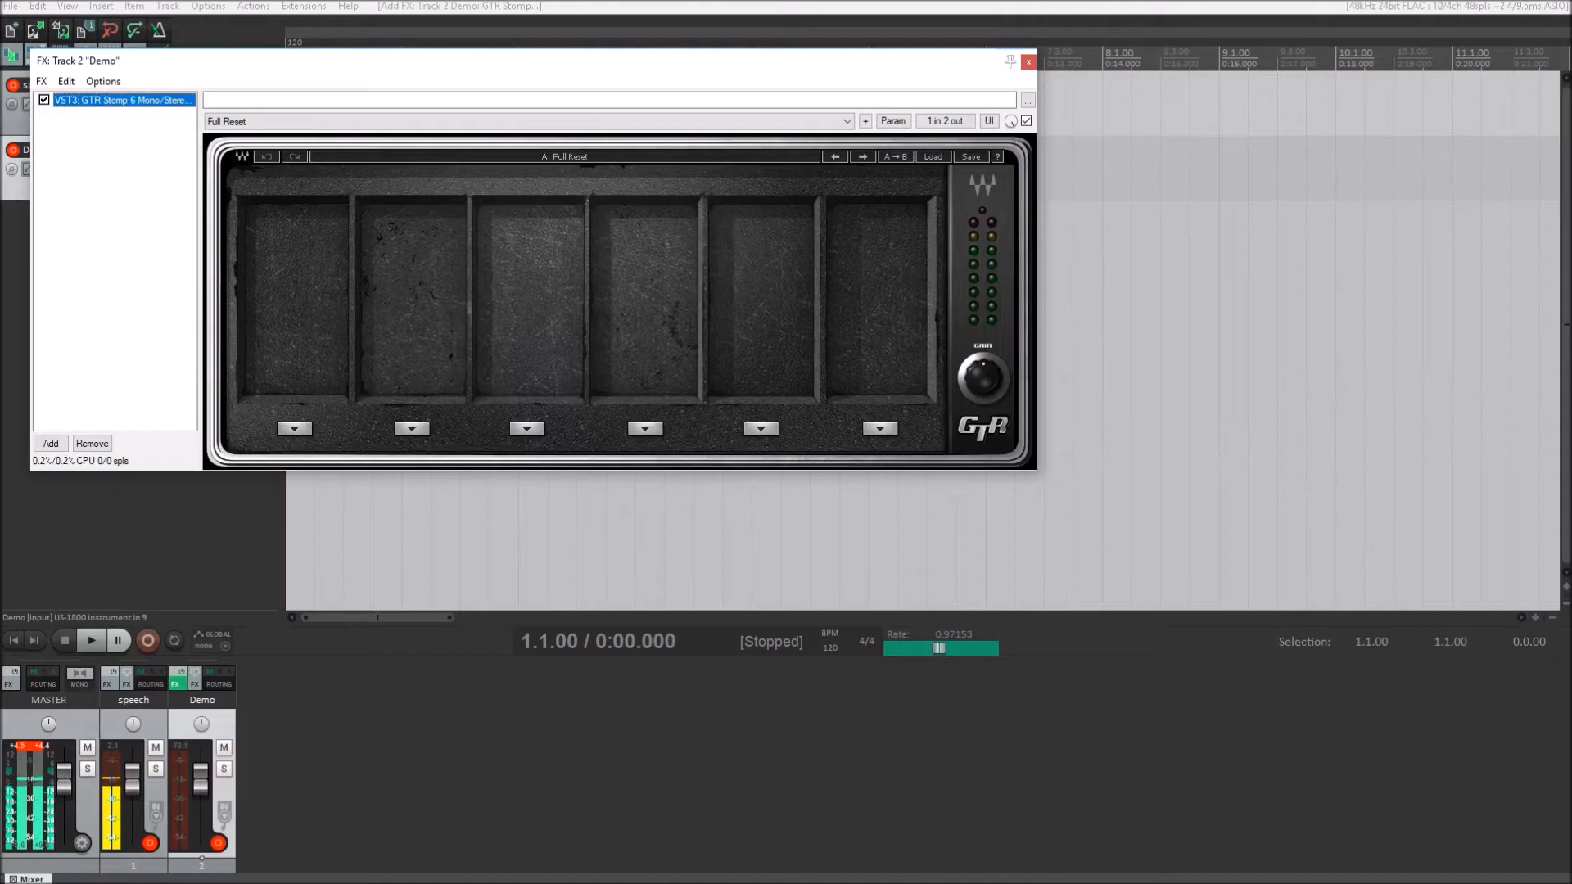
- Step through the GTR Stomp 6 presets from Full Reset past ReadyToRock to AllSet
click(609, 100)
key(Tab)
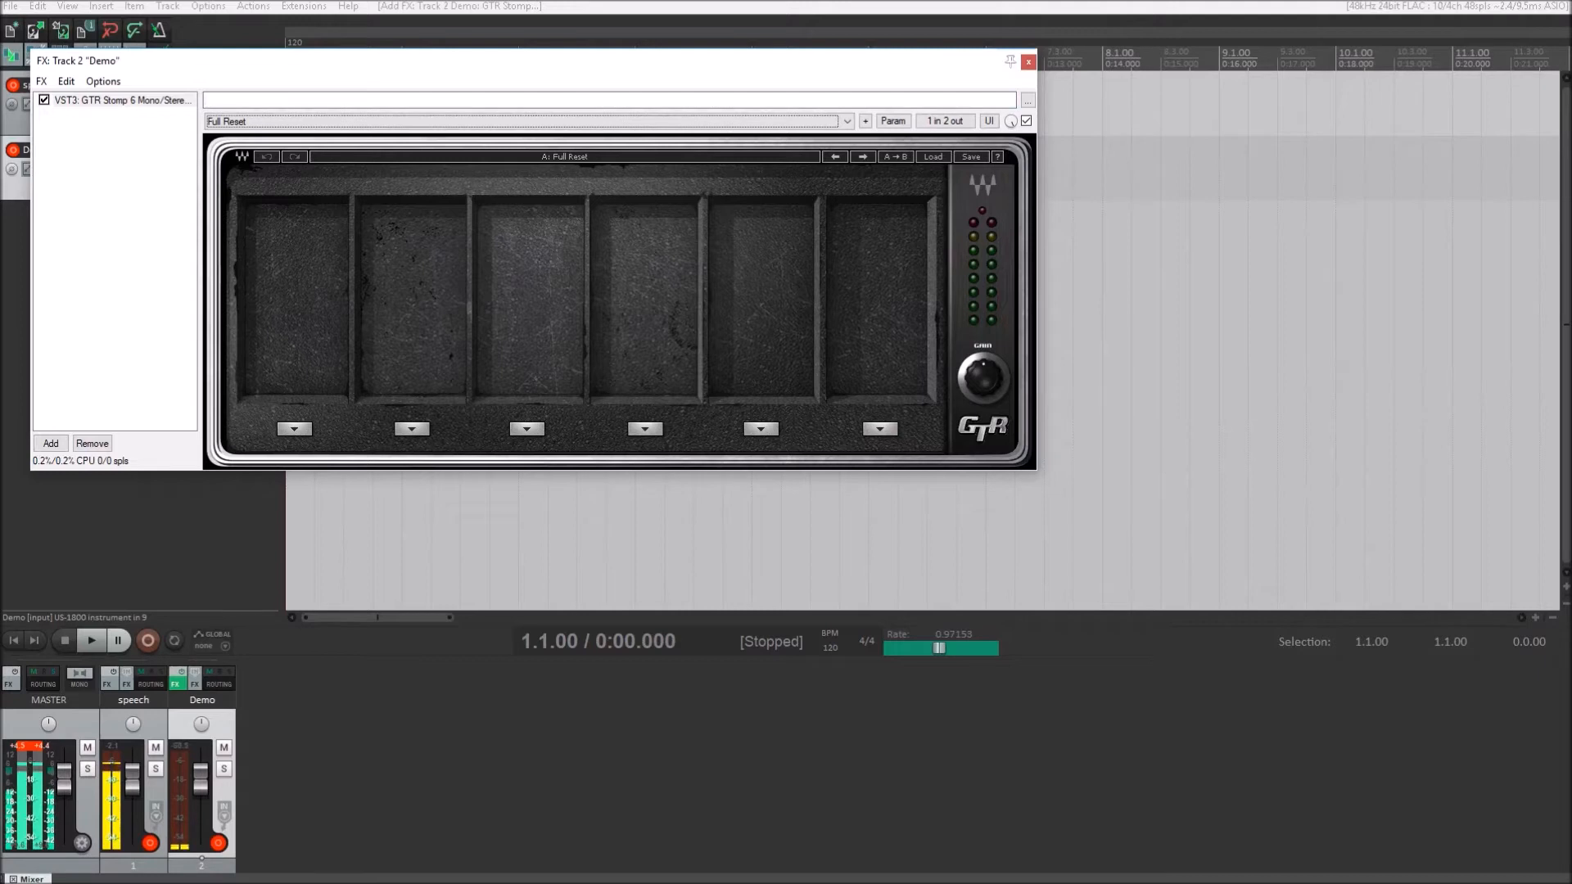
key(Down)
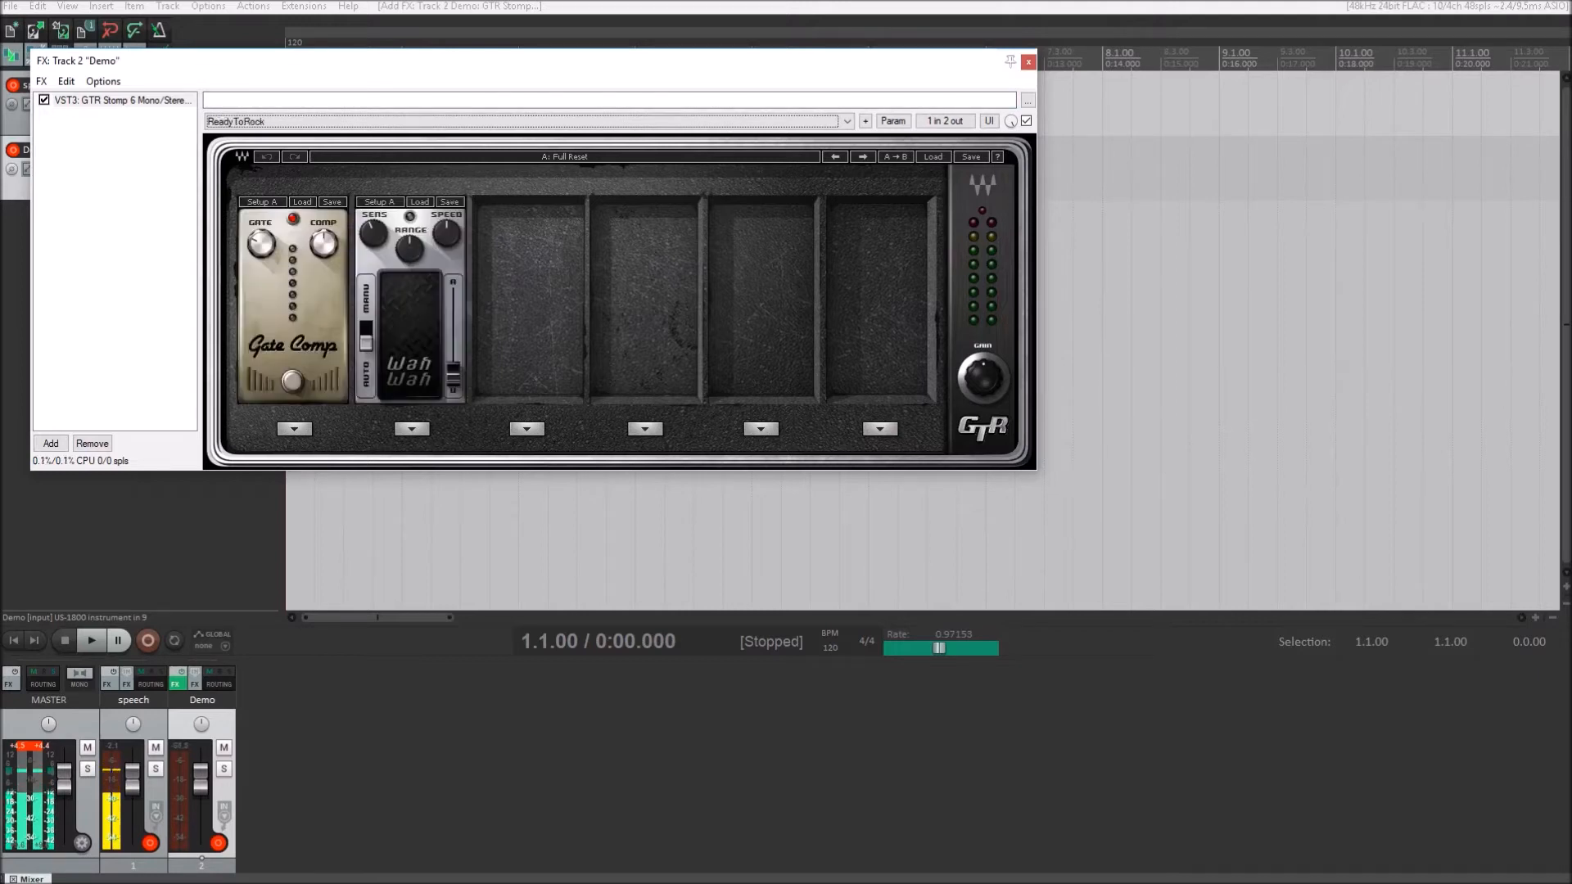
key(Down)
key(Down)
key(Down)
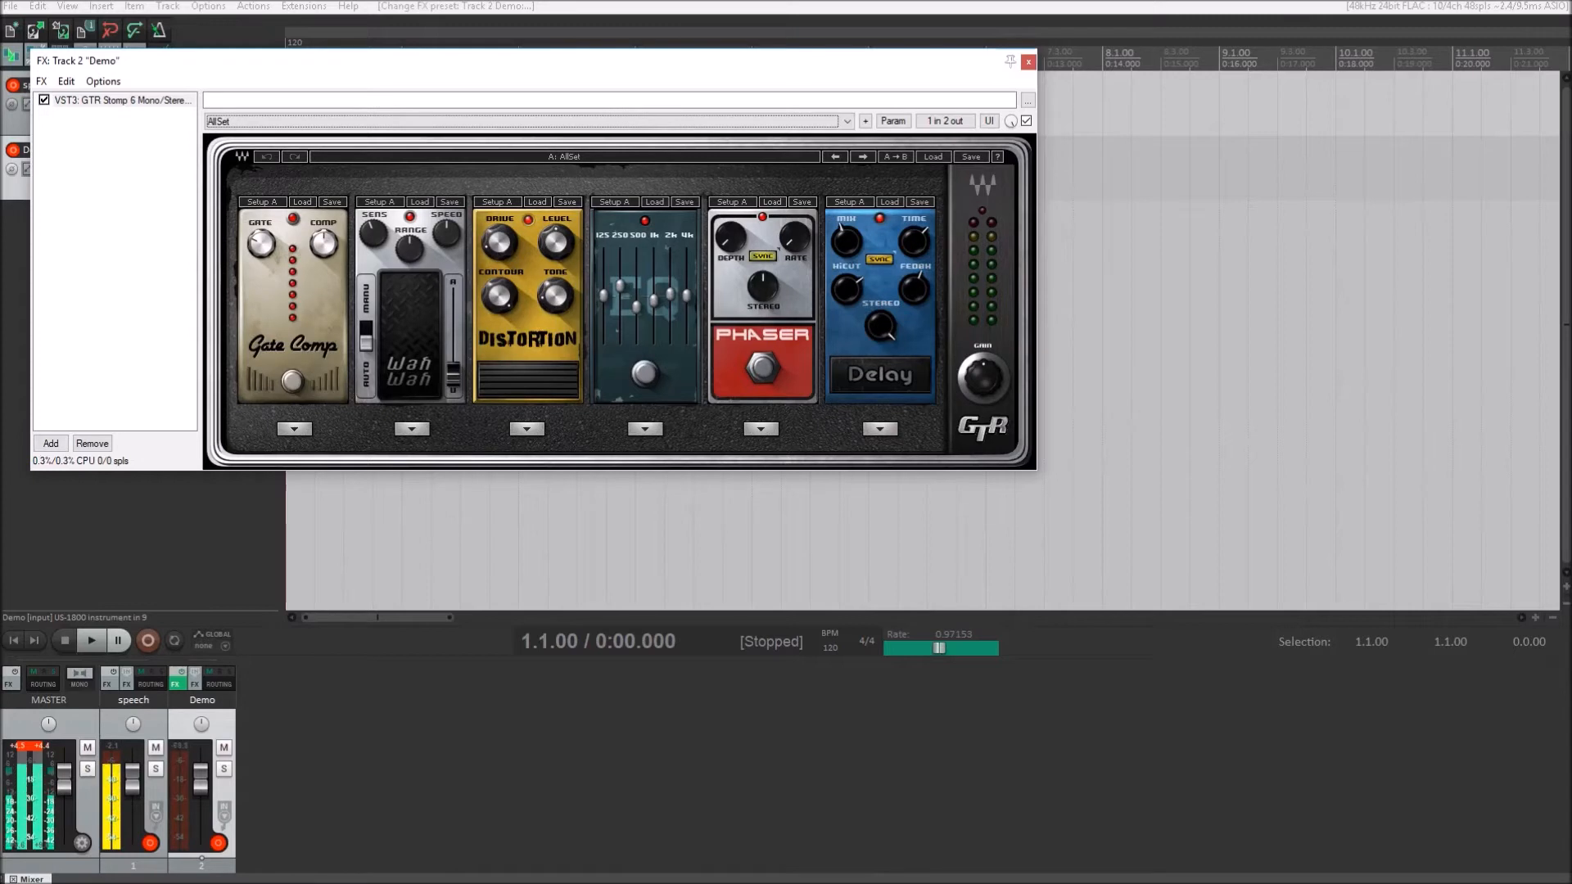
- Audition the GTR Stomp 6 presets IntroDelay, LongerDelay, CaveBlues, SpaceEko and LowPhaser, ending on AncientPhuzz
key(Down)
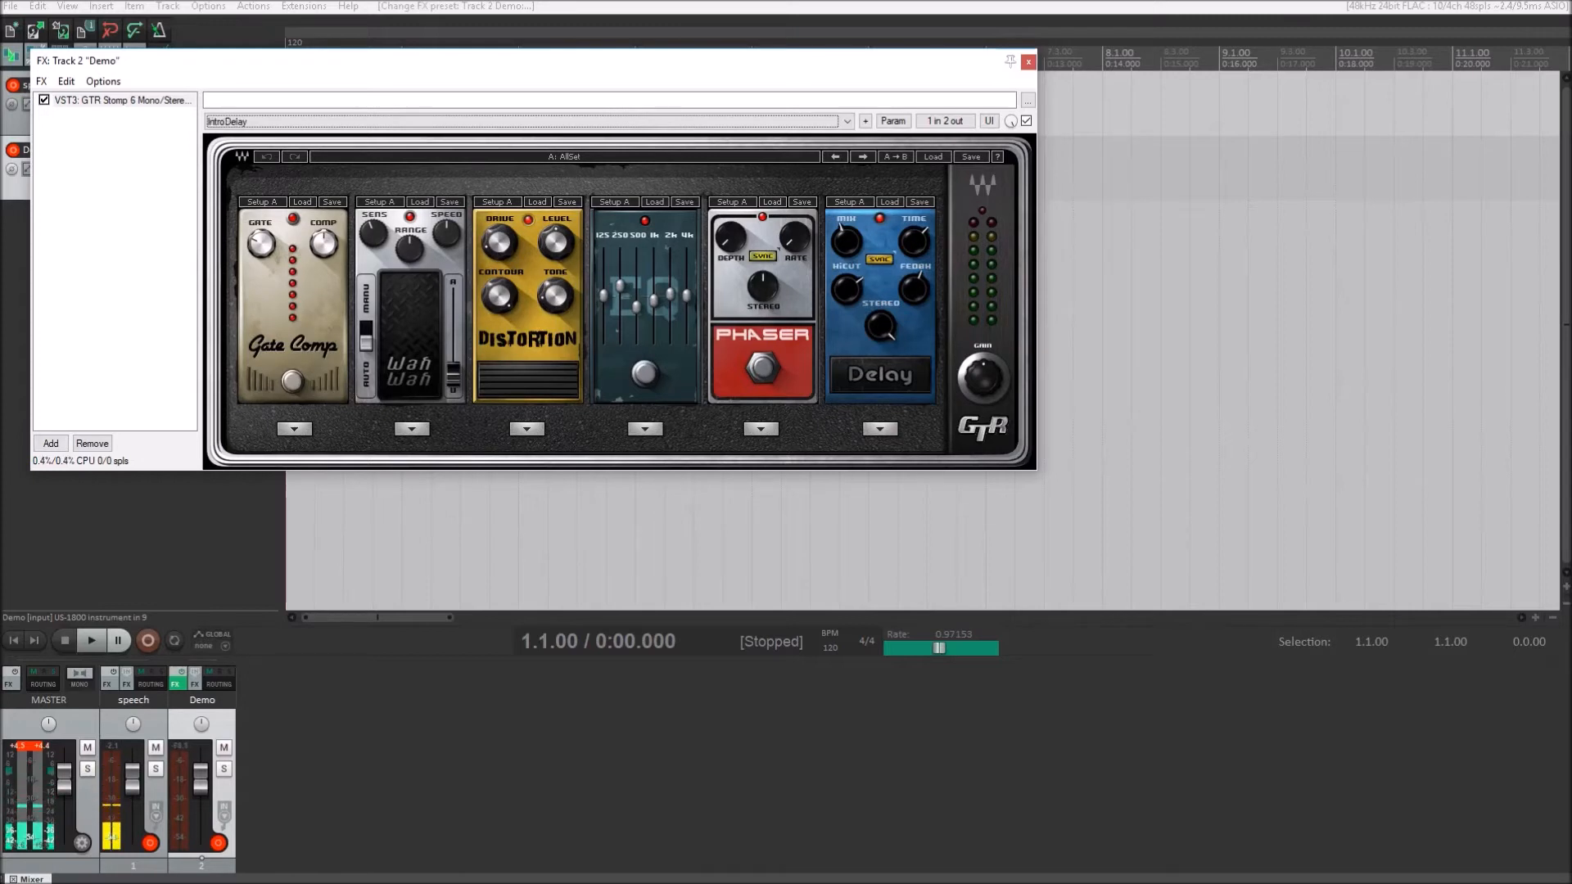
key(Down)
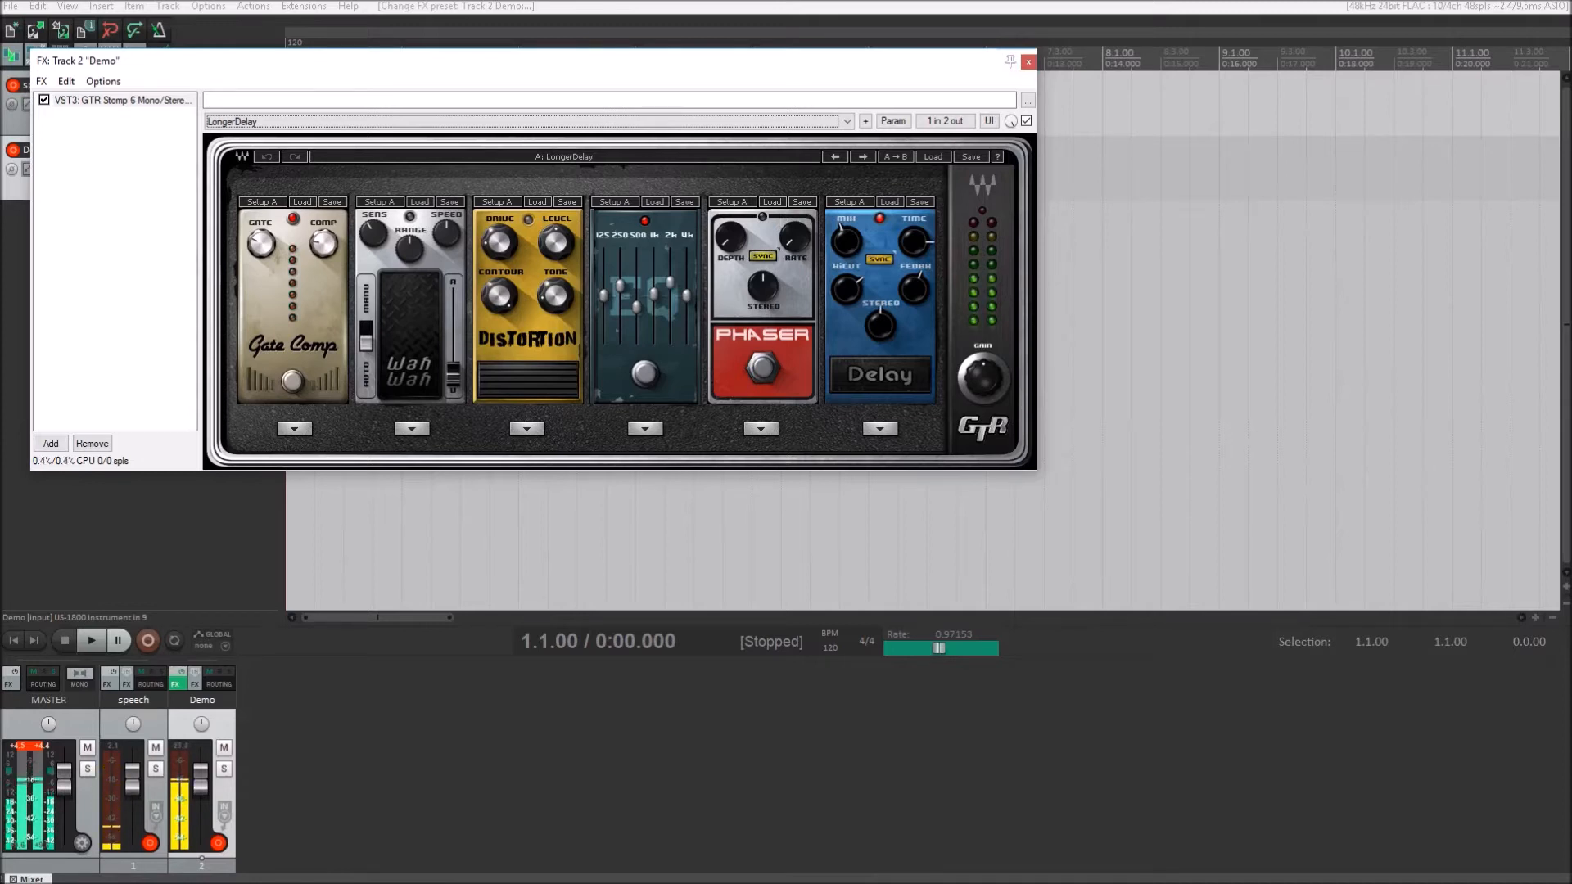
key(Down)
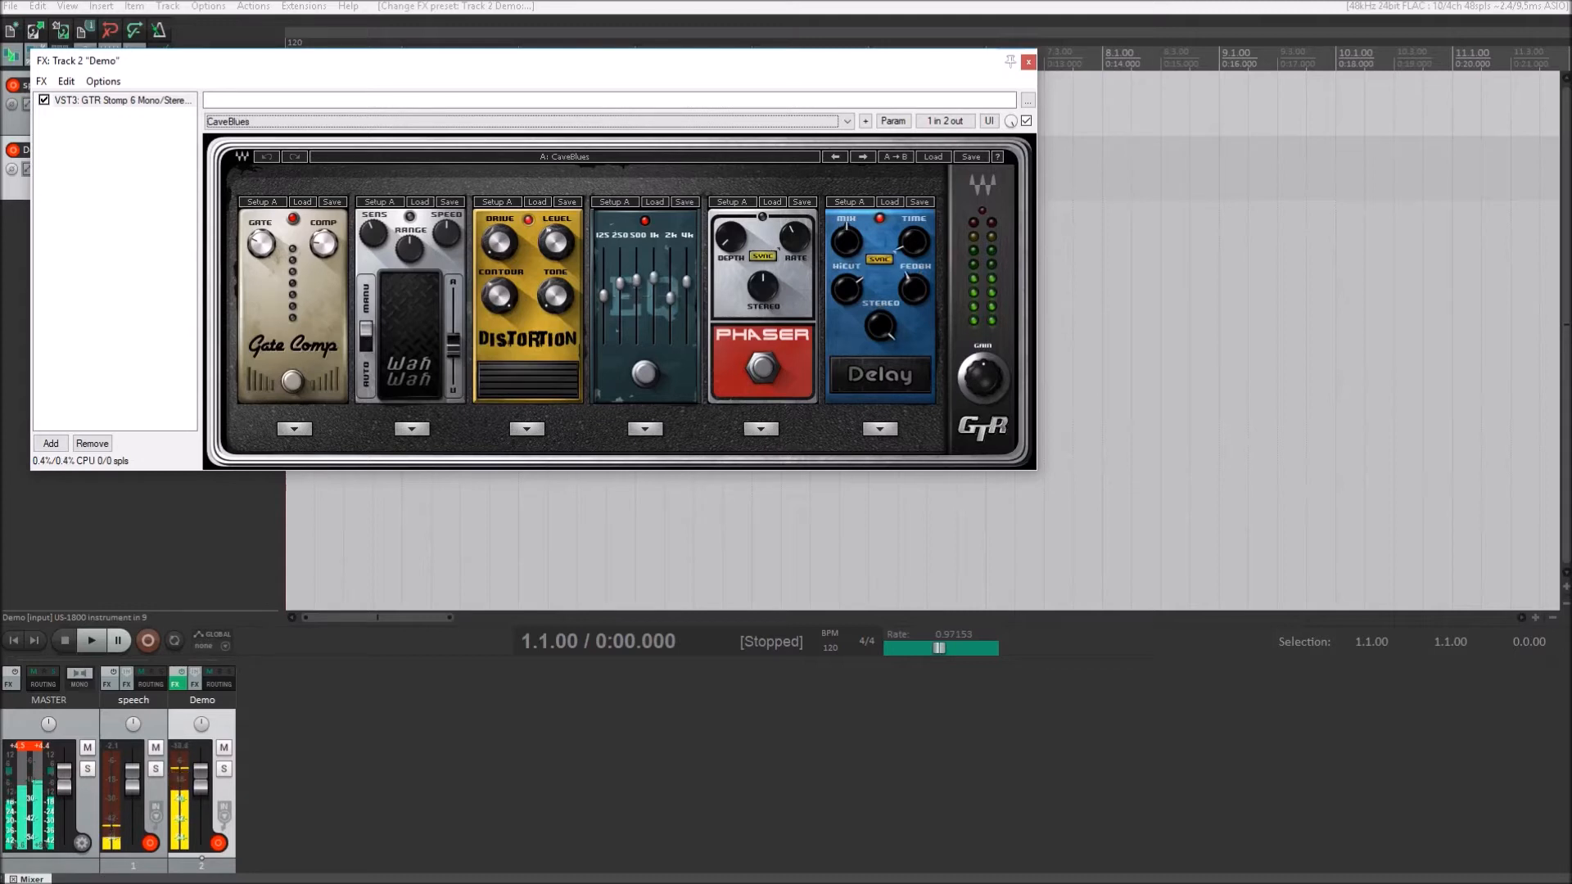
key(Down)
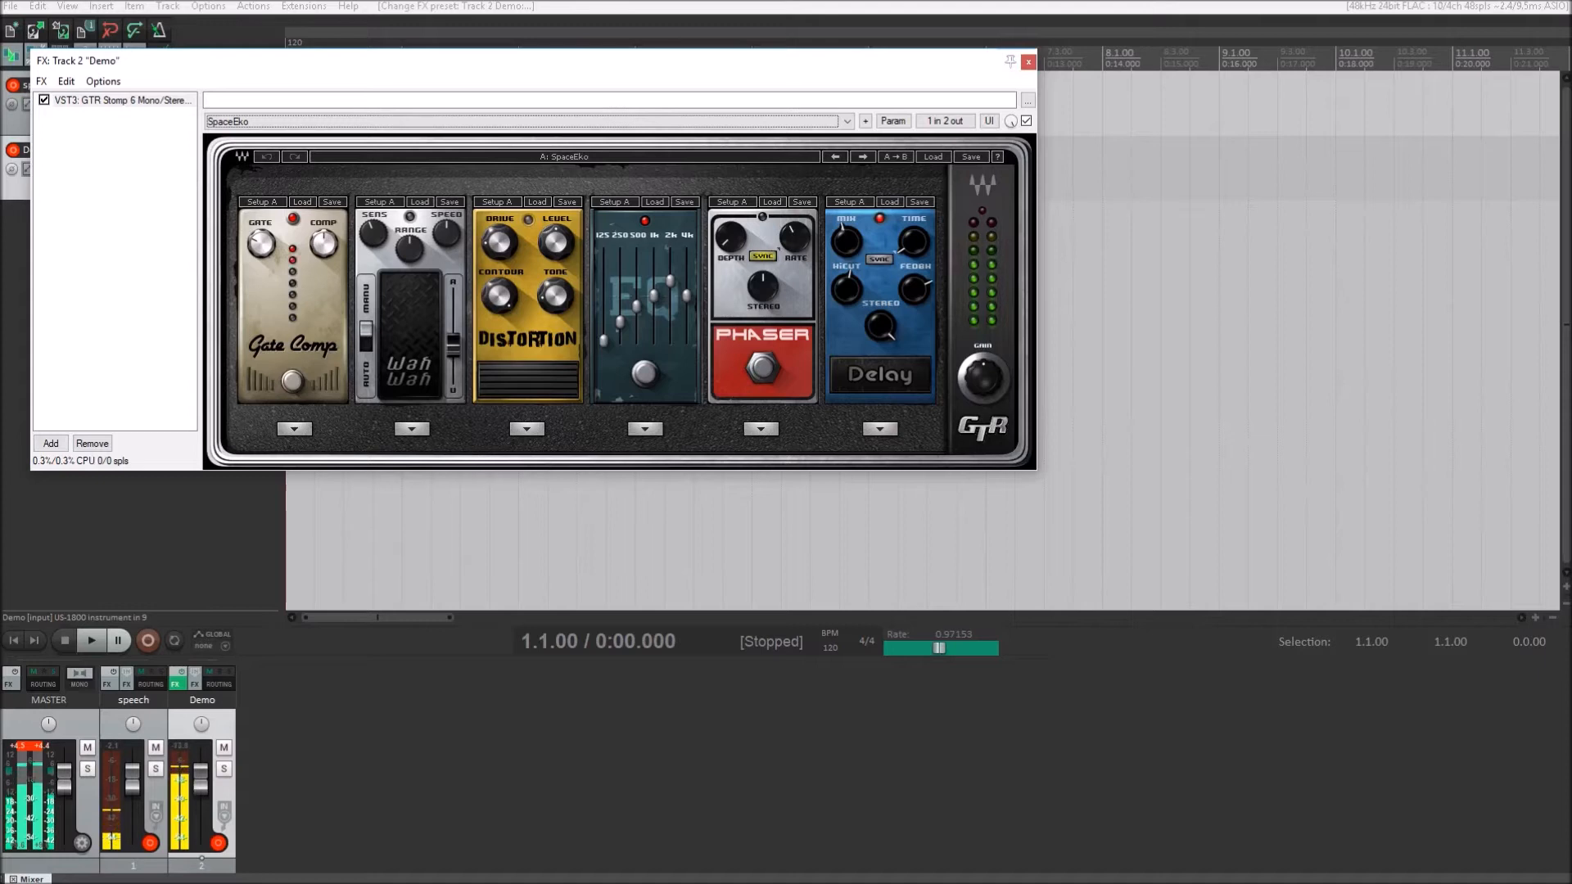
key(Down)
key(Down)
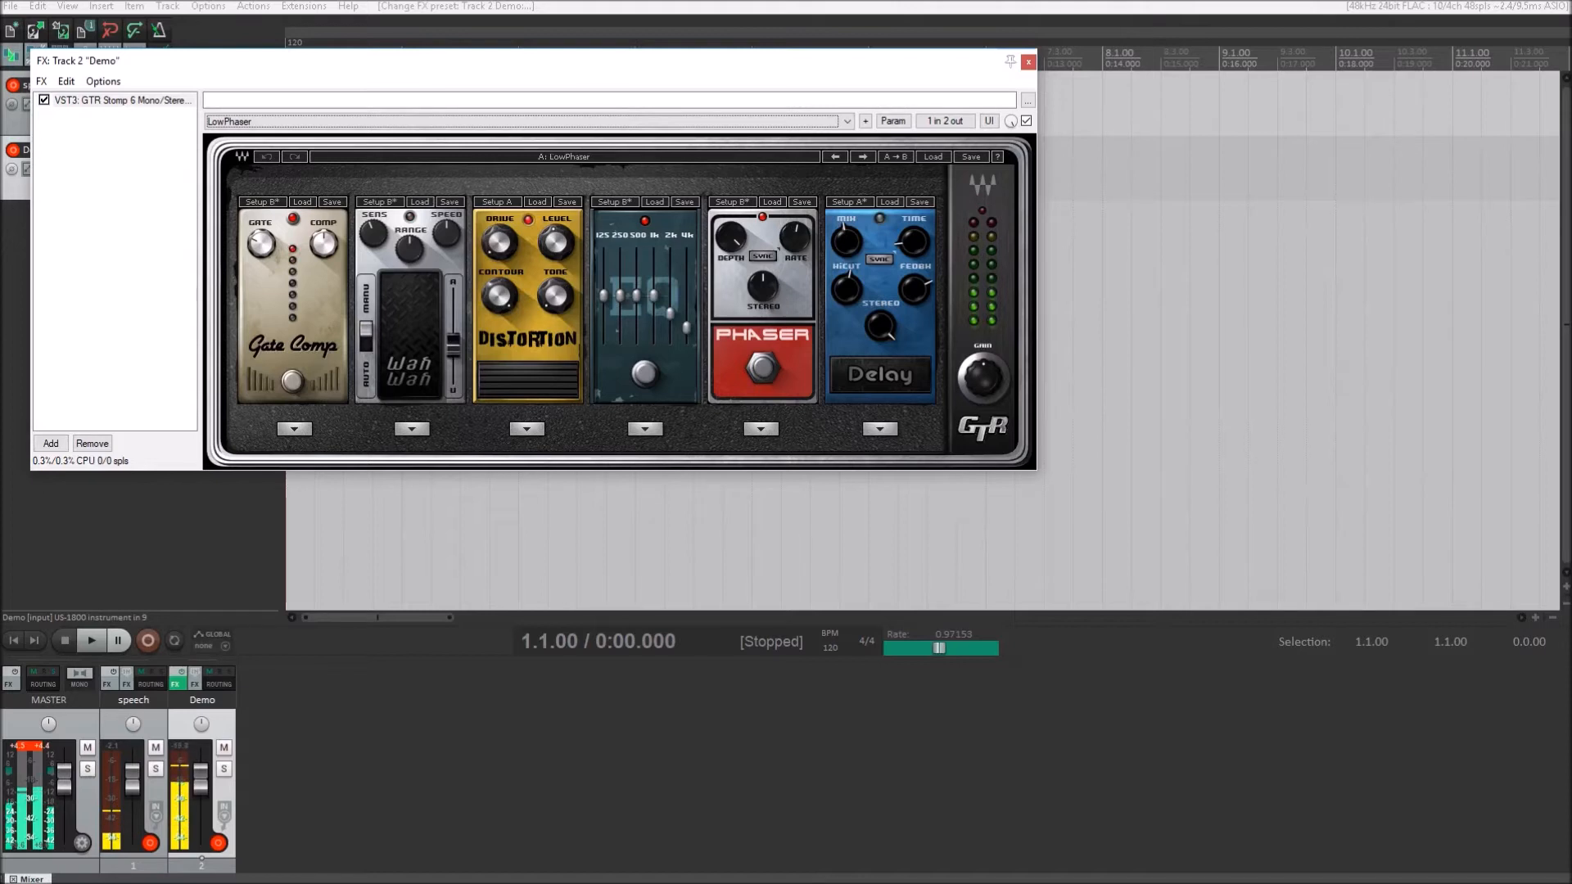
key(Down)
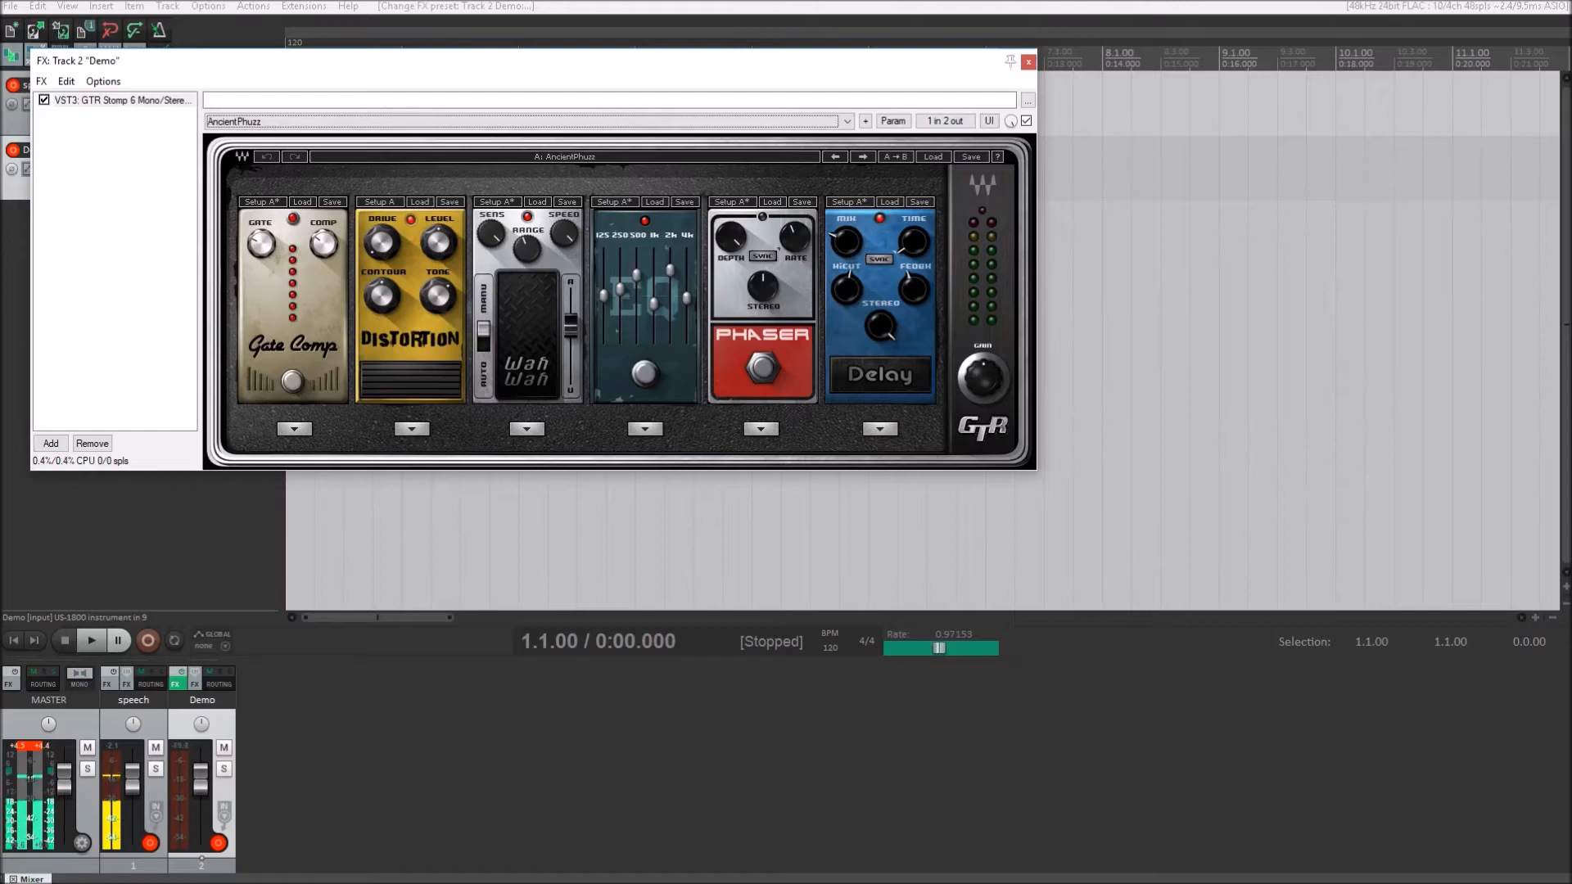
- Remove the GTR Stomp 6 Mono/Stereo plugin from the Demo track's FX chain
key(Escape)
key(f)
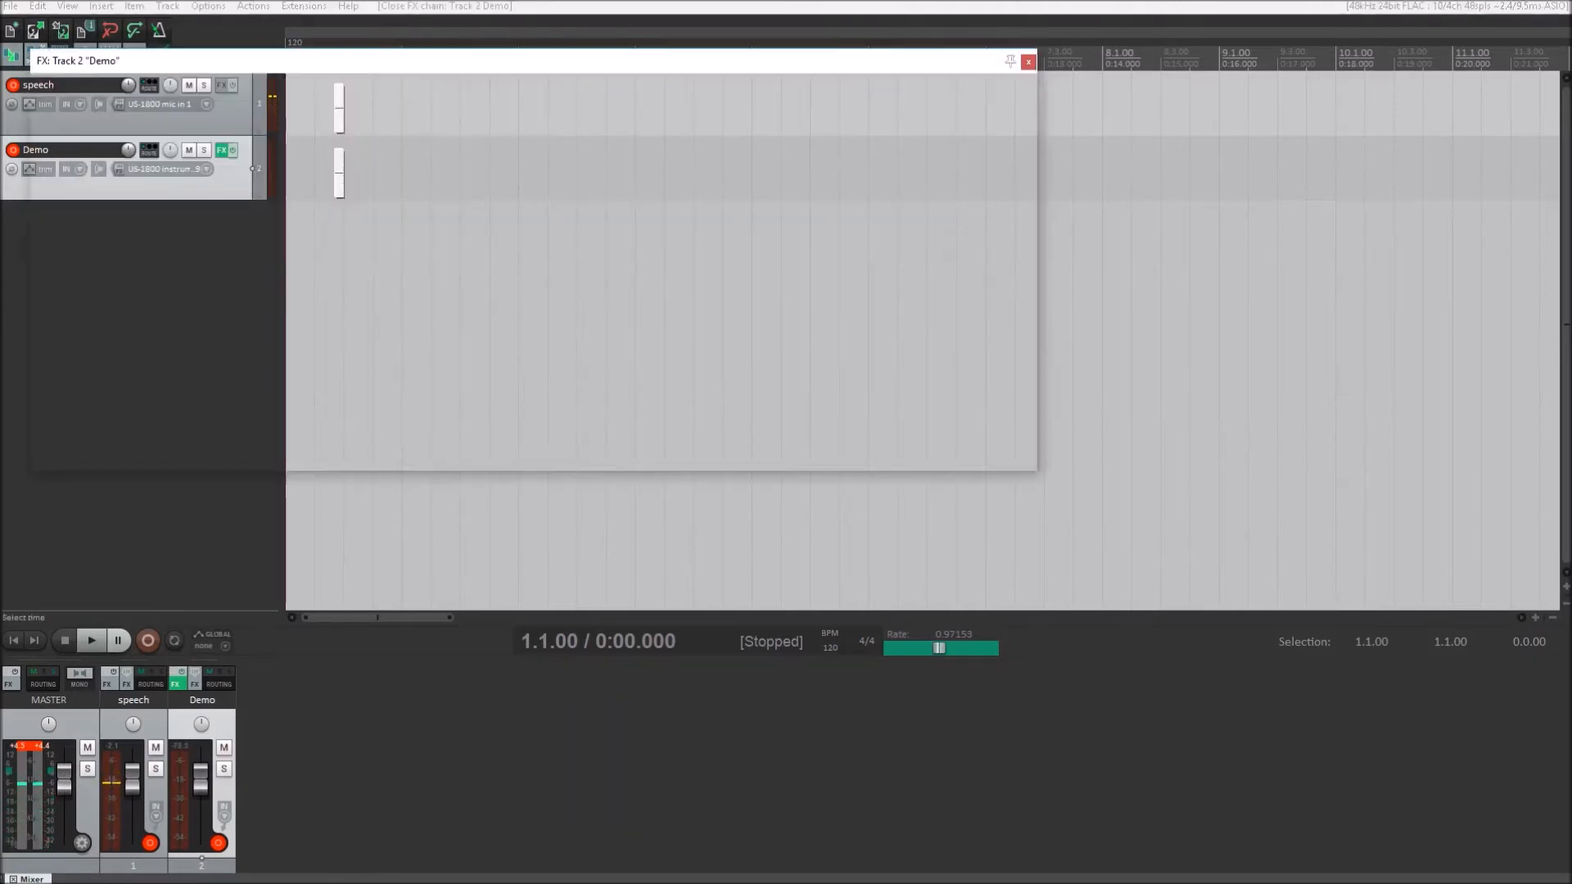
key(Delete)
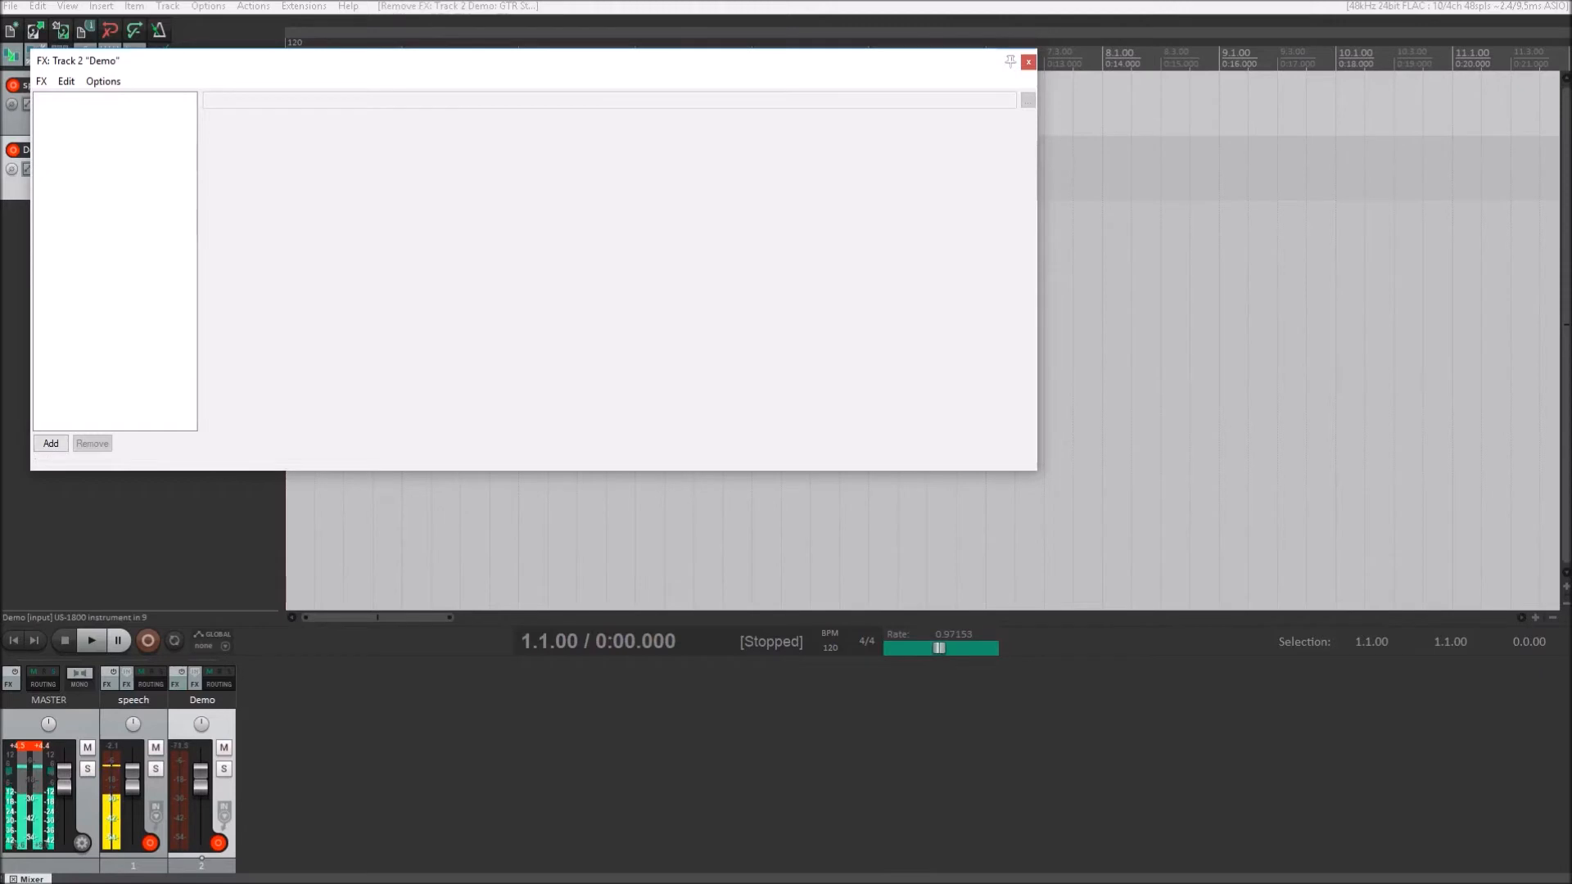
- Filter the plugin browser by "vst3 gtr amp" and add GTR Amp Mono/Stereo to the Demo track's FX chain
key(Insert)
text(vs)
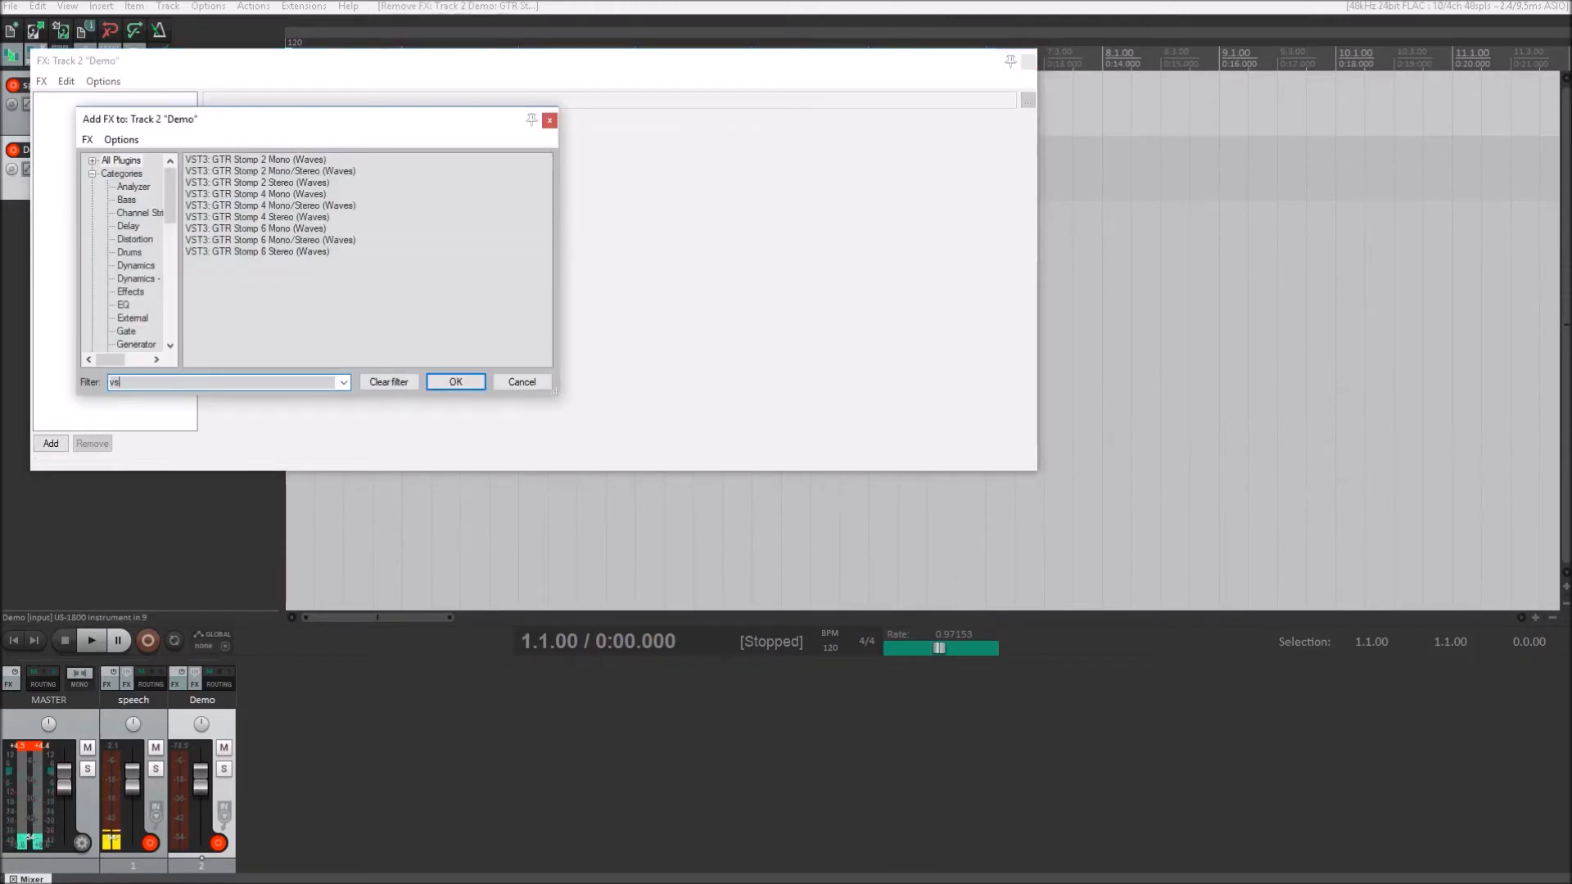
text(t3 gtr amp)
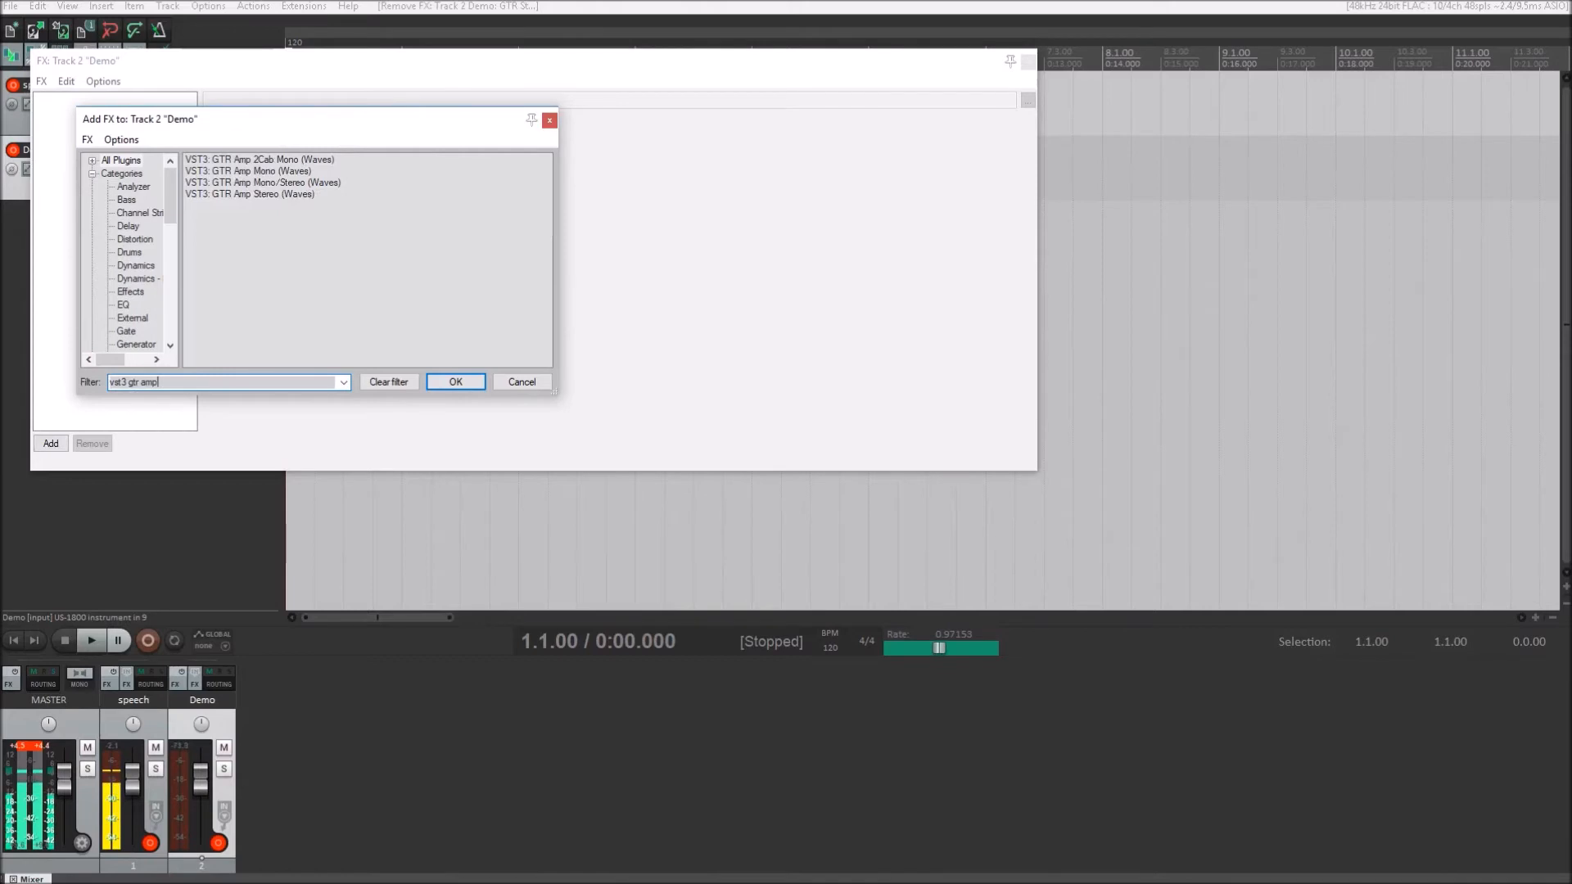
key(Down)
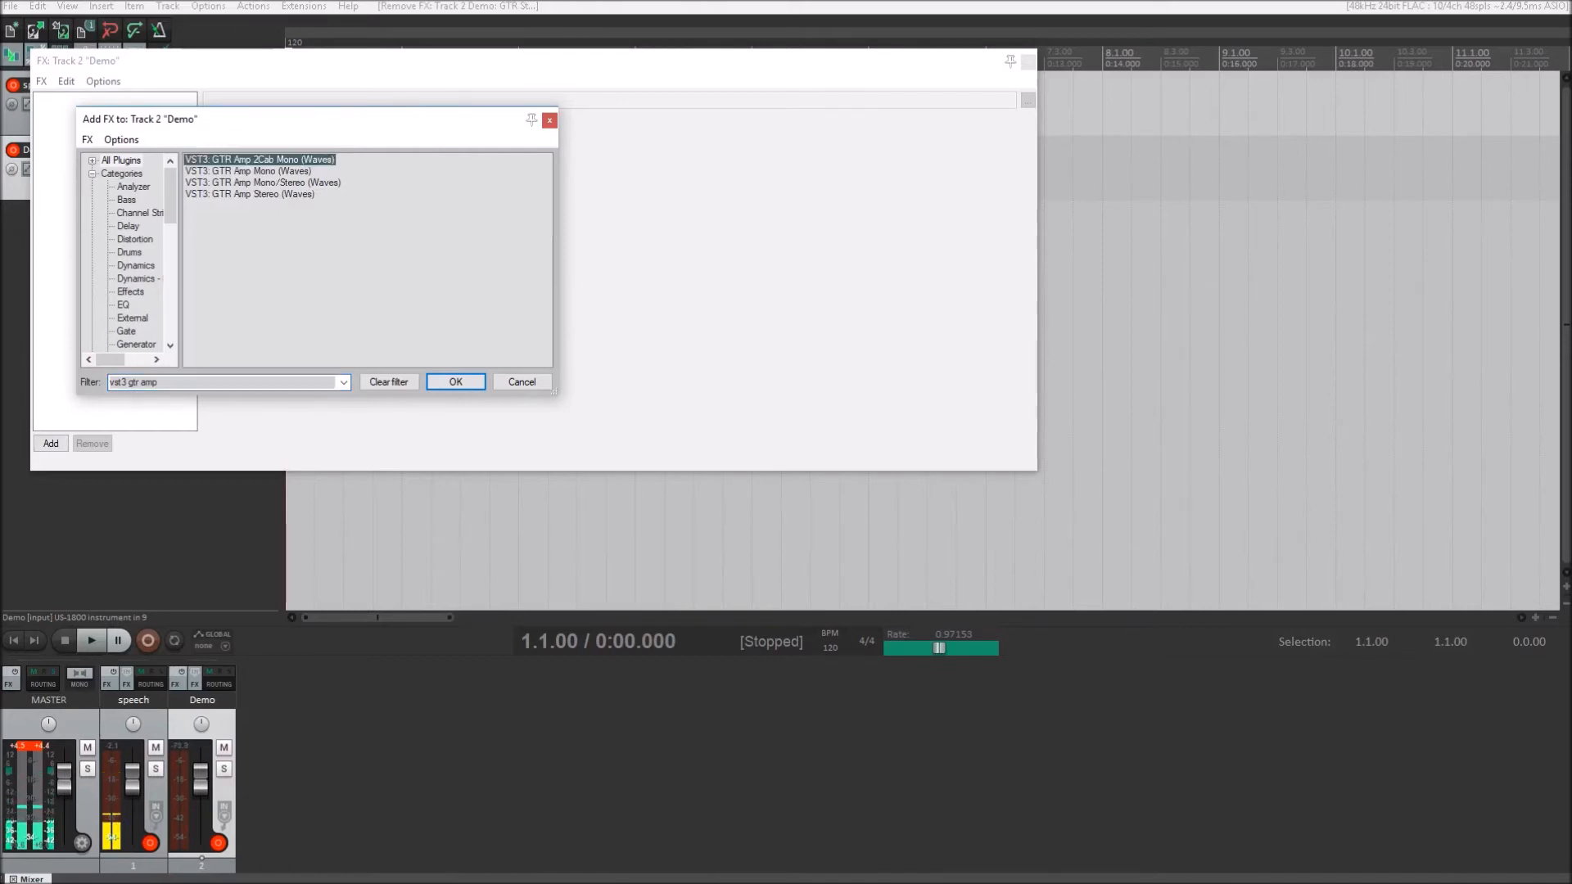
key(Down)
key(Down)
key(Down)
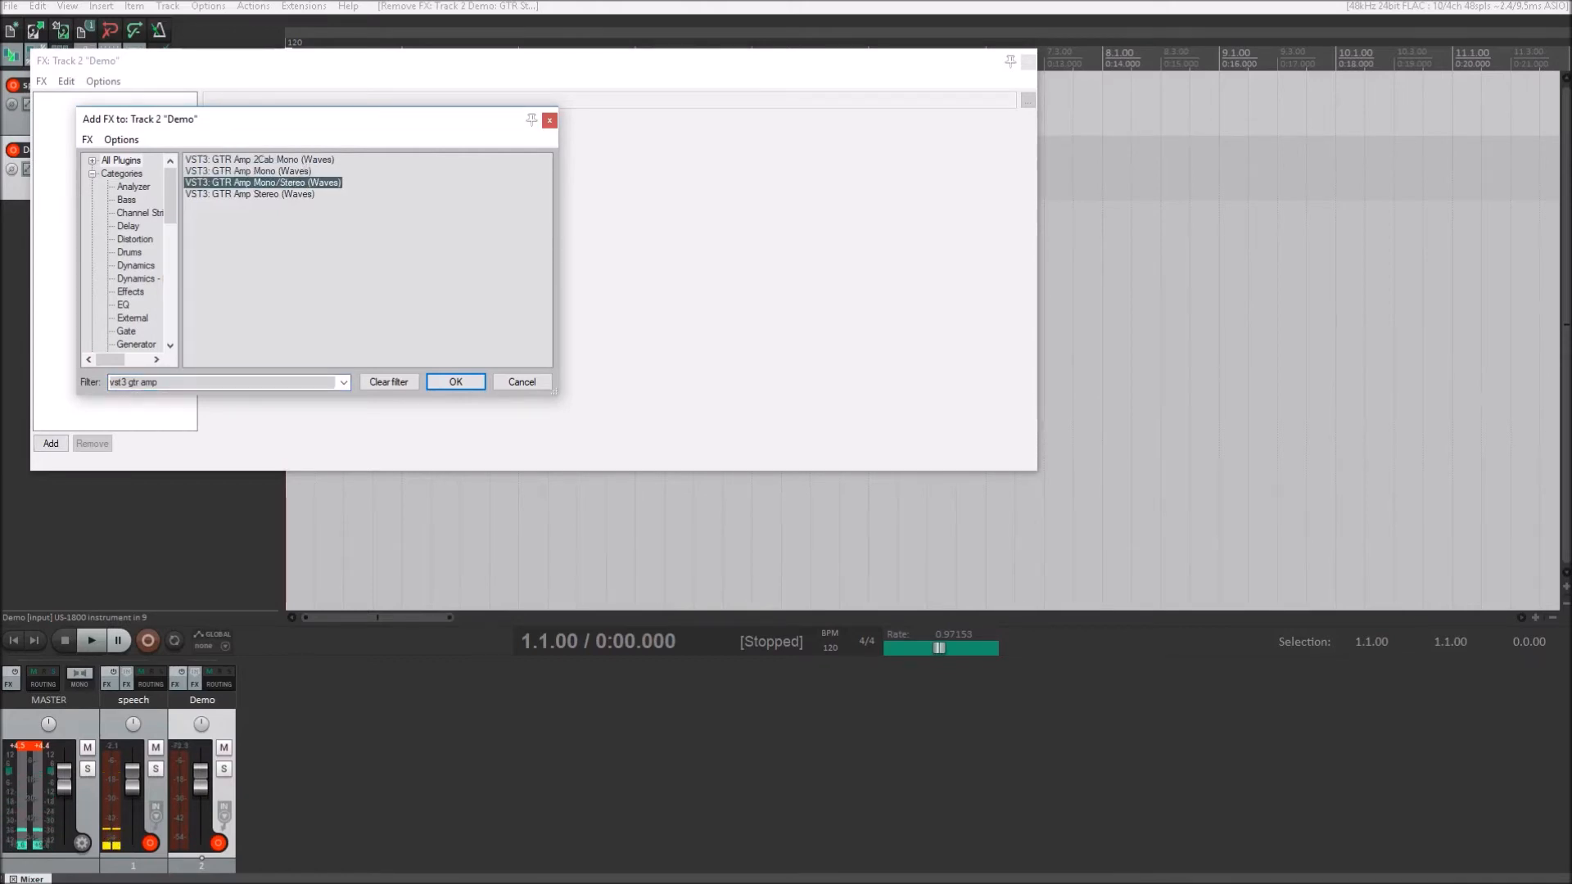
key(Up)
key(Return)
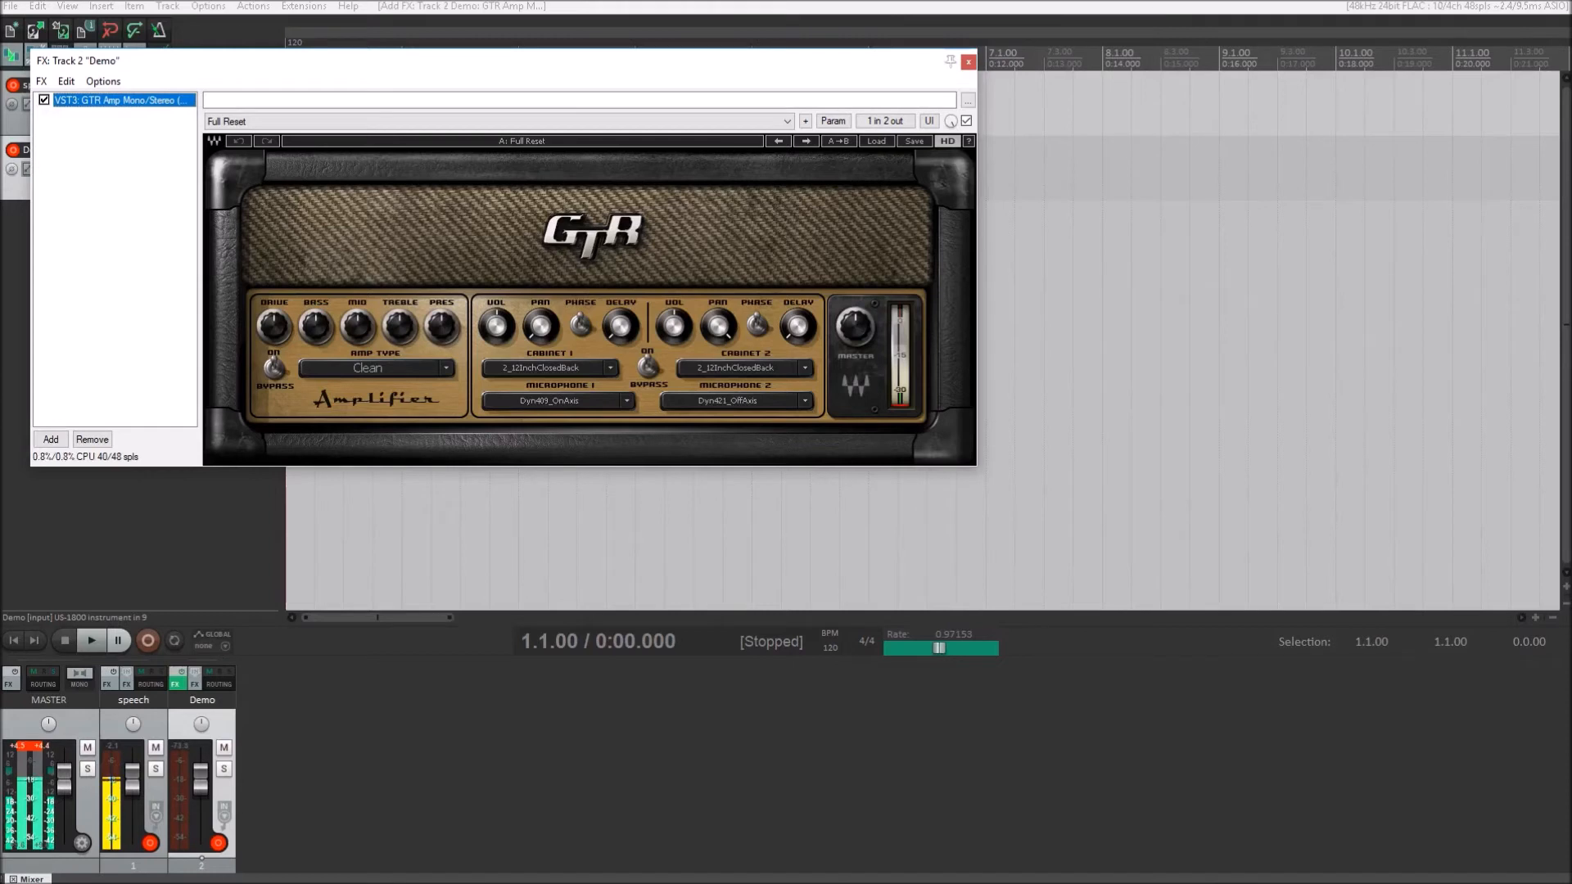
- Step through the GTR Amp presets past DirectWarm and SolidStateClassic to Clean Default
key(Tab)
key(Tab)
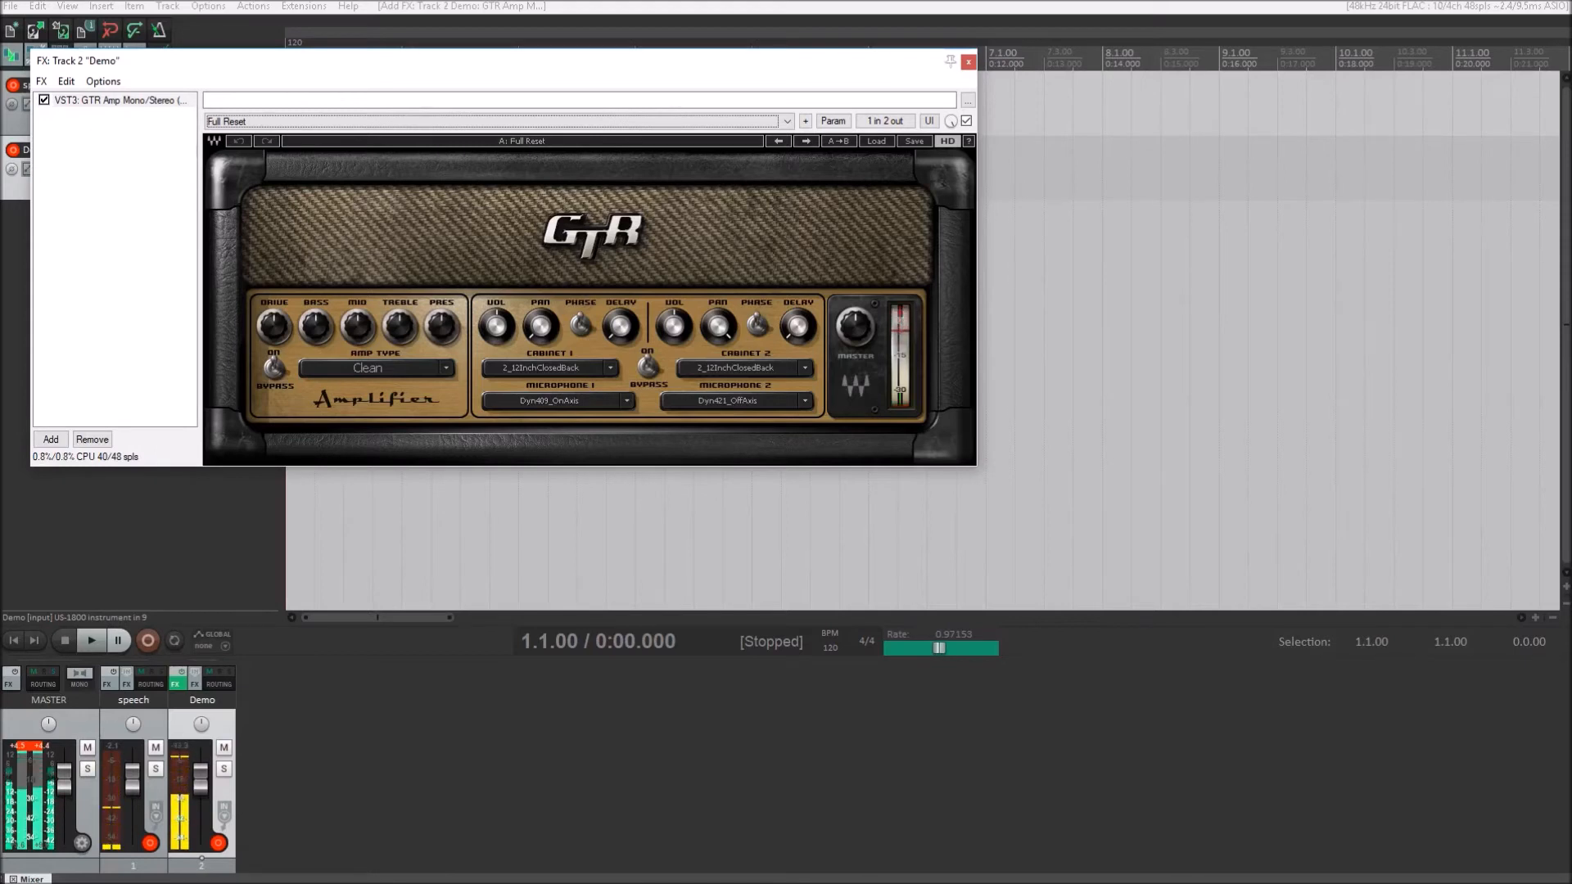
key(Down)
key(Down)
key(Down)
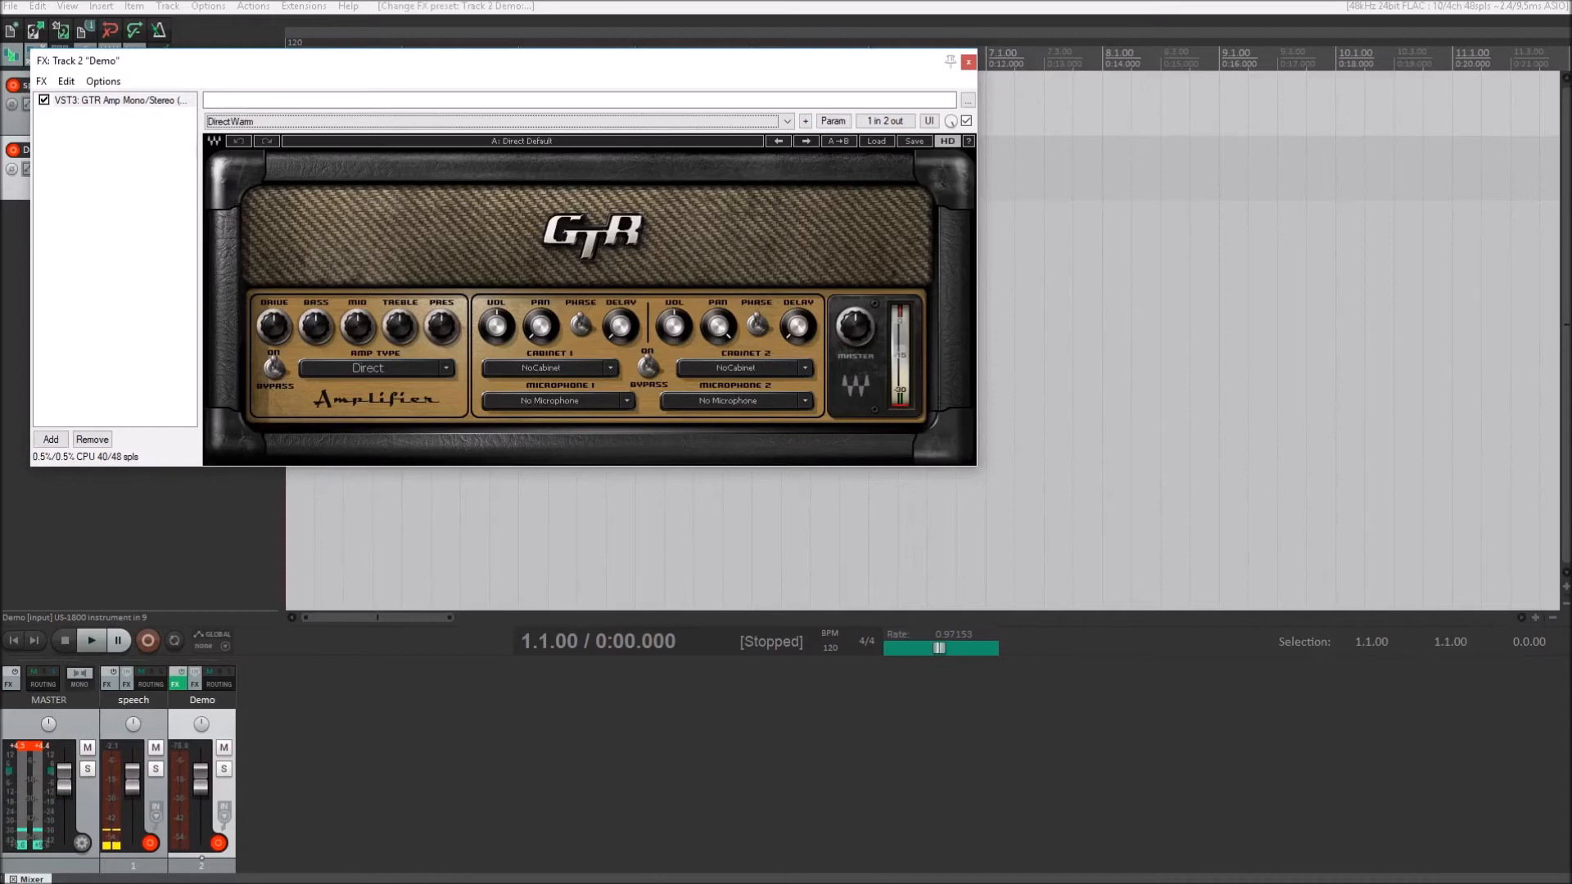
key(Down)
key(Down)
key(Down)
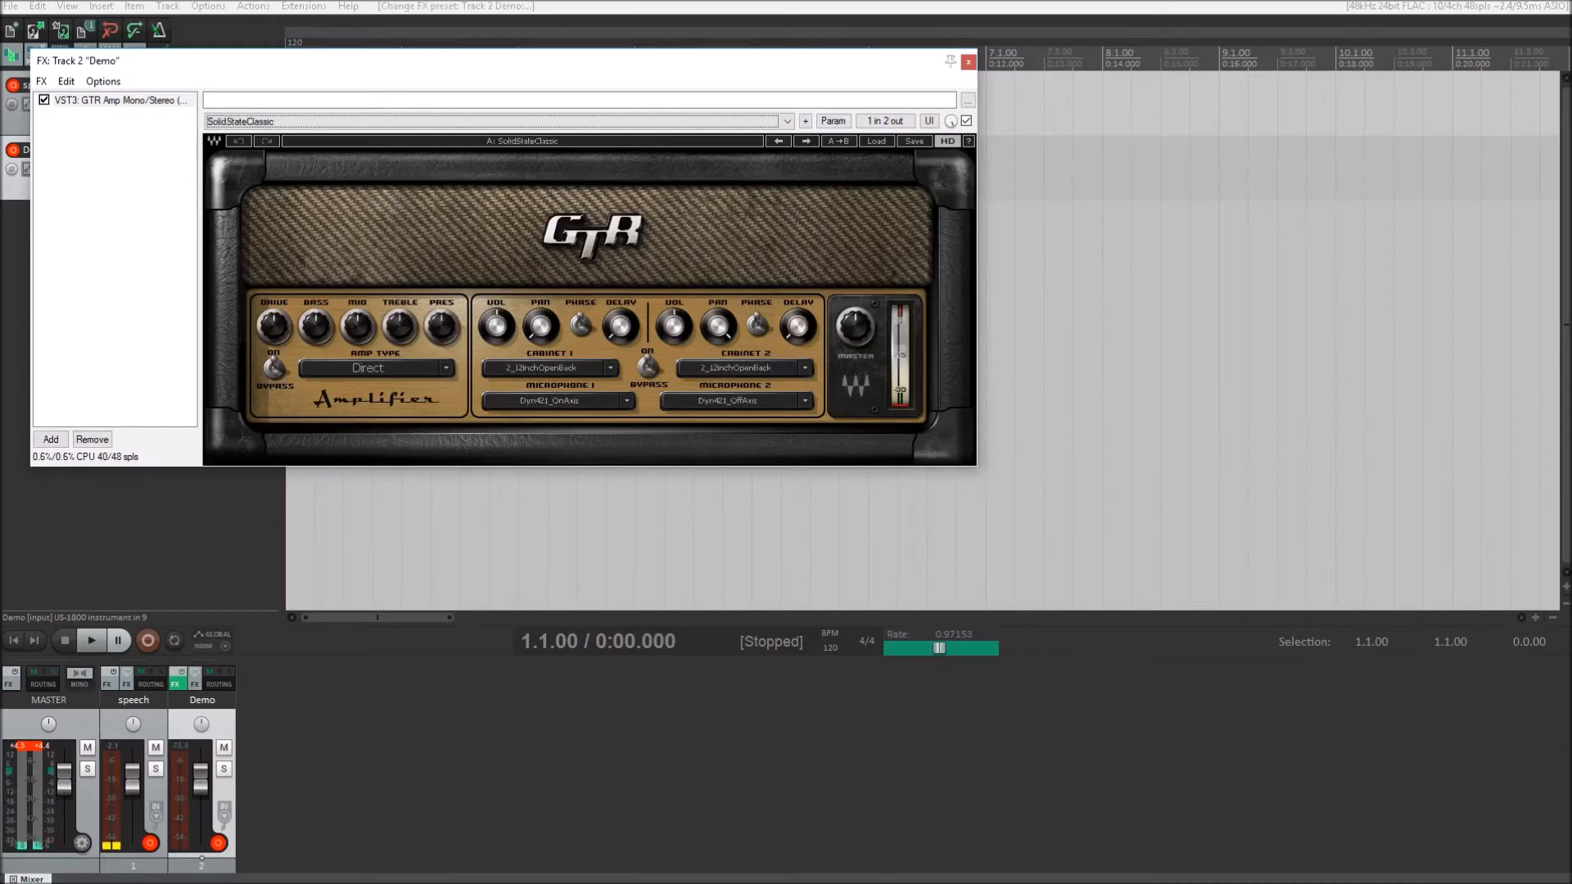
key(Down)
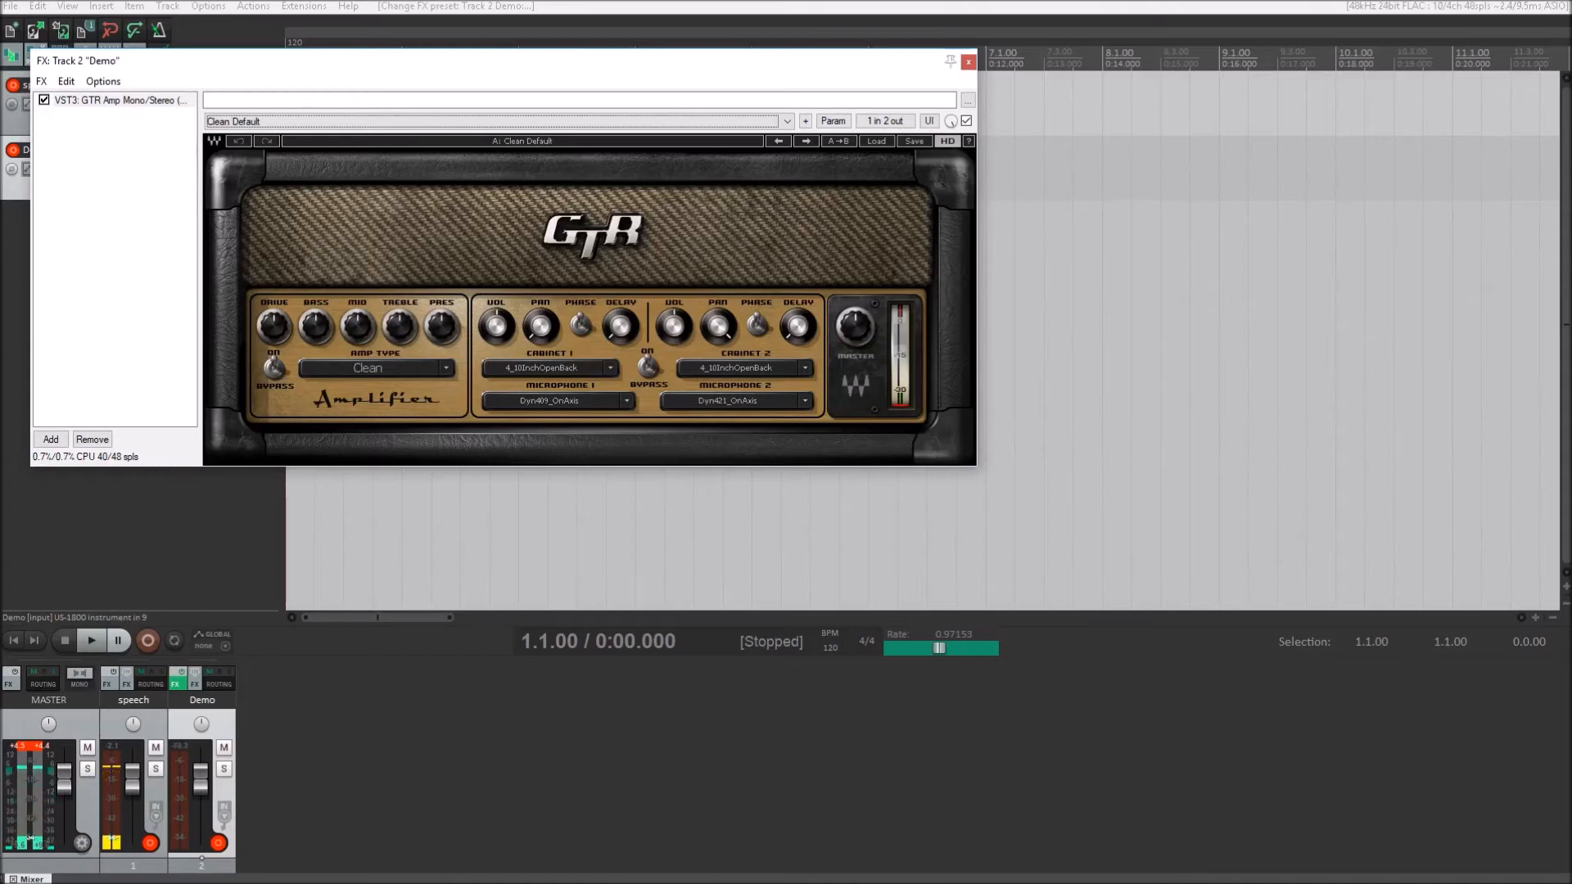
- Audition the GTR Amp presets CleanOn2_12inchClosedBack and HotAsHell, and continue to BreadAndButterBass
key(Down)
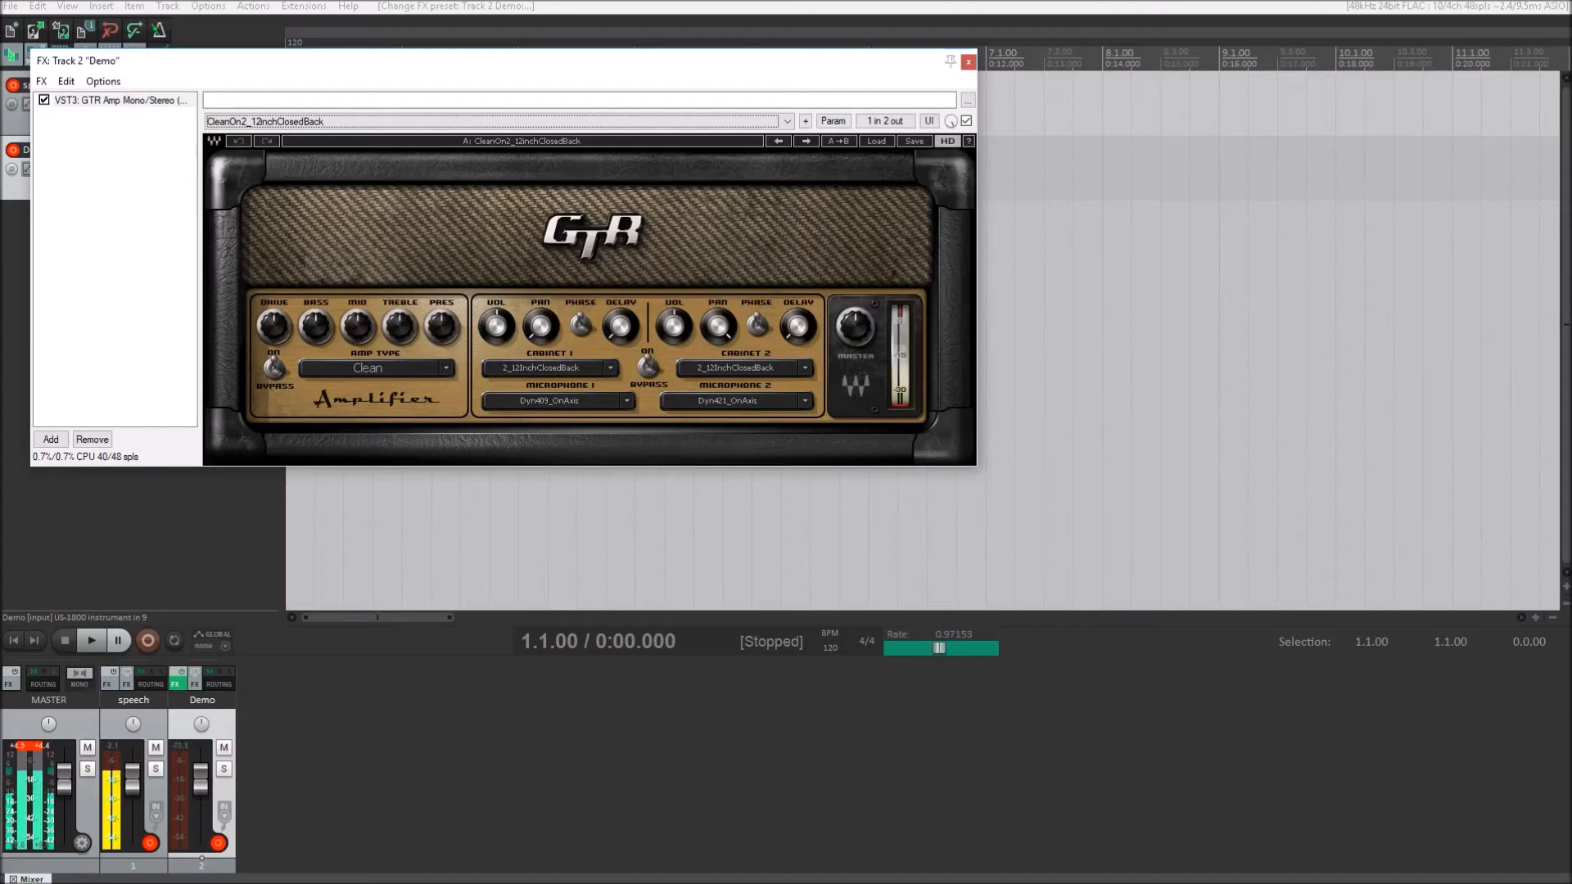
key(Down)
key(Down)
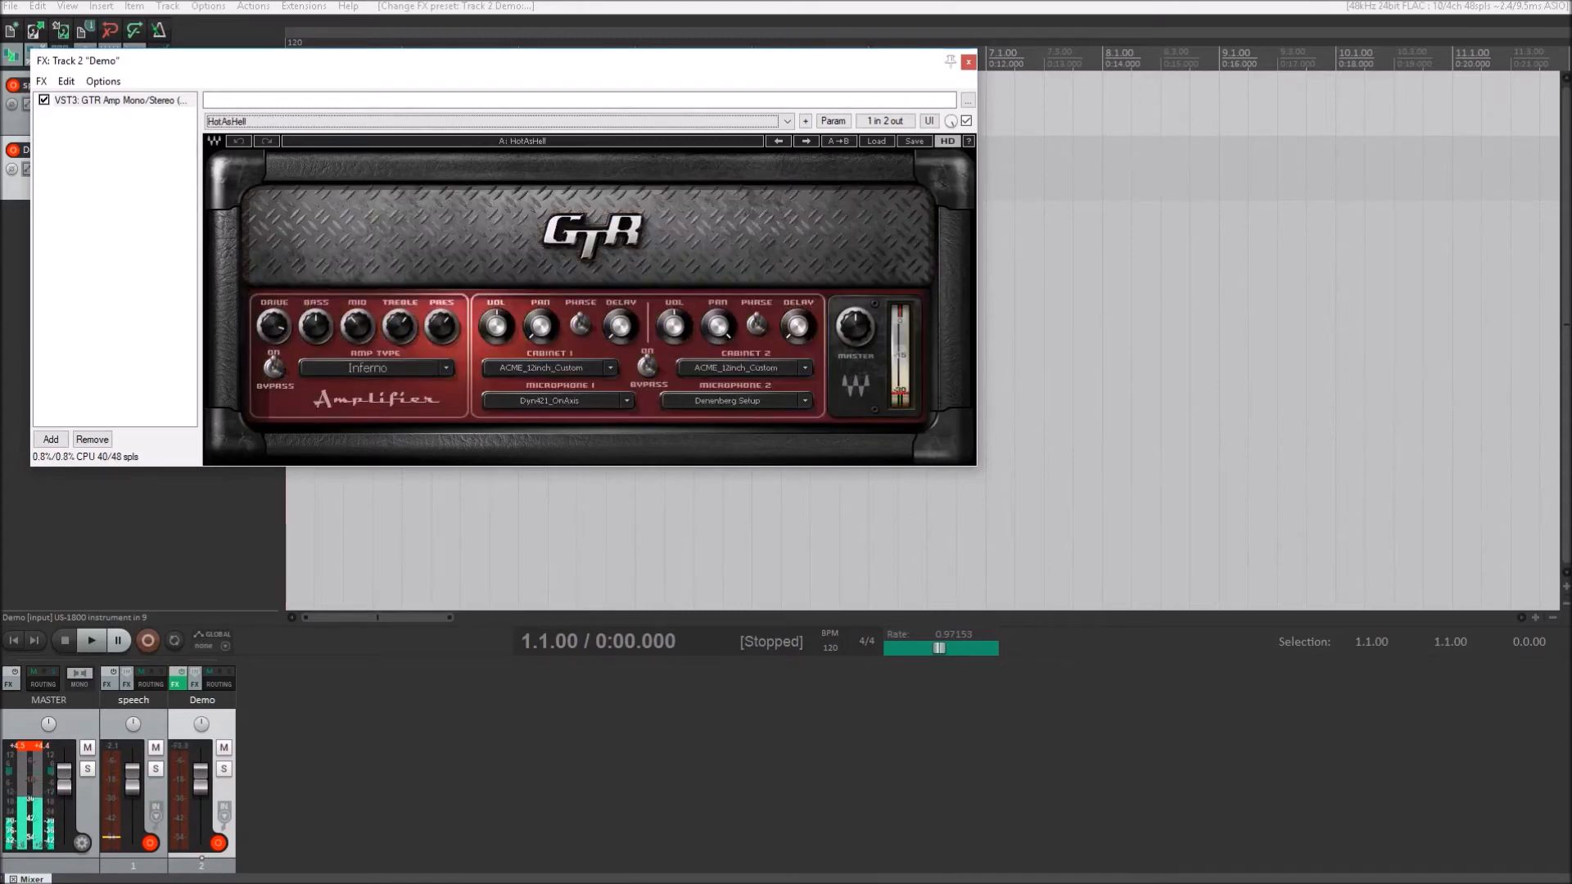
key(Down)
key(Down)
key(Down)
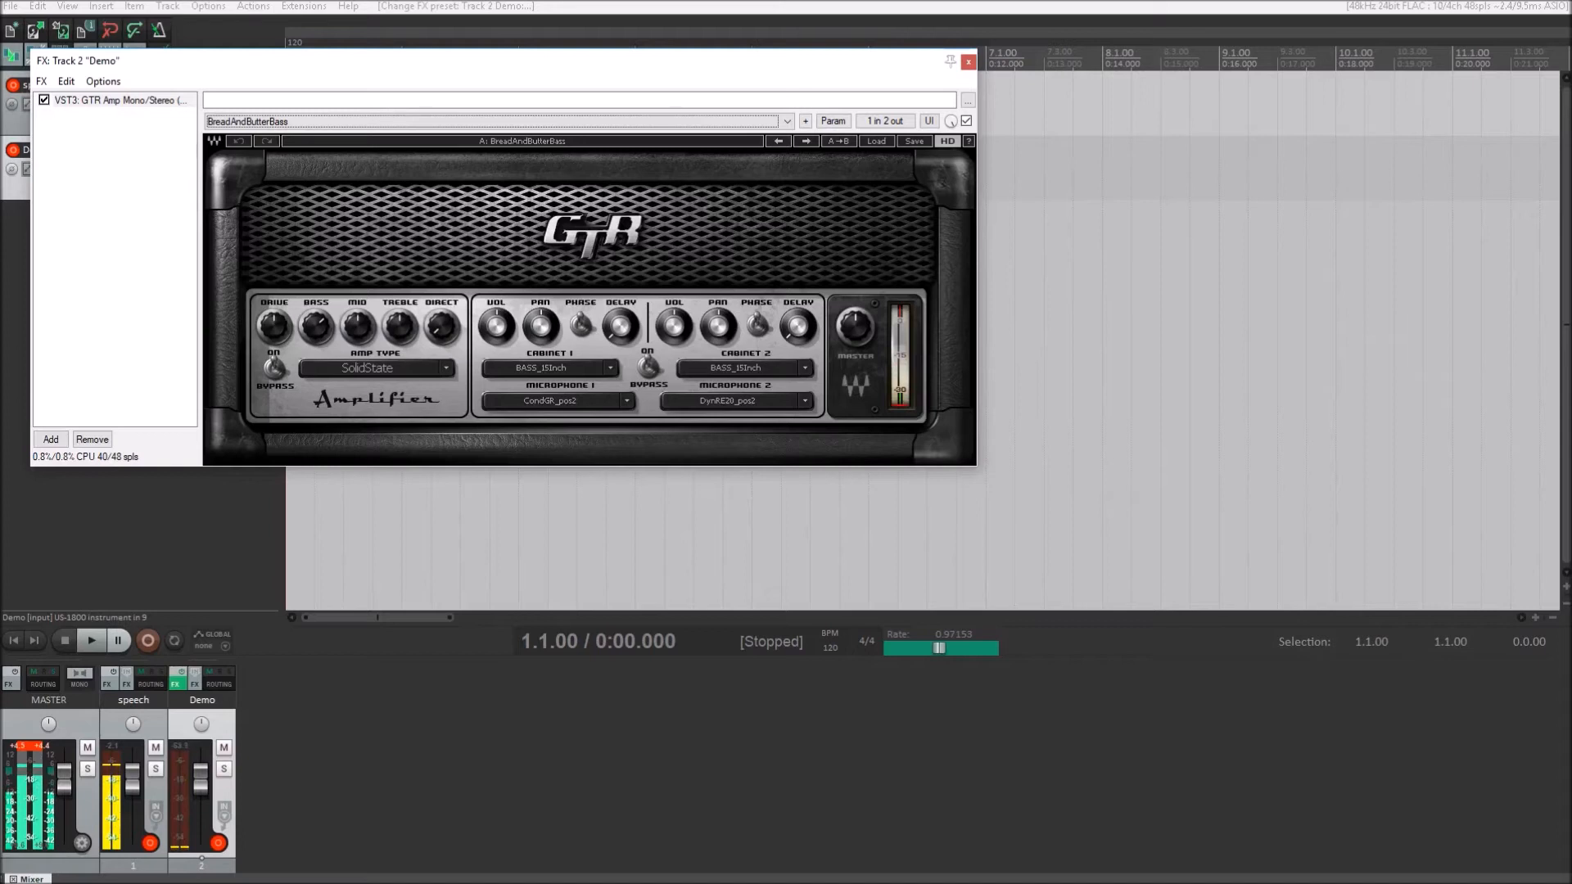
- Go back through Below and Above to the Edgy Default amp preset, and advance to Edgy2Cabinets3
key(Up)
key(Up)
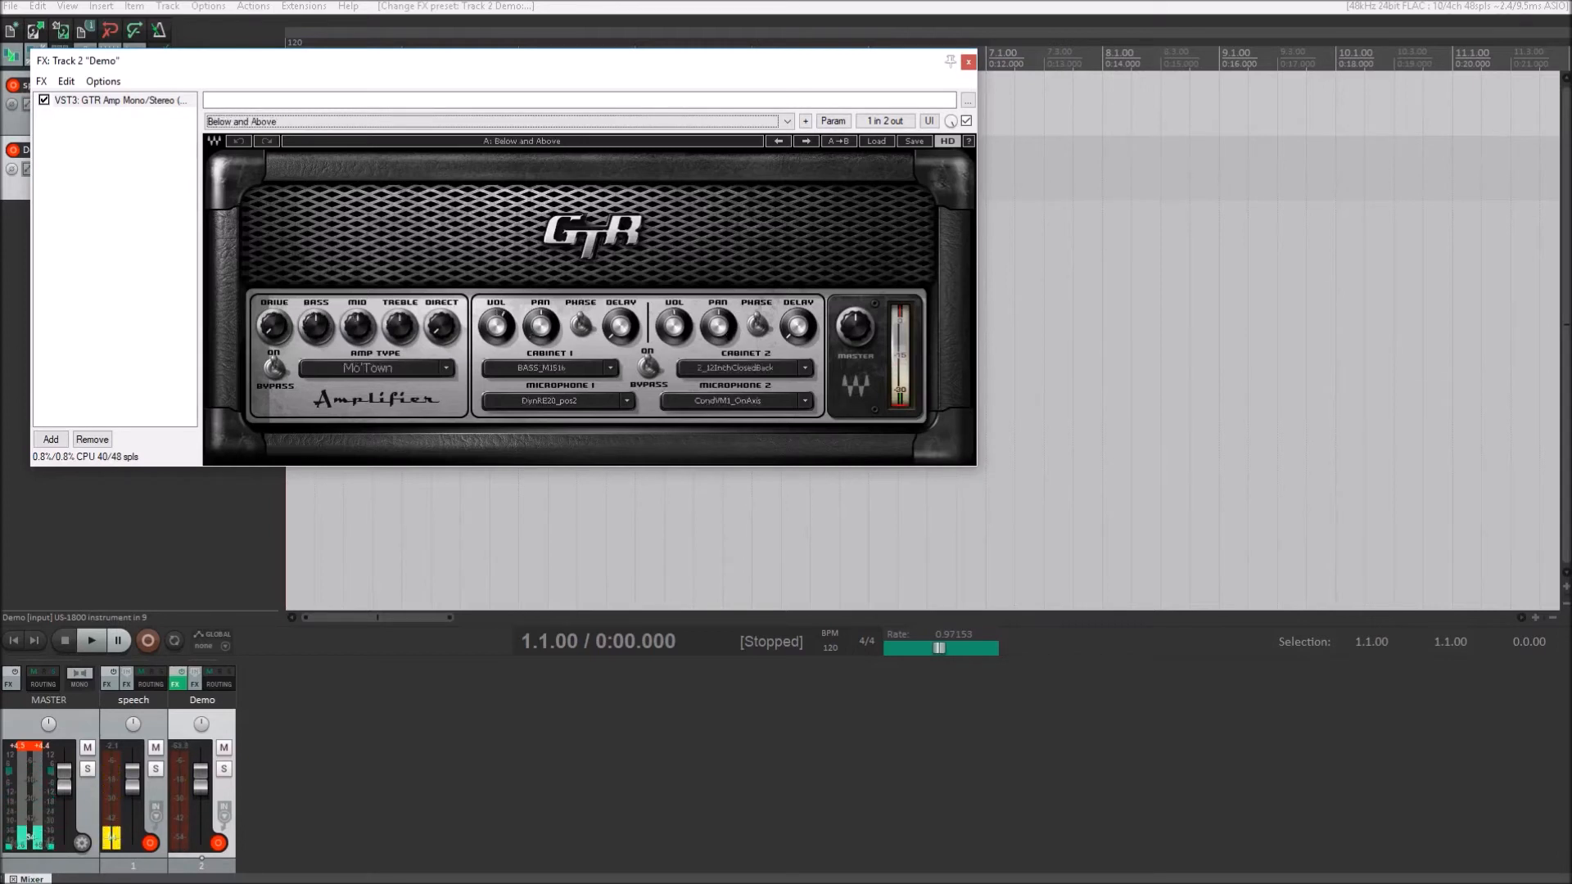
key(Up)
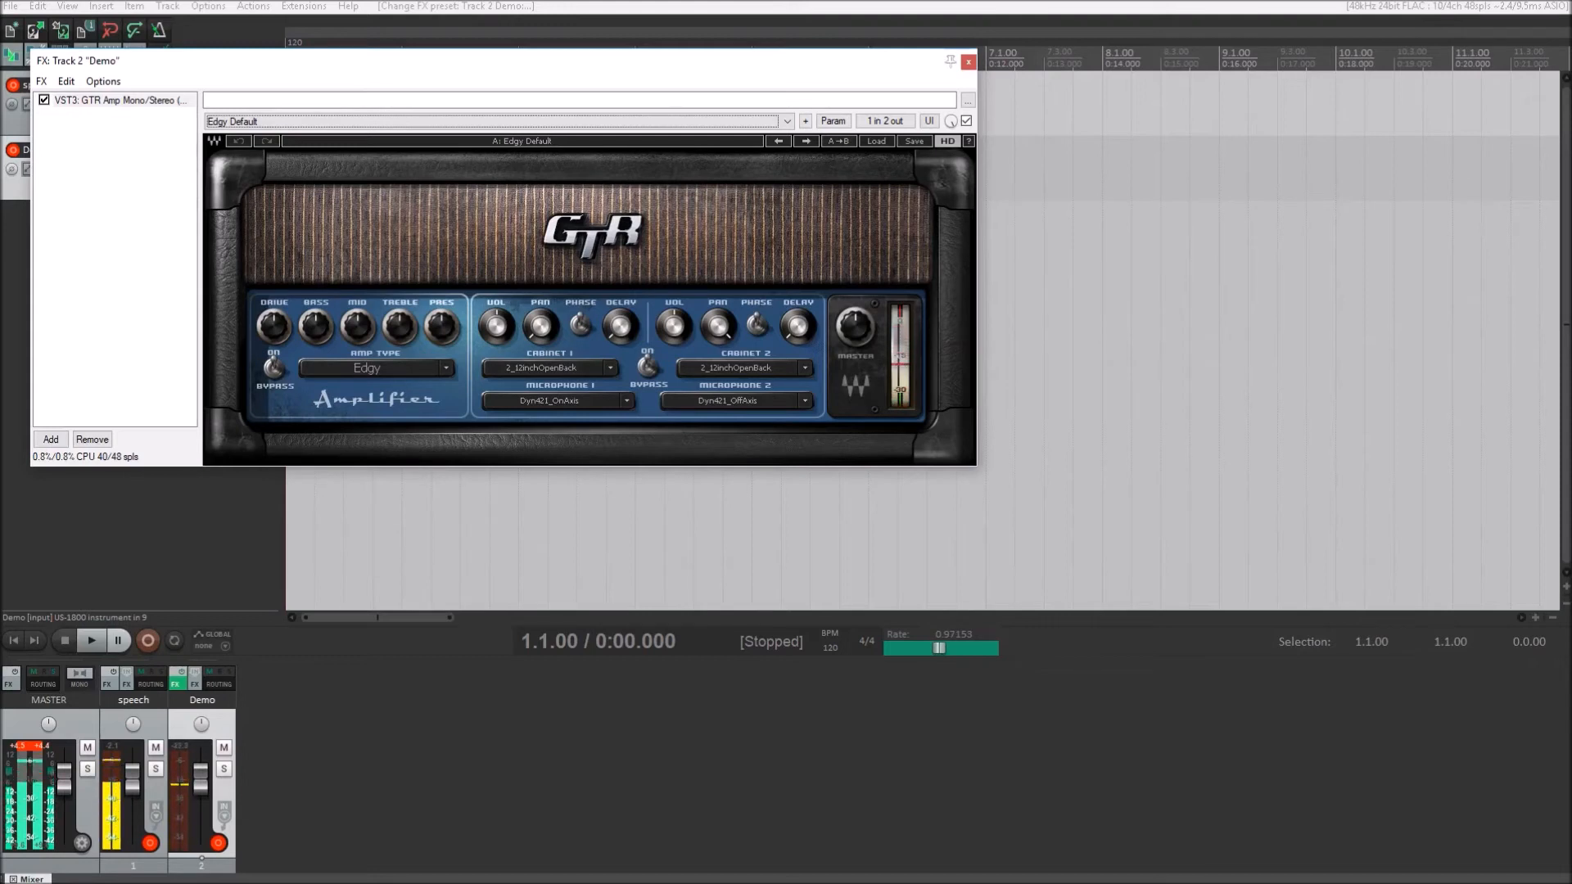
key(Down)
key(Down)
key(Down)
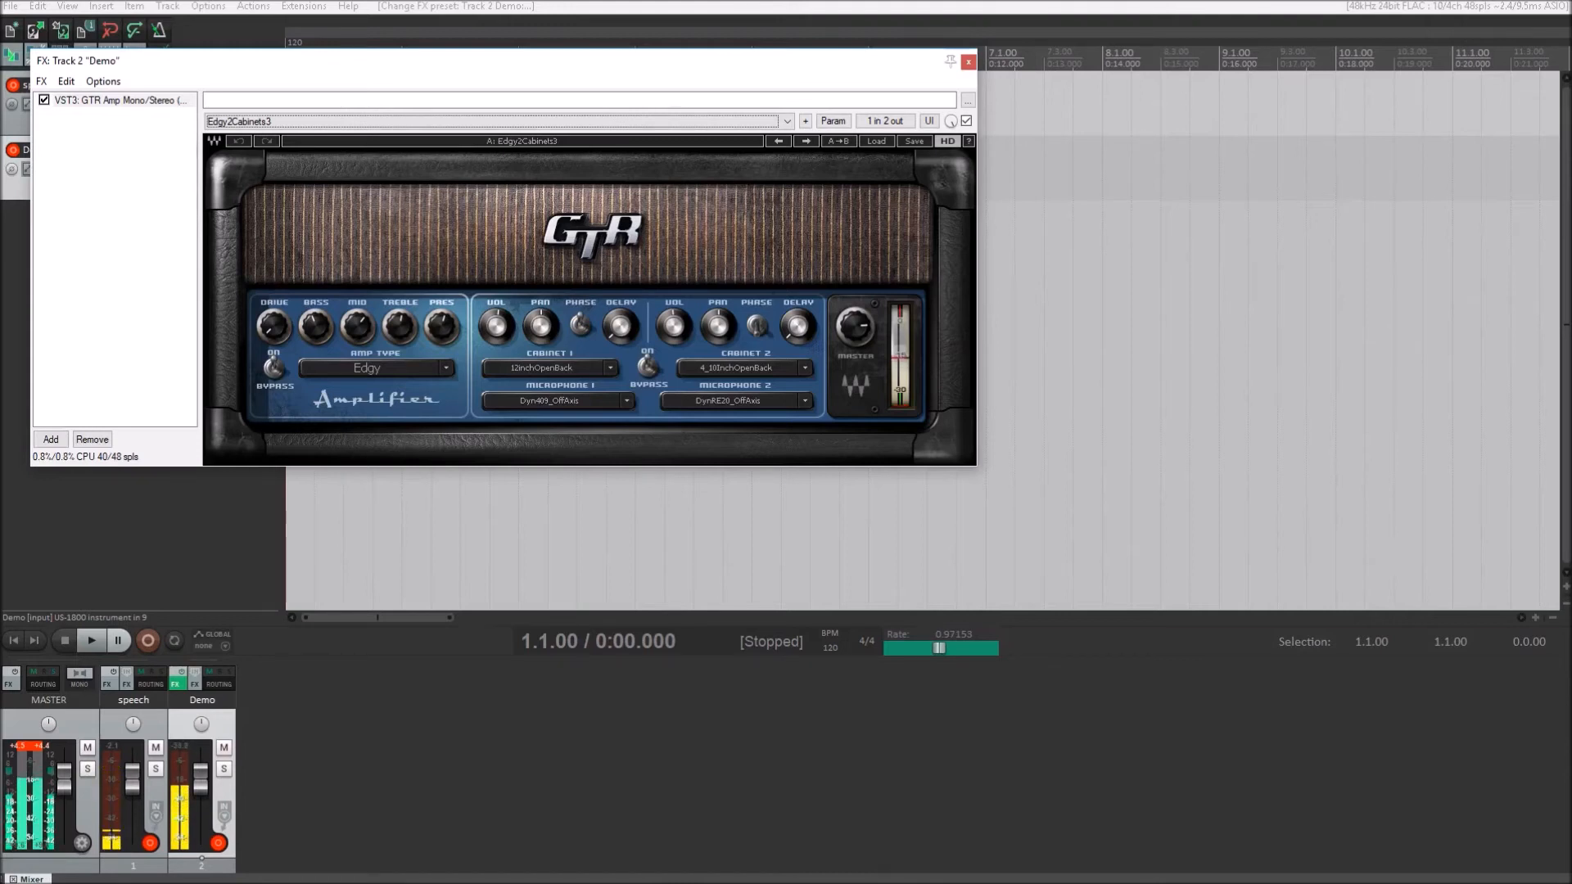
- Advance the GTR Amp preset past SilverCreamTone and load Cream2Cabinets1
key(Down)
key(Down)
key(Down)
key(Down)
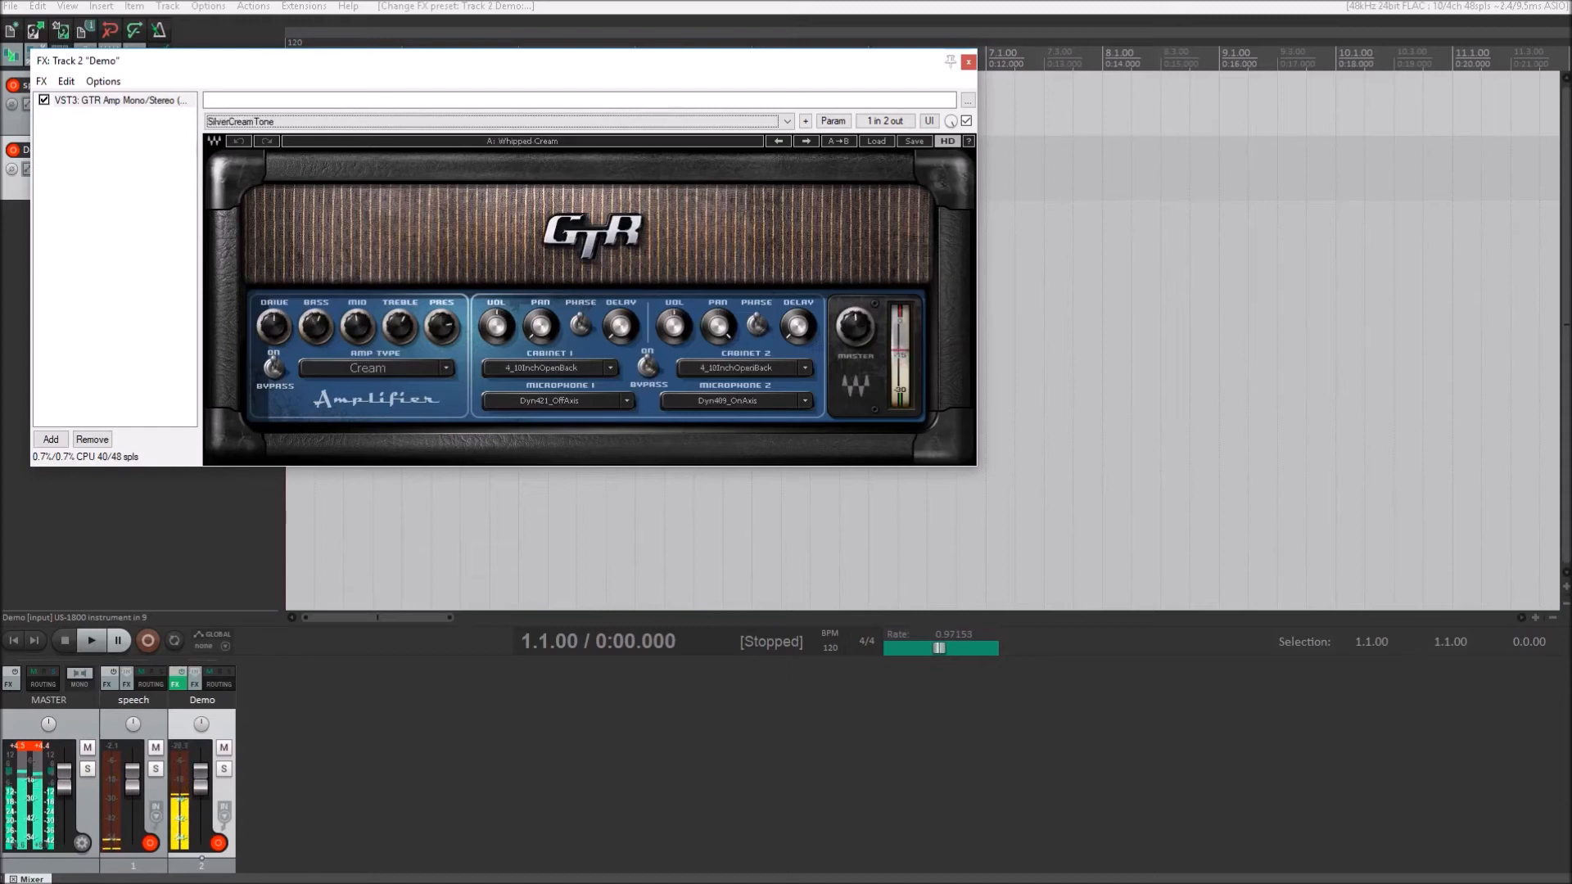
key(Down)
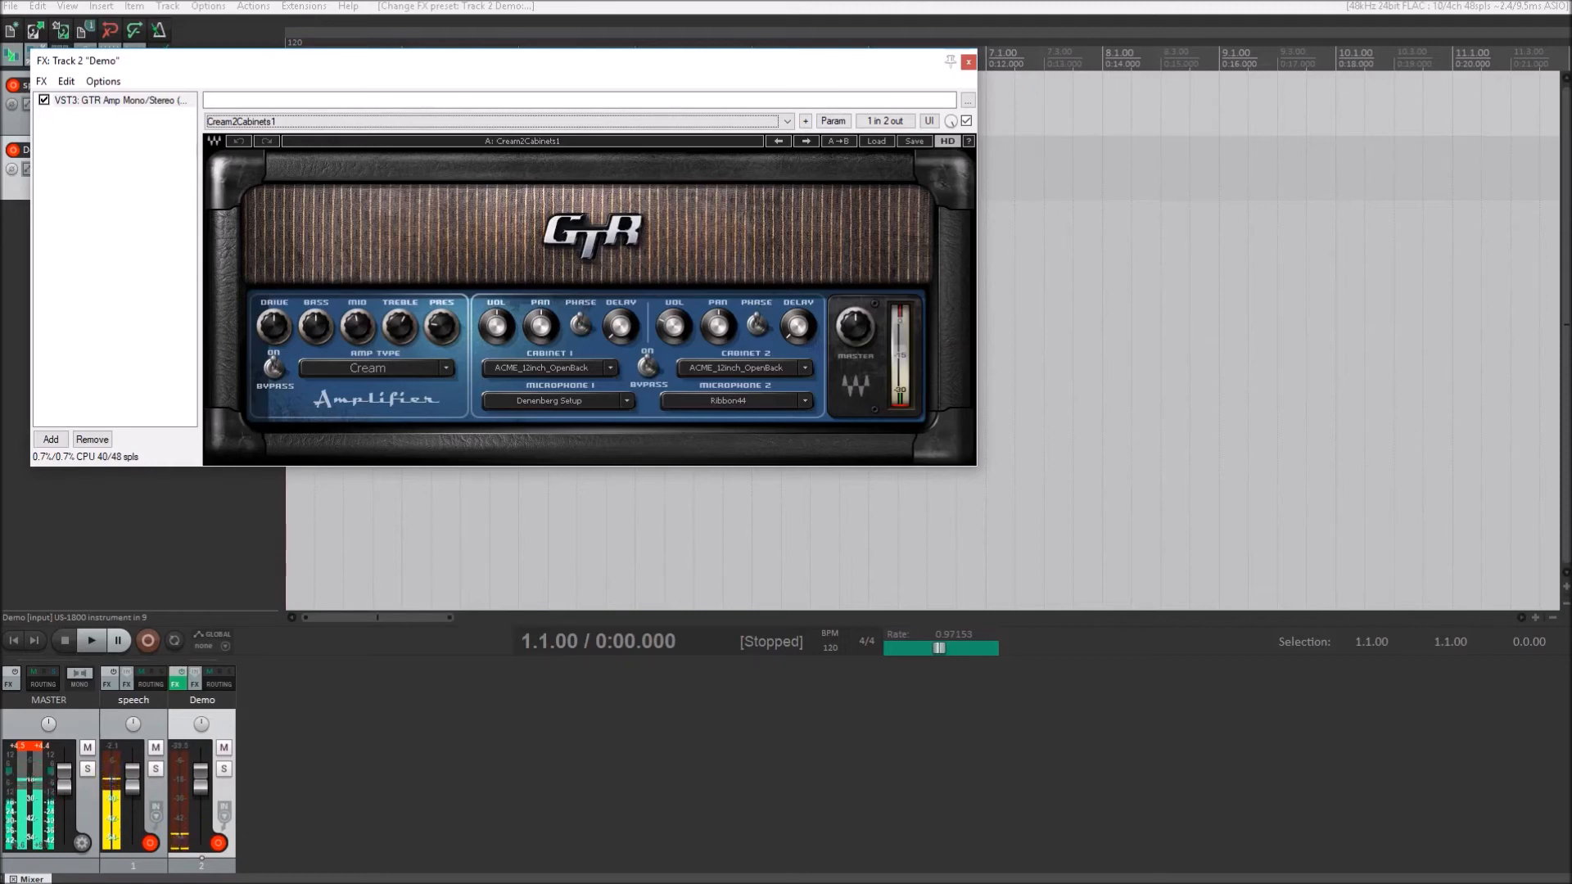
- Close the Demo track's FX chain and select Preset (2) in the GTR Amp's FX parameters
click(968, 62)
key(p)
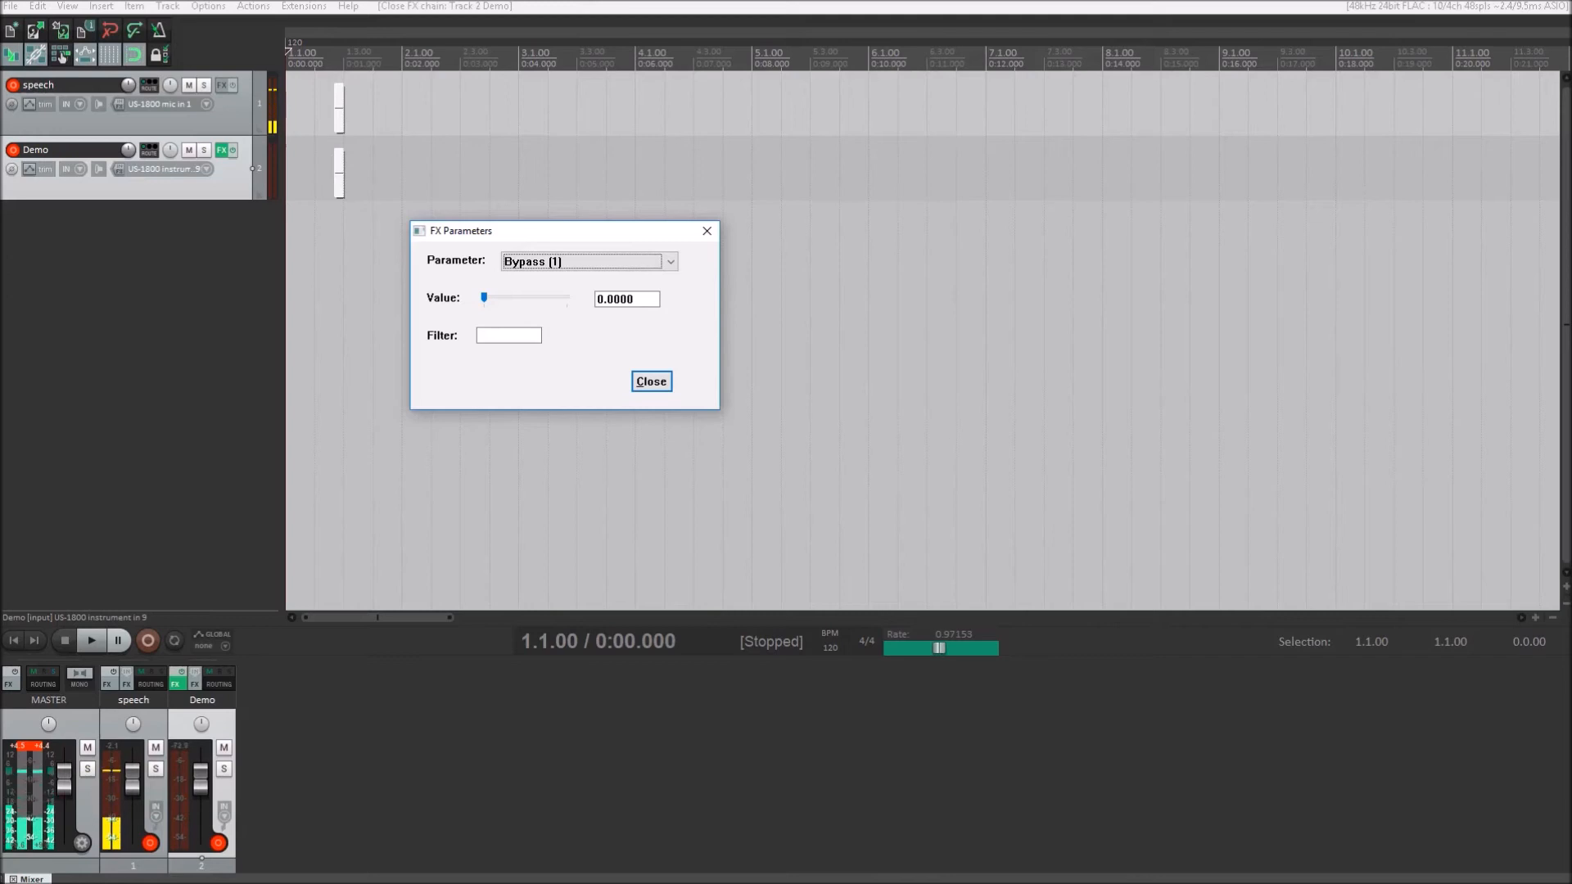
key(Down)
key(Down)
key(Down)
key(Up)
key(Up)
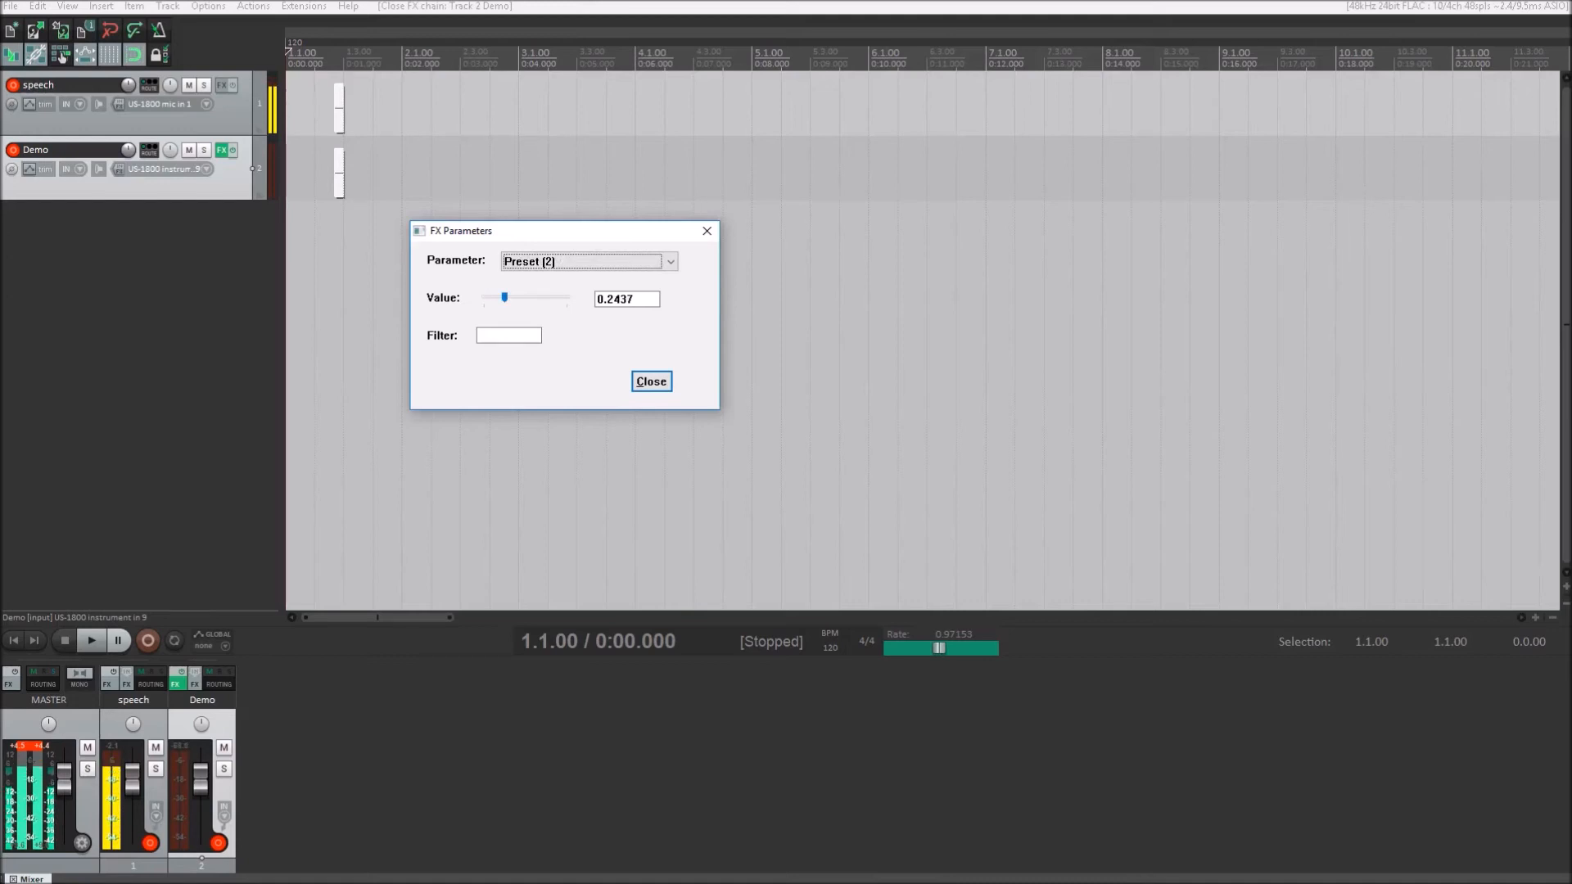
- Raise the Preset (2) parameter value of the GTR Amp to 0.3600
key(Tab)
key(Right)
key(Right)
key(Right)
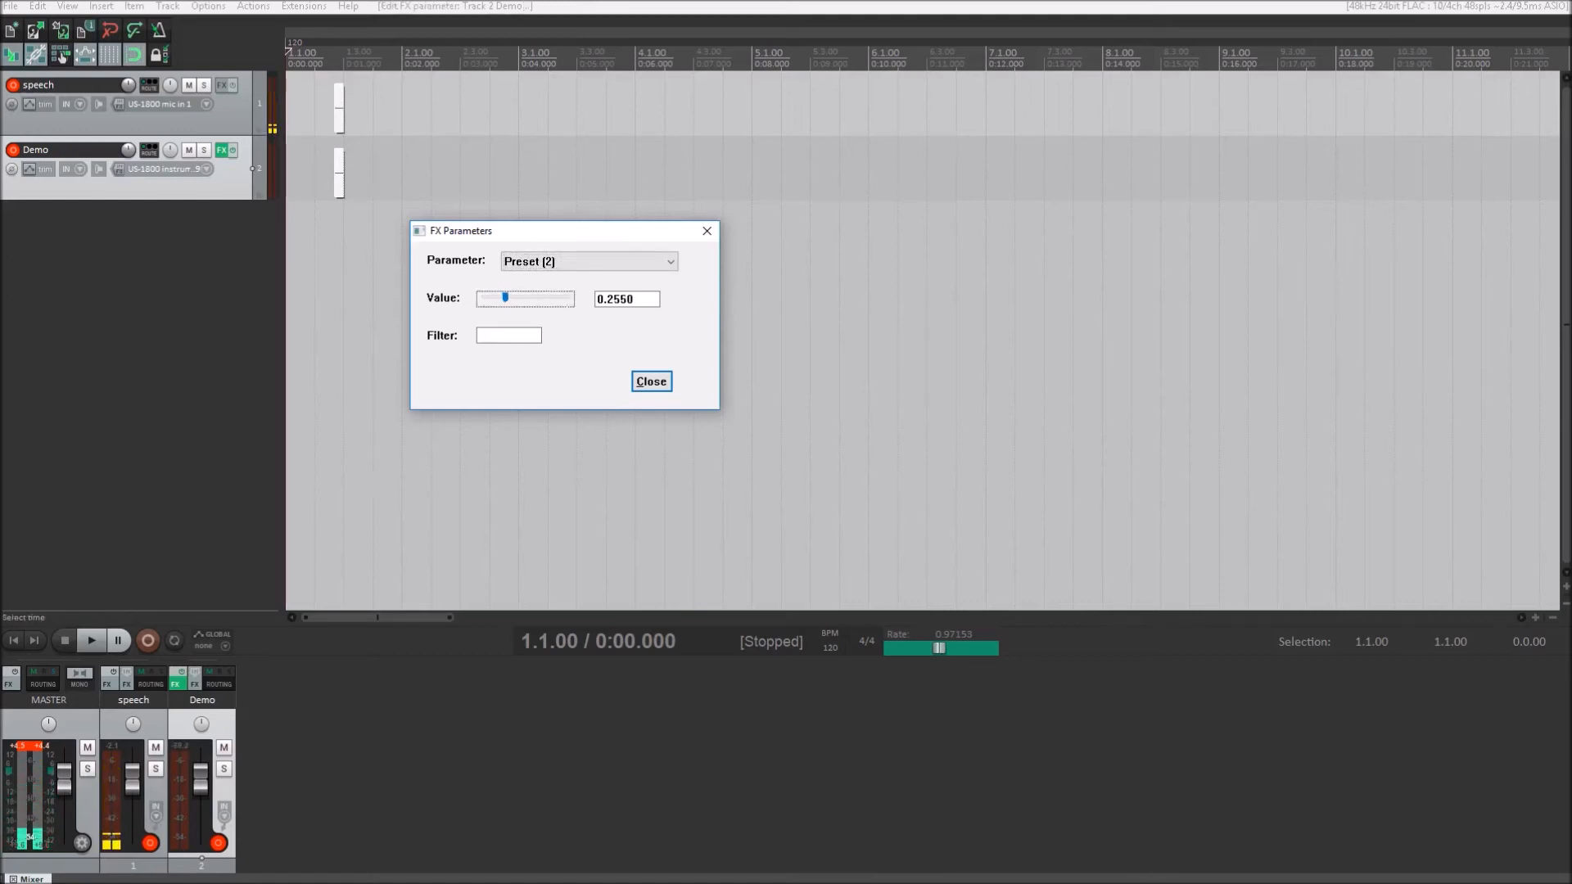
key(Right)
key(Right)
key(Right)
key(Right)
key(Right)
key(Right)
key(Right)
key(Right)
key(Right)
key(Right)
key(Right)
key(Right)
key(Right)
key(Right)
key(Right)
key(Right)
key(Right)
key(Right)
key(Right)
key(Right)
key(Right)
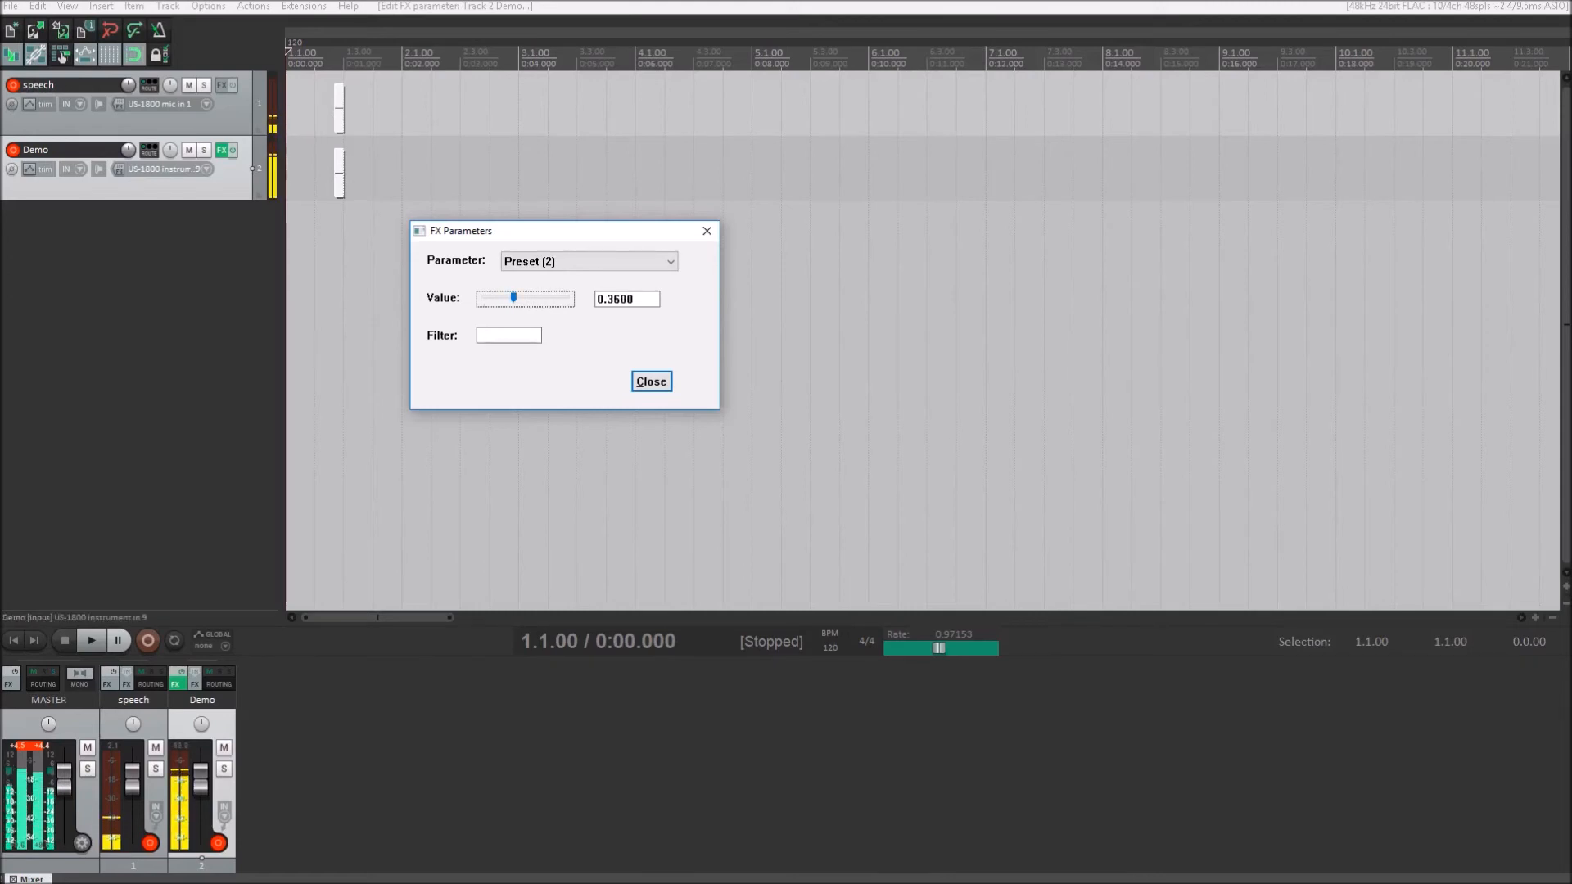
- Lower the Preset (2) parameter through 0.3590 and 0.3500 to 0.3000
key(Left)
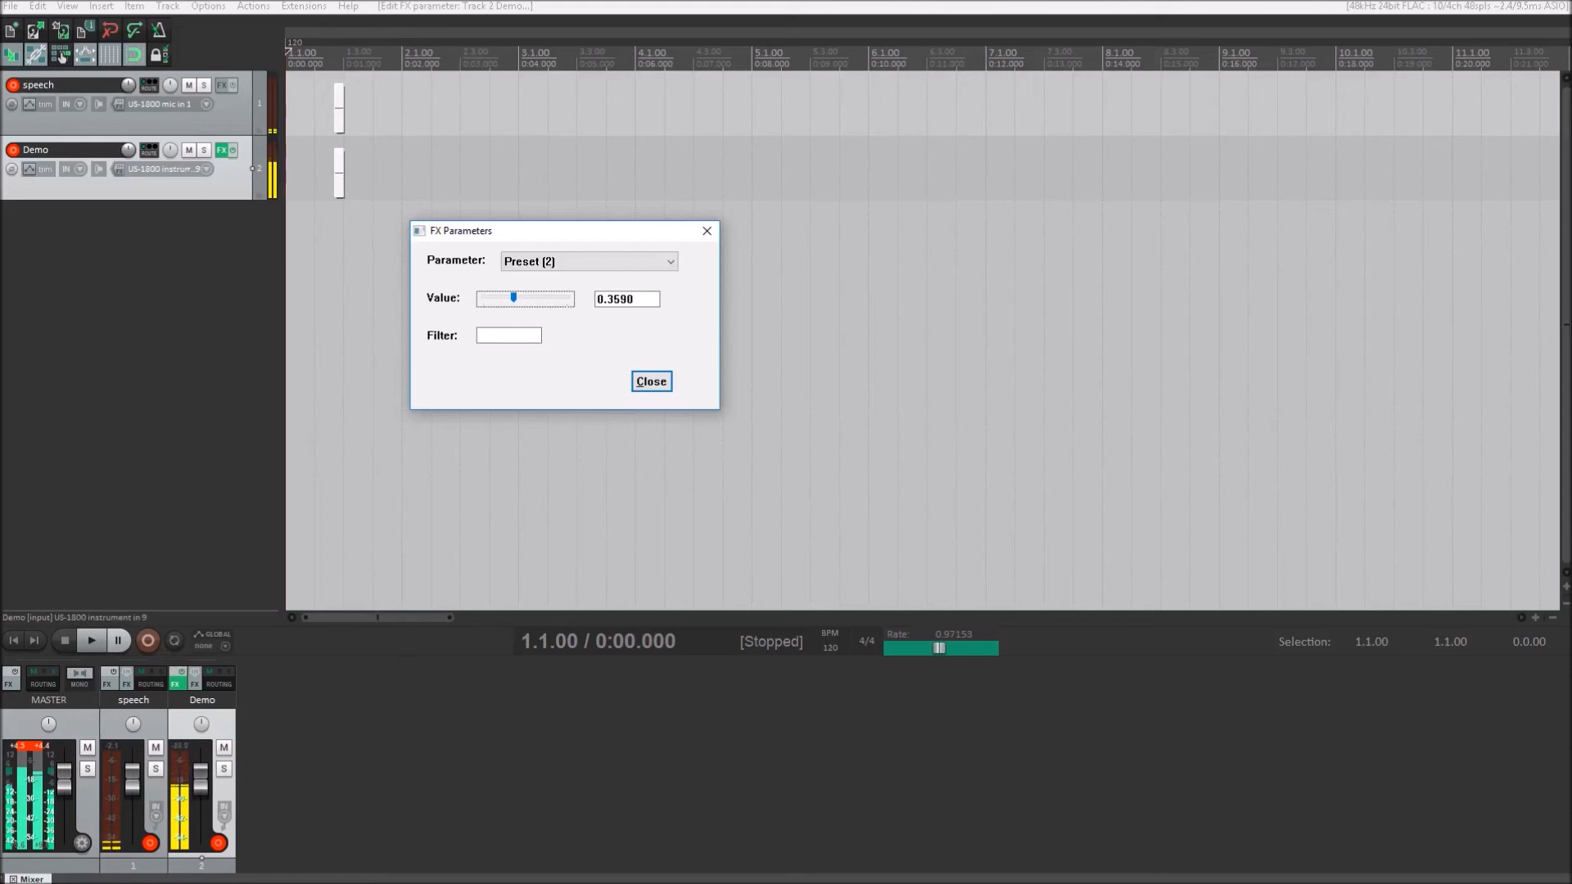
key(Left)
key(Left)
key(Left)
key(Left)
key(Left)
key(Left)
key(Left)
key(Left)
key(Left)
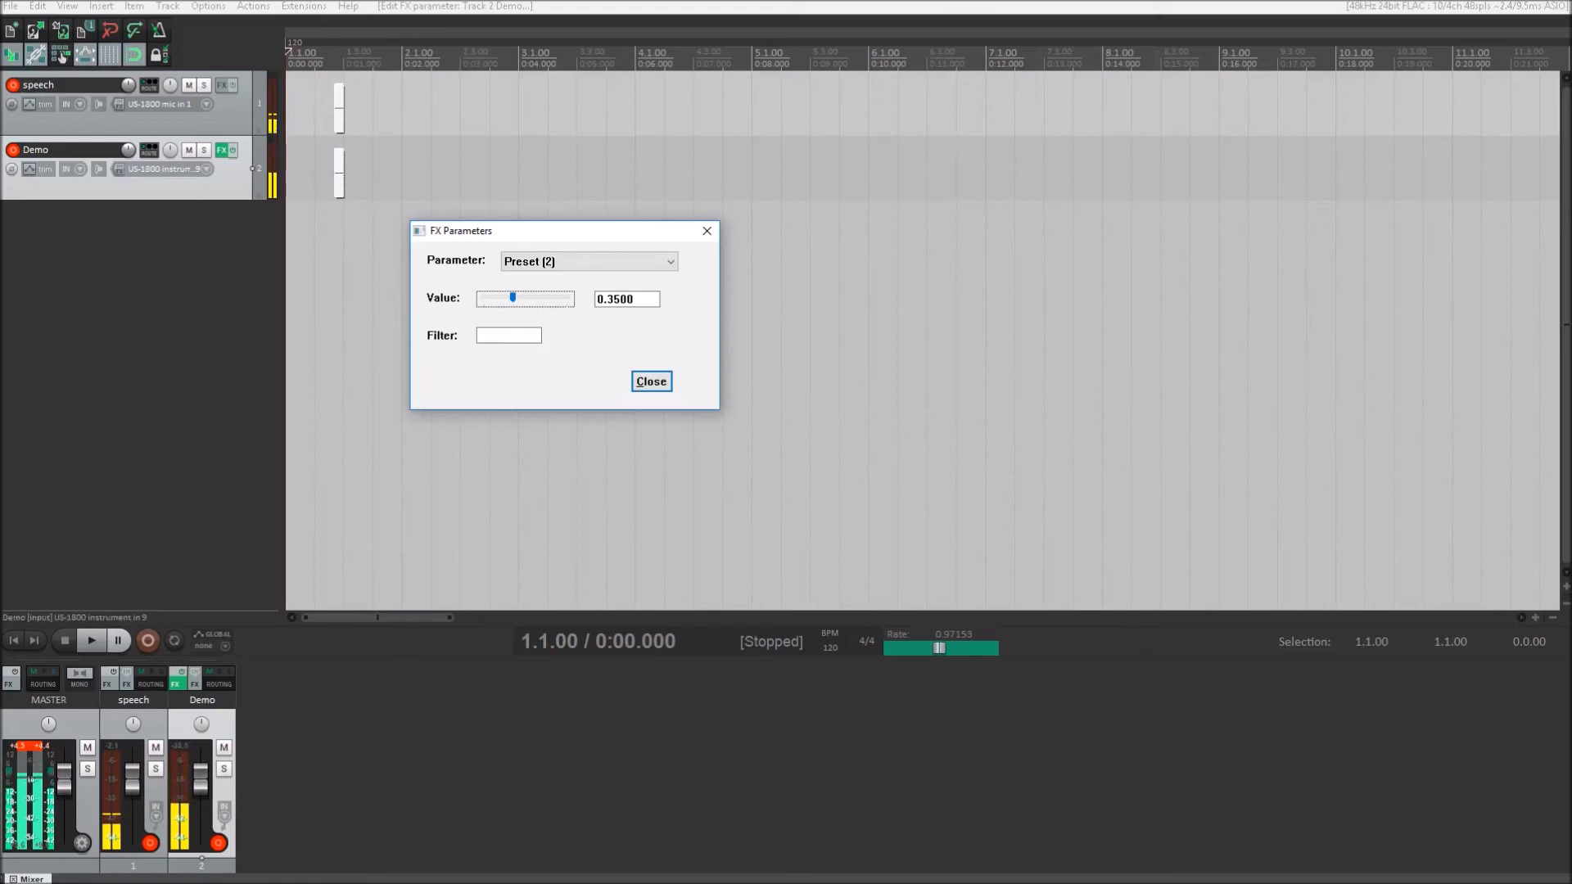
key(Left)
key(Left)
key(Left)
key(Left)
key(Left)
key(Left)
key(Left)
key(Left)
key(Left)
key(Left)
key(Left)
key(Left)
key(Left)
key(Left)
key(Left)
key(Left)
key(Left)
key(Left)
key(Left)
key(Left)
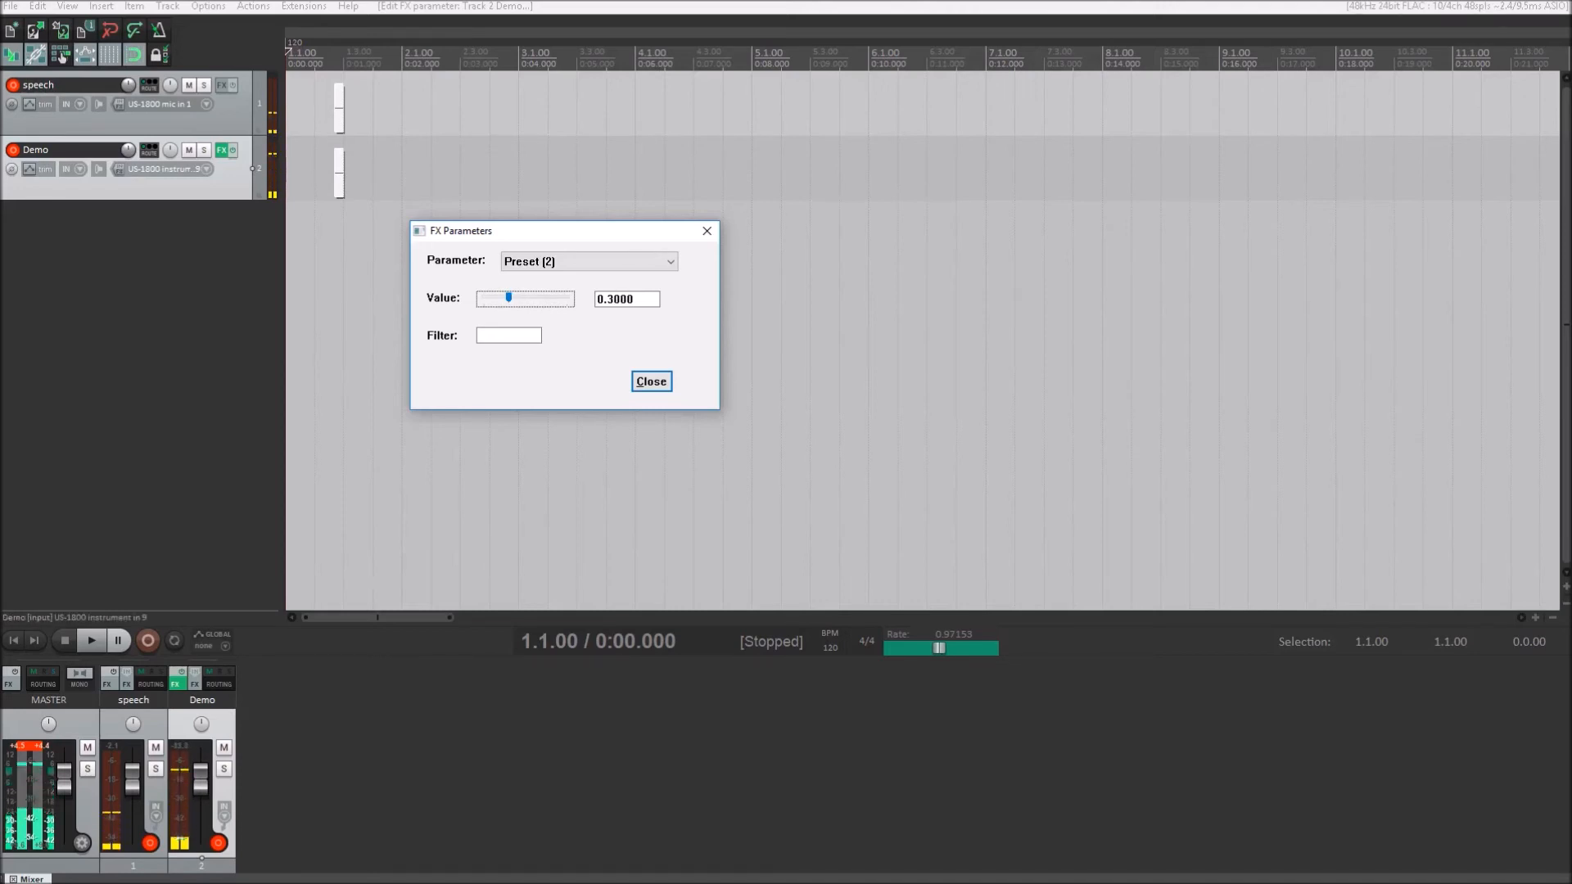
- Go through the amp parameters past Cabinet Bypass (4) and Bass (7) and select Cabinet 1 (11)
key(shift+Tab)
key(Down)
key(Down)
key(Down)
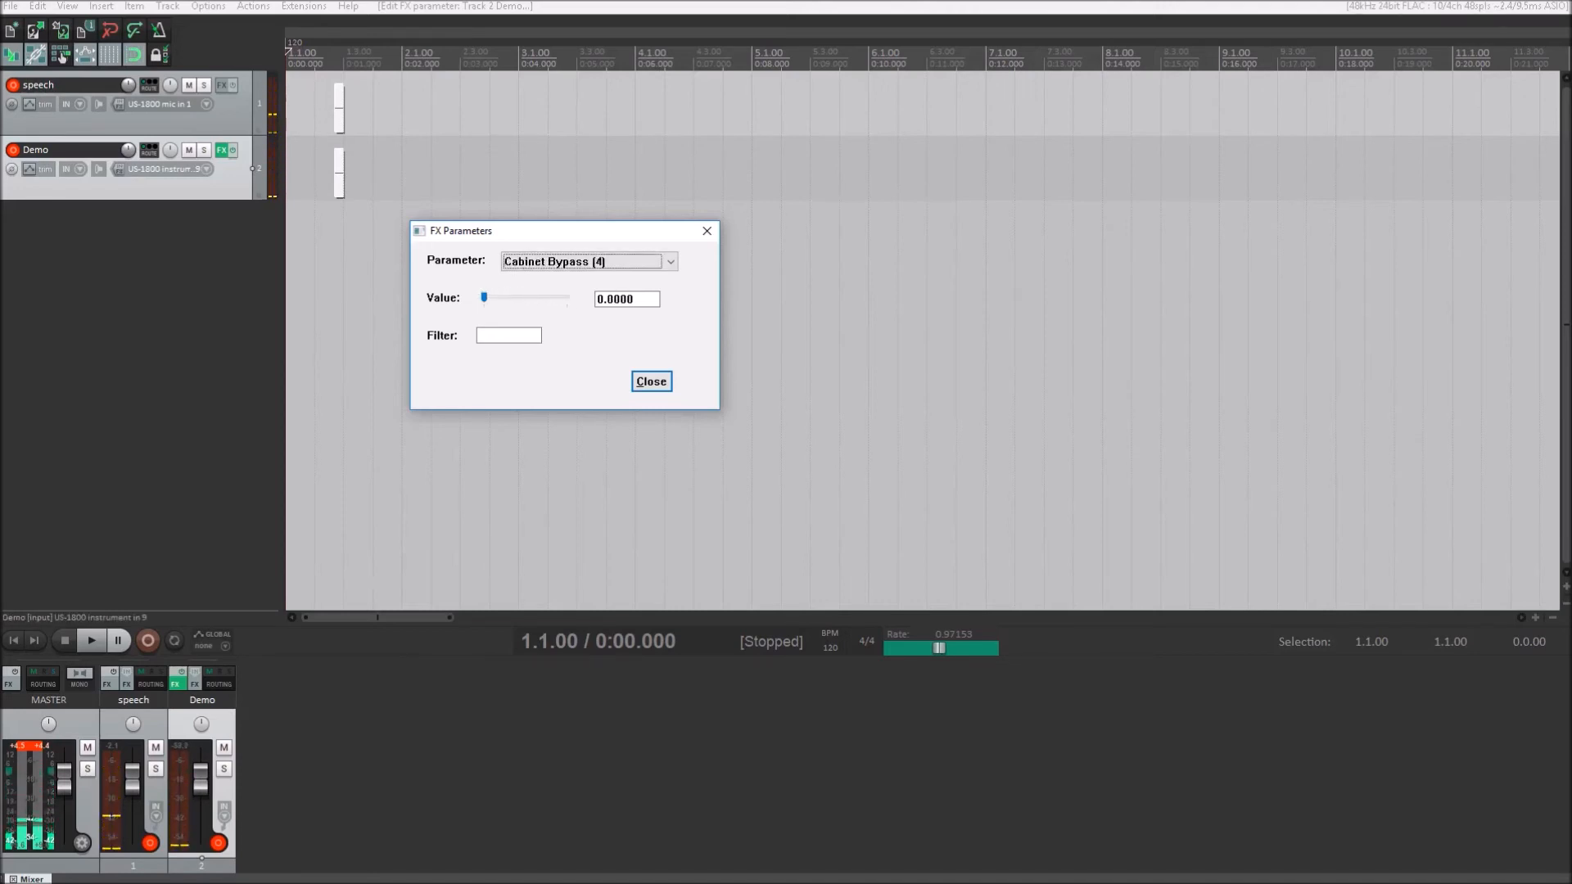
key(Down)
key(Down)
key(Down)
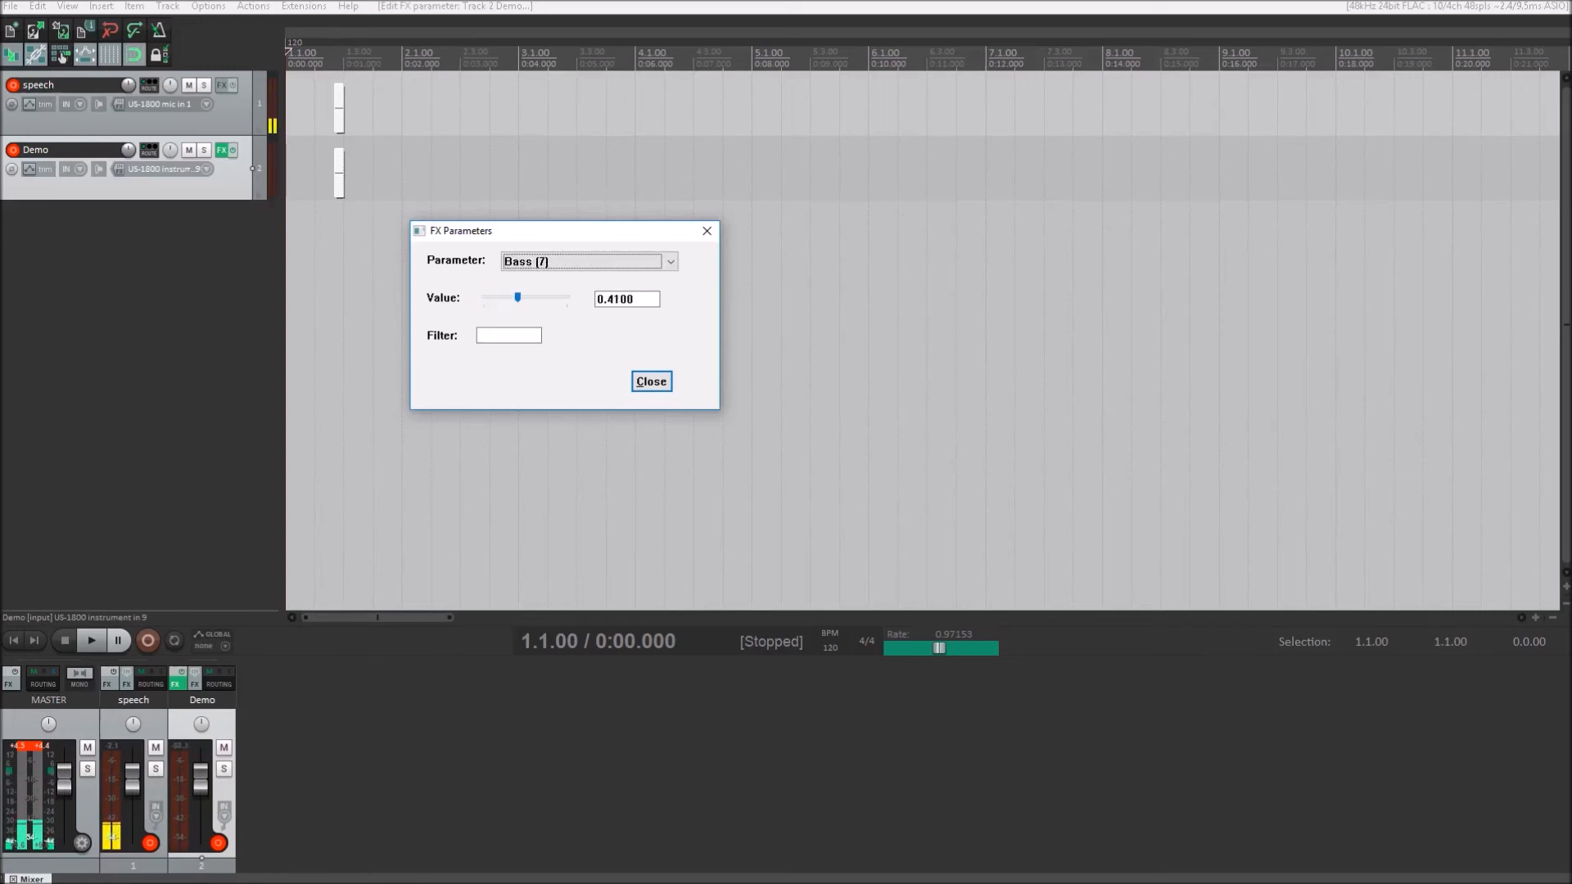
key(Down)
key(Down)
key(Down)
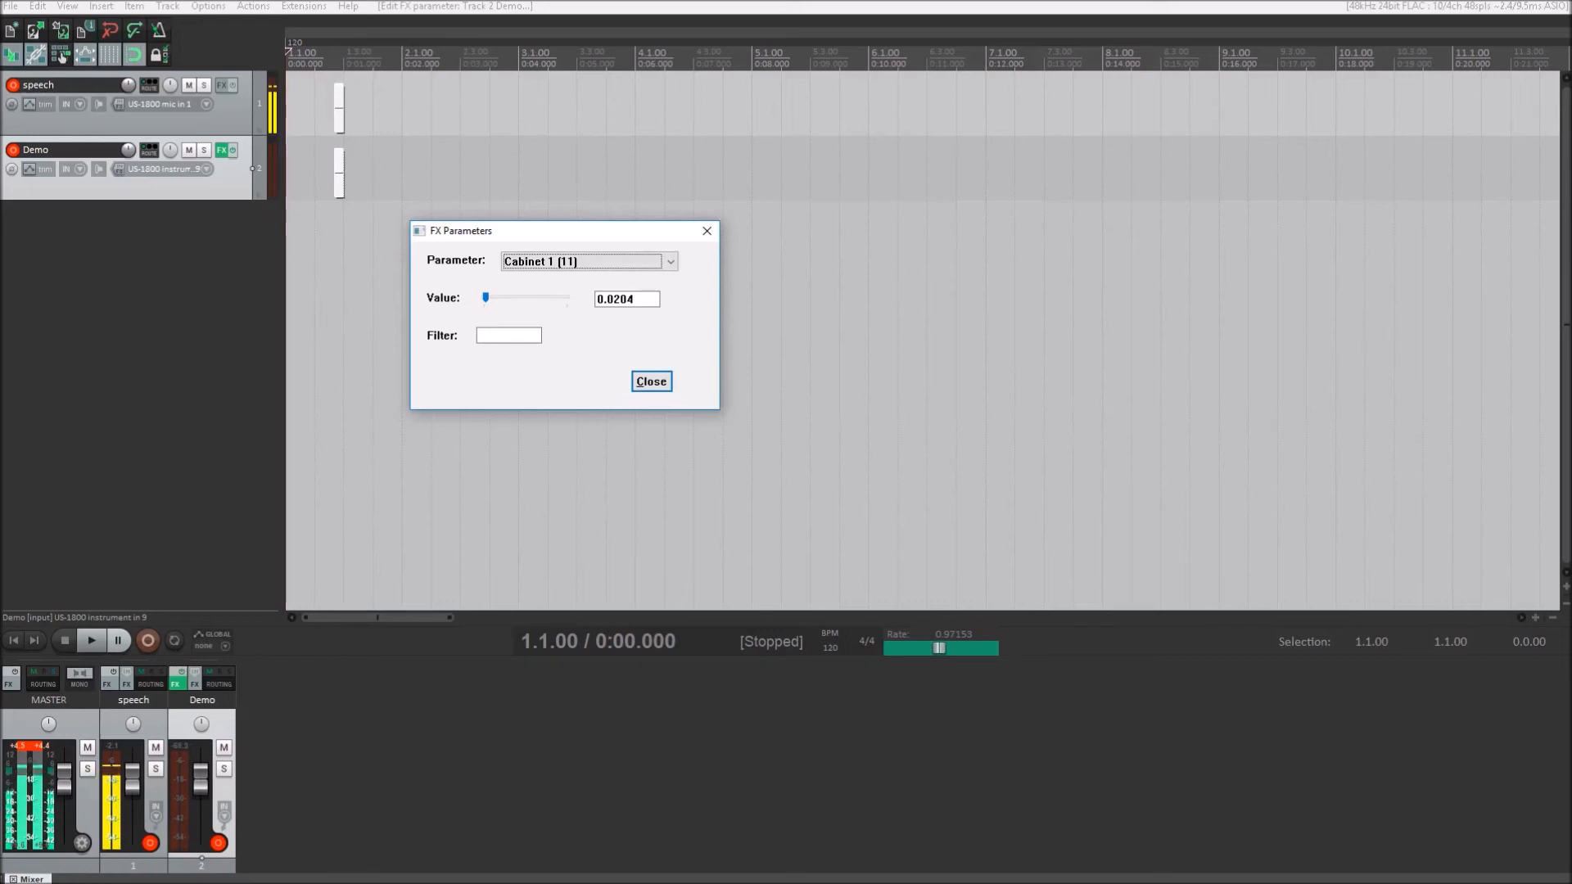
- Raise the Cabinet 1 (11) value through 0.0720 to 0.1320 to audition other cabinets
key(Tab)
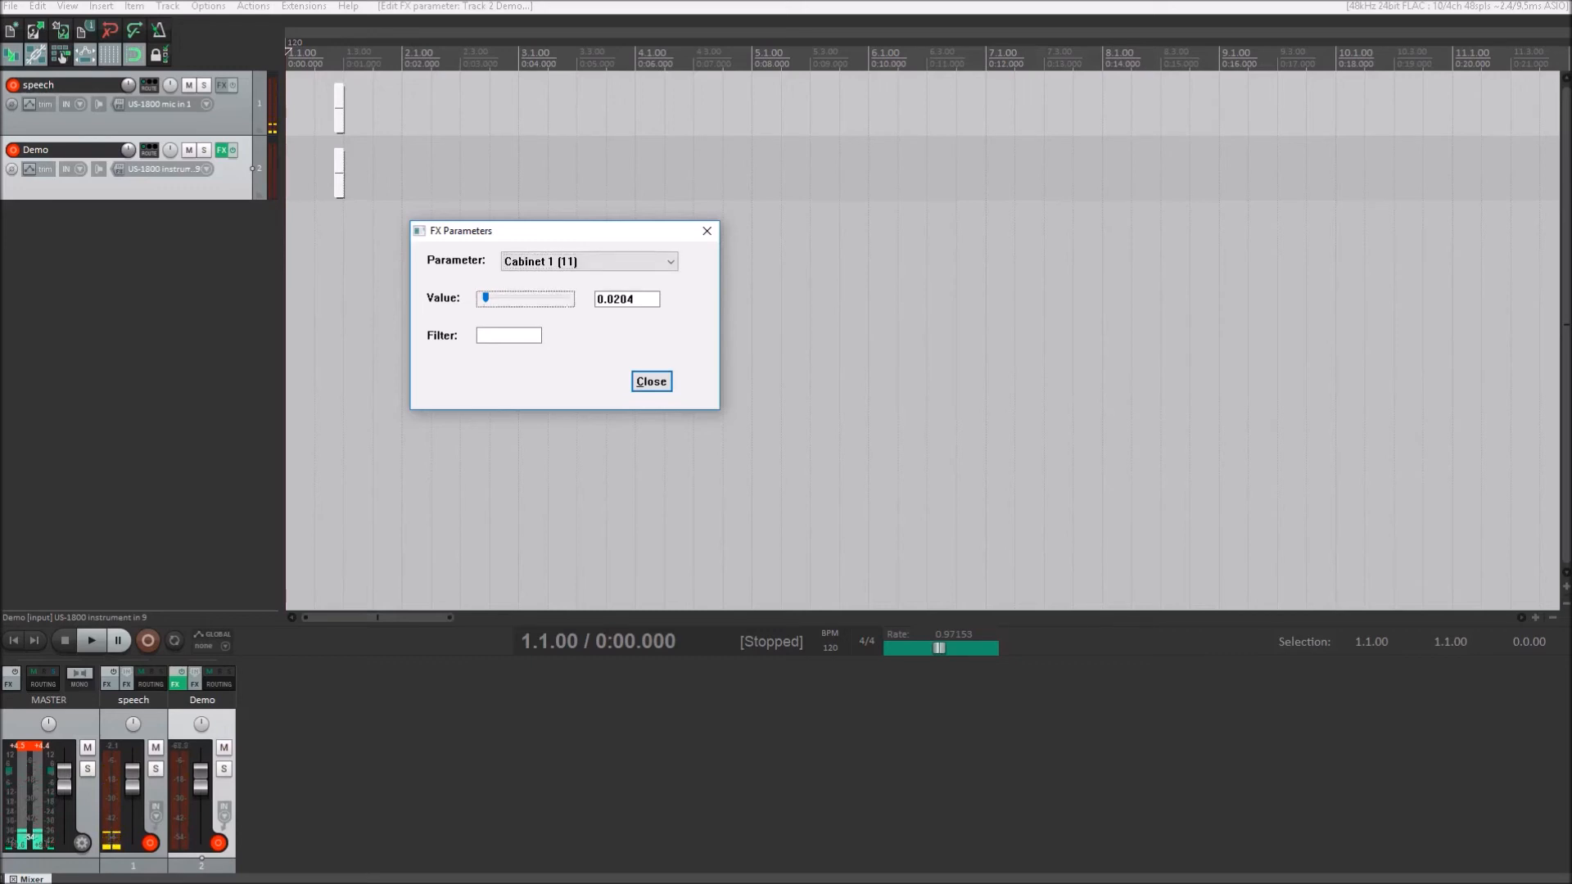
key(Right)
key(Right)
key(Right)
key(Right)
key(Right)
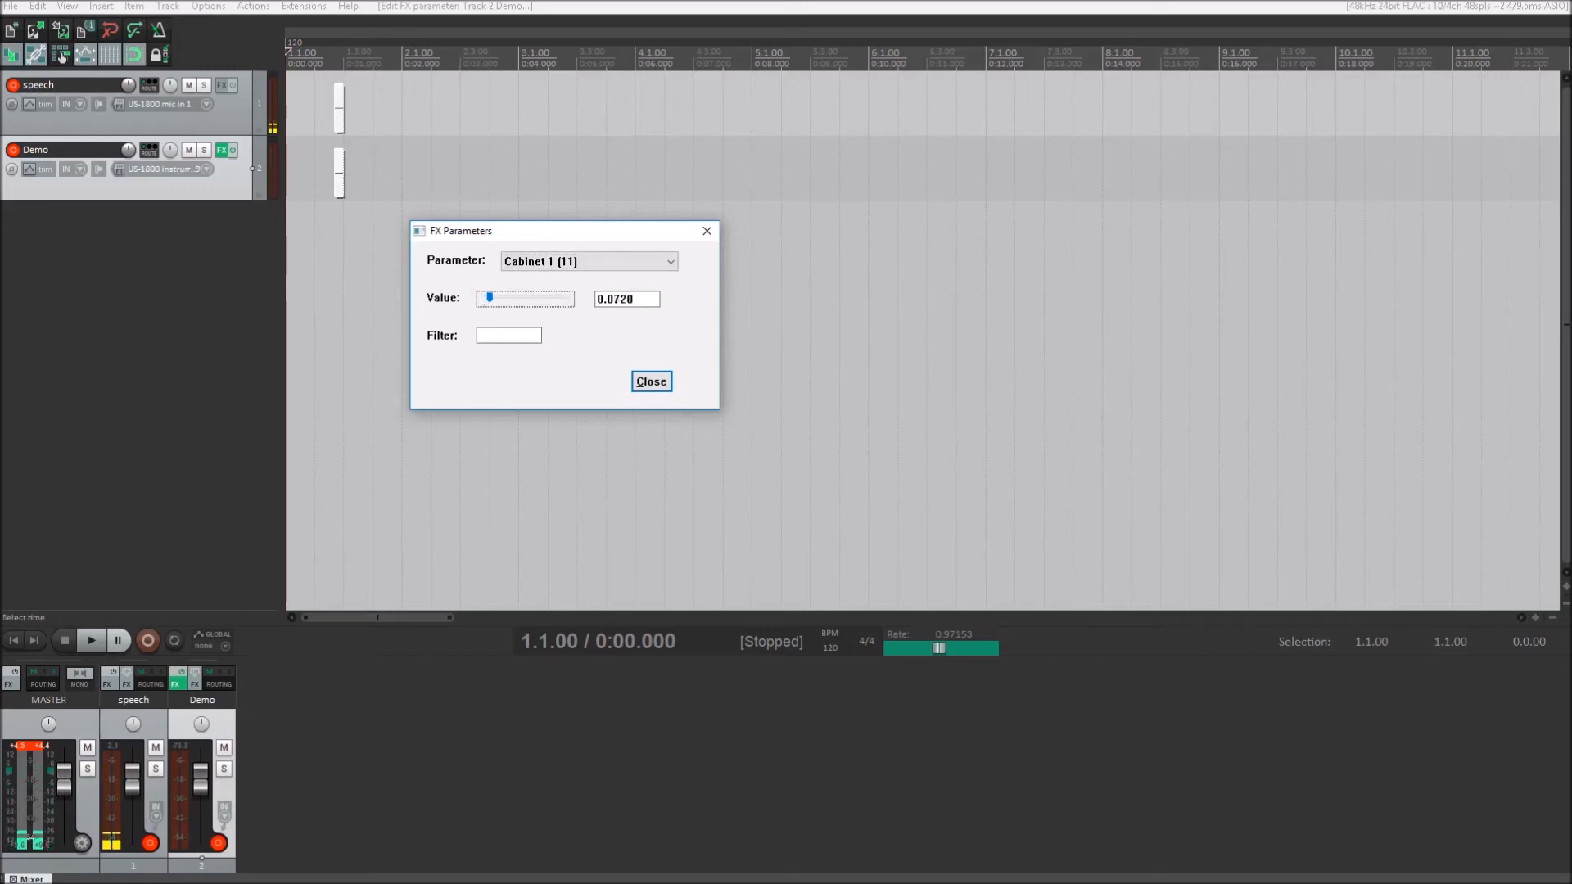
key(Right)
key(Right)
key(Right)
key(Right)
key(Right)
key(Right)
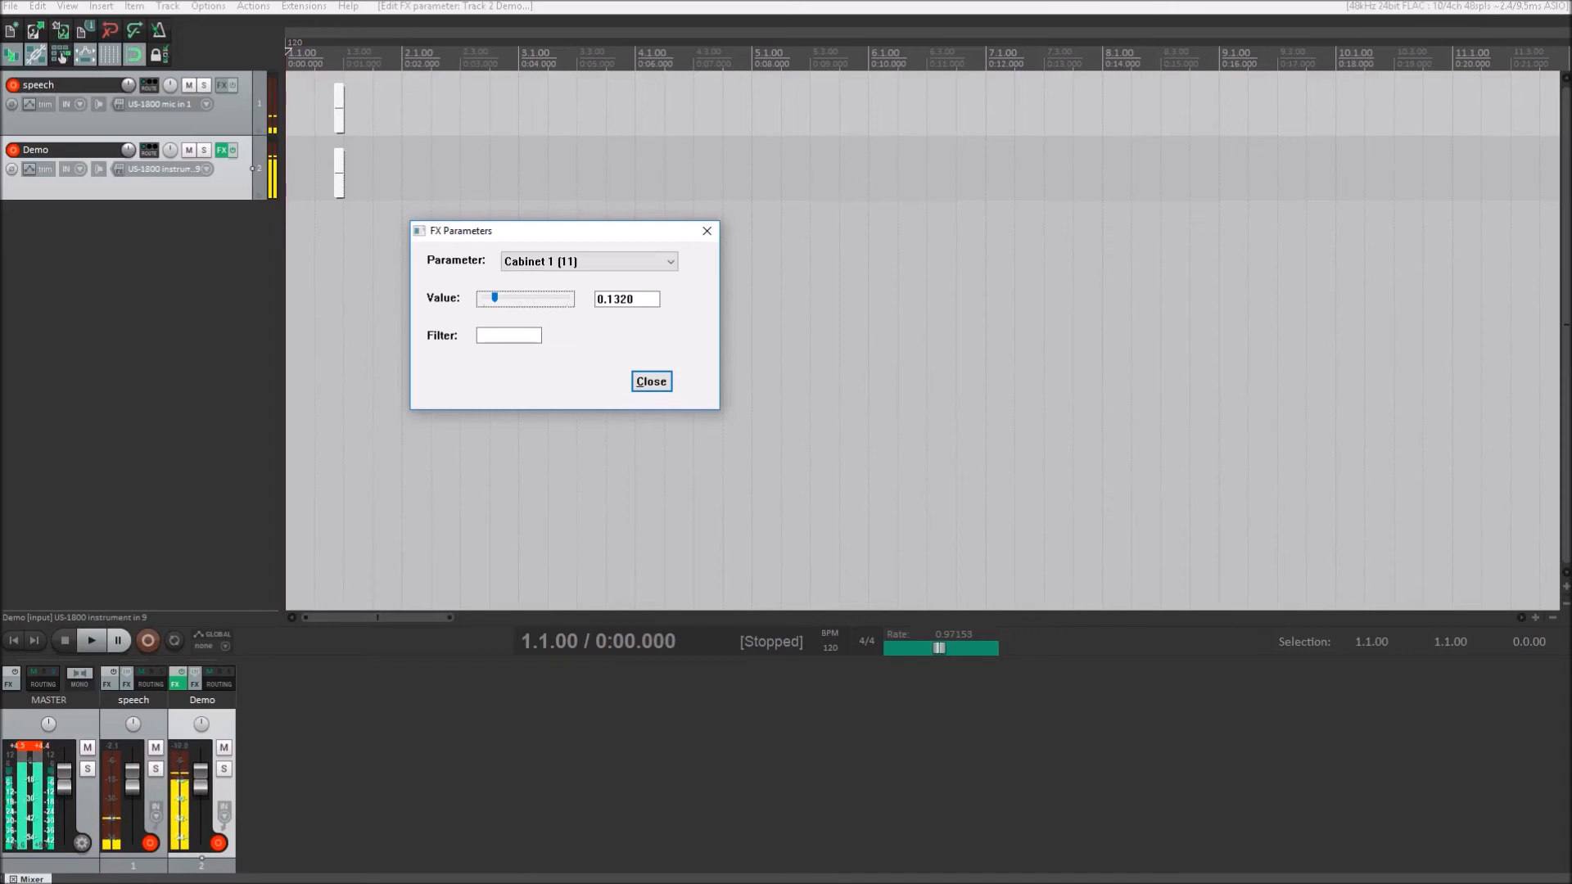
- Lower the Cabinet 1 (11) value to 0.0510 and bring it back up to 0.0720
key(Left)
key(Left)
key(Left)
key(Left)
key(Left)
key(Left)
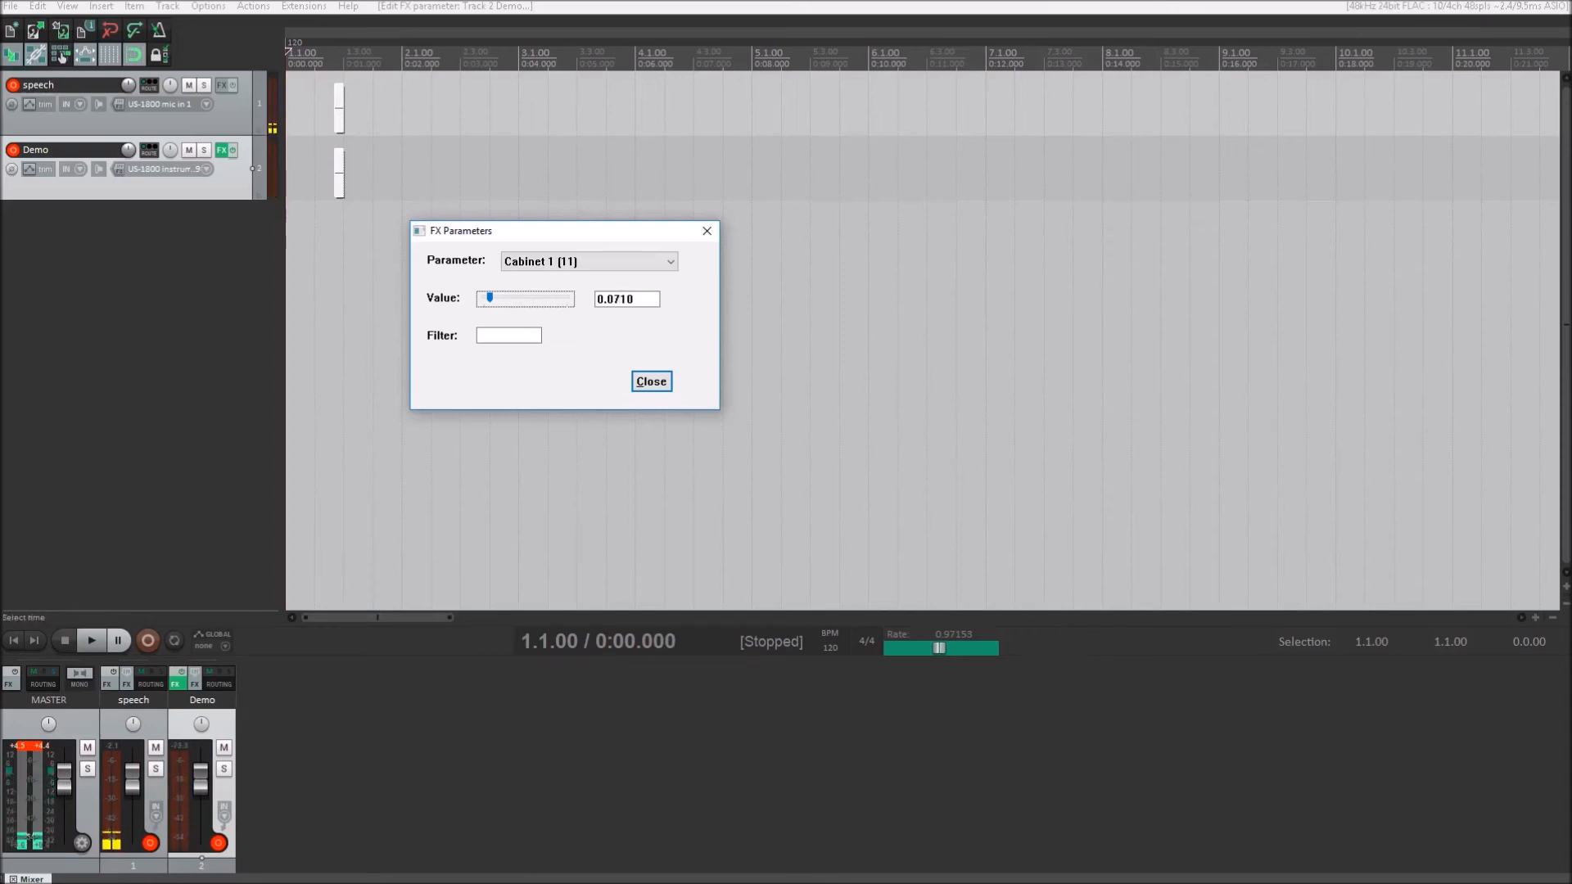
key(Left)
key(Left)
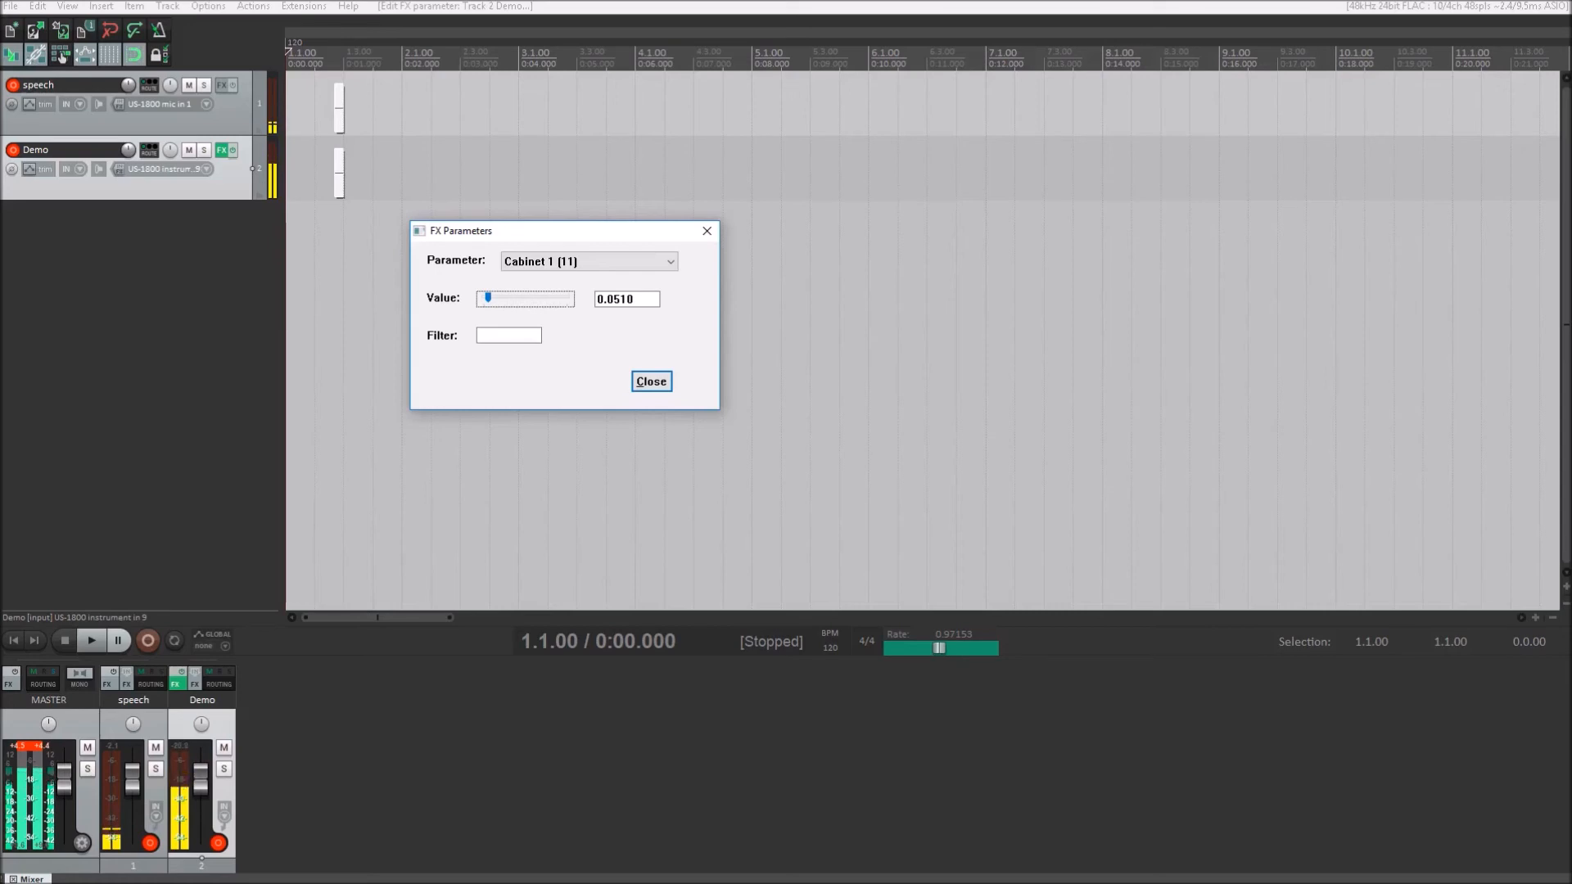
key(Right)
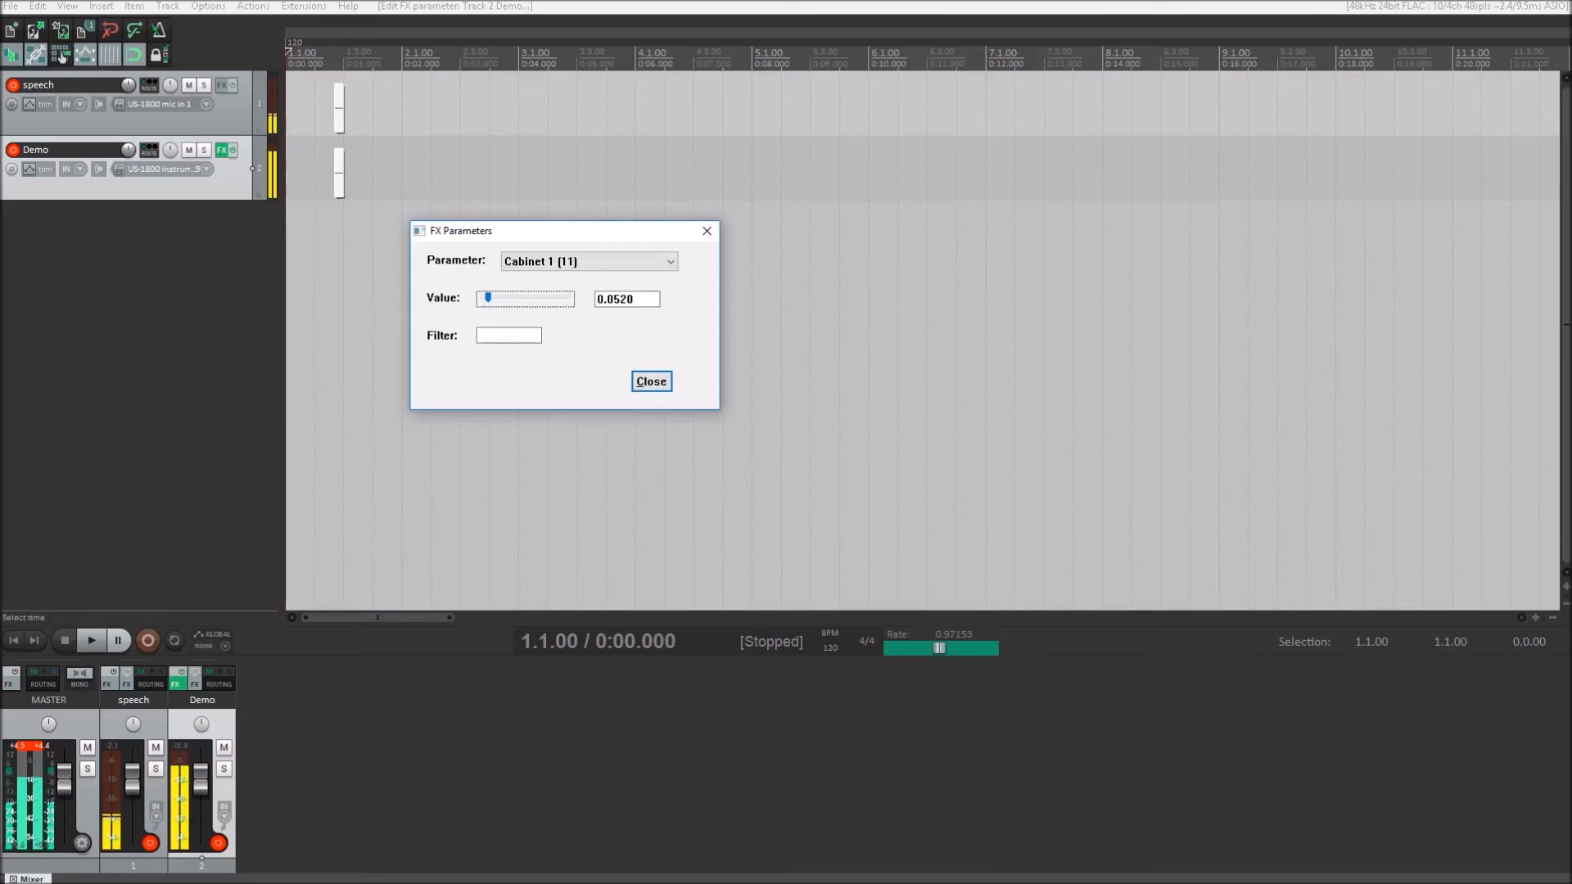
key(Page_Down)
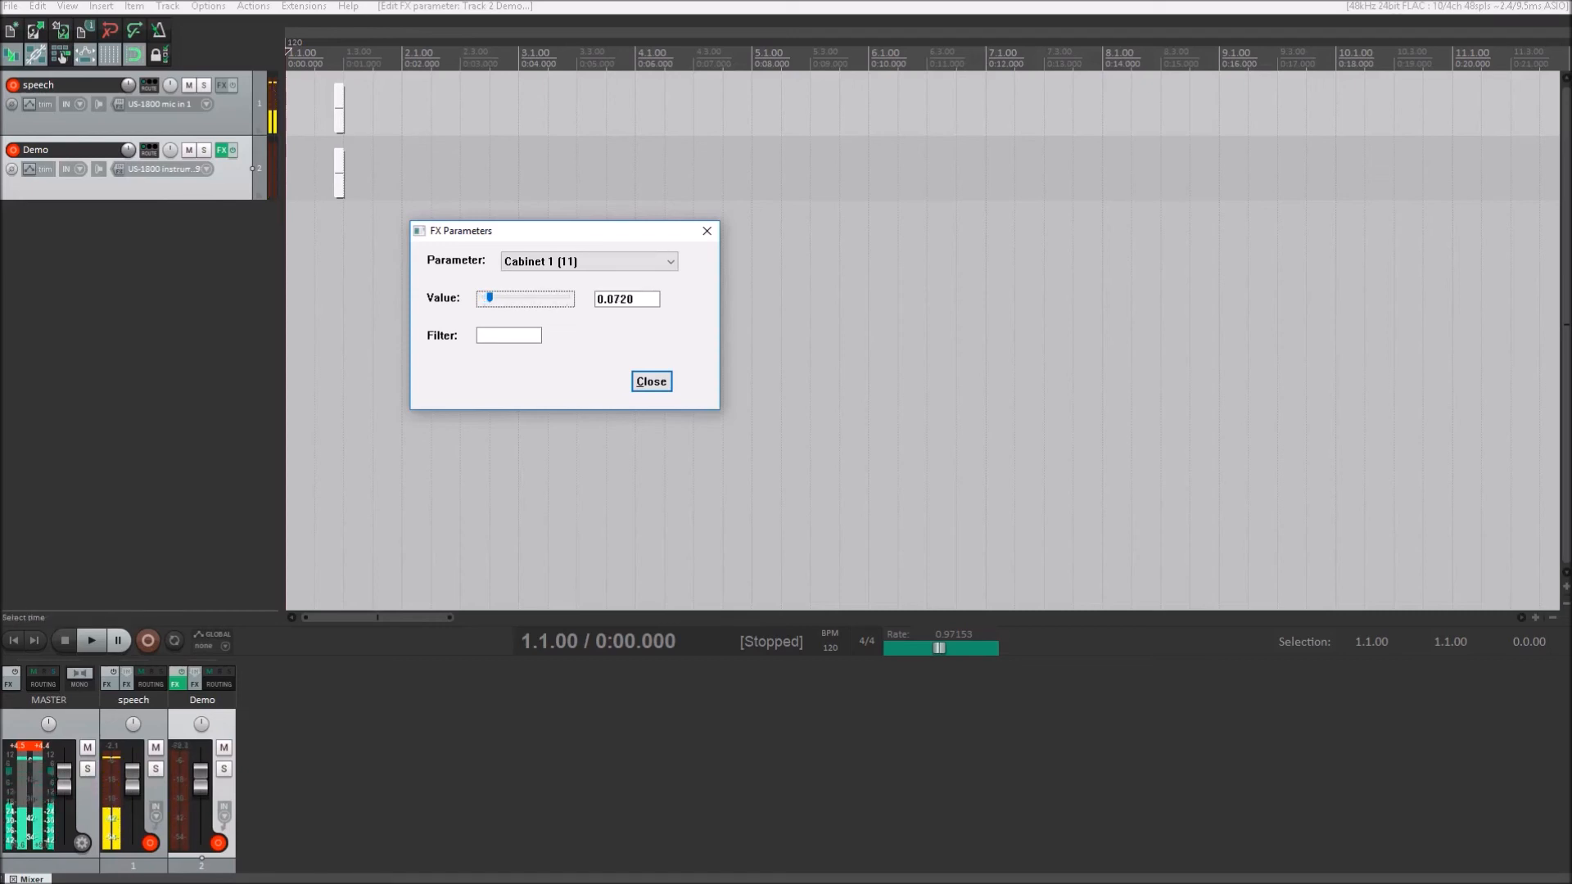
- Select the Microphone 1 (12) parameter and raise its value to 0.0210
key(shift+Tab)
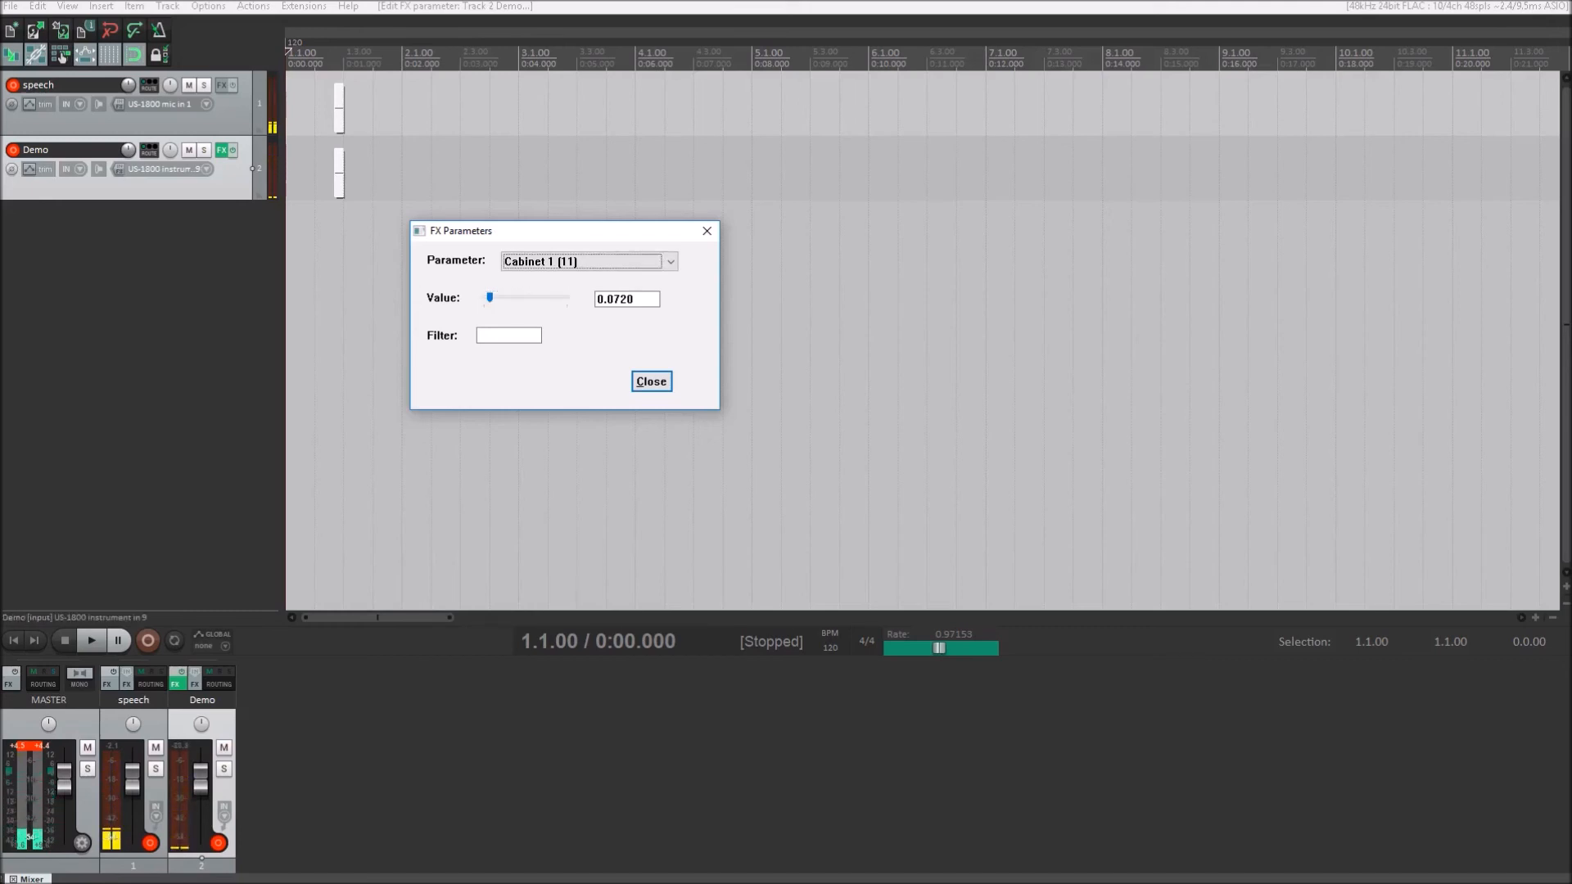
key(Down)
key(Tab)
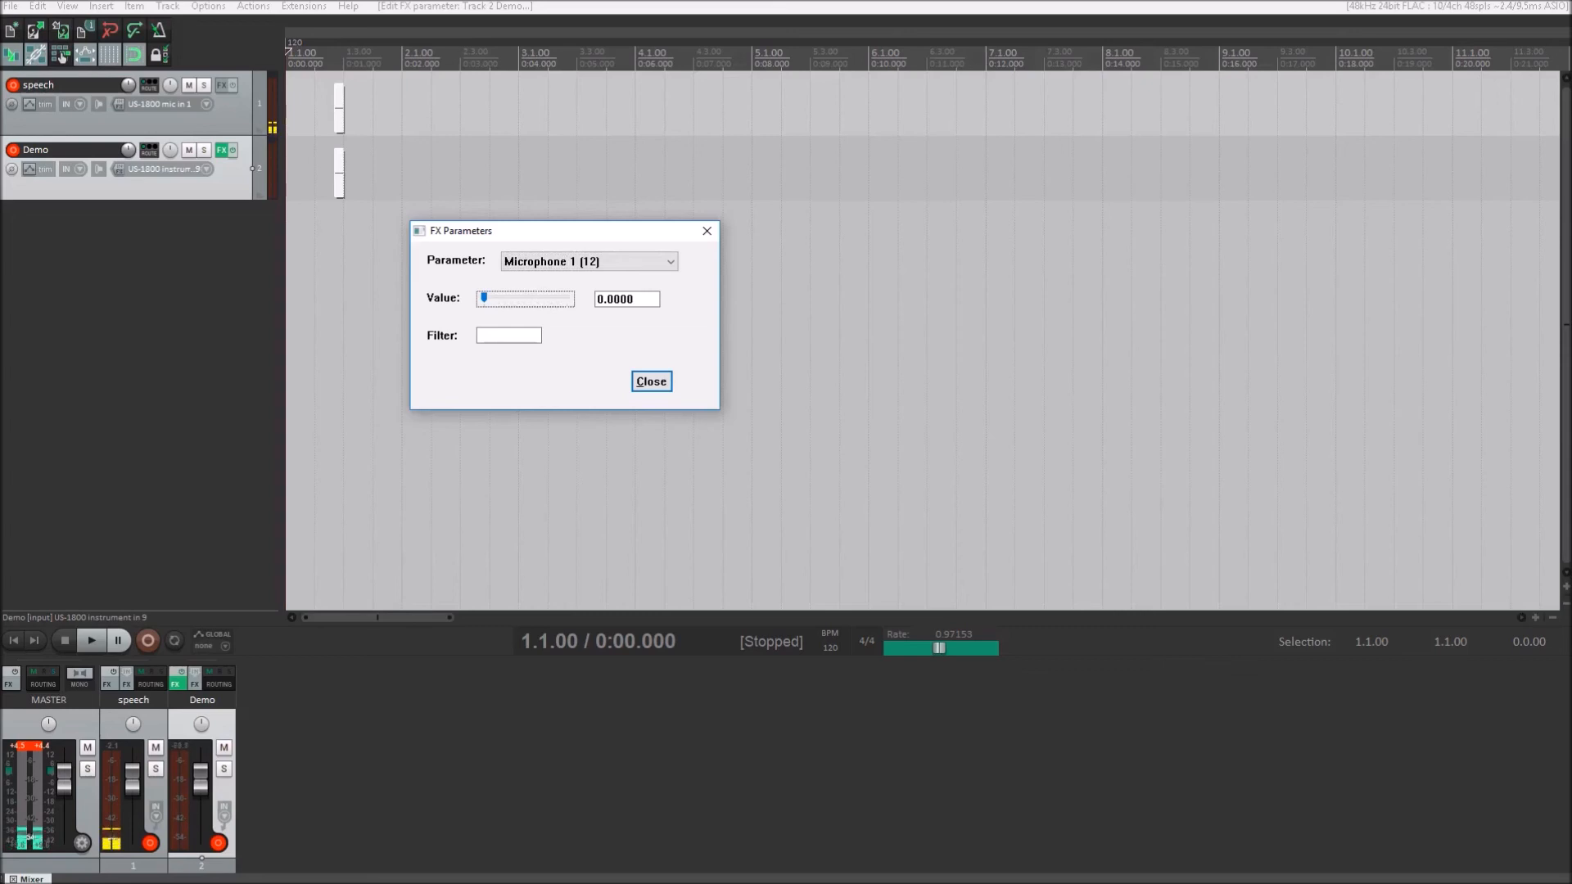
key(Right)
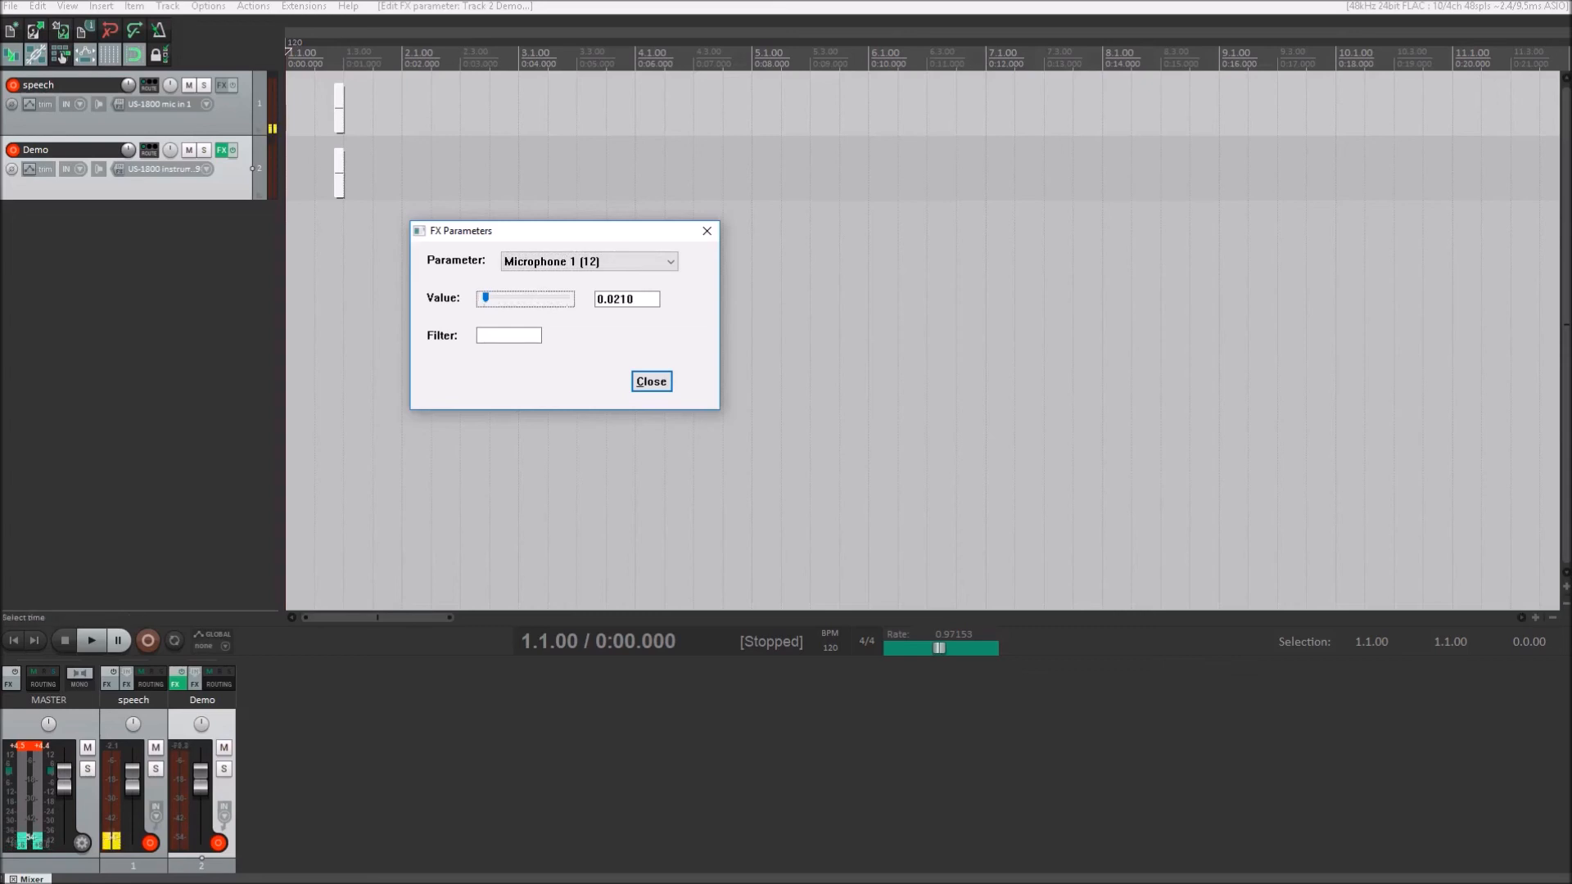